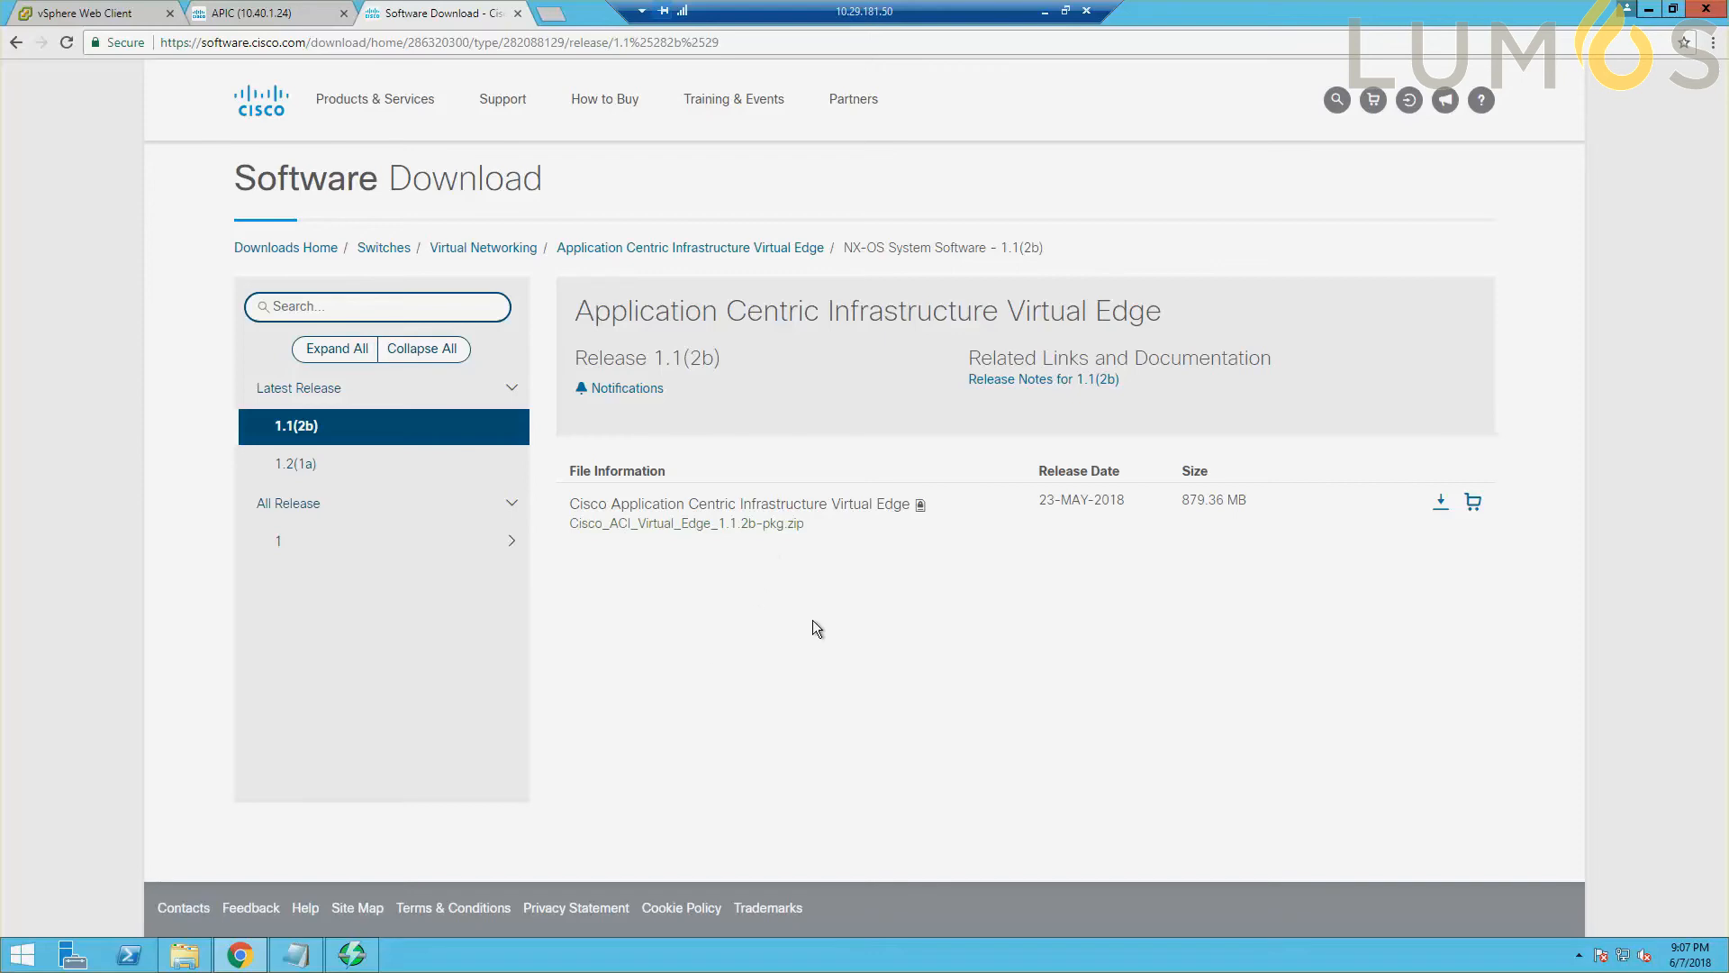
Switch to vSphere Web Client and view the cisco-ave-1.1.2b template in the AVE content library.
click(106, 20)
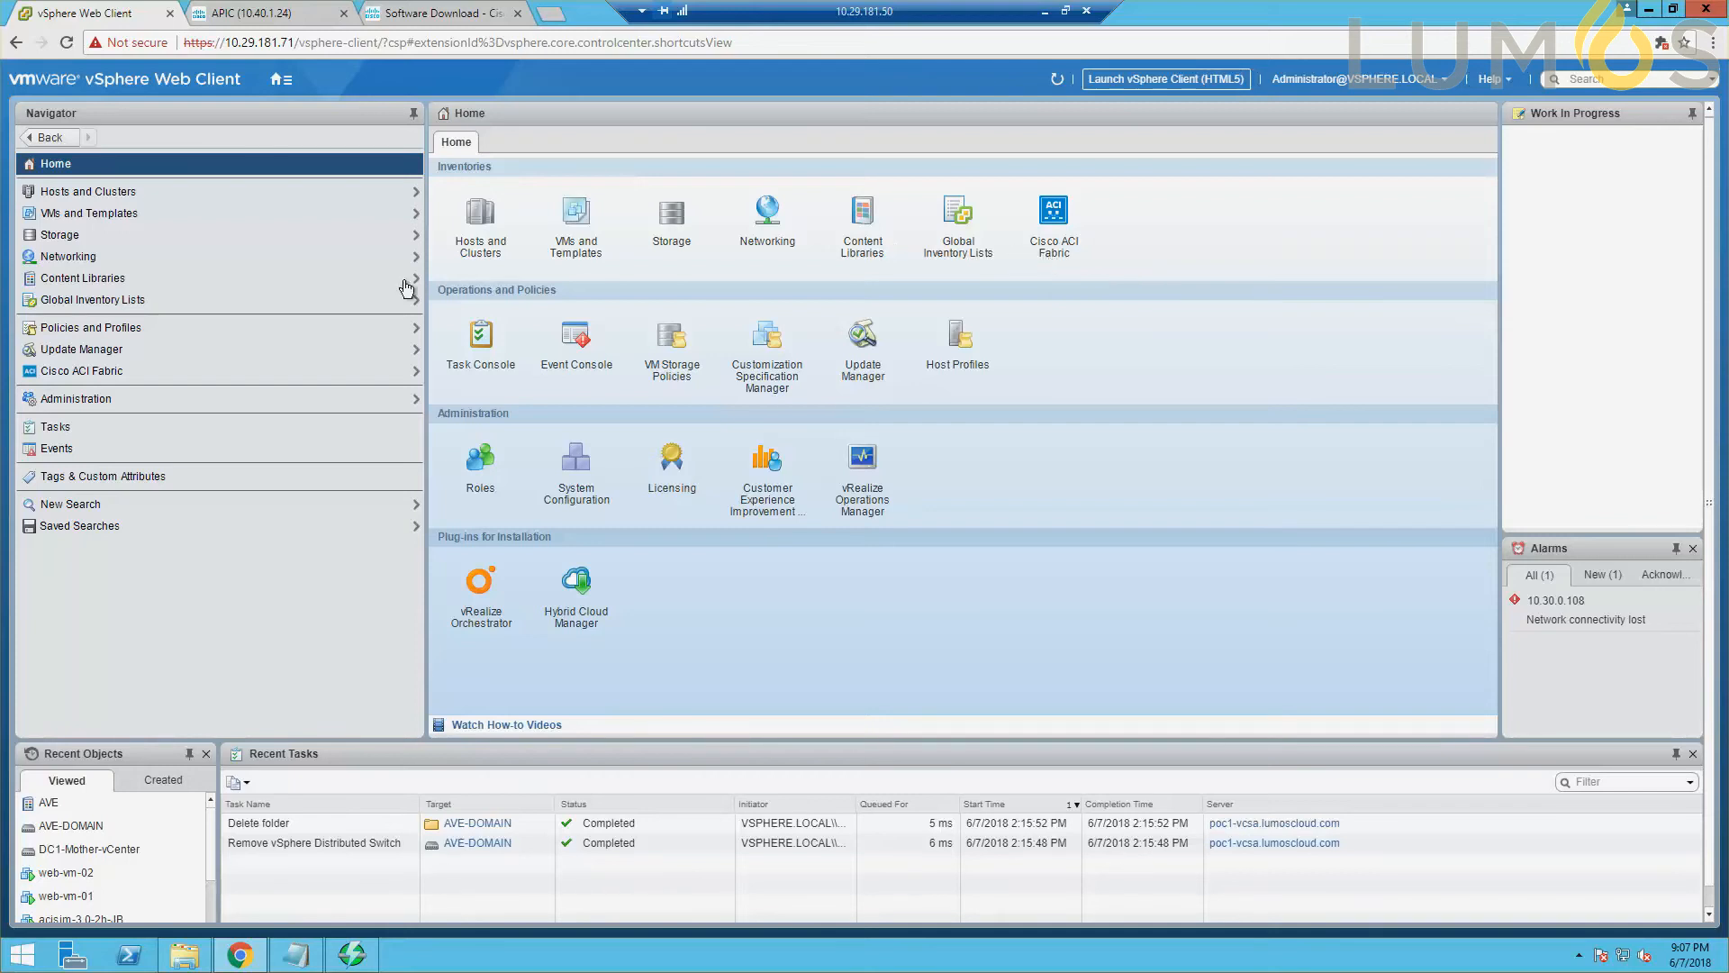
click(116, 286)
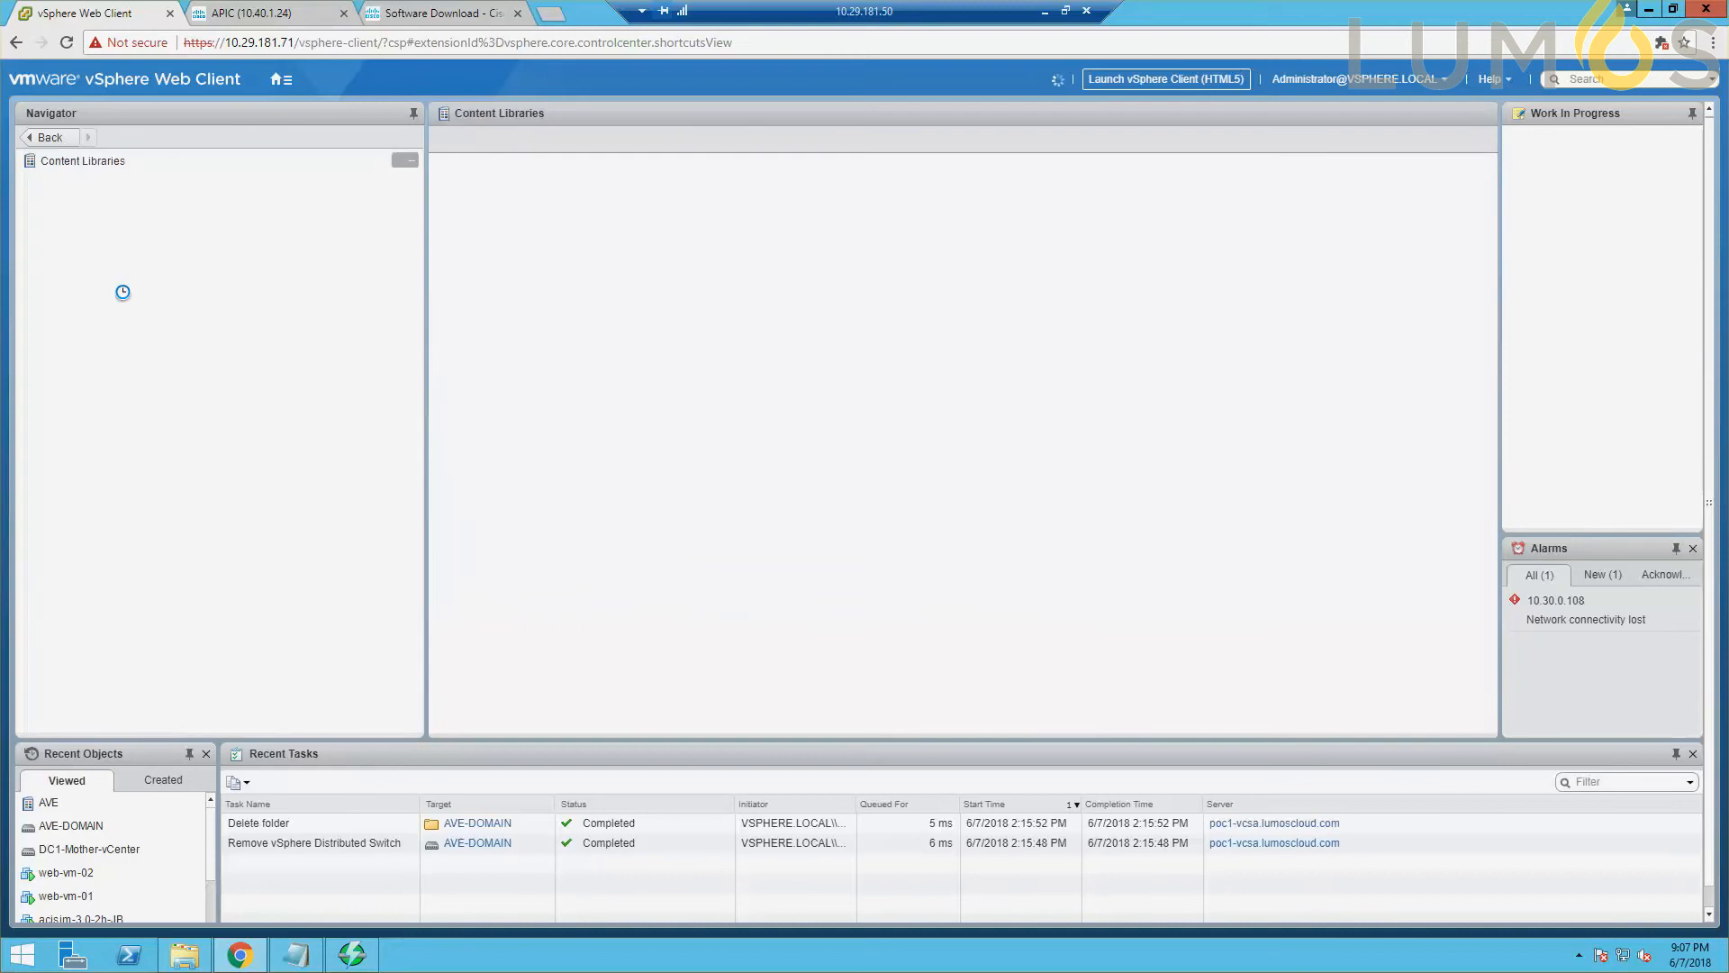
click(50, 191)
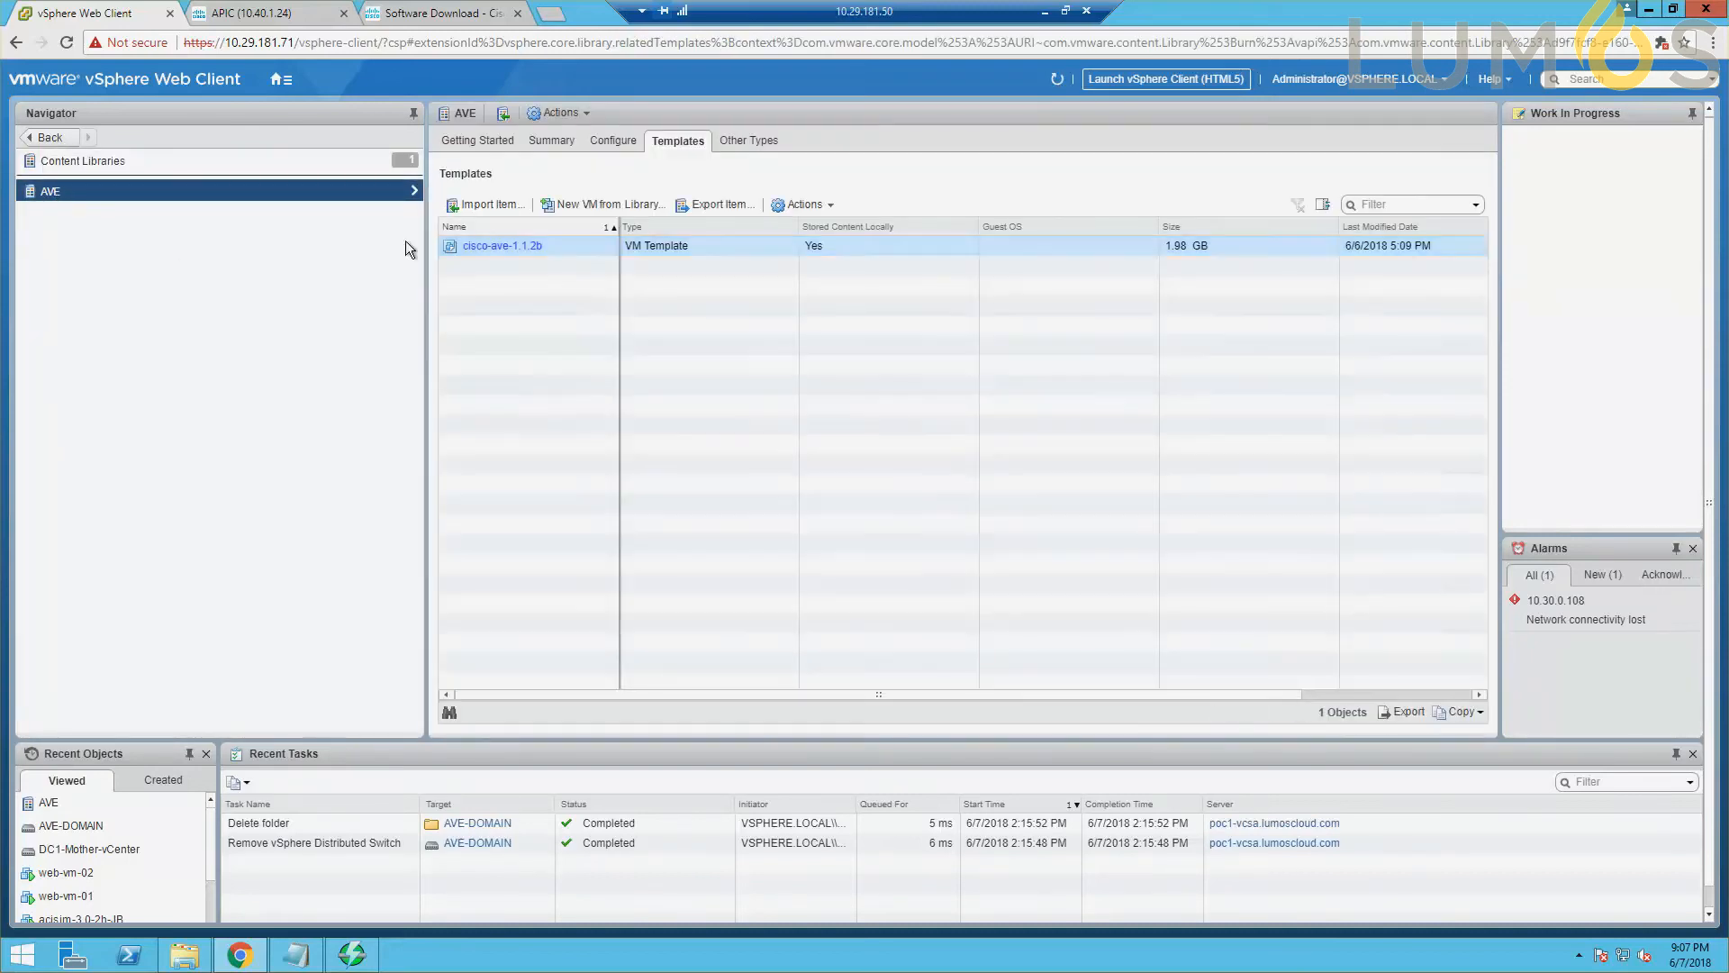
click(548, 251)
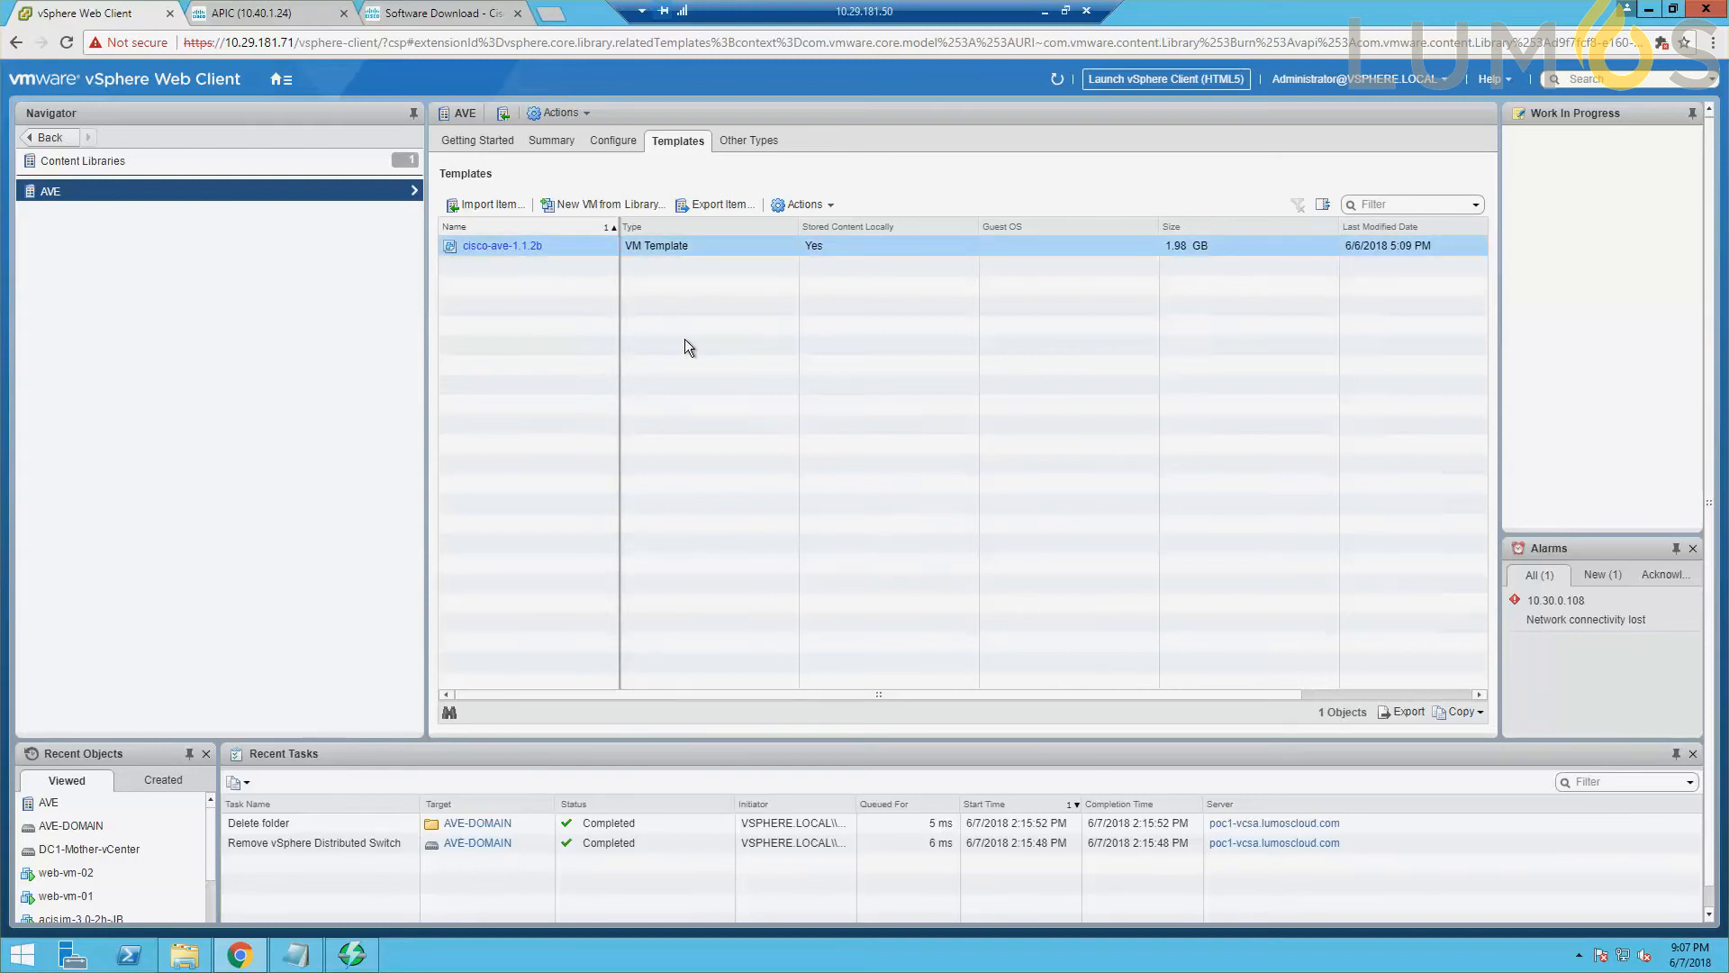
Switch to APIC, log in with the user ID and account password, and dismiss the What's New notice.
click(281, 18)
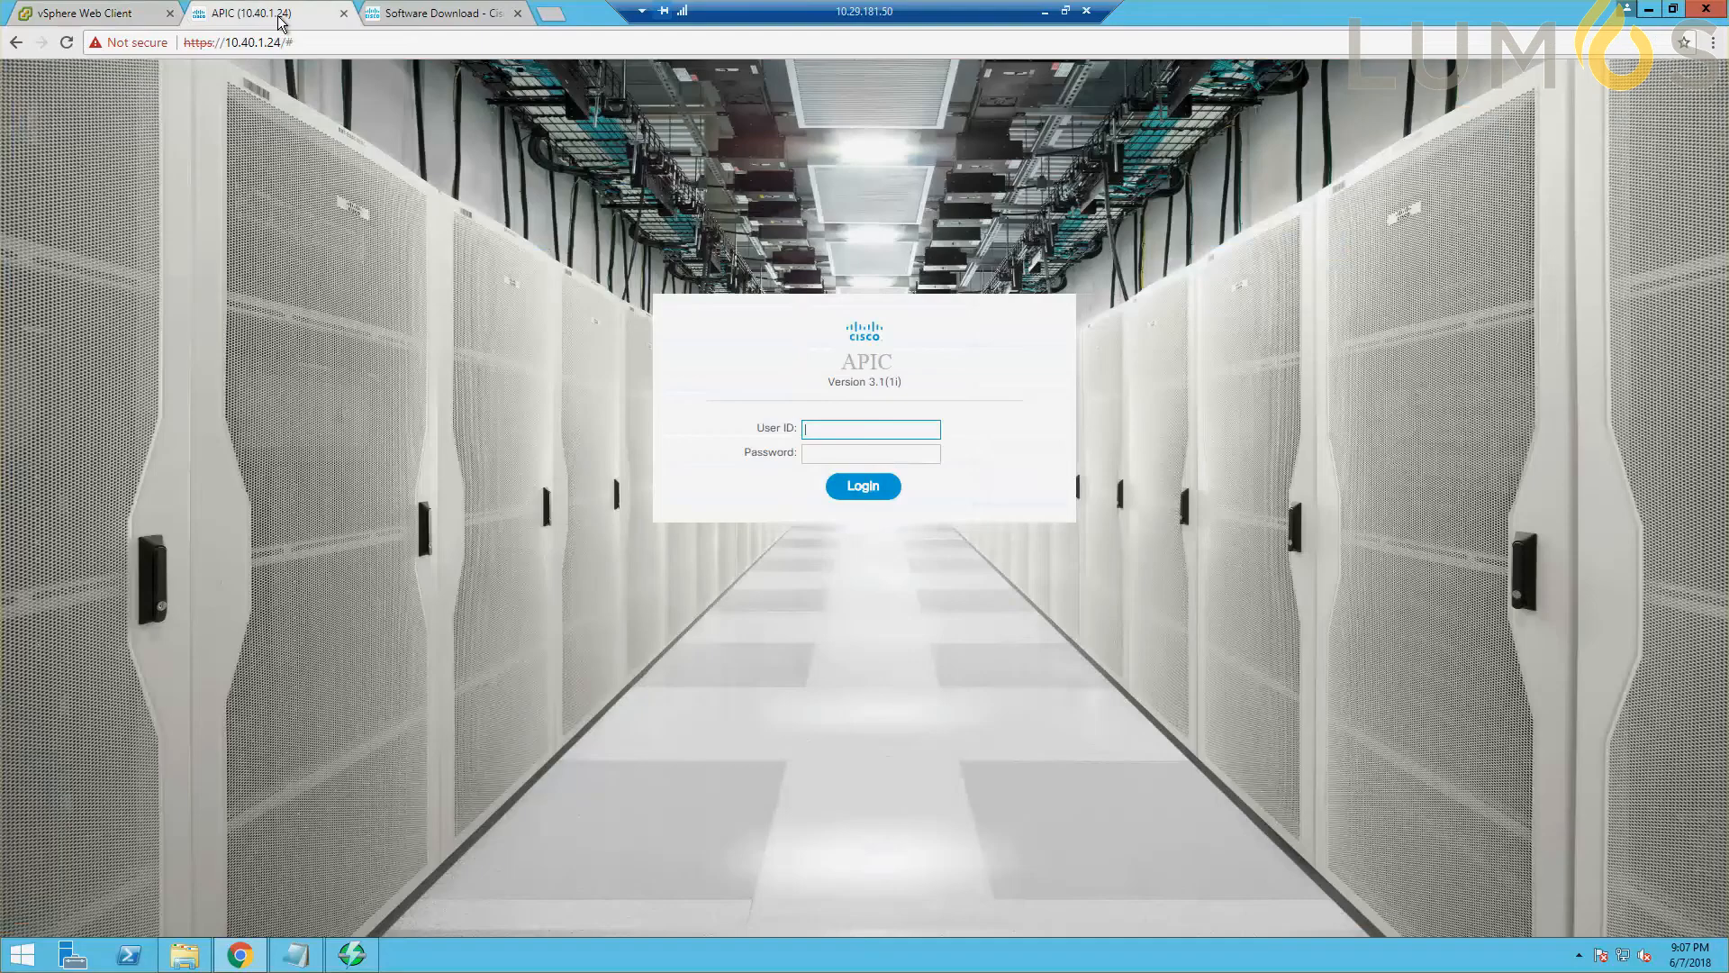
click(865, 424)
text(jason)
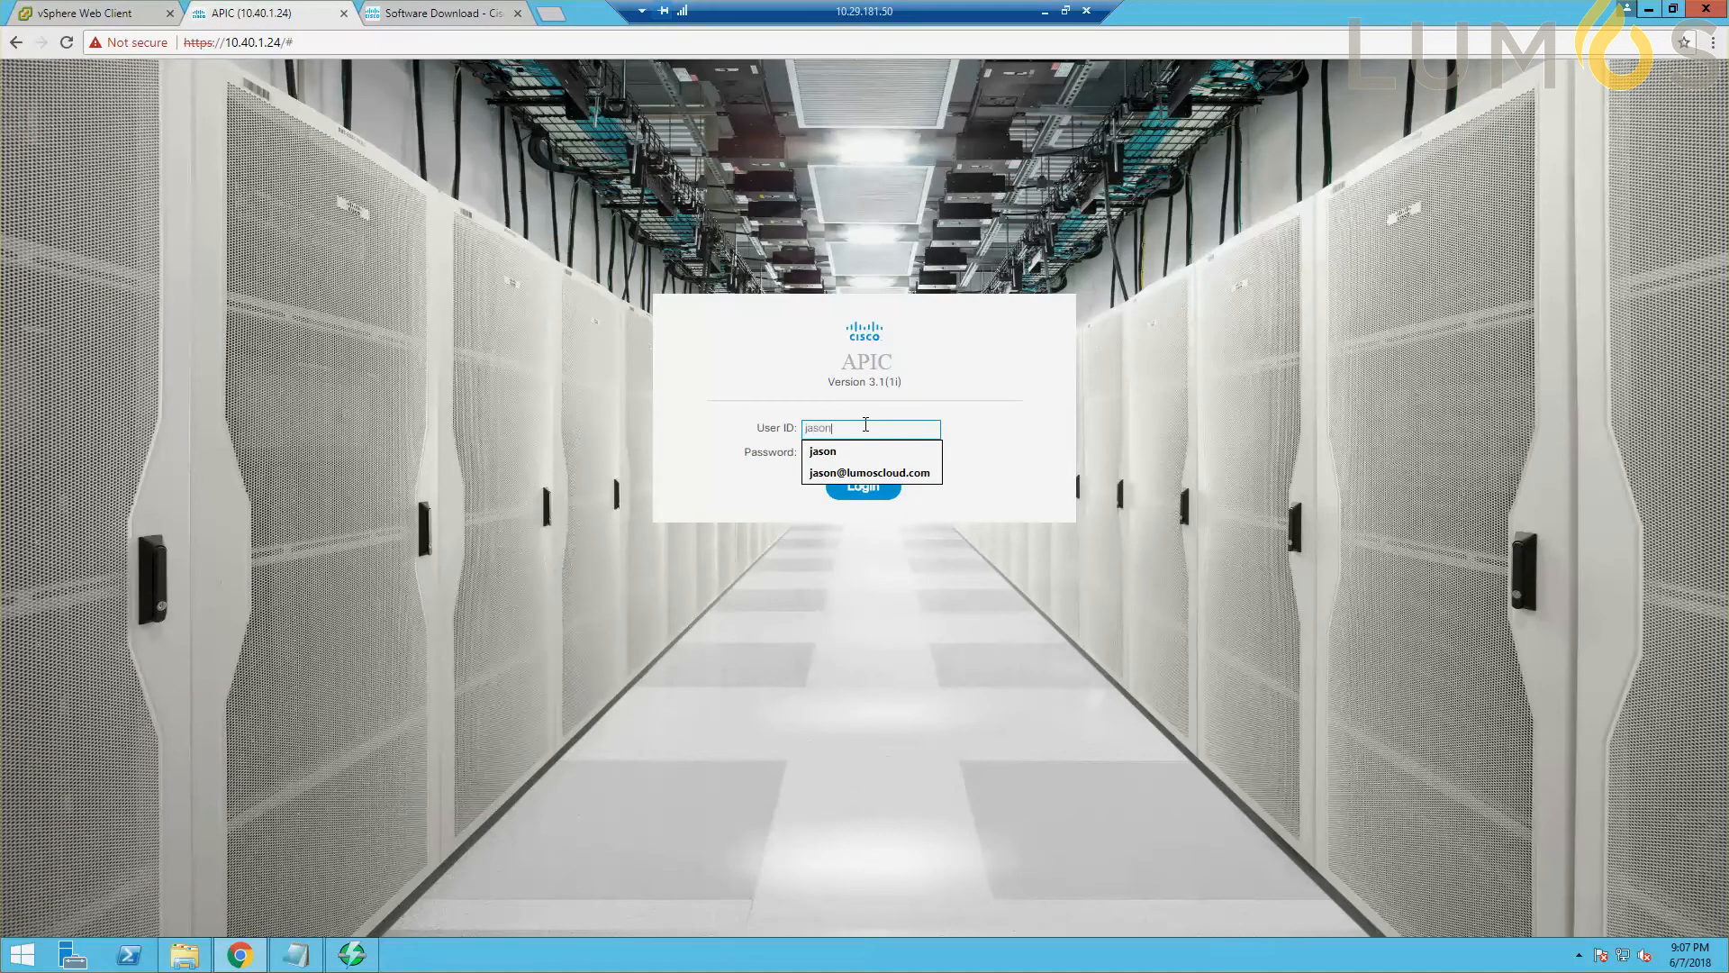
key(Tab)
text(••••••)
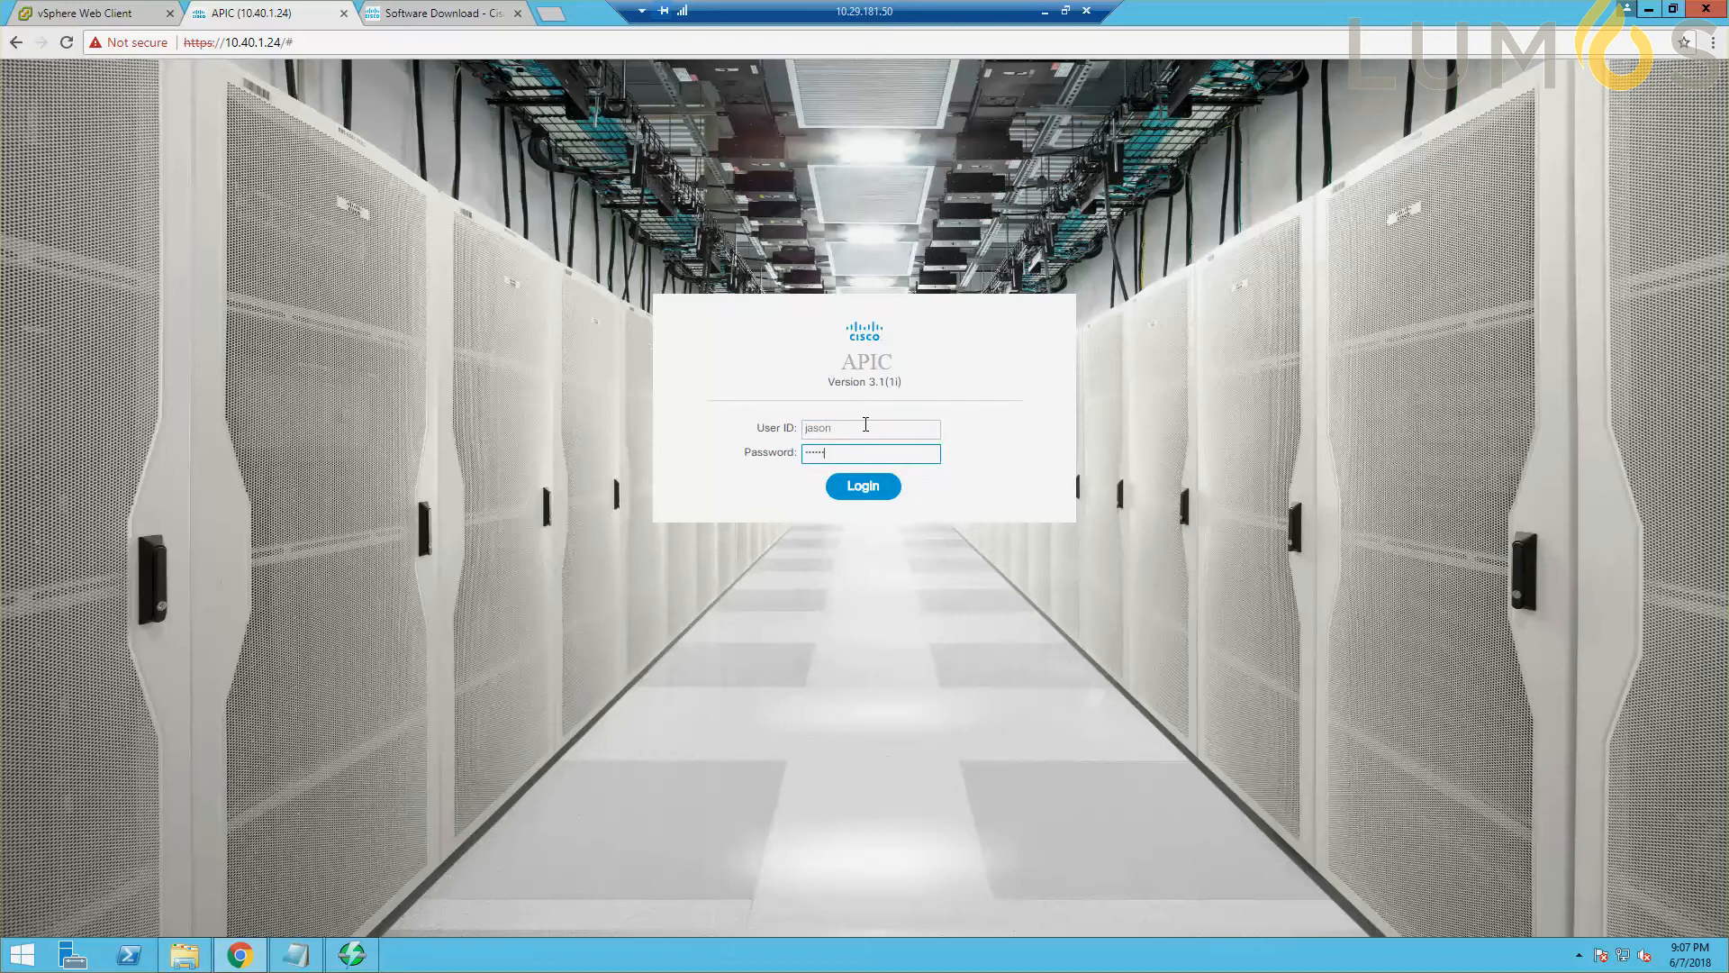
key(Return)
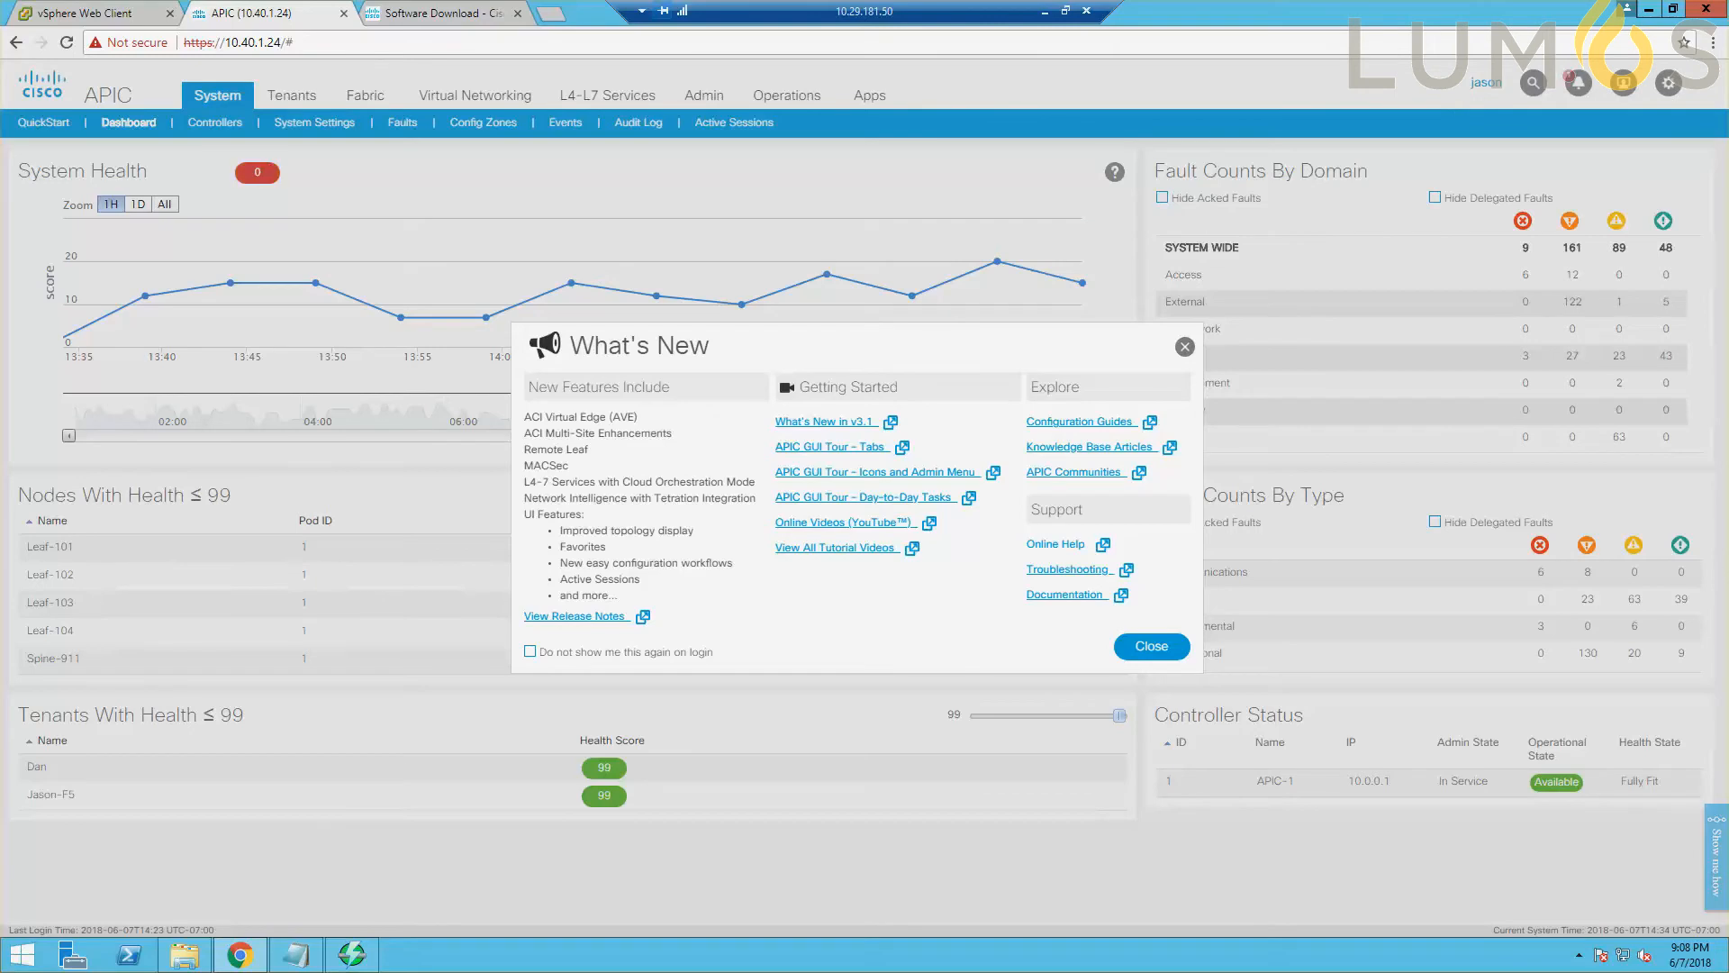
click(1152, 645)
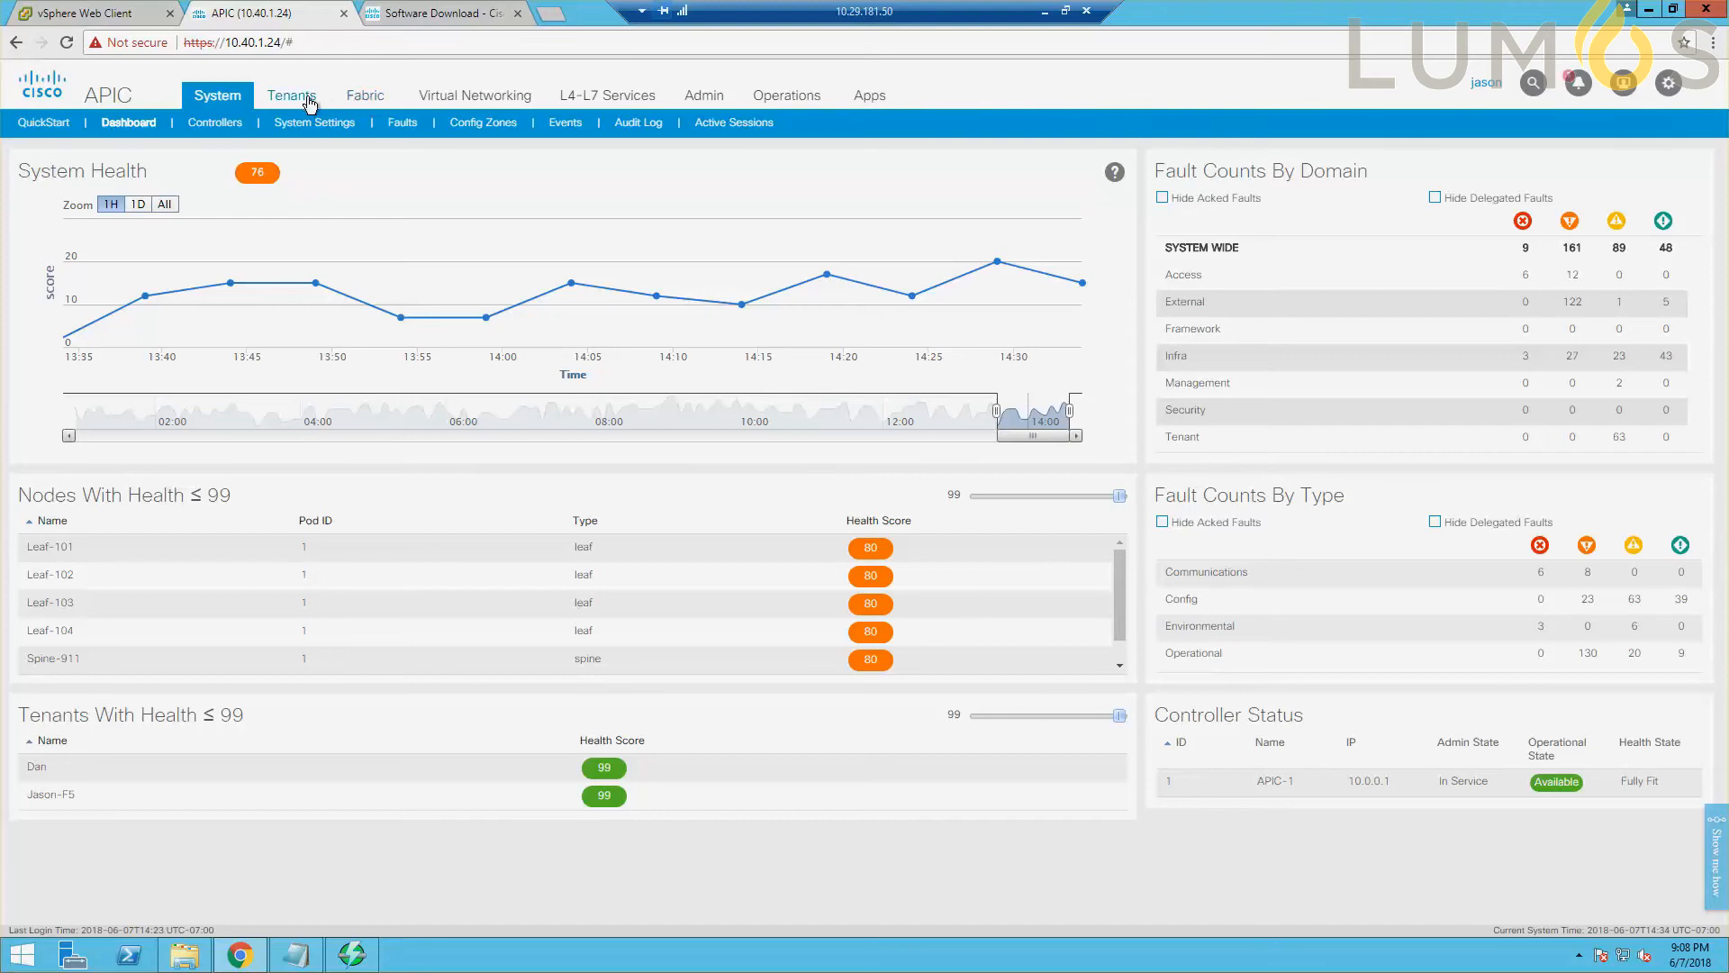
Display the encap blocks of the AVE-Pool VLAN pool in the fabric access policies.
click(364, 97)
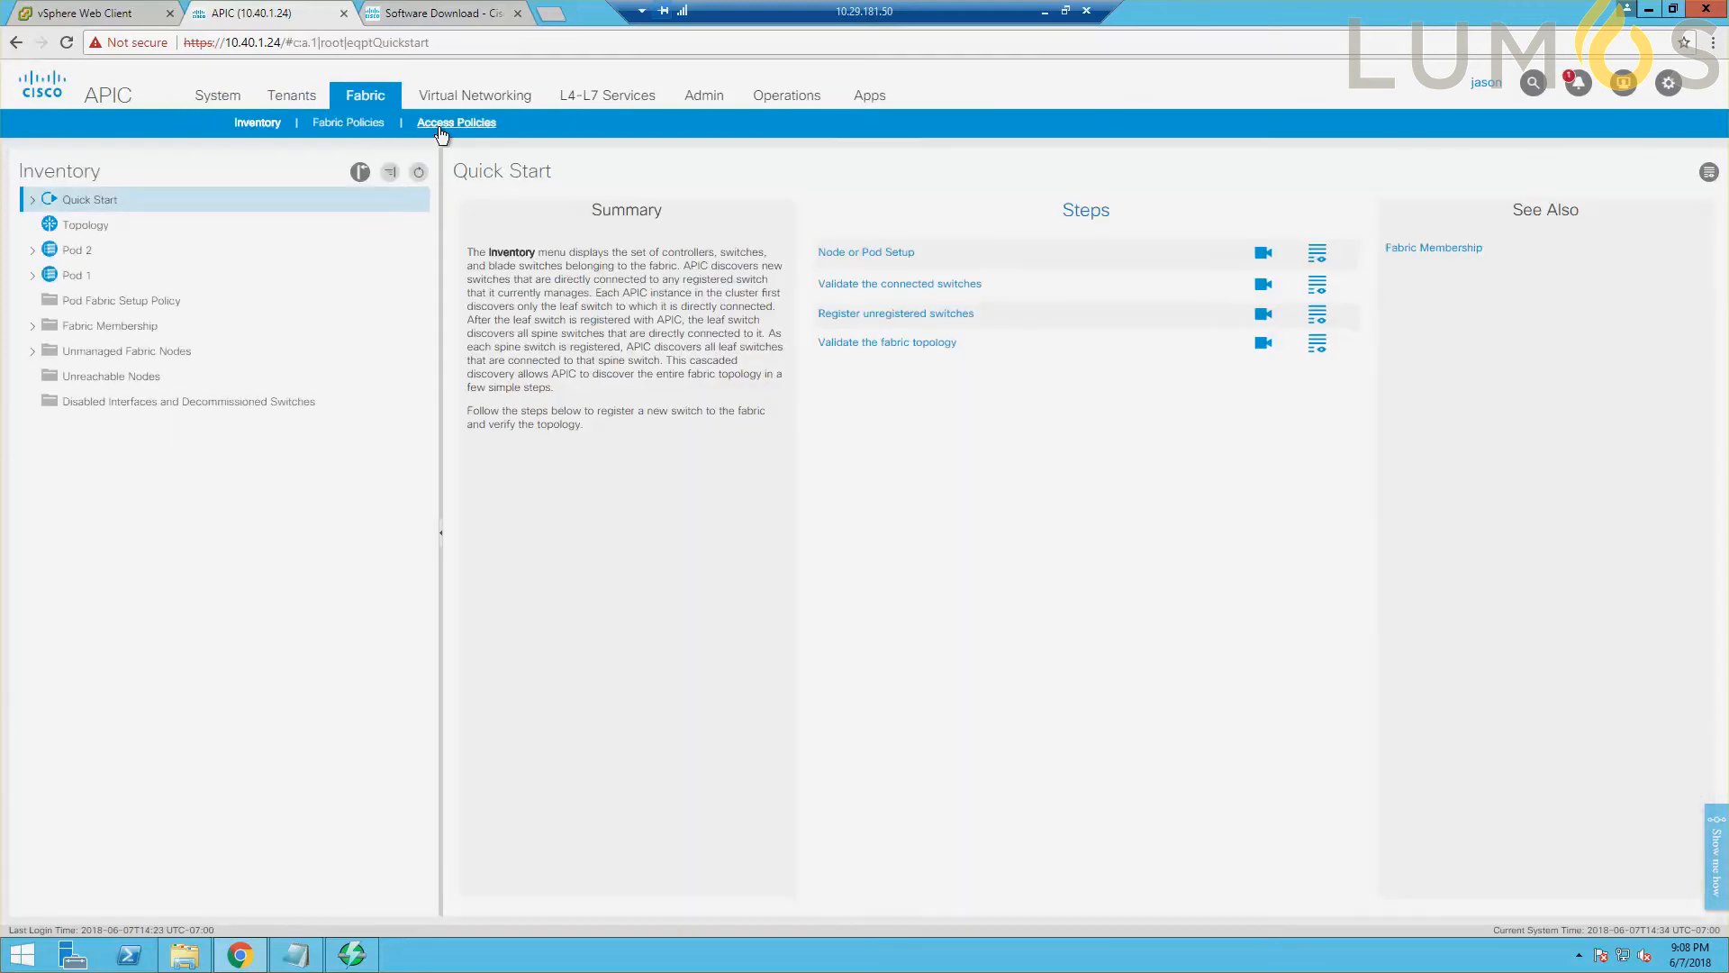
click(445, 126)
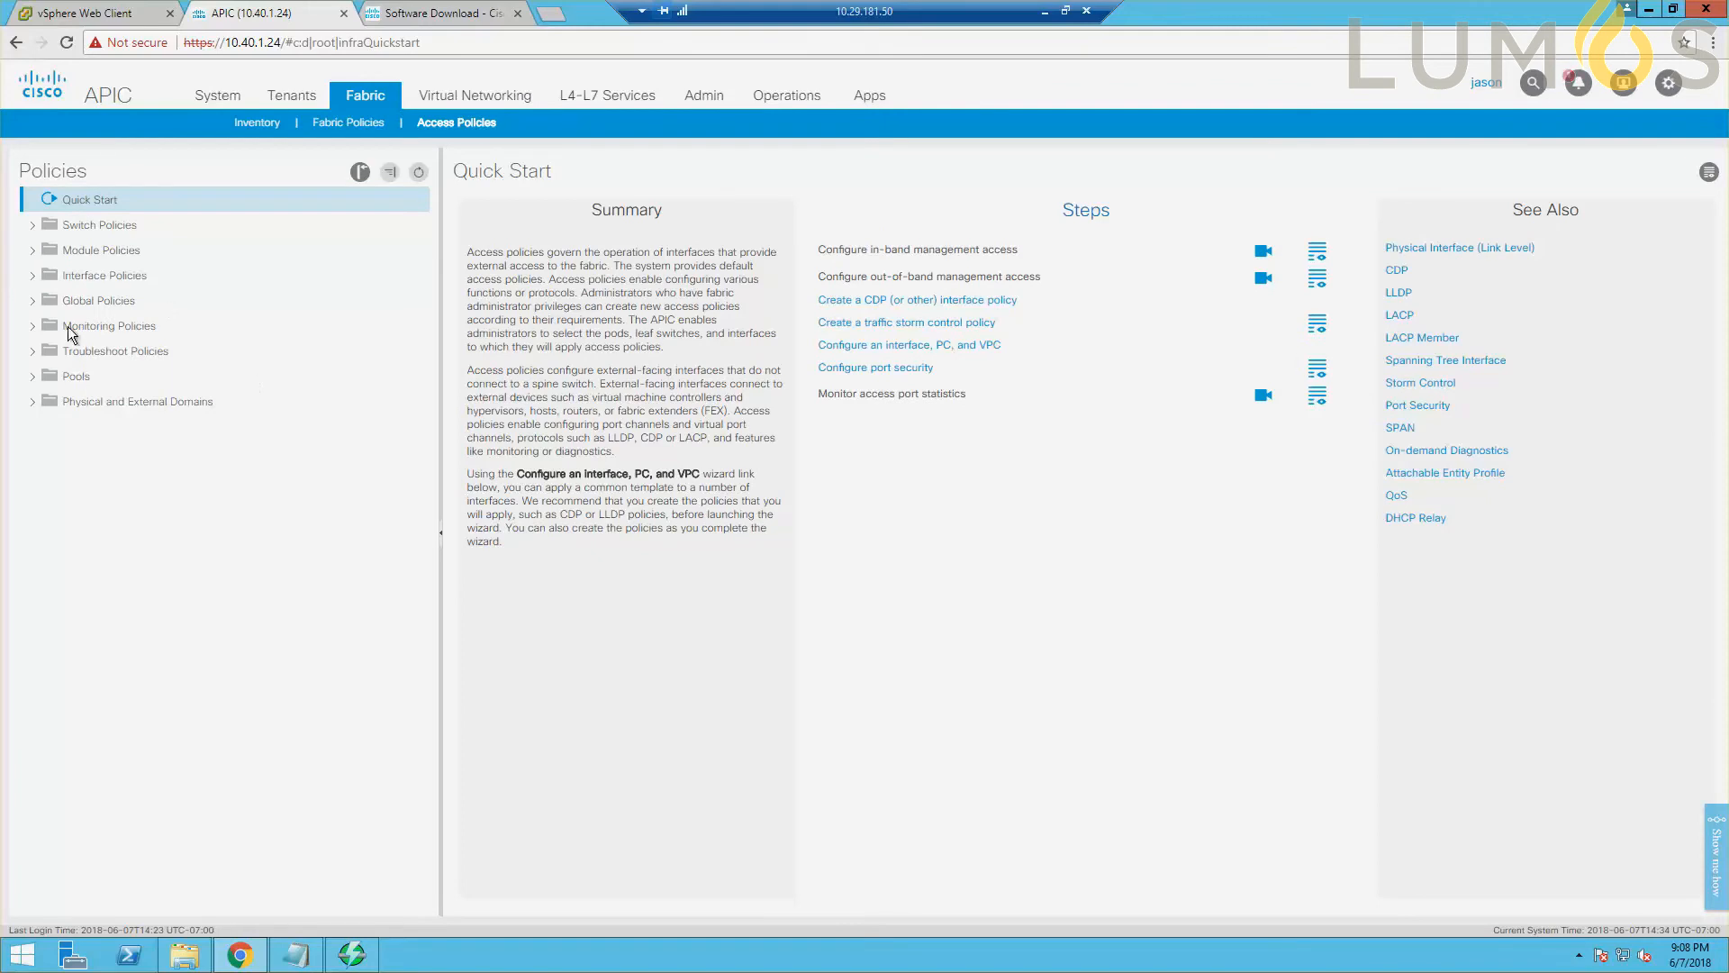
click(33, 377)
click(49, 402)
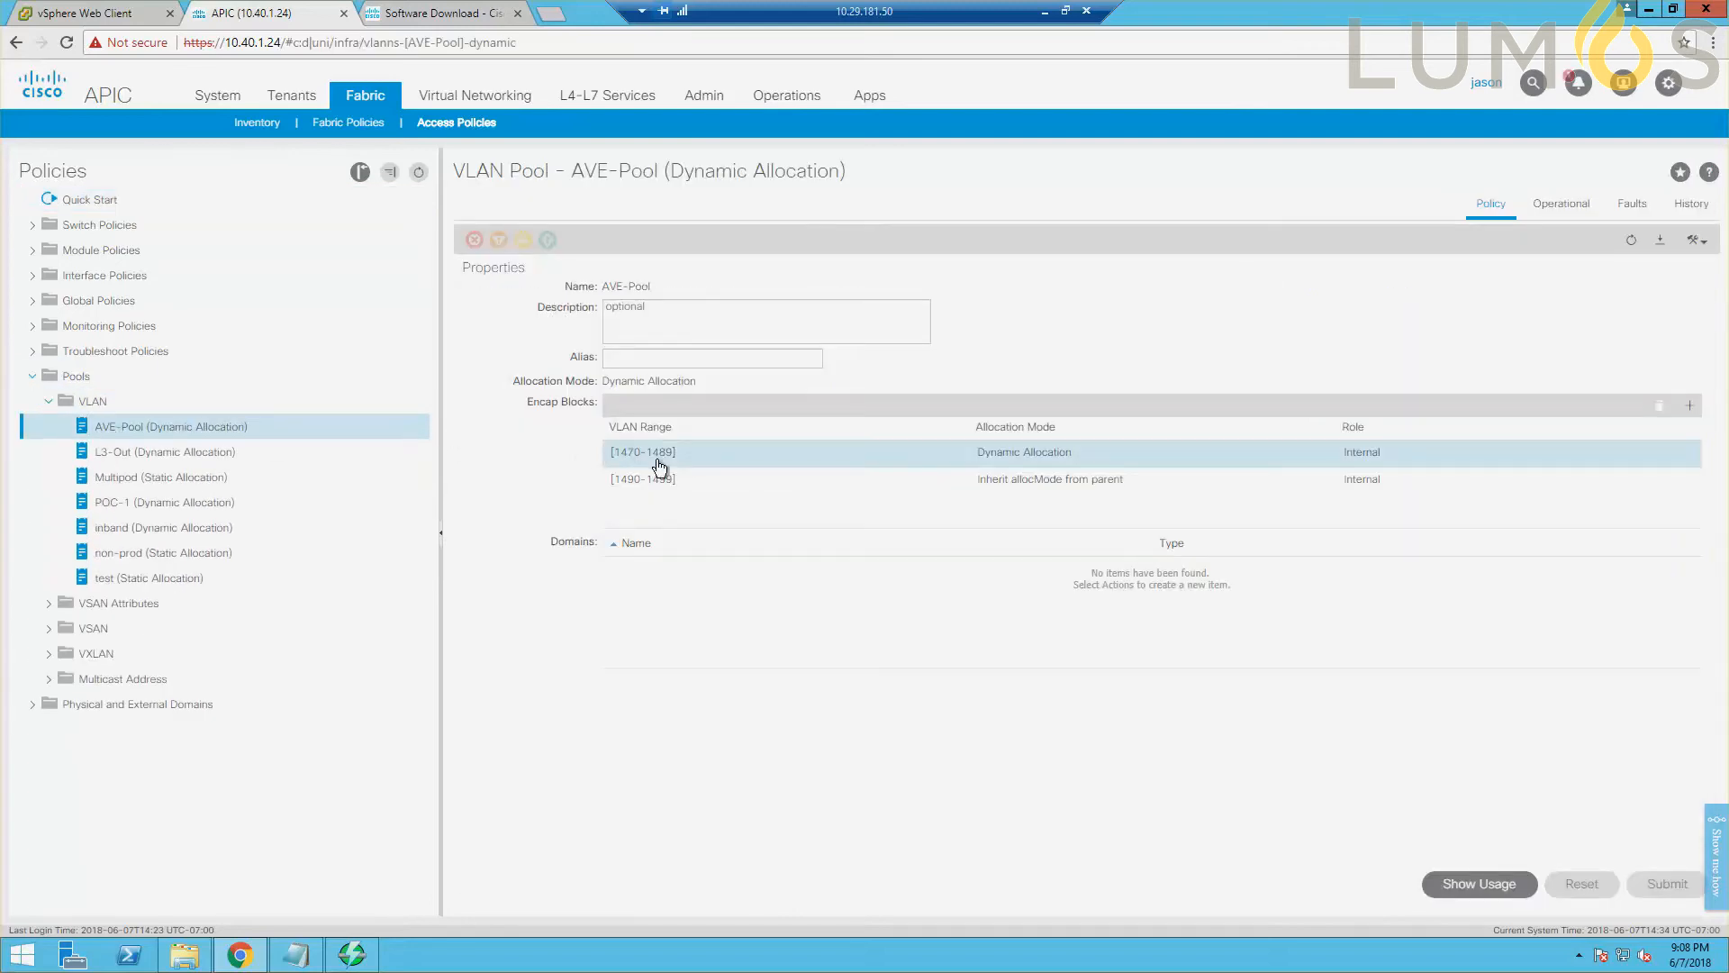
click(1690, 406)
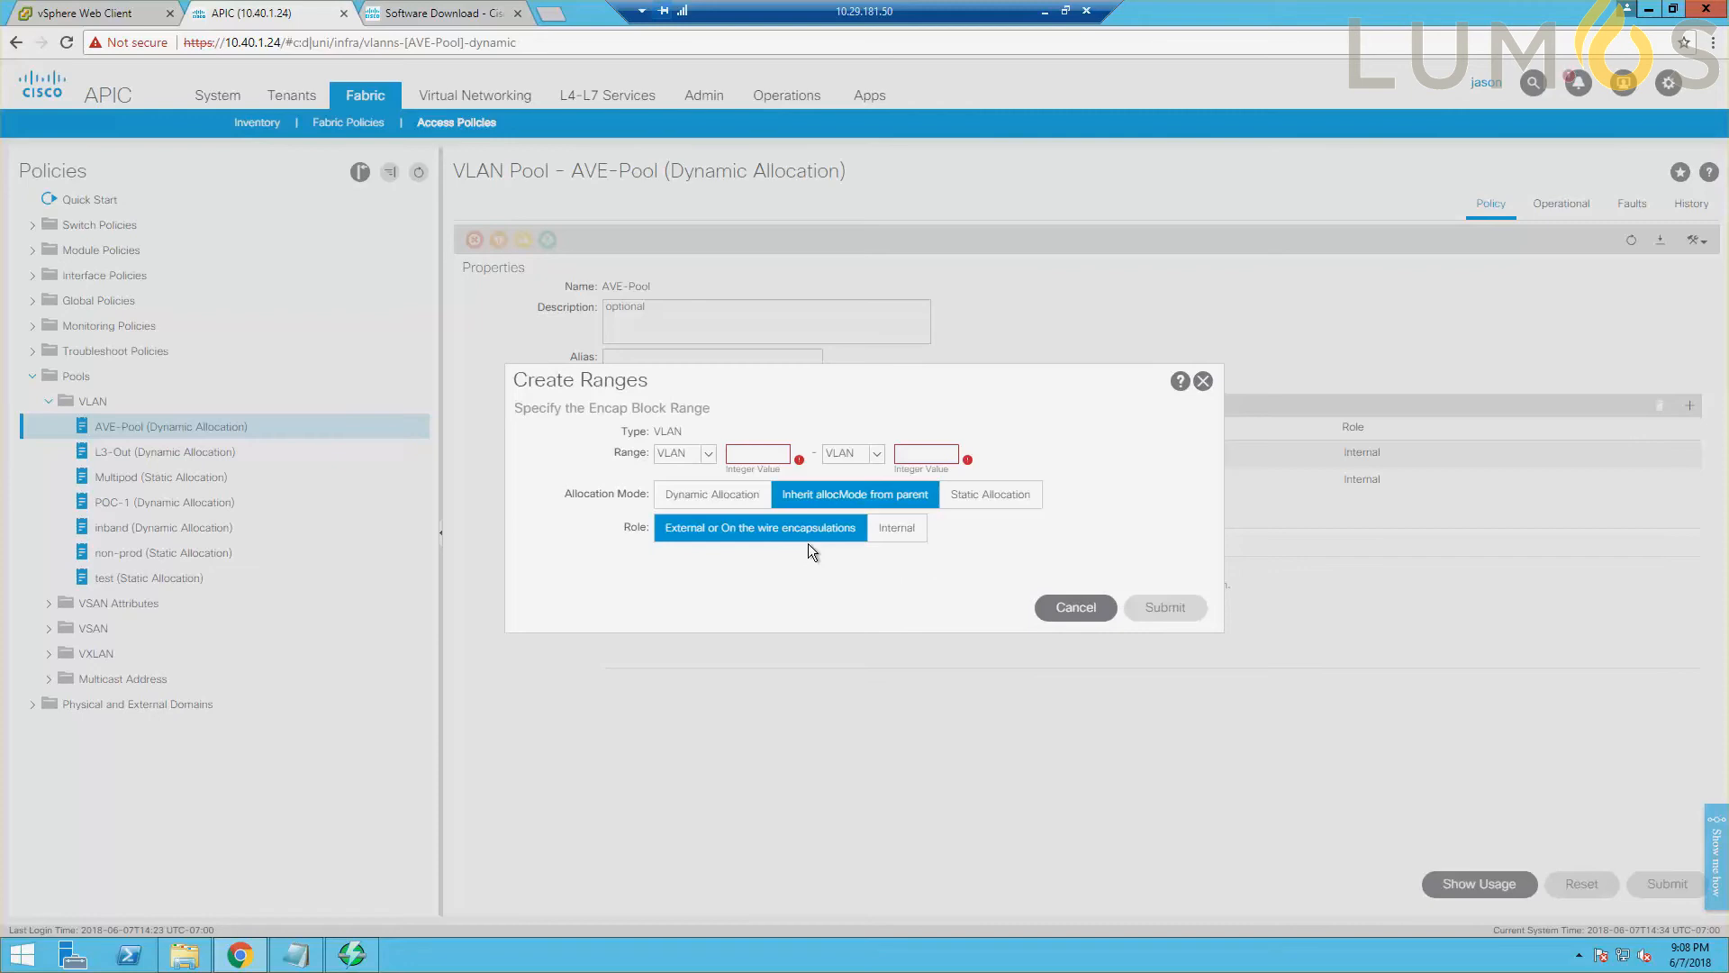
click(904, 531)
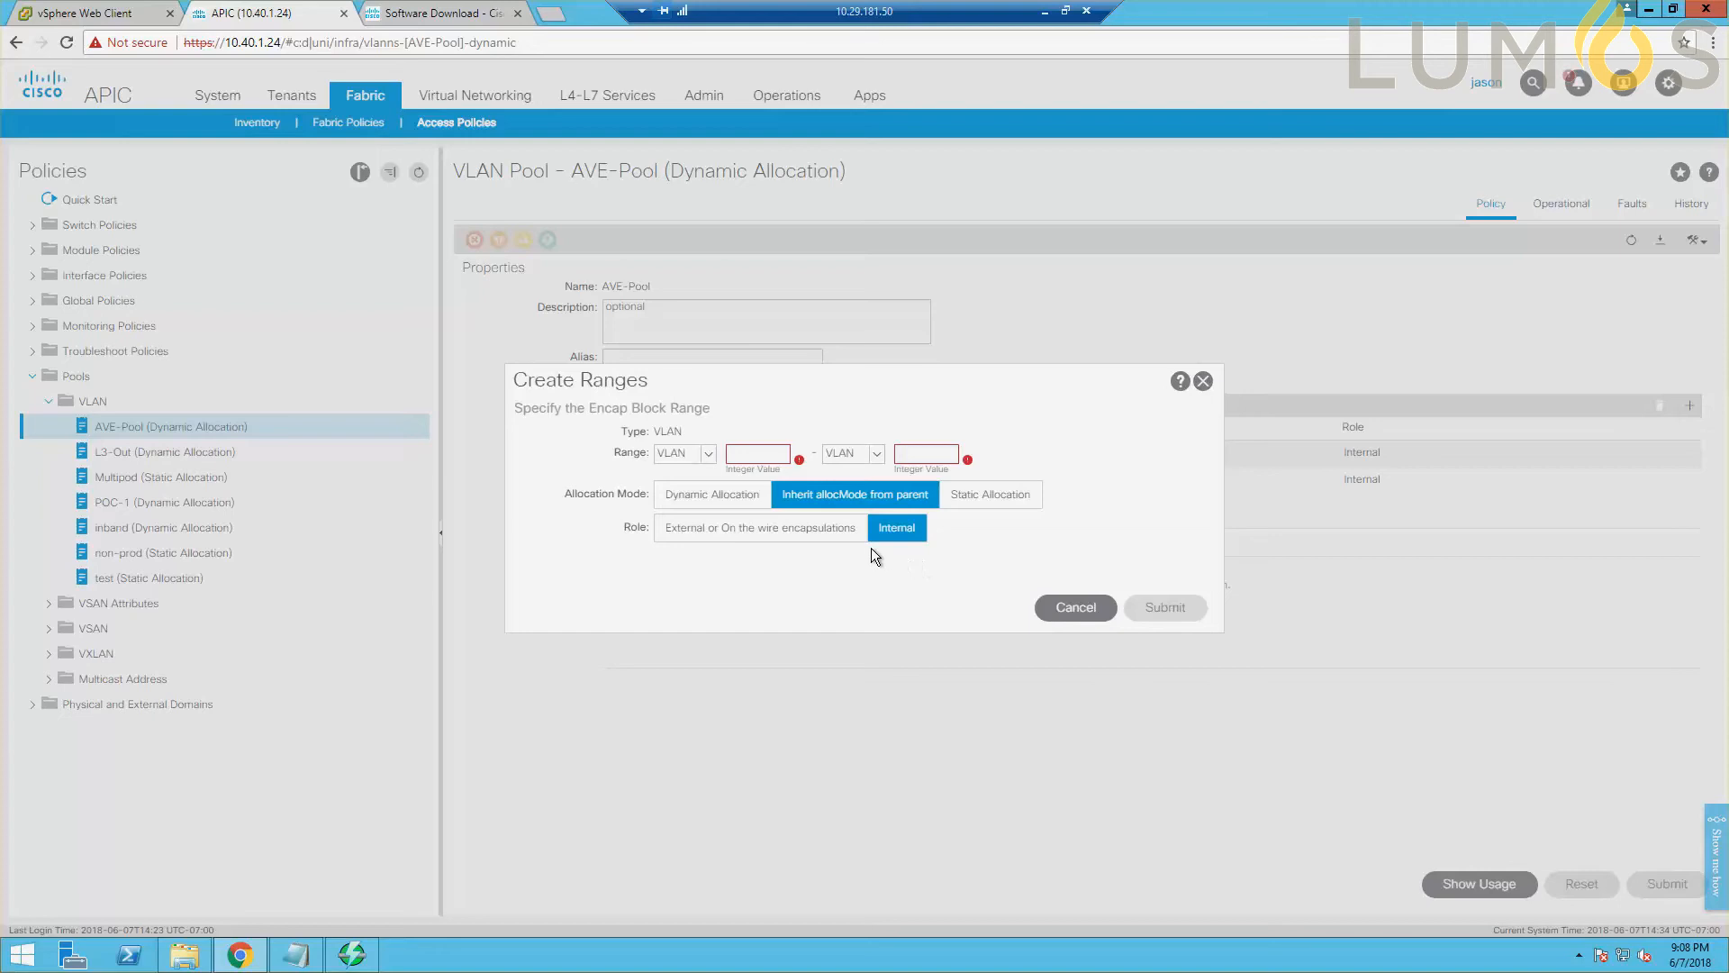
click(785, 528)
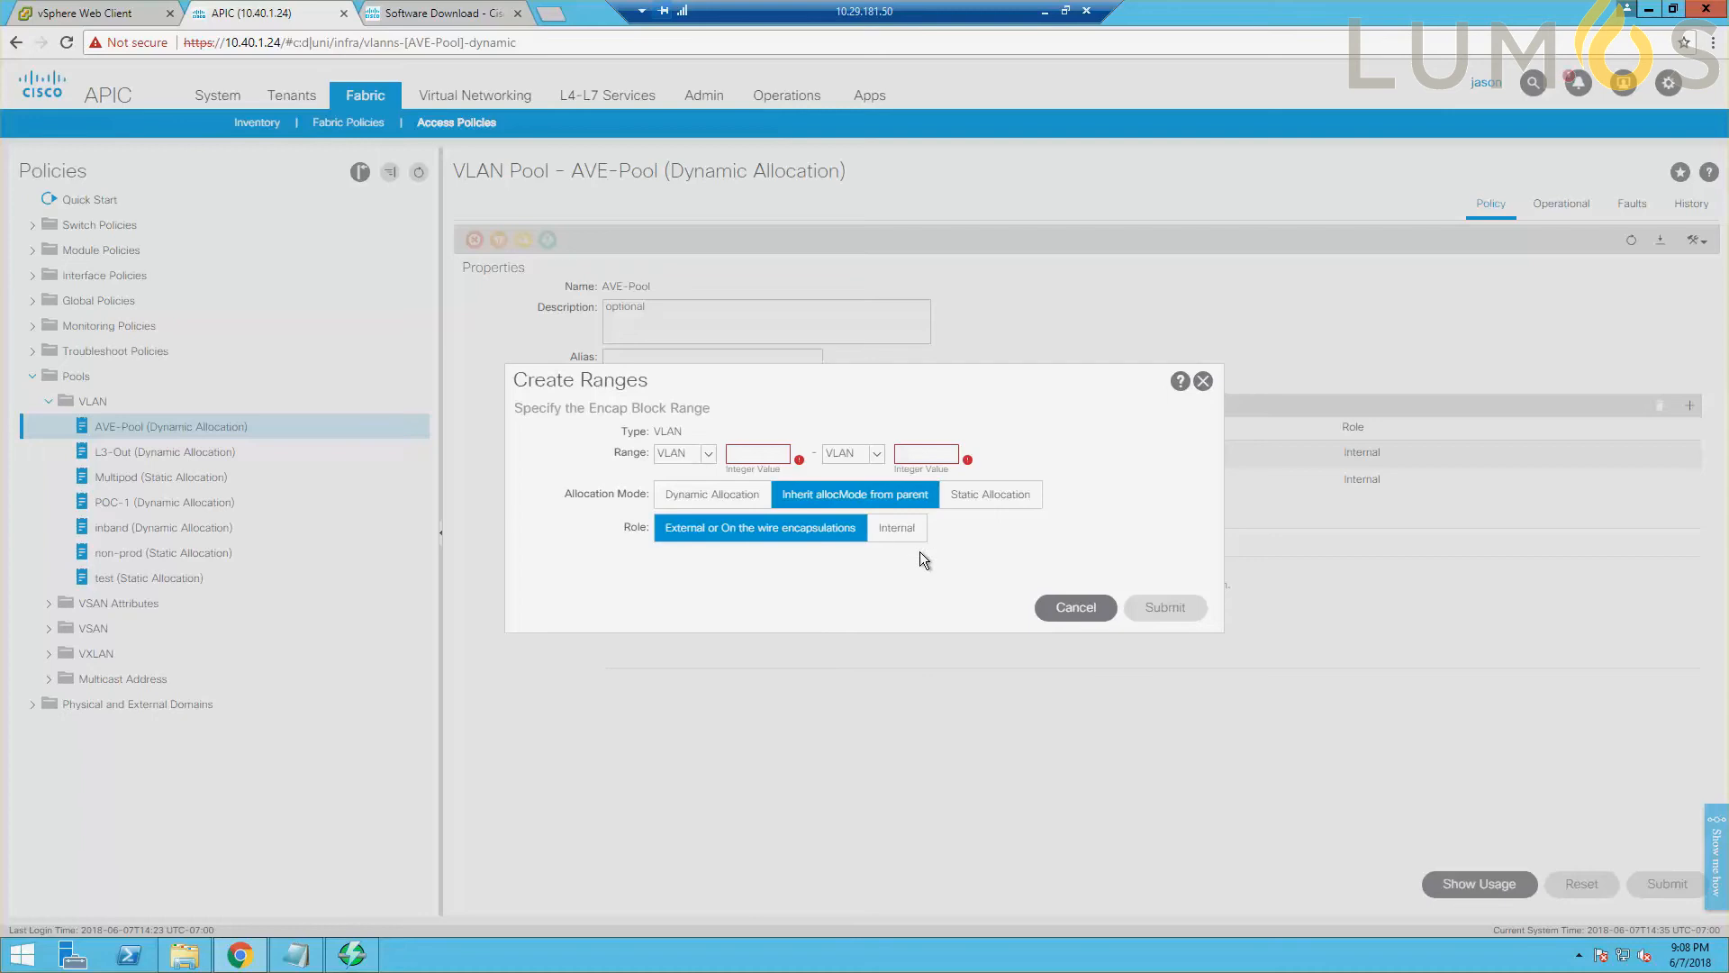
click(1099, 613)
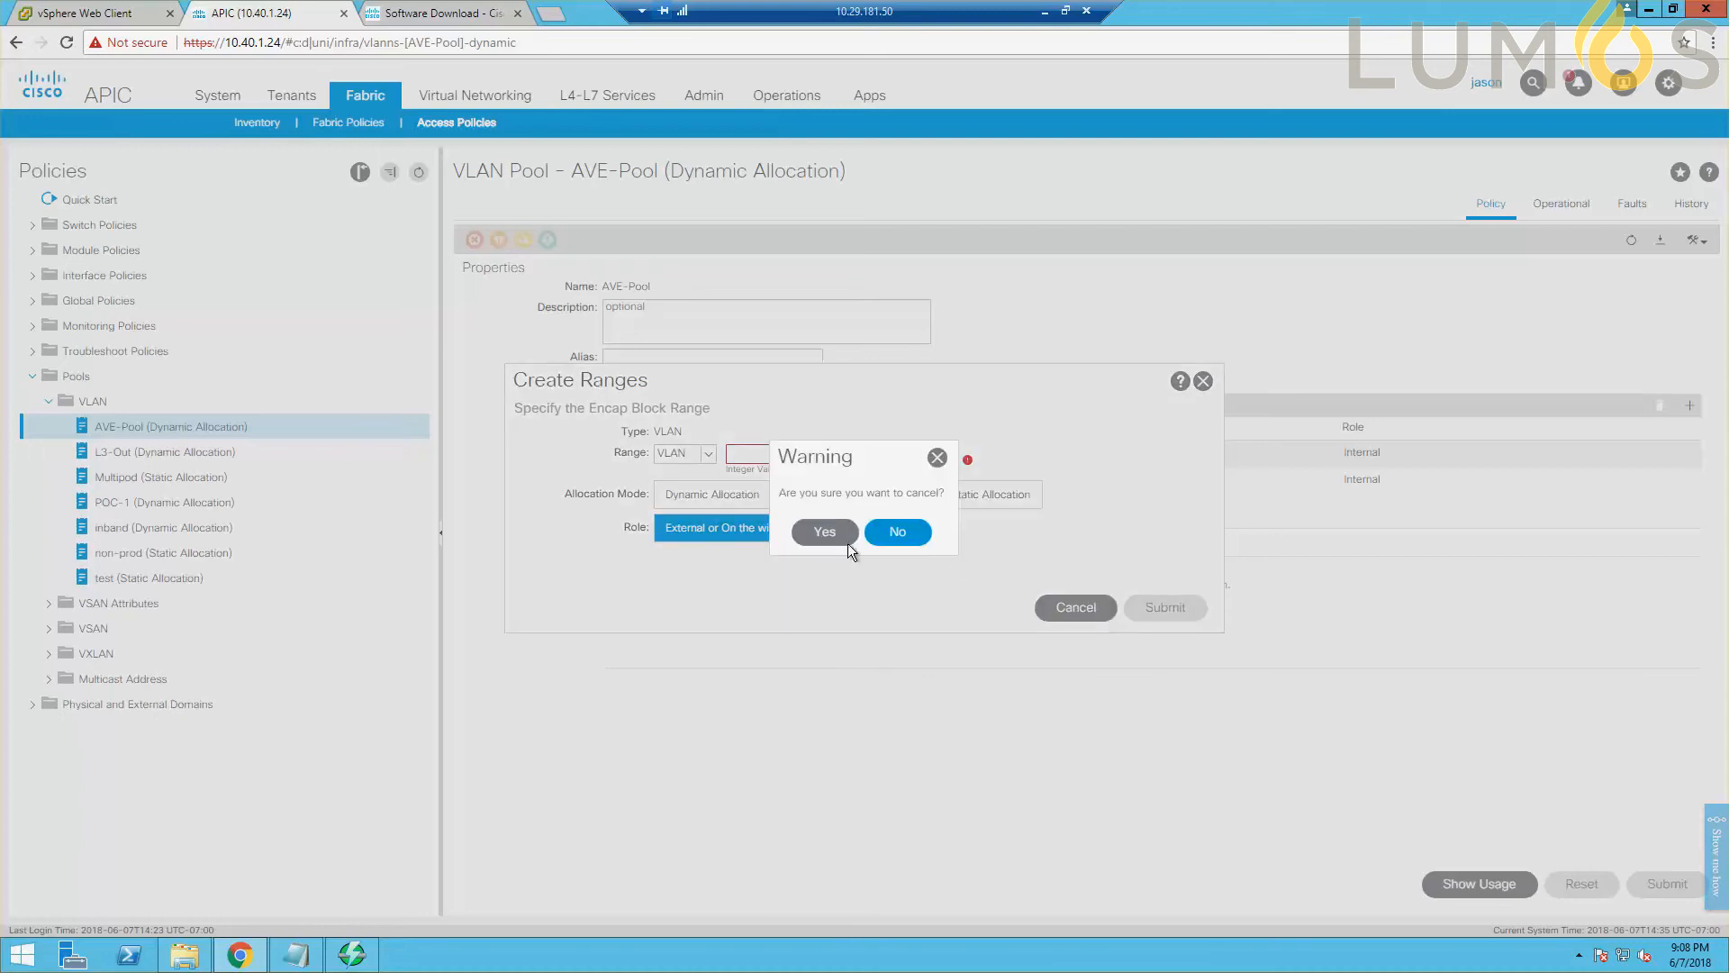
click(825, 533)
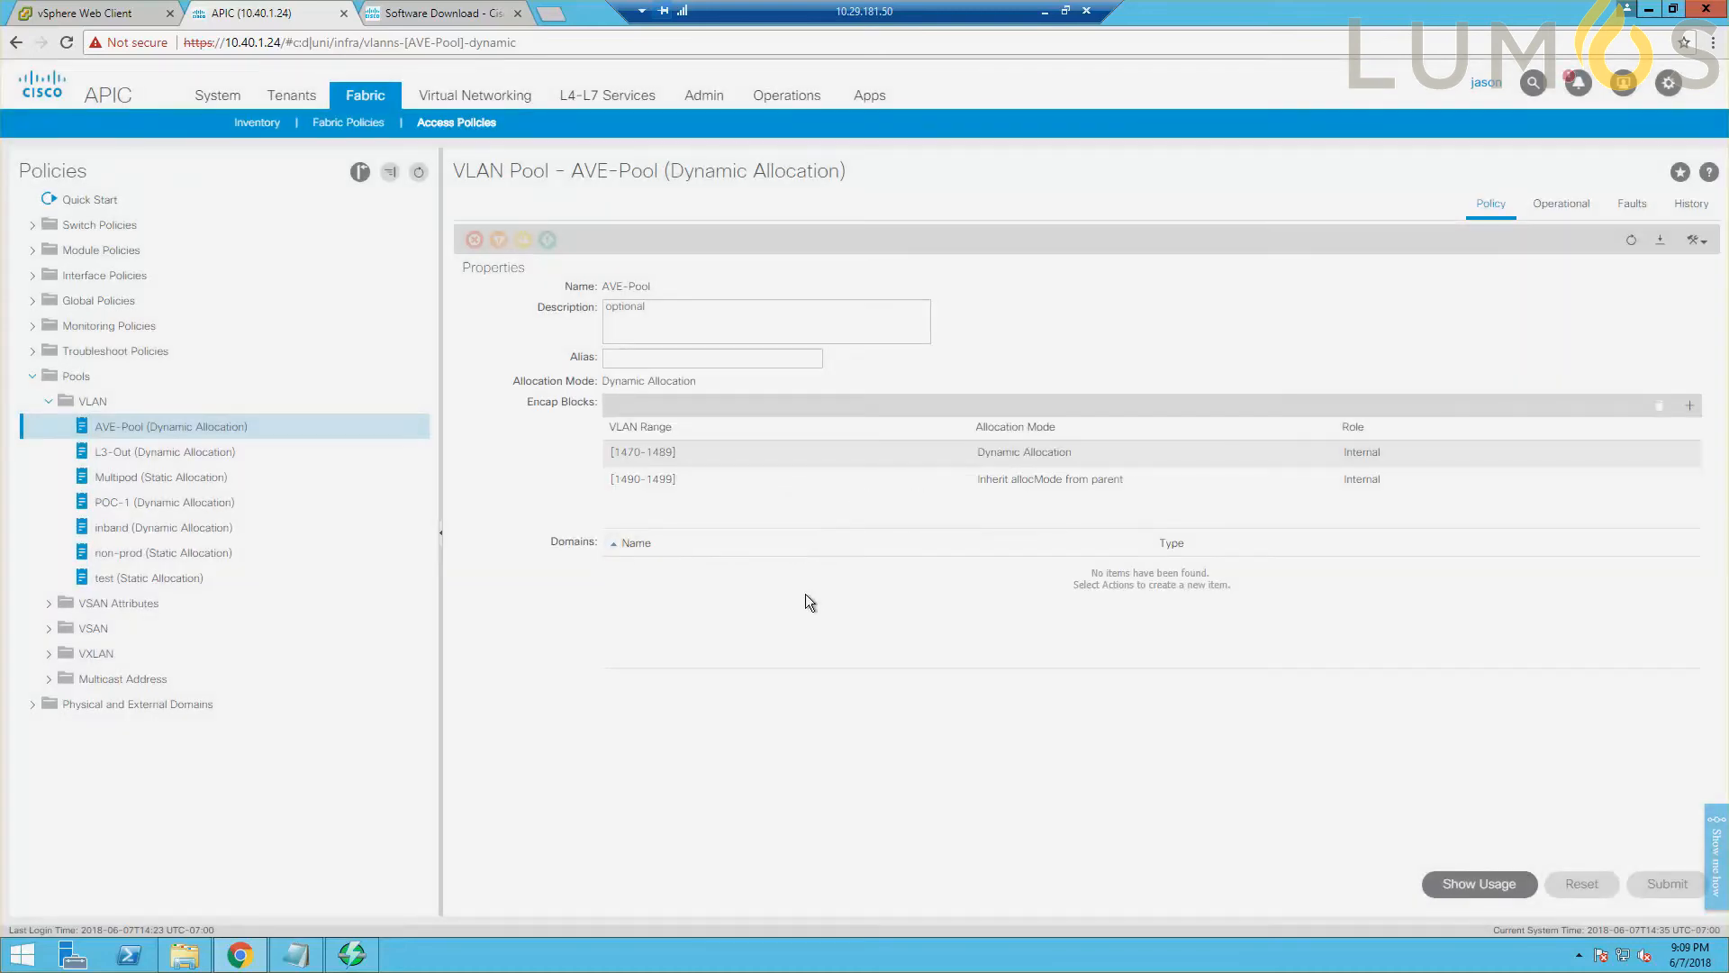
click(49, 404)
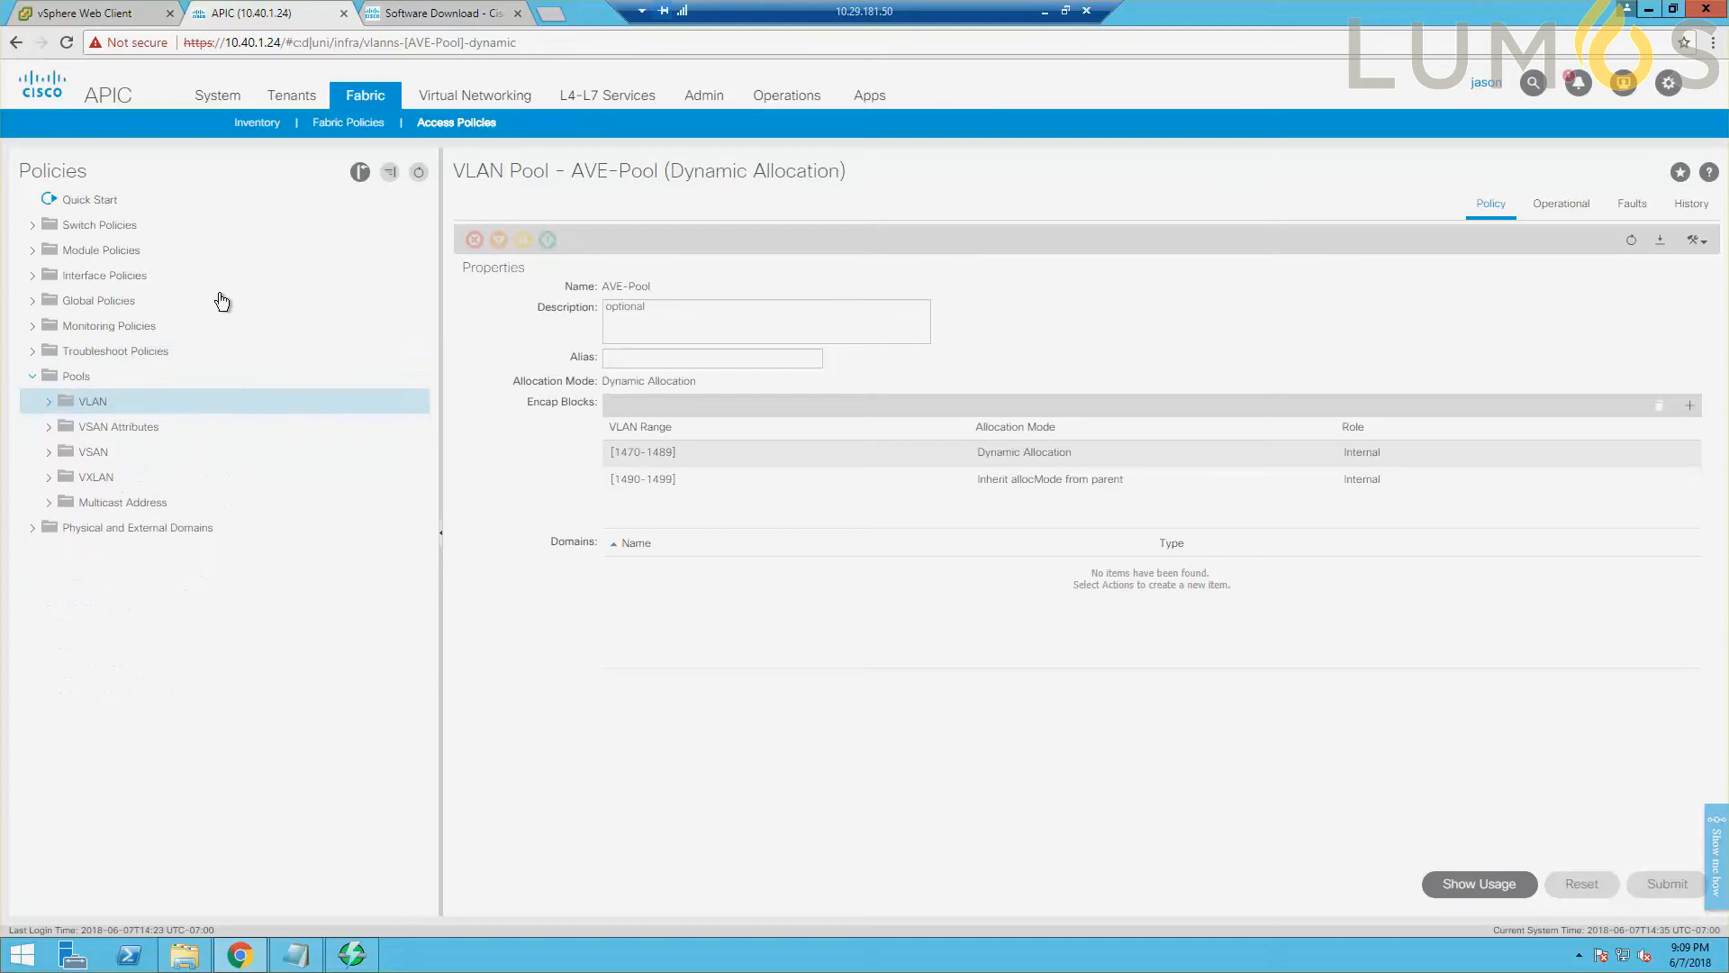
Start a new VMware vCenter domain under the VMM domains with the virtual switch name AVE-DOMAIN.
click(462, 108)
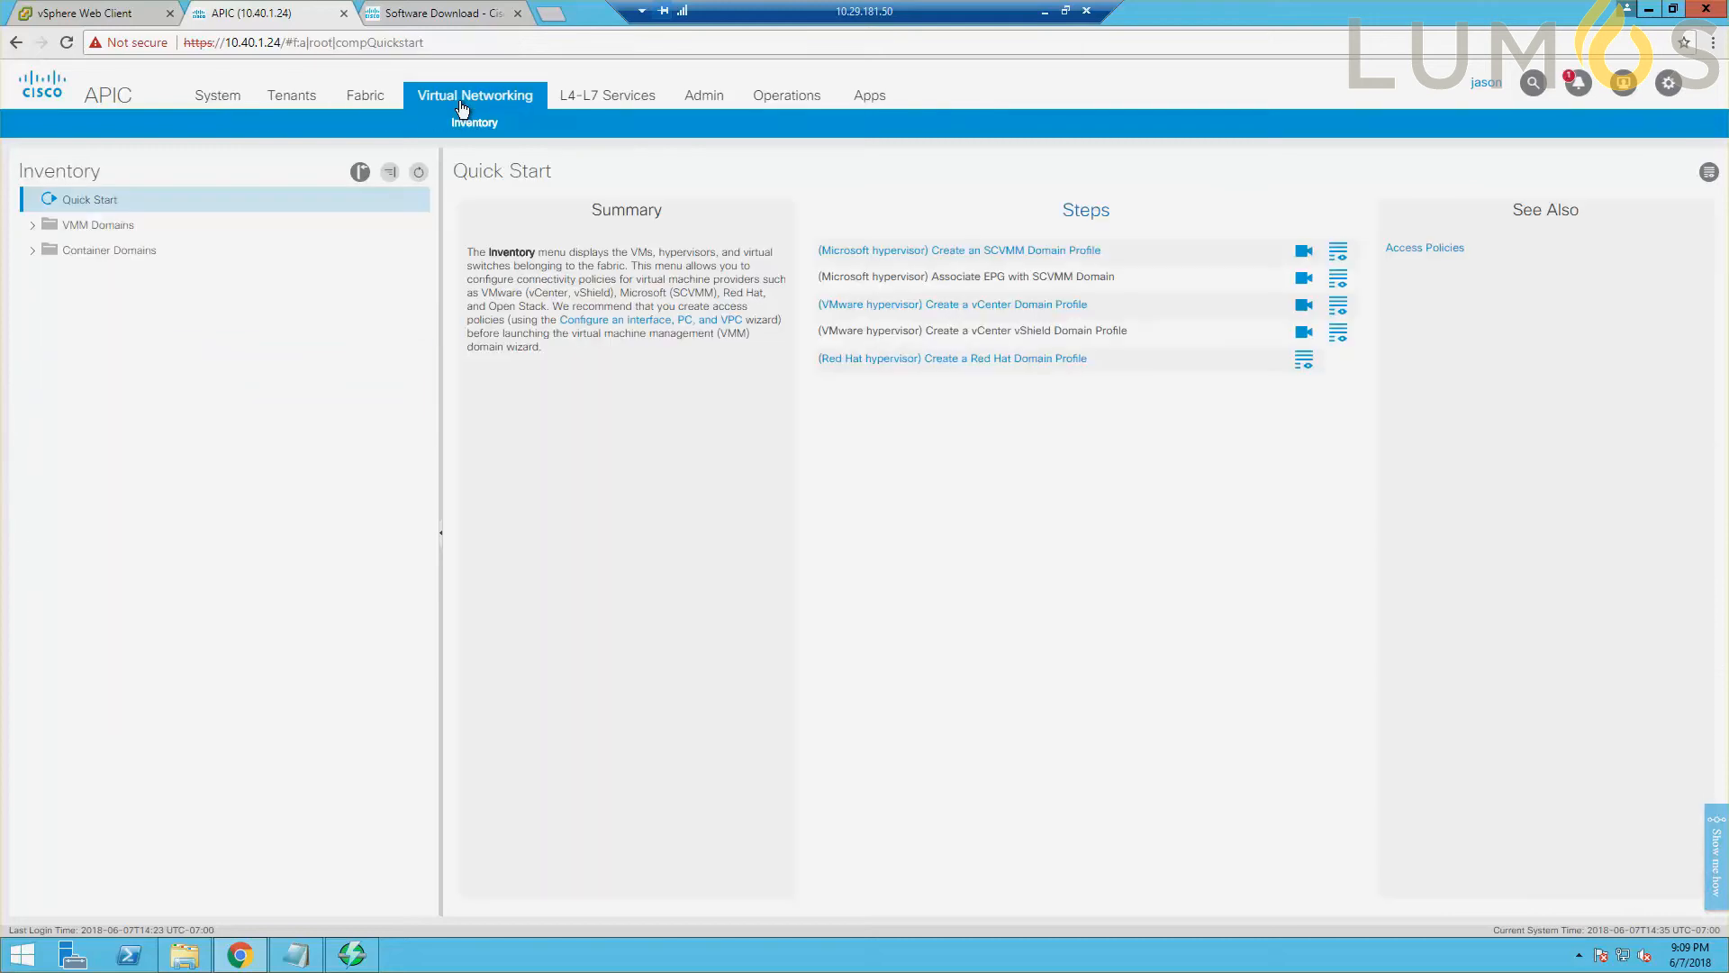
click(34, 226)
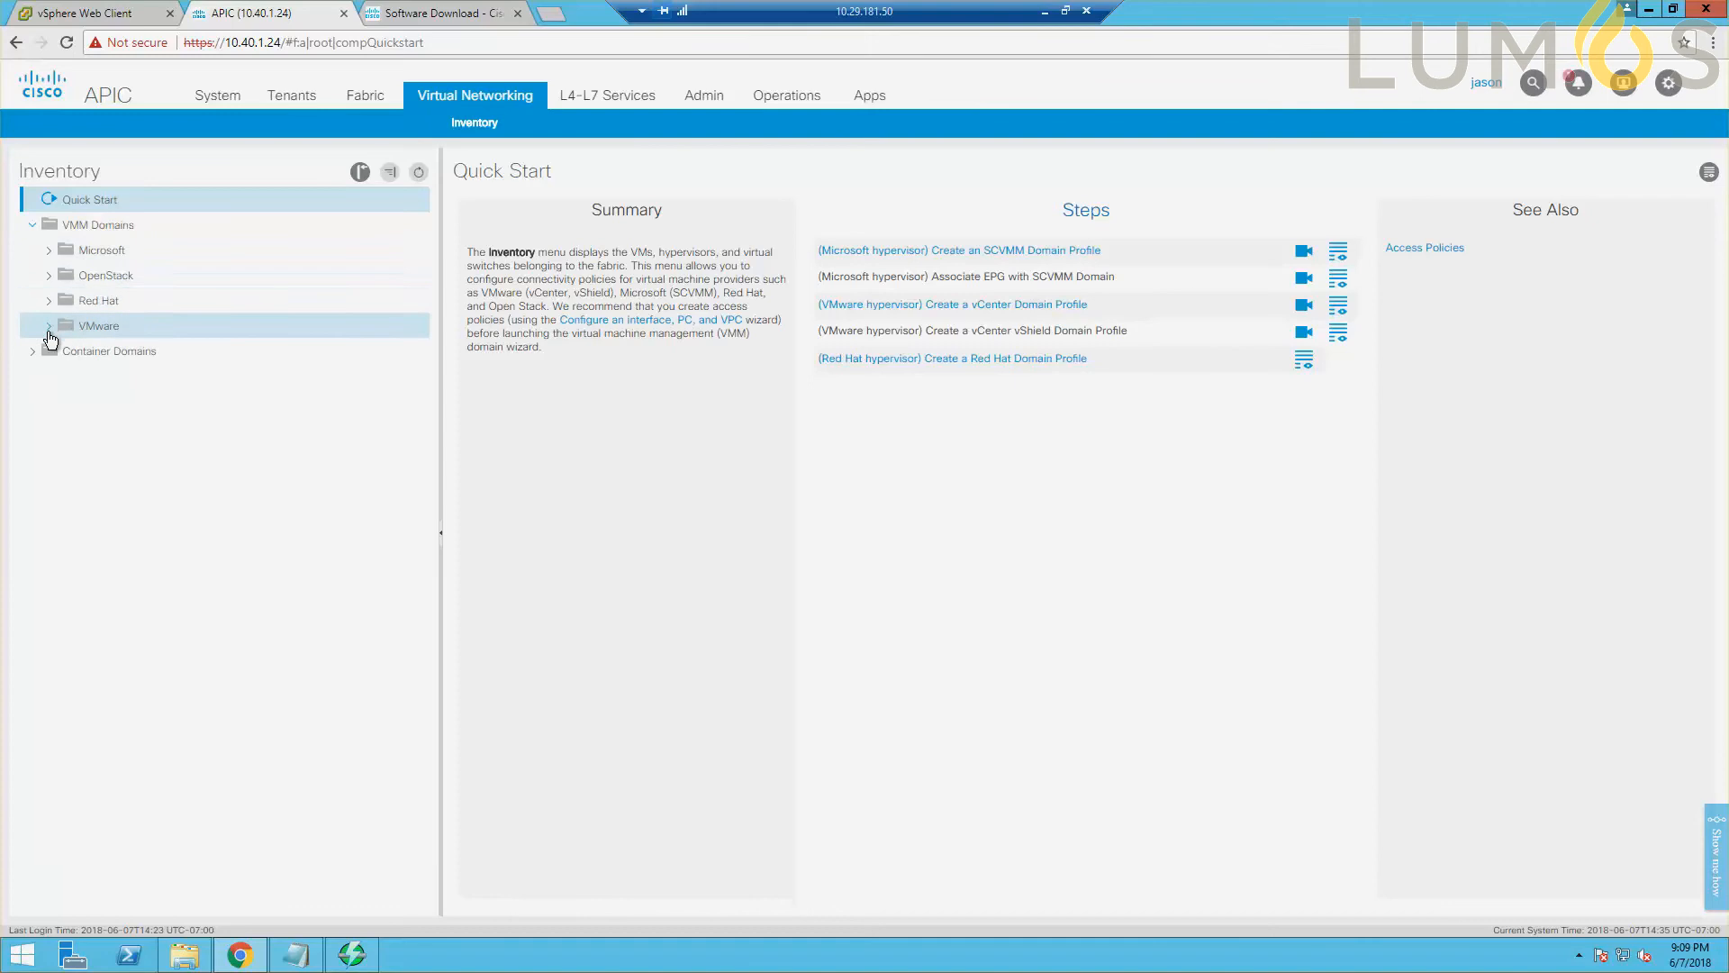
click(48, 326)
right_click(98, 326)
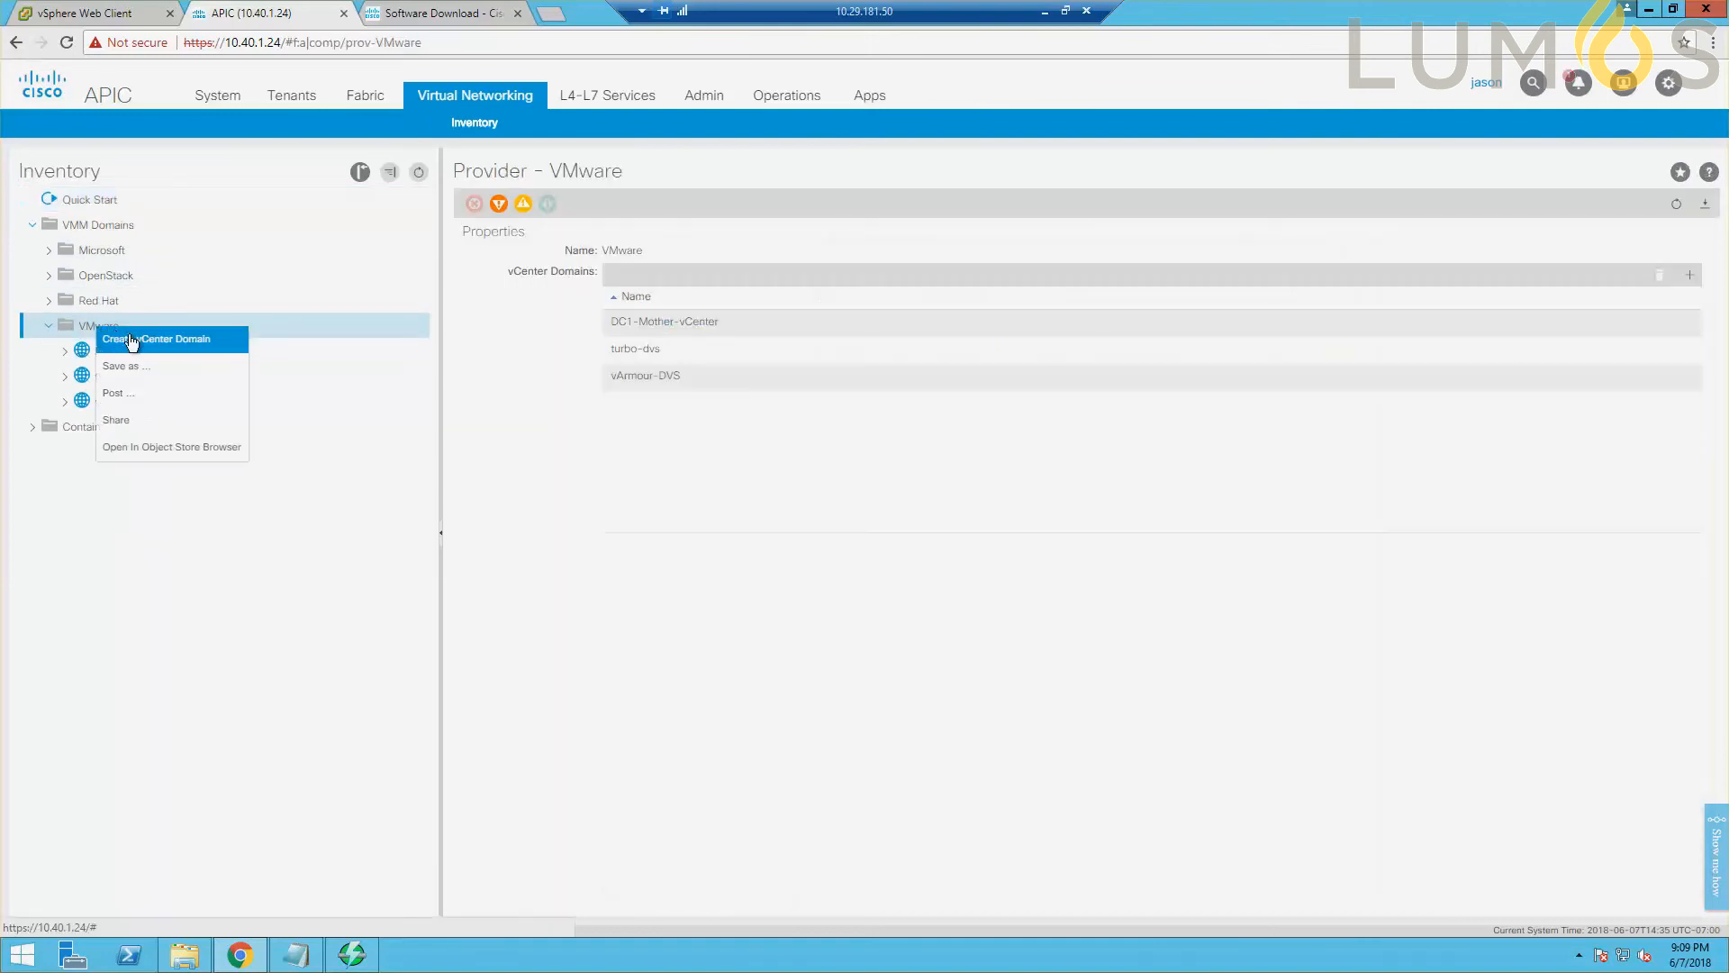
click(132, 342)
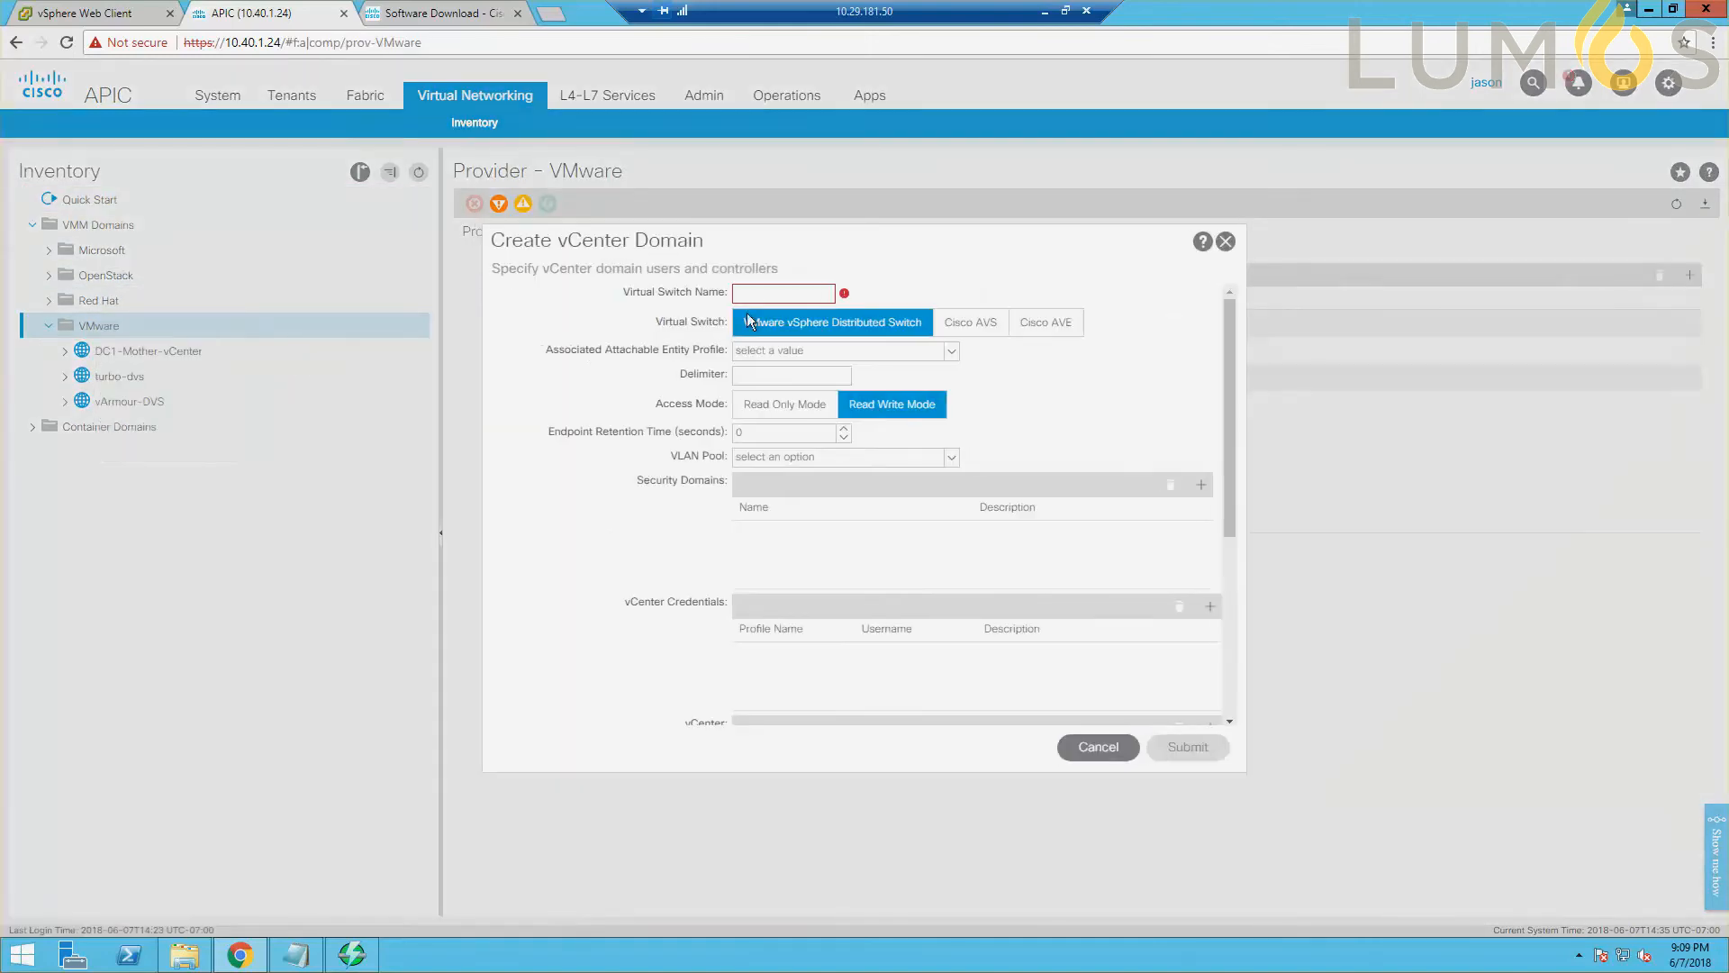
click(771, 290)
text(AVE)
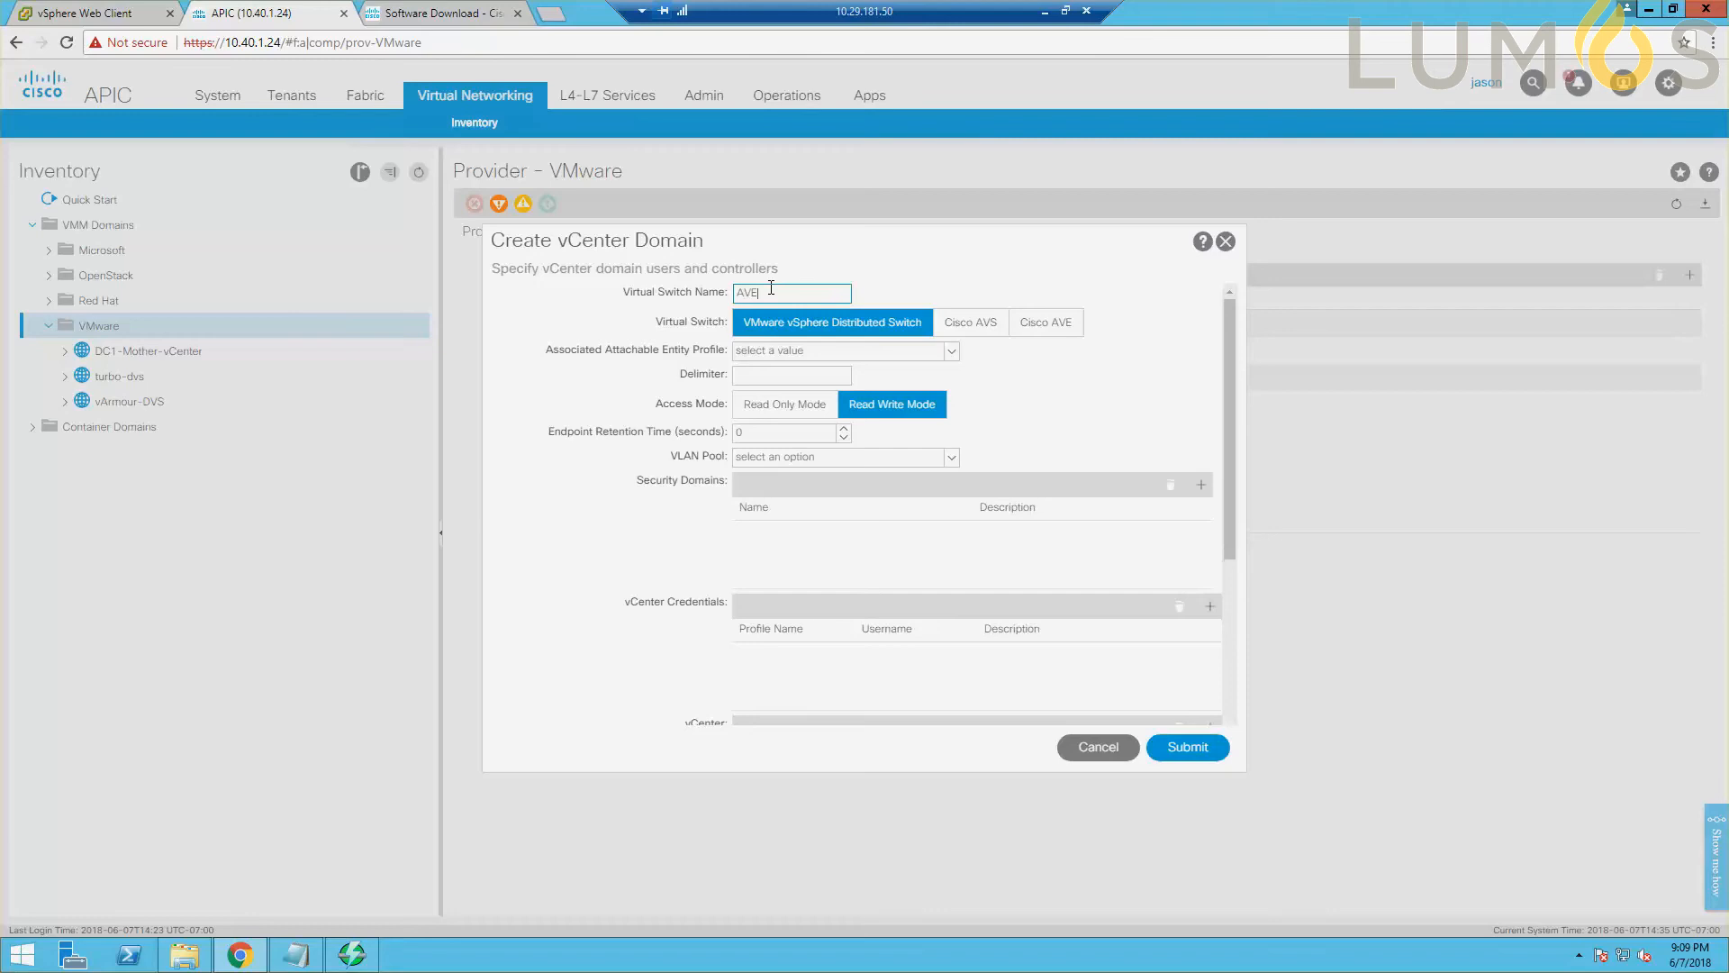
text(-DOMAIN)
Set the domain's virtual switch to Cisco AVE with Local Switching and VXLAN mode as default encapsulation.
click(1041, 323)
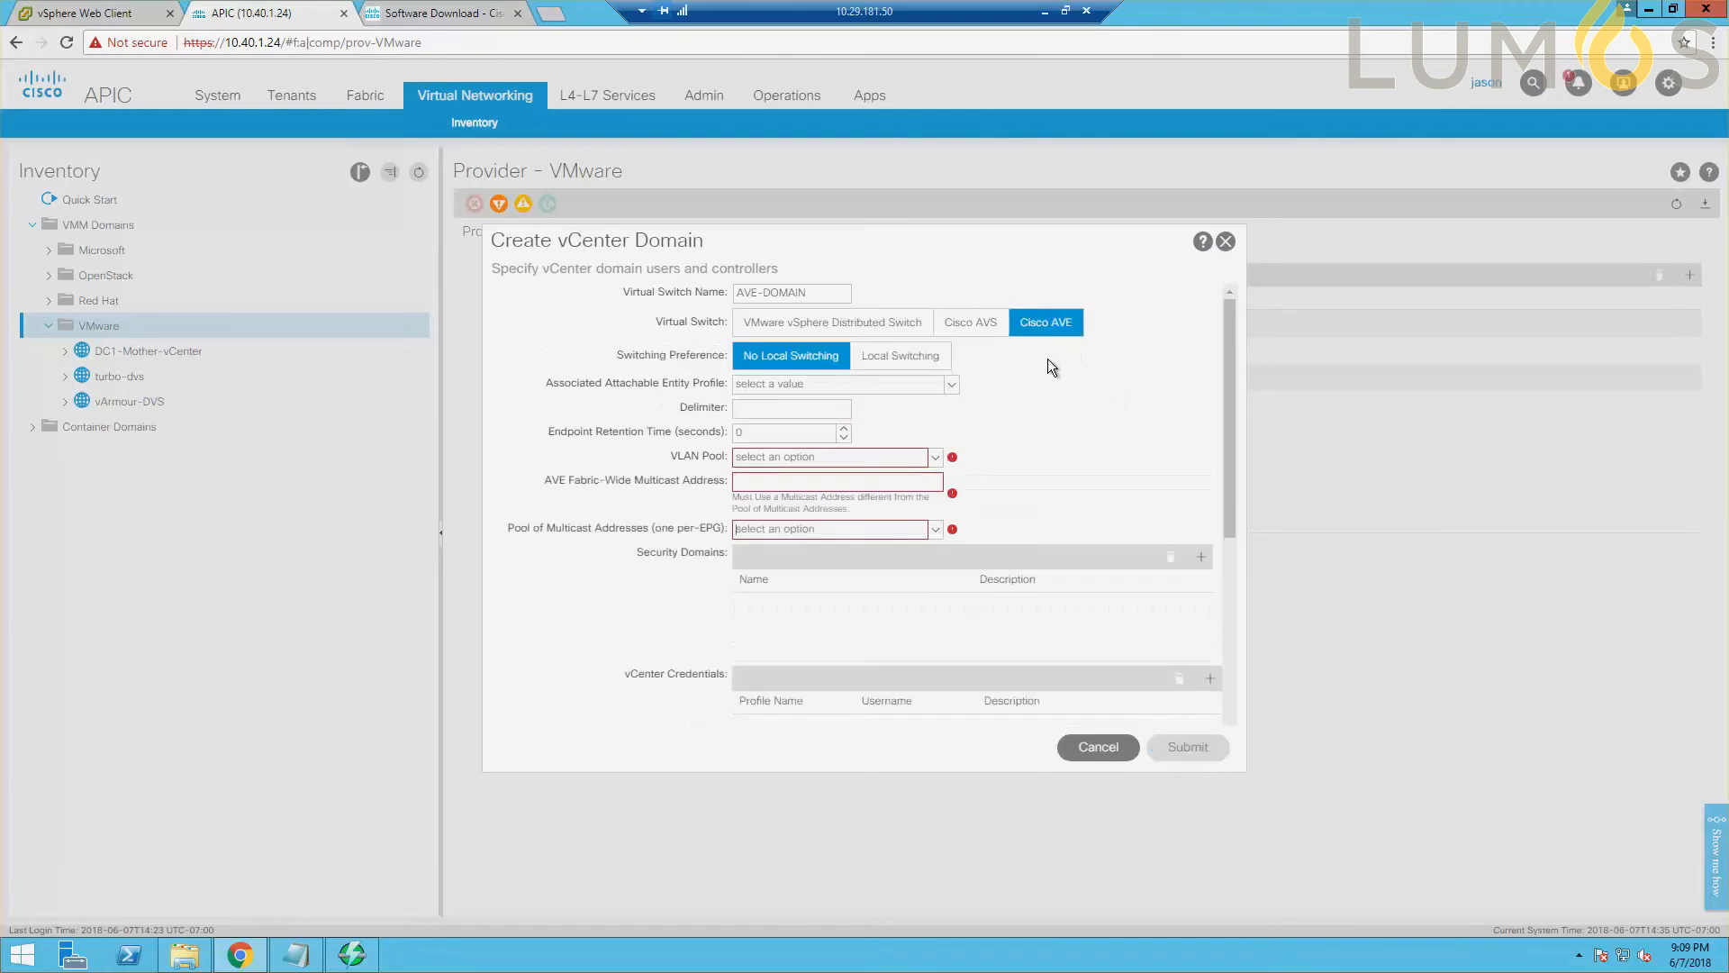
click(919, 363)
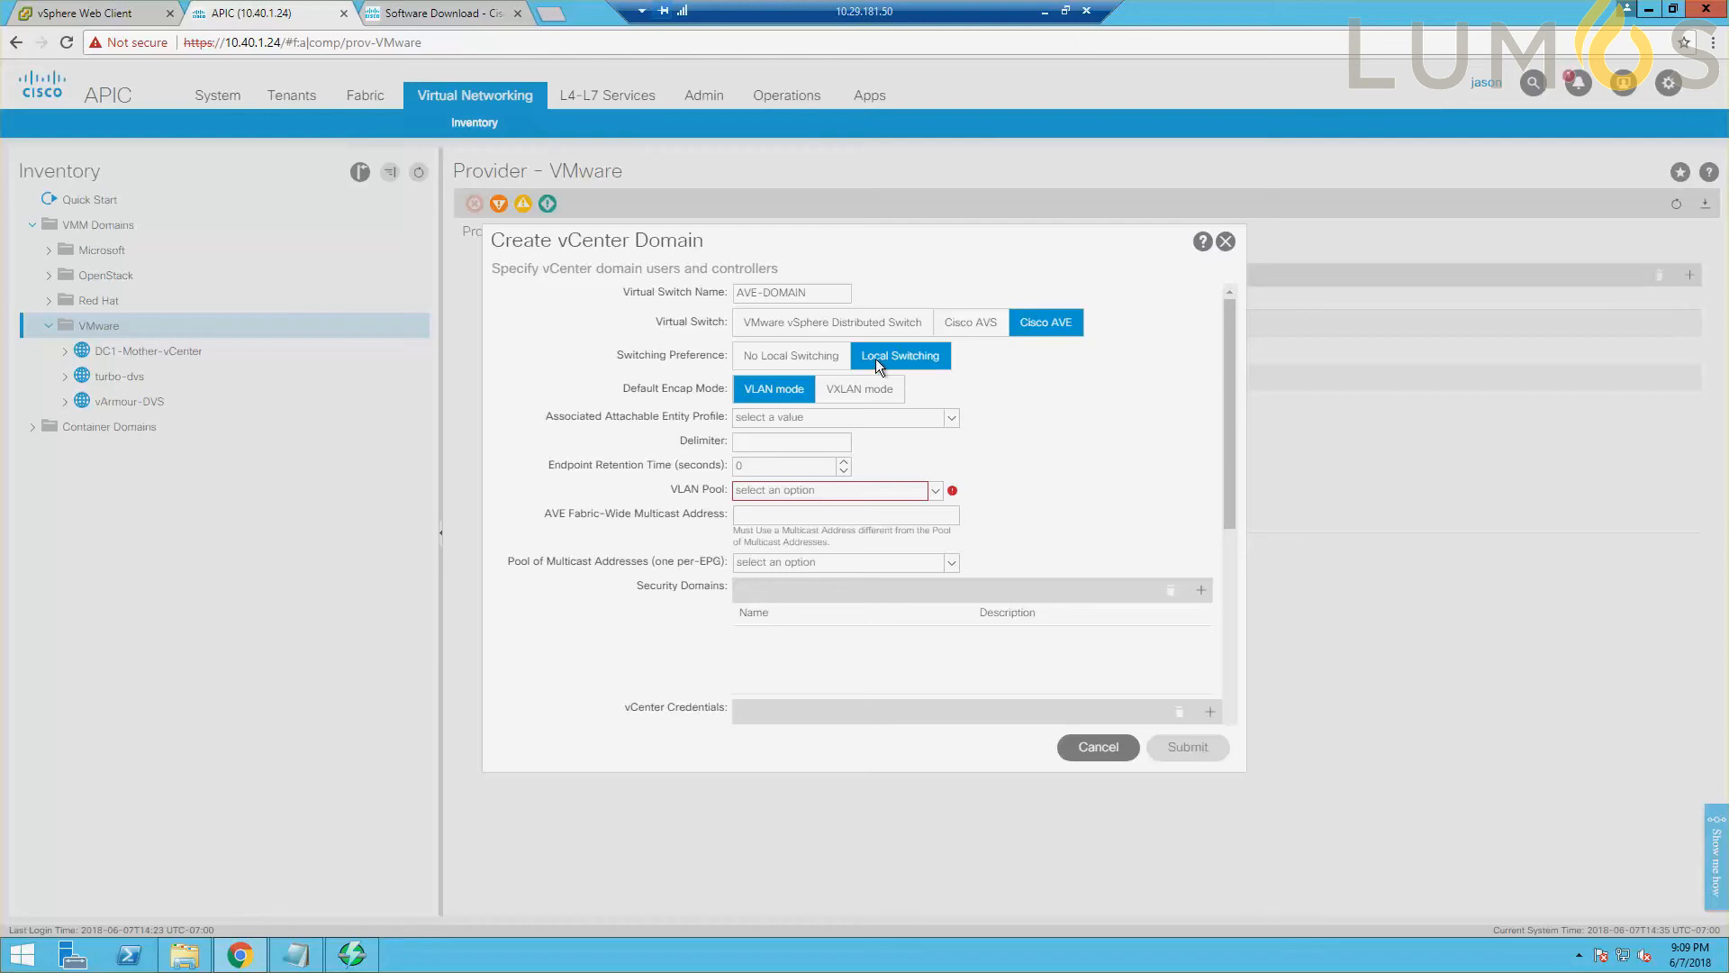
click(854, 390)
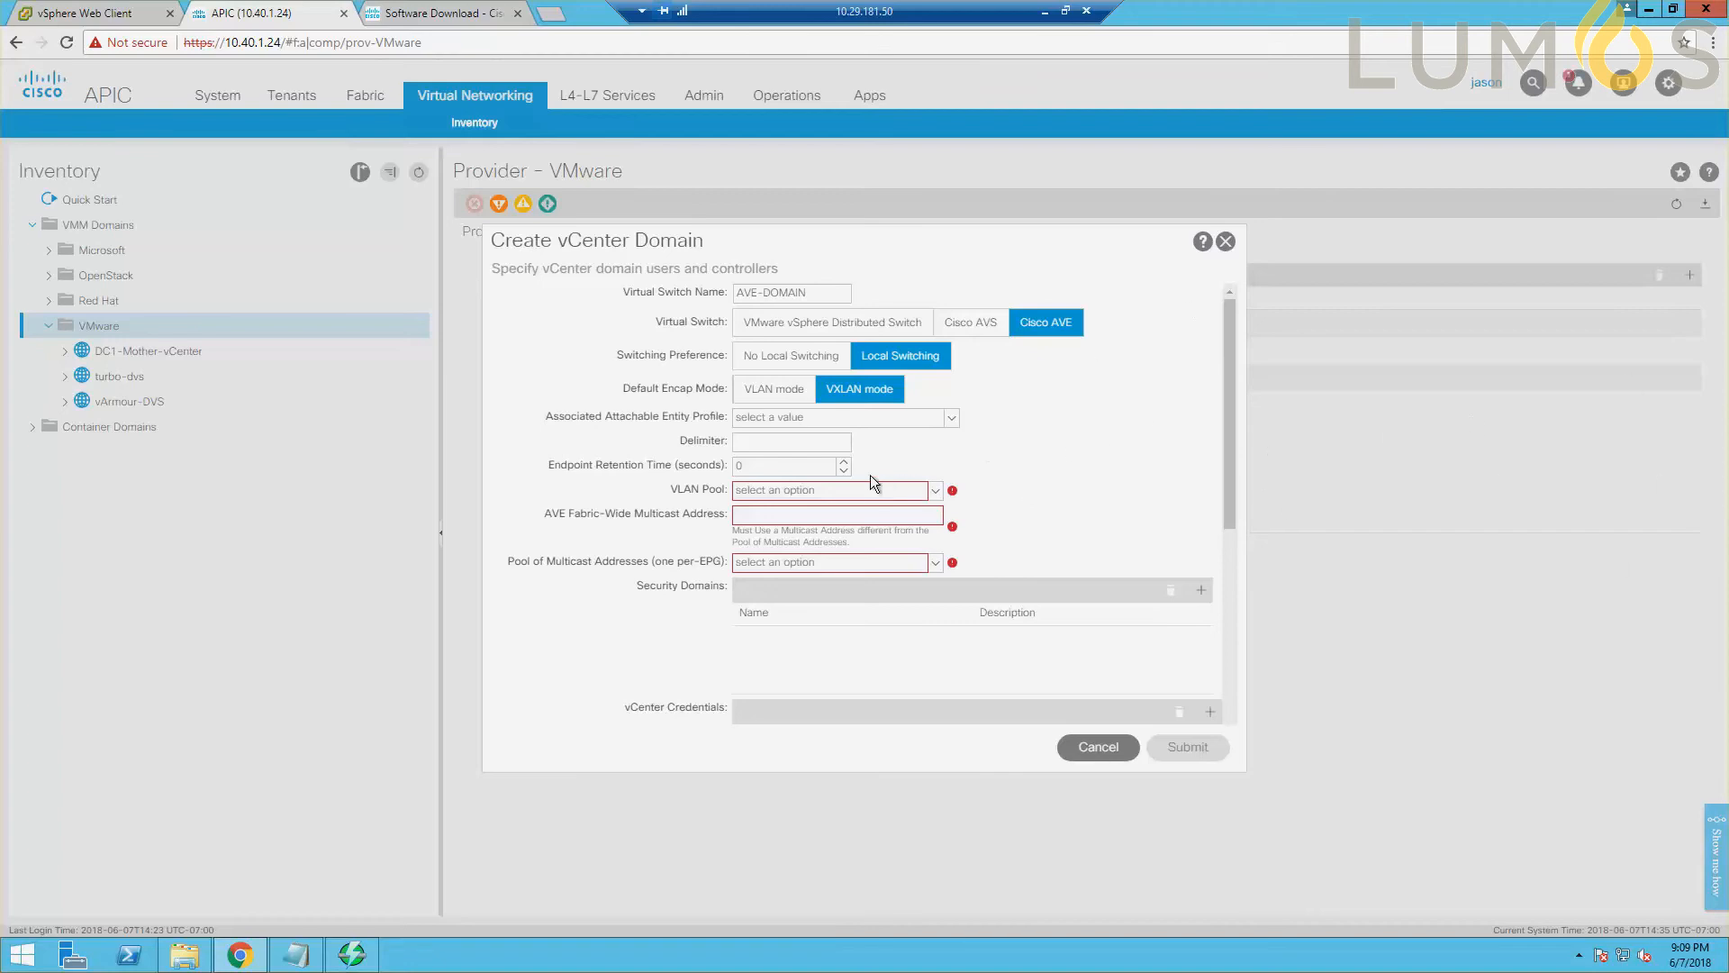
Assign the POC-1 attachable entity profile and the AVE-Pool(dynamic) VLAN pool to the new vCenter domain.
click(953, 418)
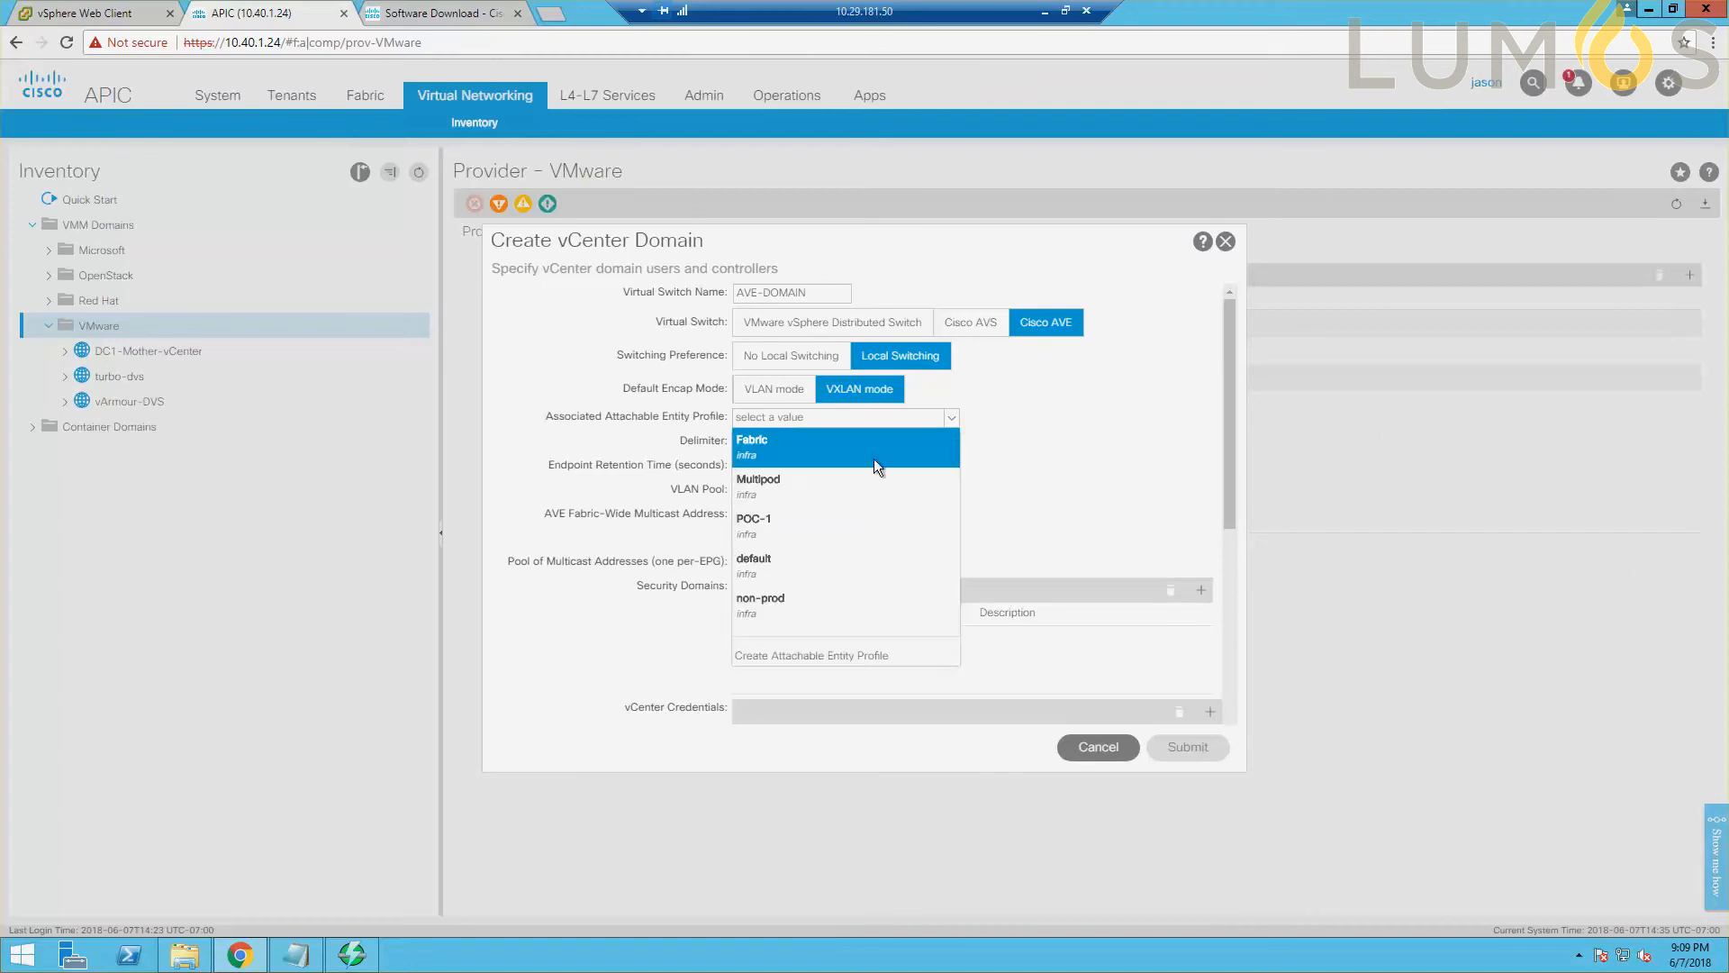
click(807, 537)
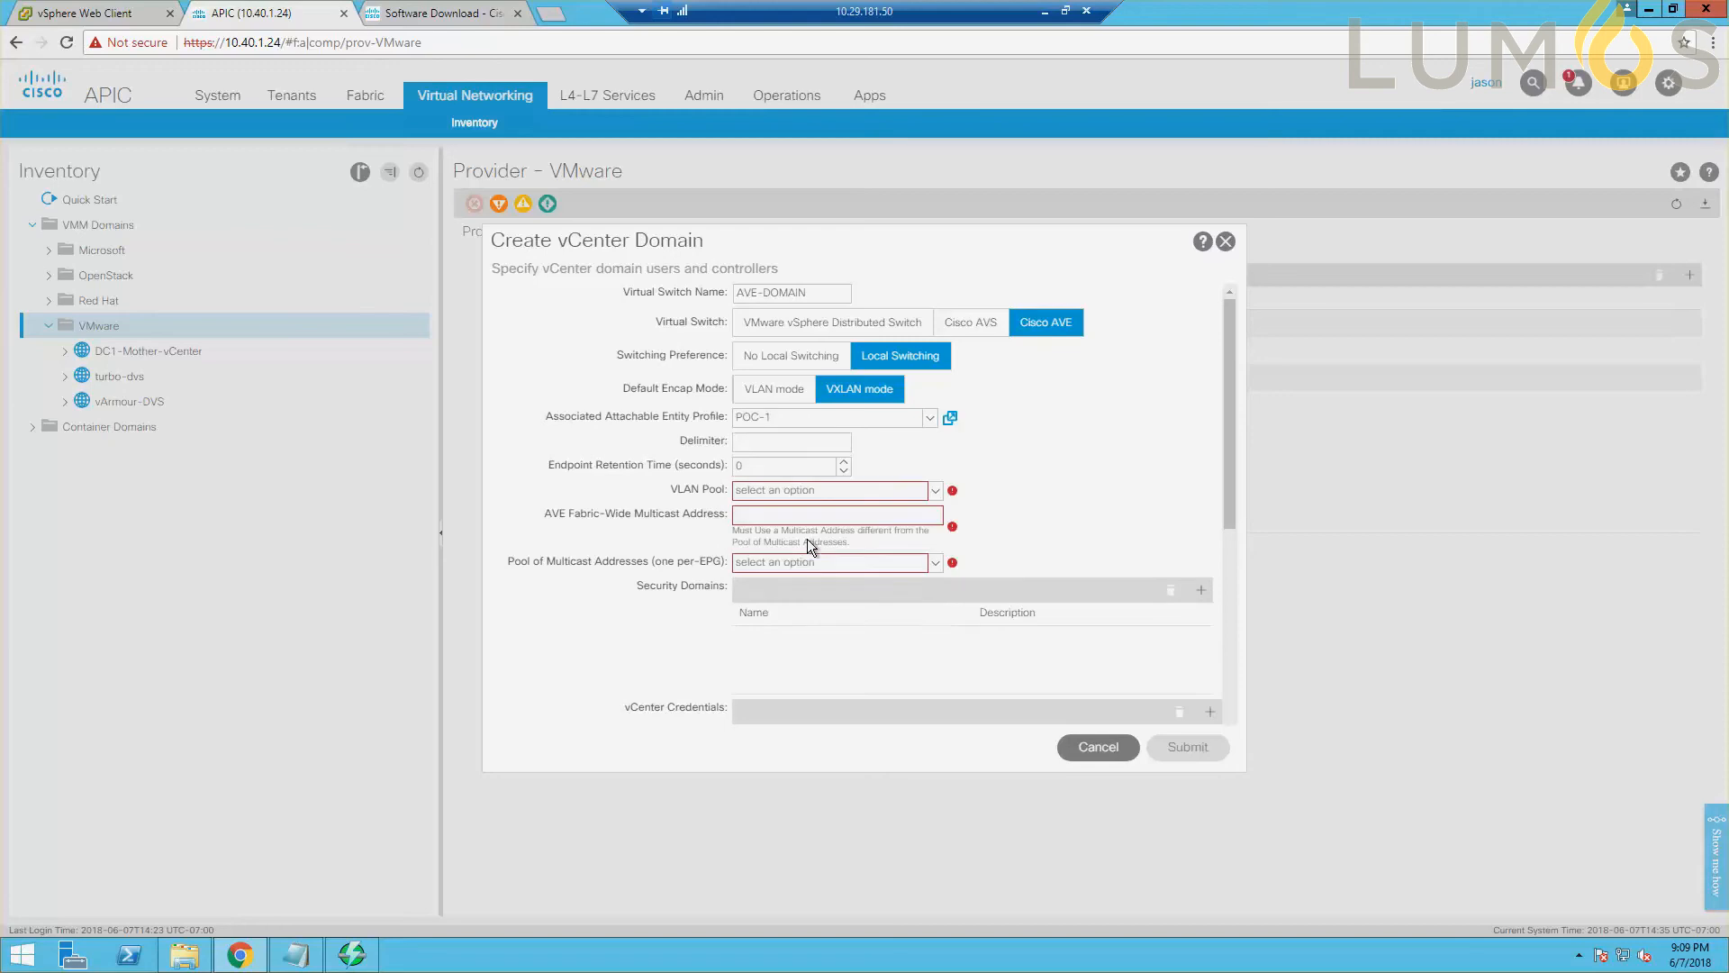
click(936, 494)
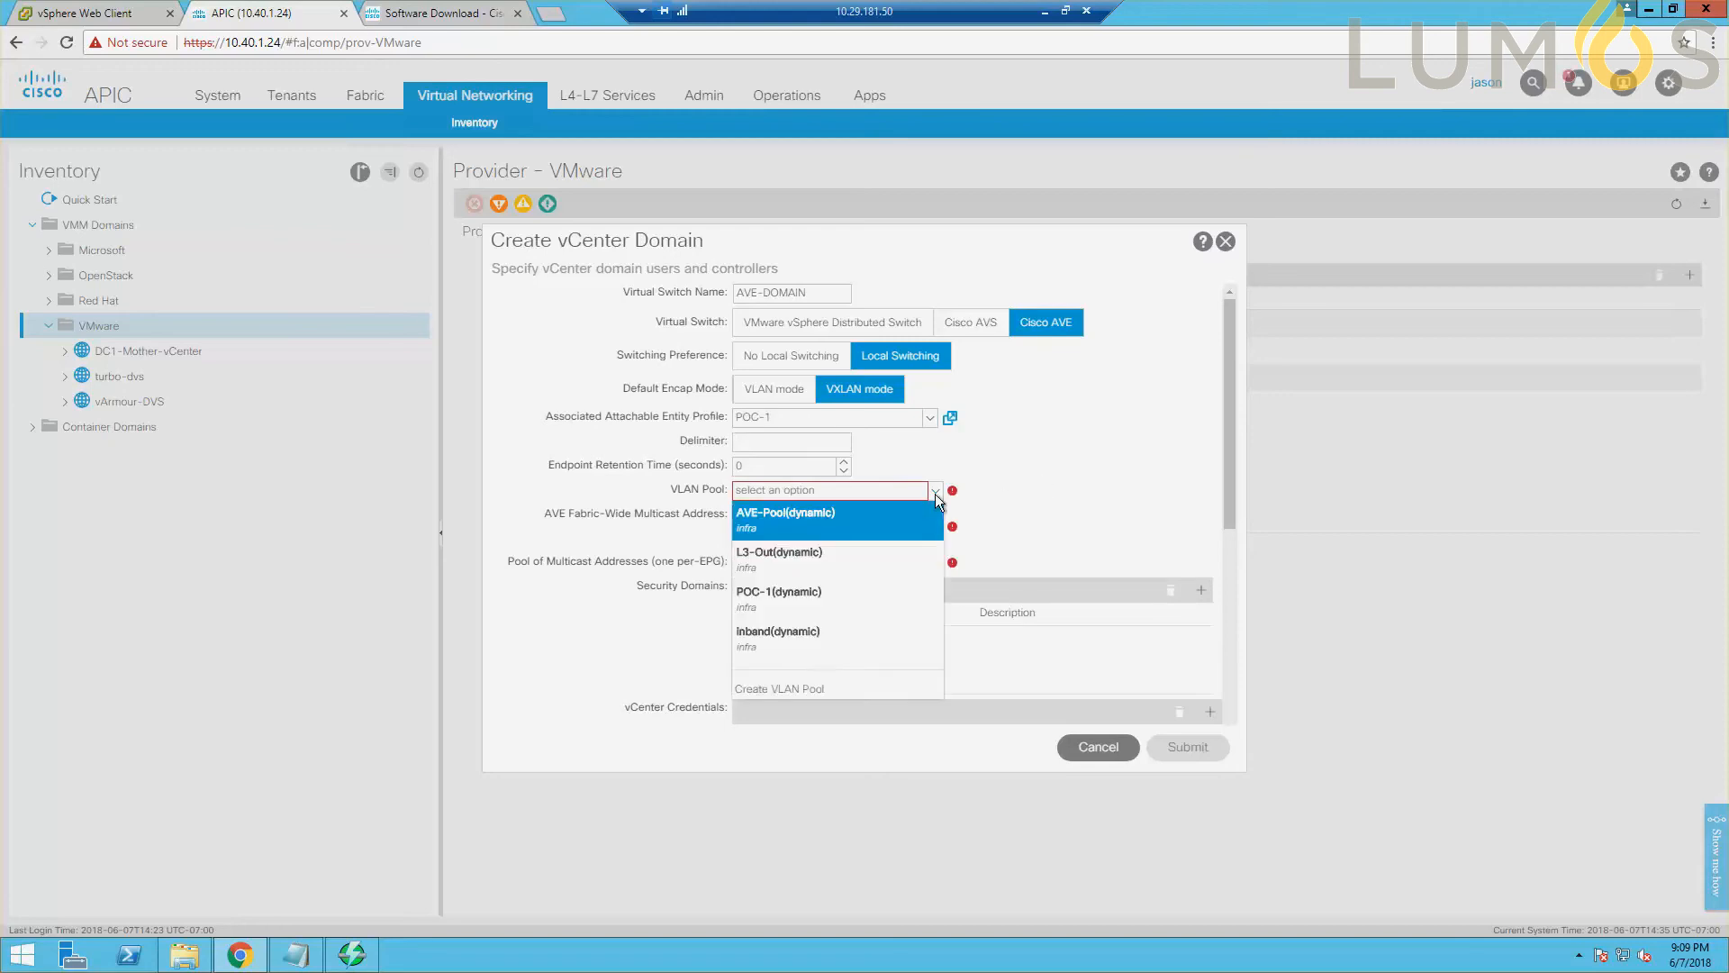
click(783, 515)
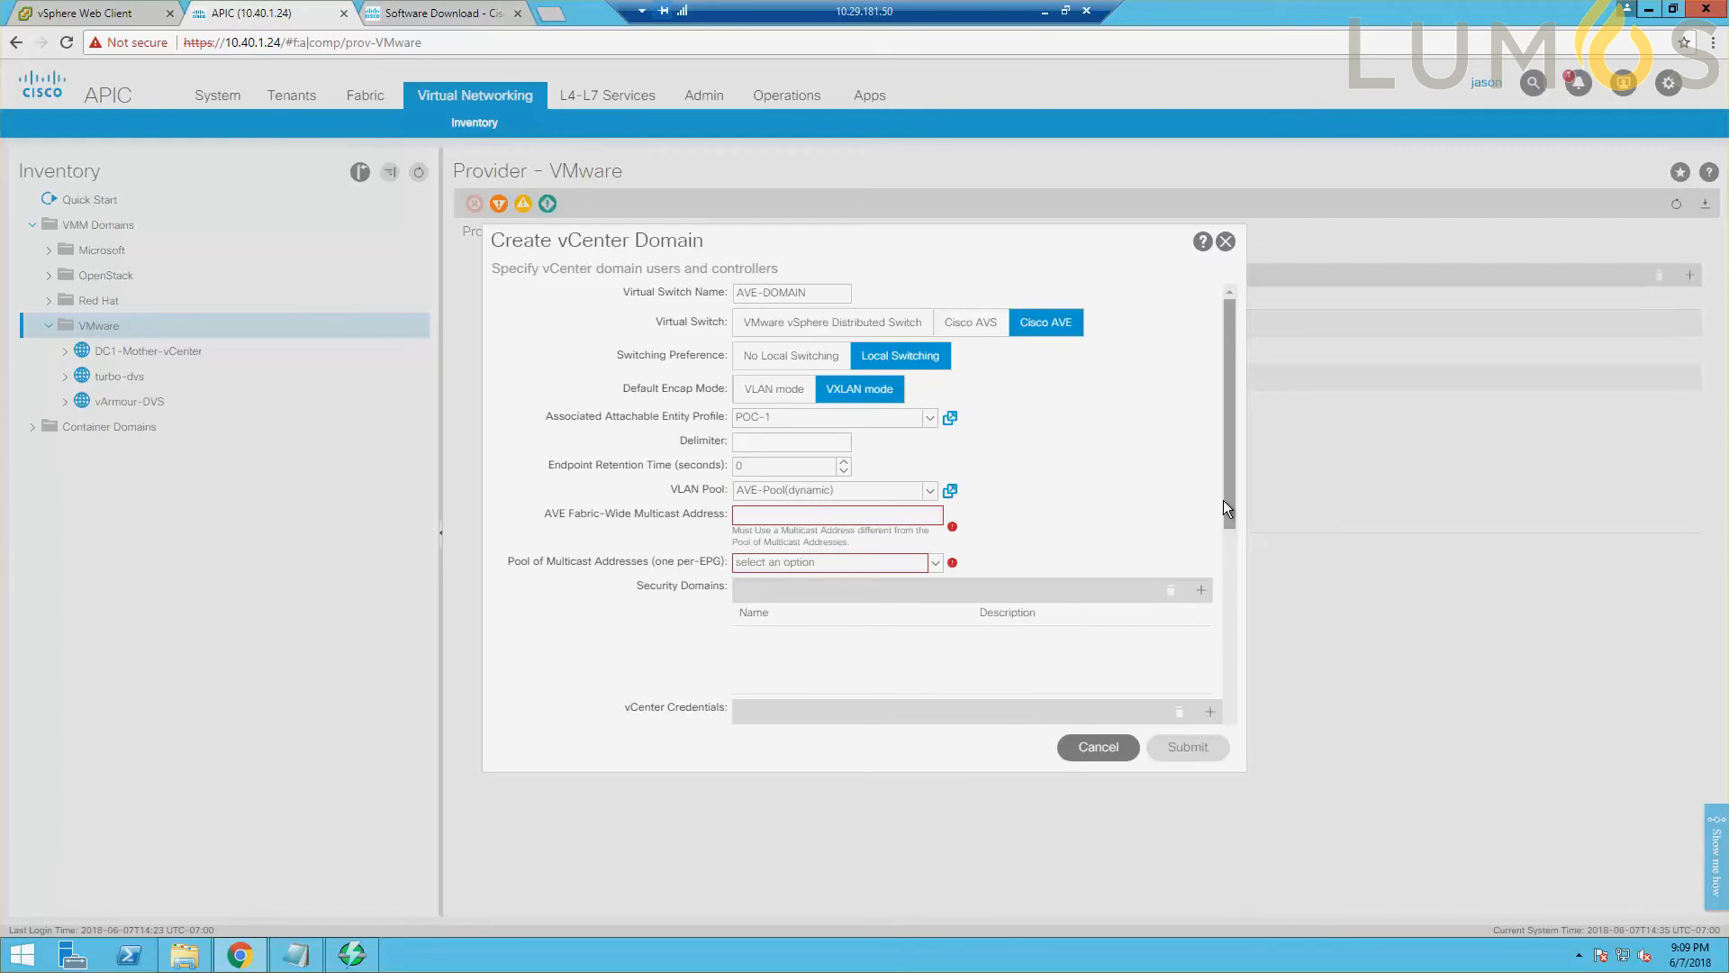
Set the AVE fabric-wide multicast address to 227.100.200.20, and select and review AVE-MCAST as the per-EPG multicast address pool.
text(227.100.200.20)
click(936, 563)
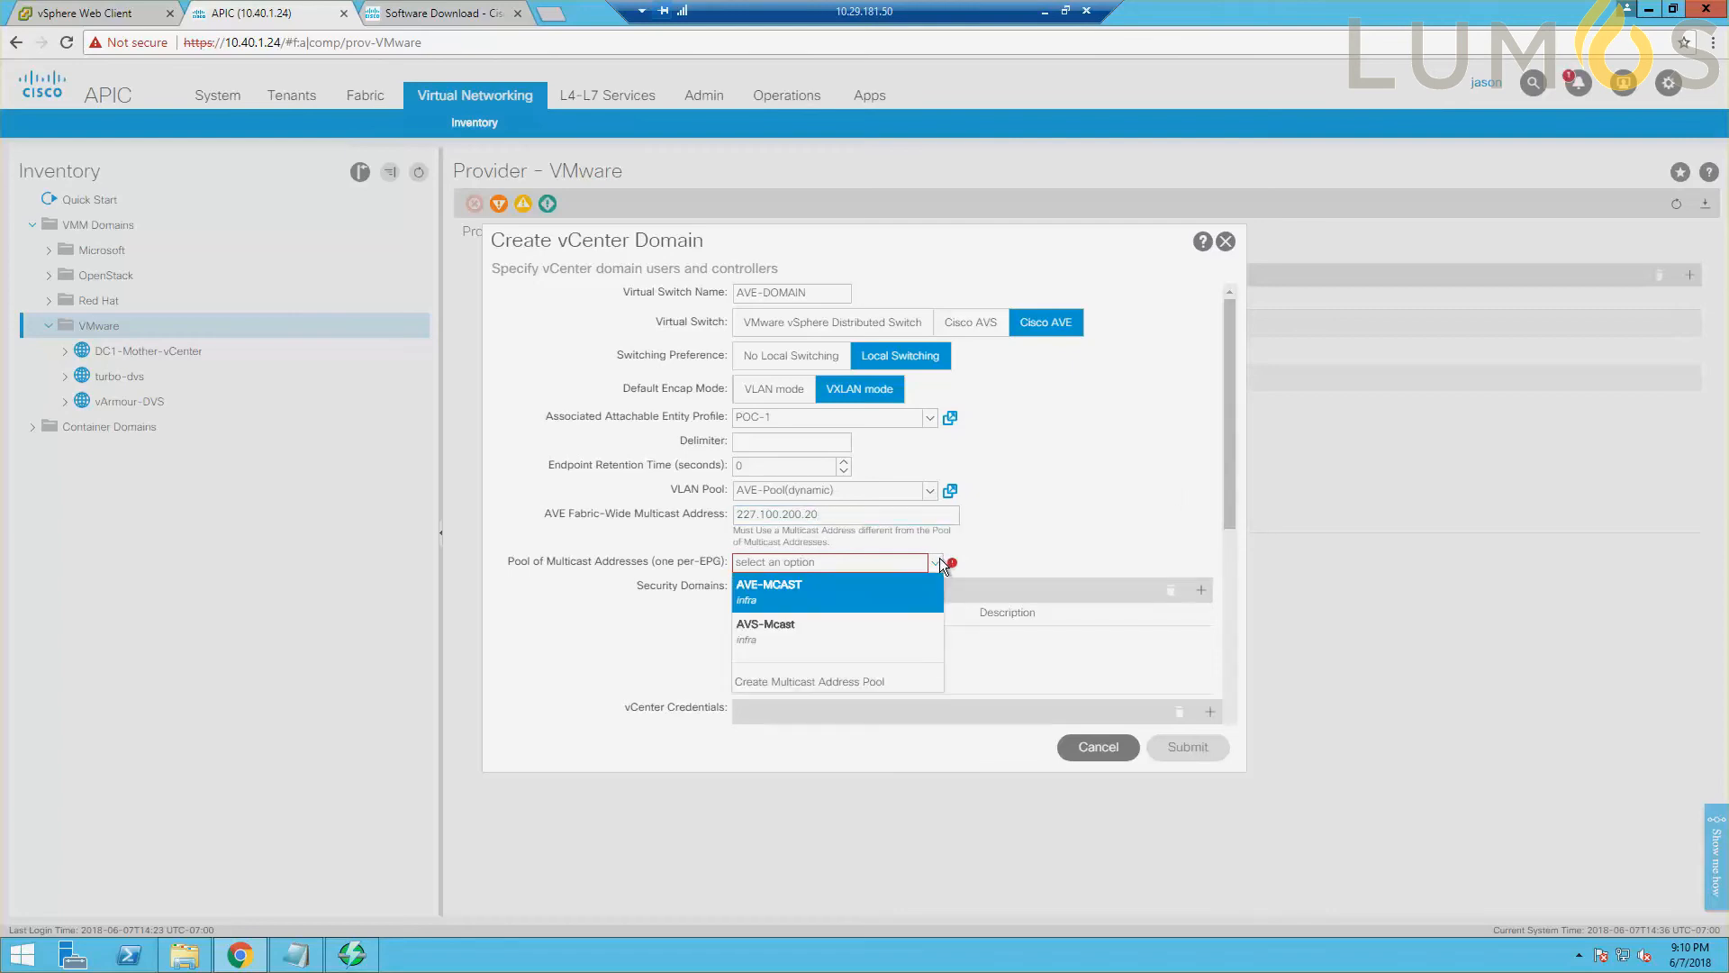
click(877, 596)
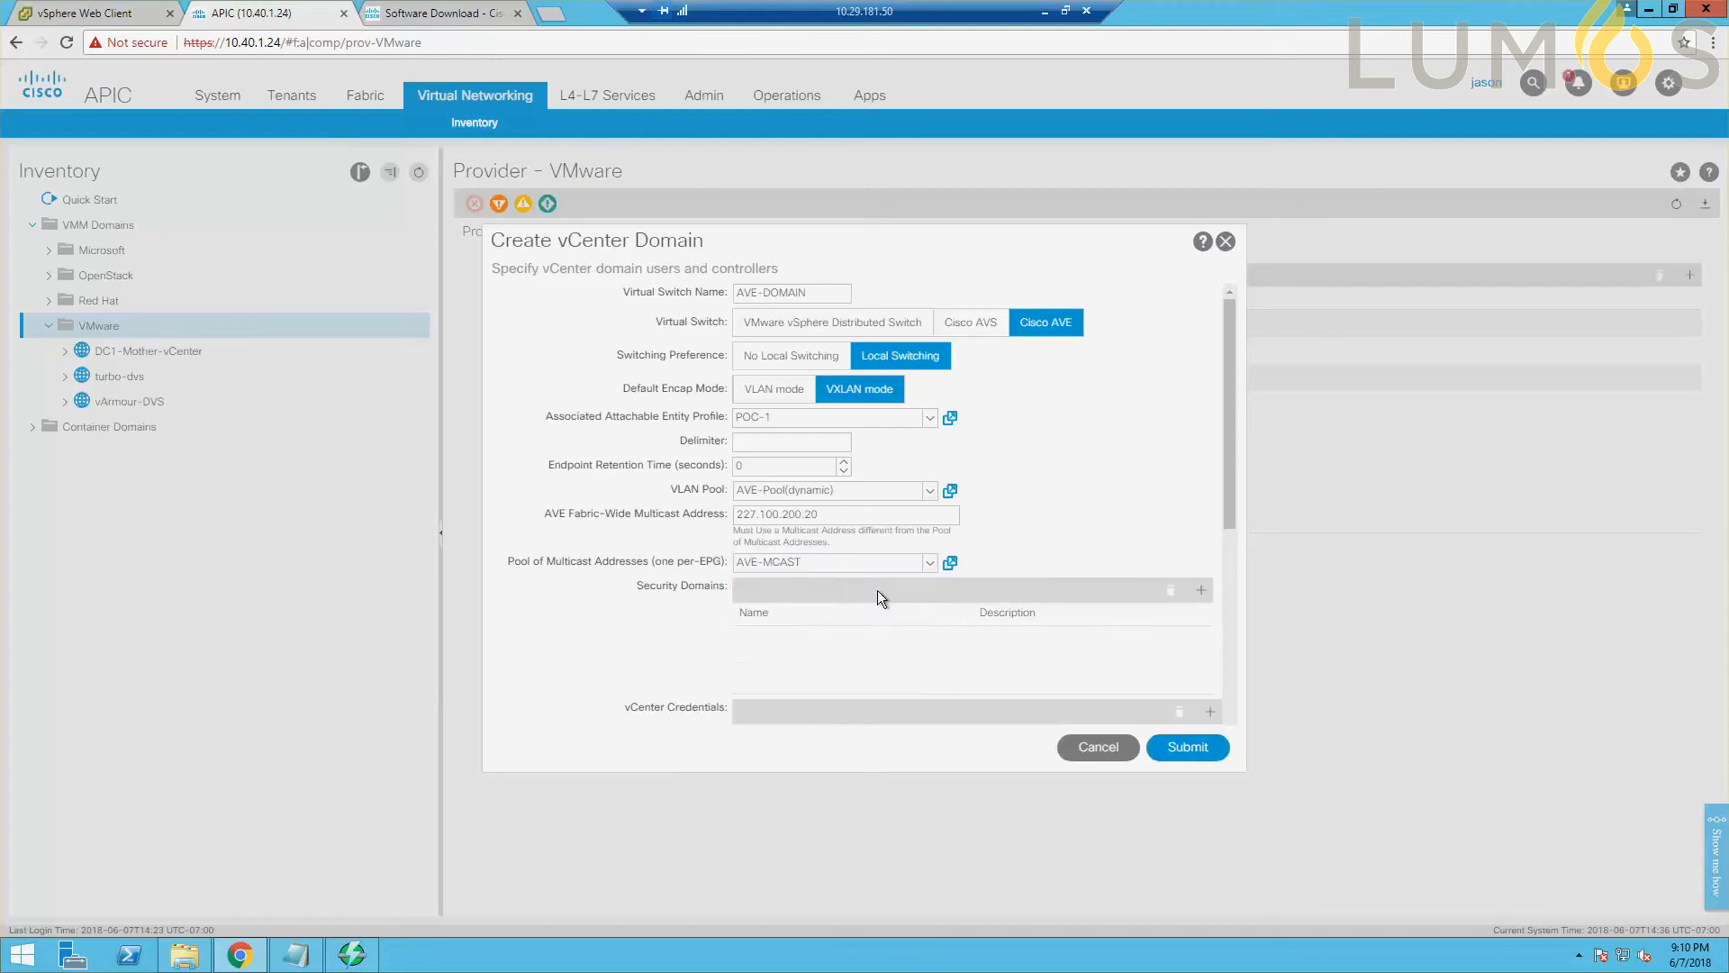
click(950, 565)
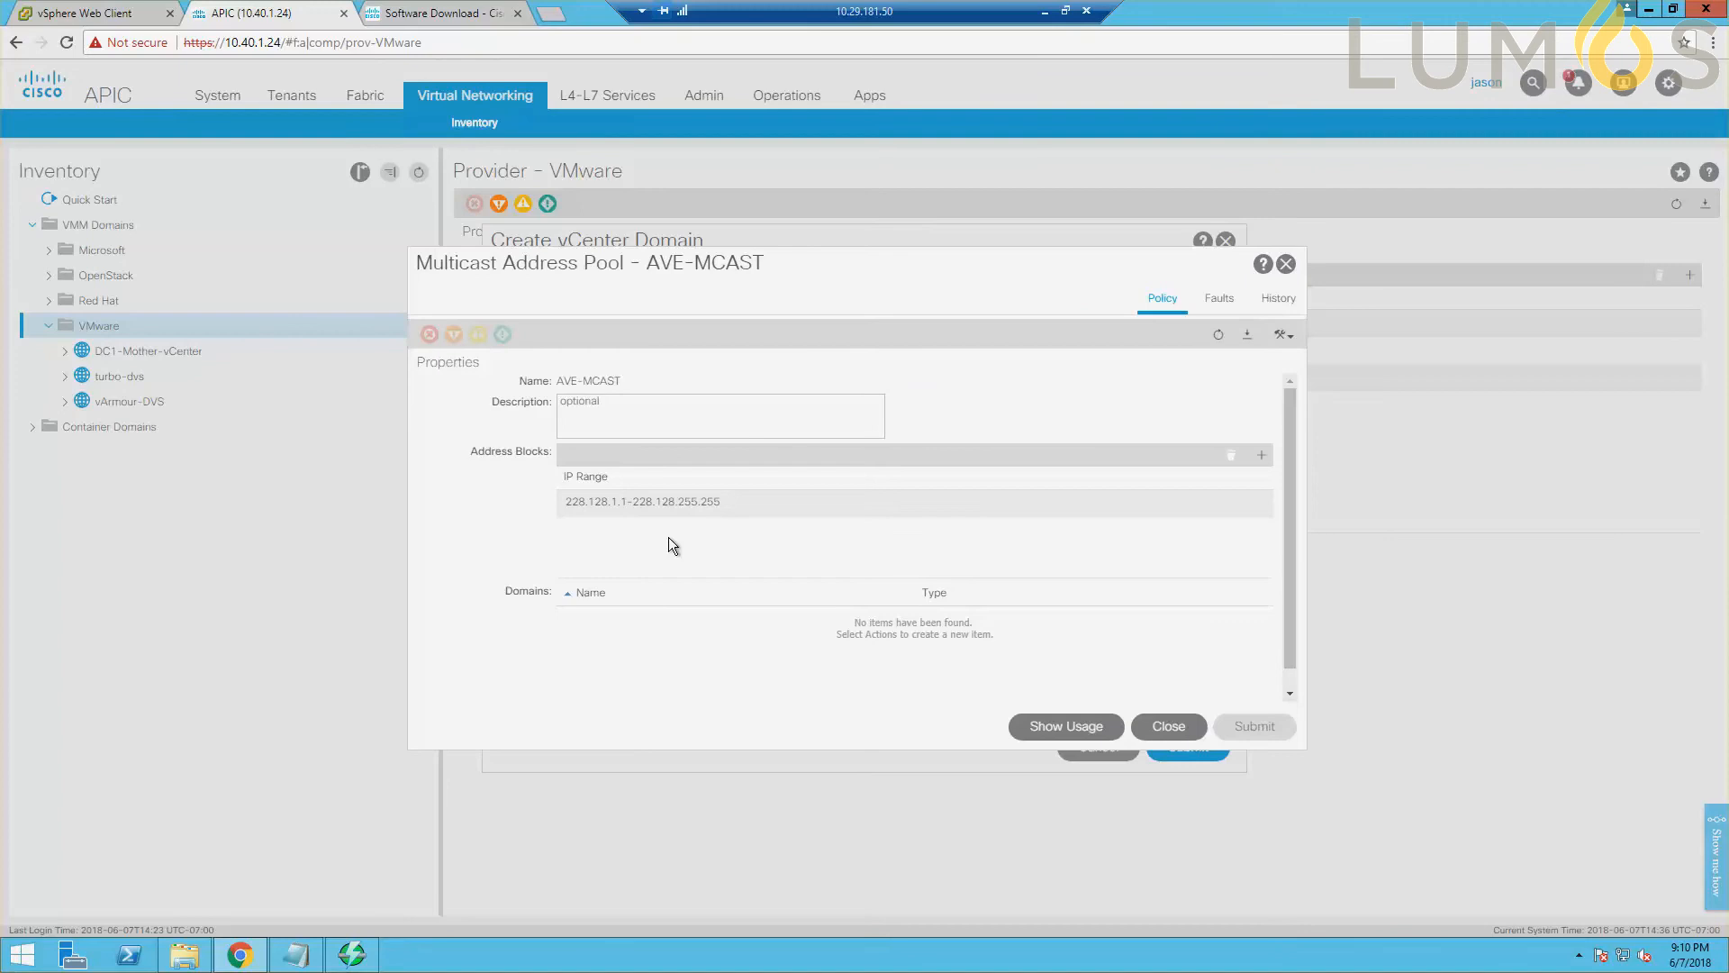
click(1165, 726)
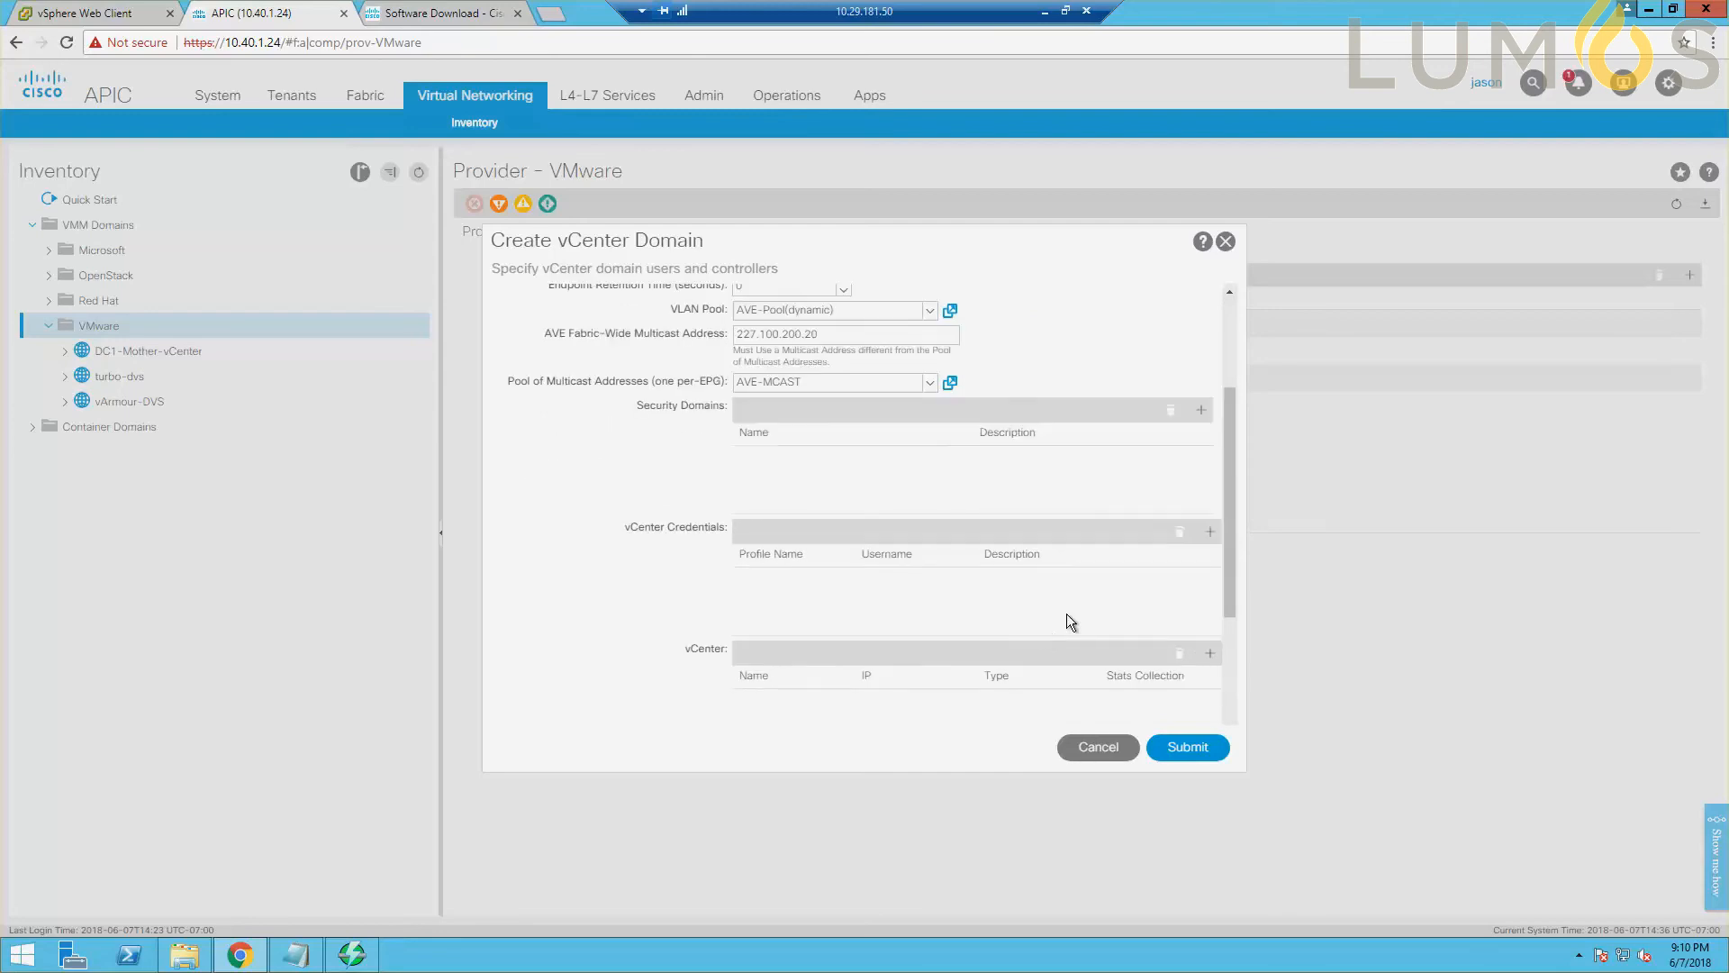
Start a vCenter credential profile named Creds and enter the vCenter administrator account's username.
click(1210, 531)
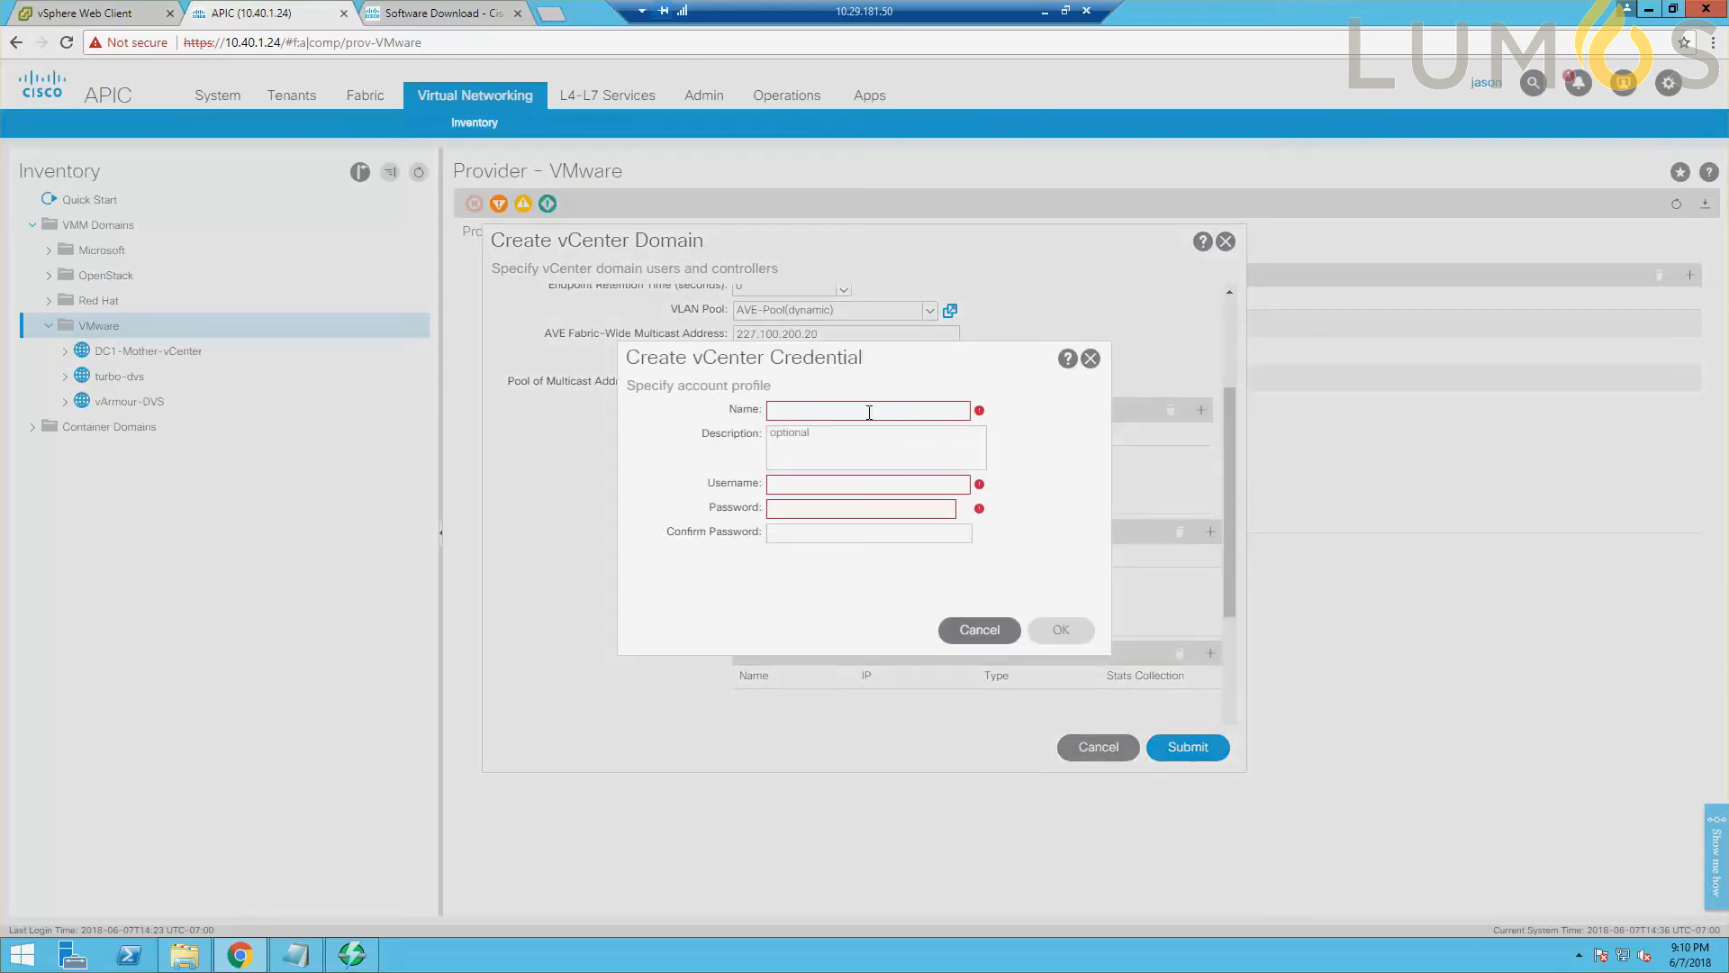
text(Creds)
key(Tab)
key(Tab)
key(Tab)
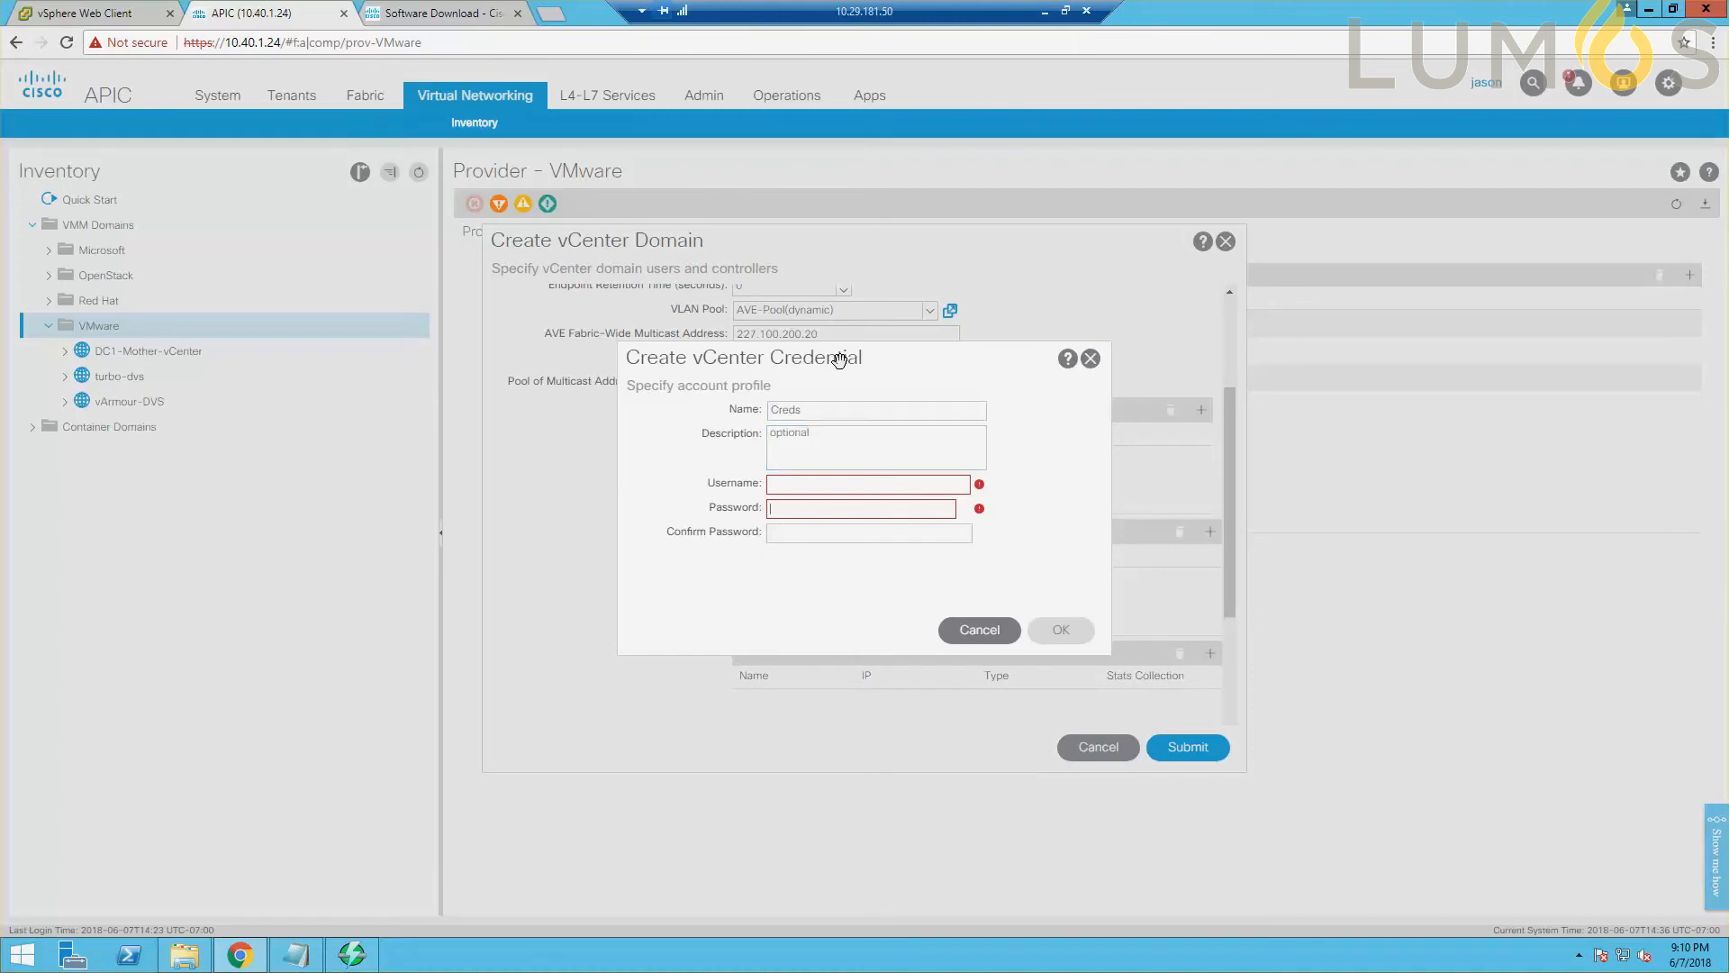
text(administrator@vsphere)
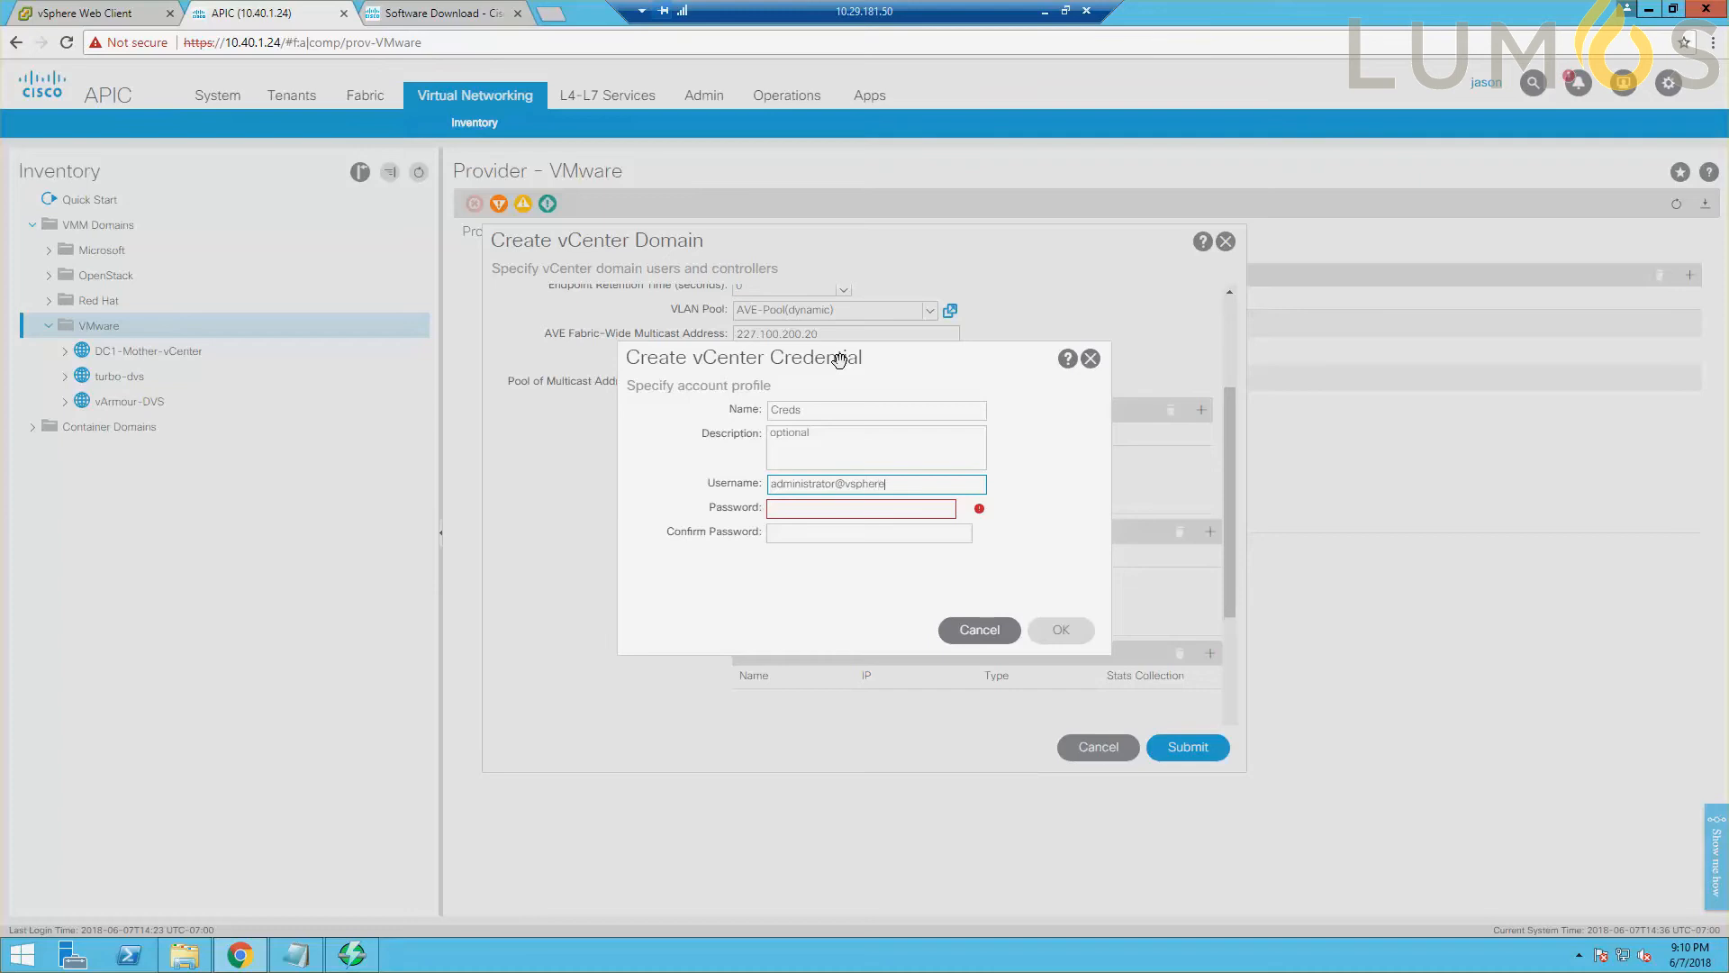
text(.local)
Enter and confirm the vCenter account password, and save the credential profile.
key(Tab)
text(P)
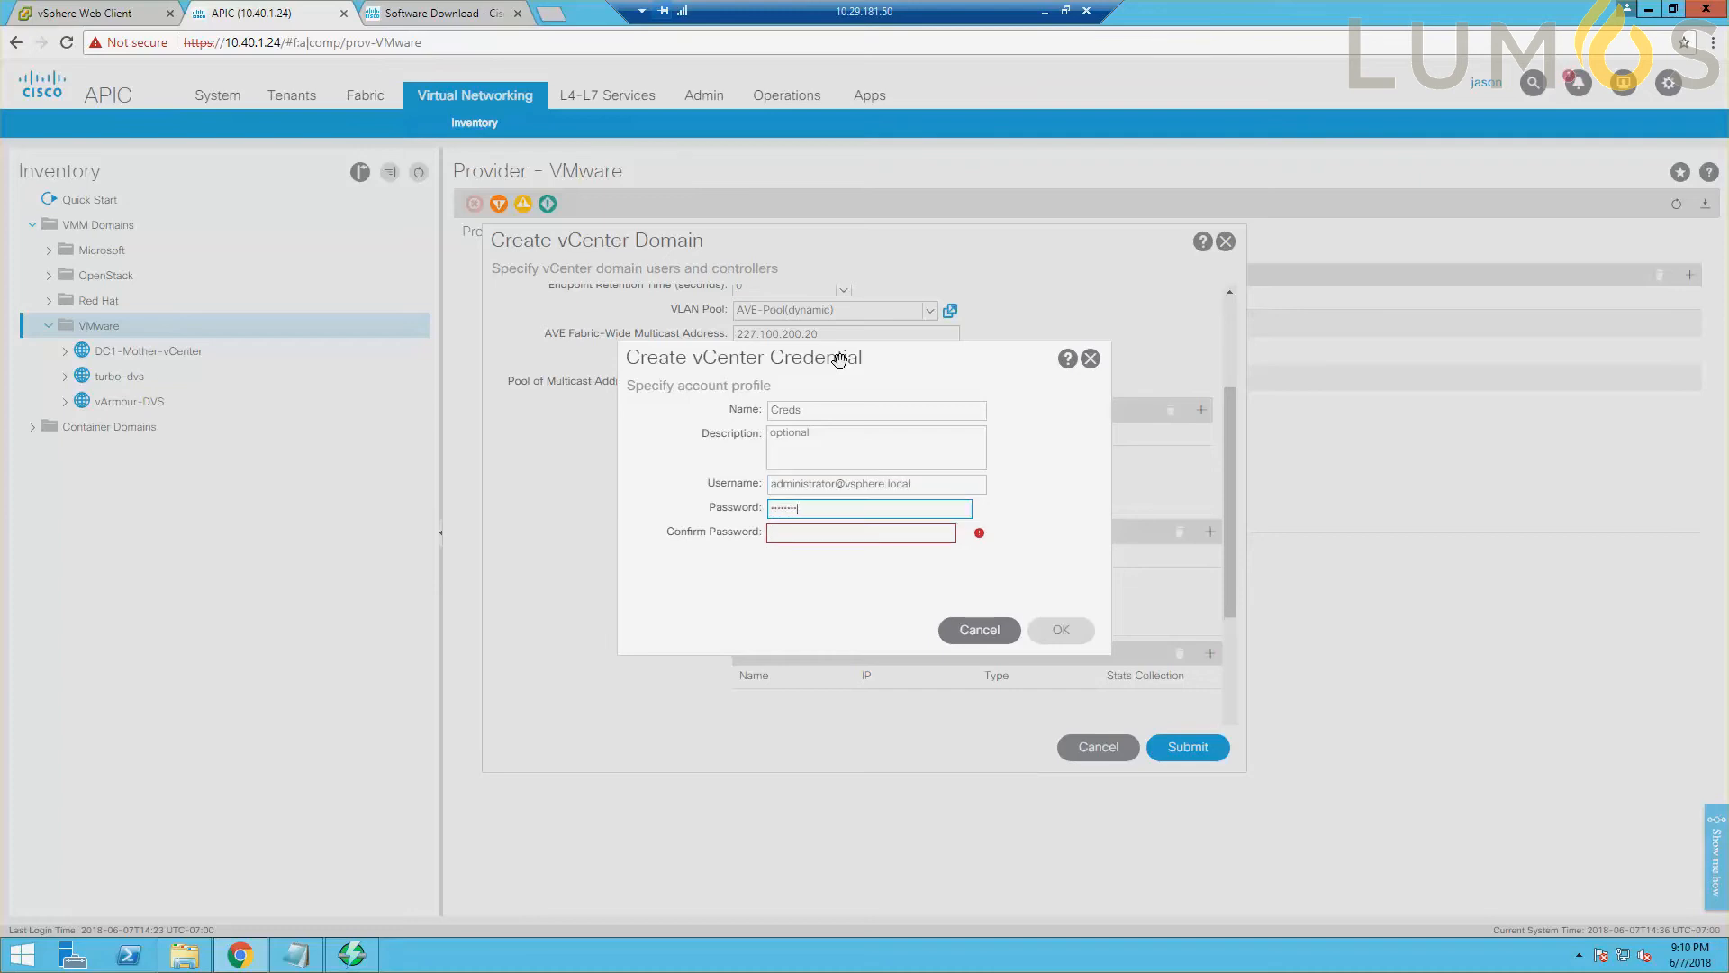
key(Tab)
text(••••••••)
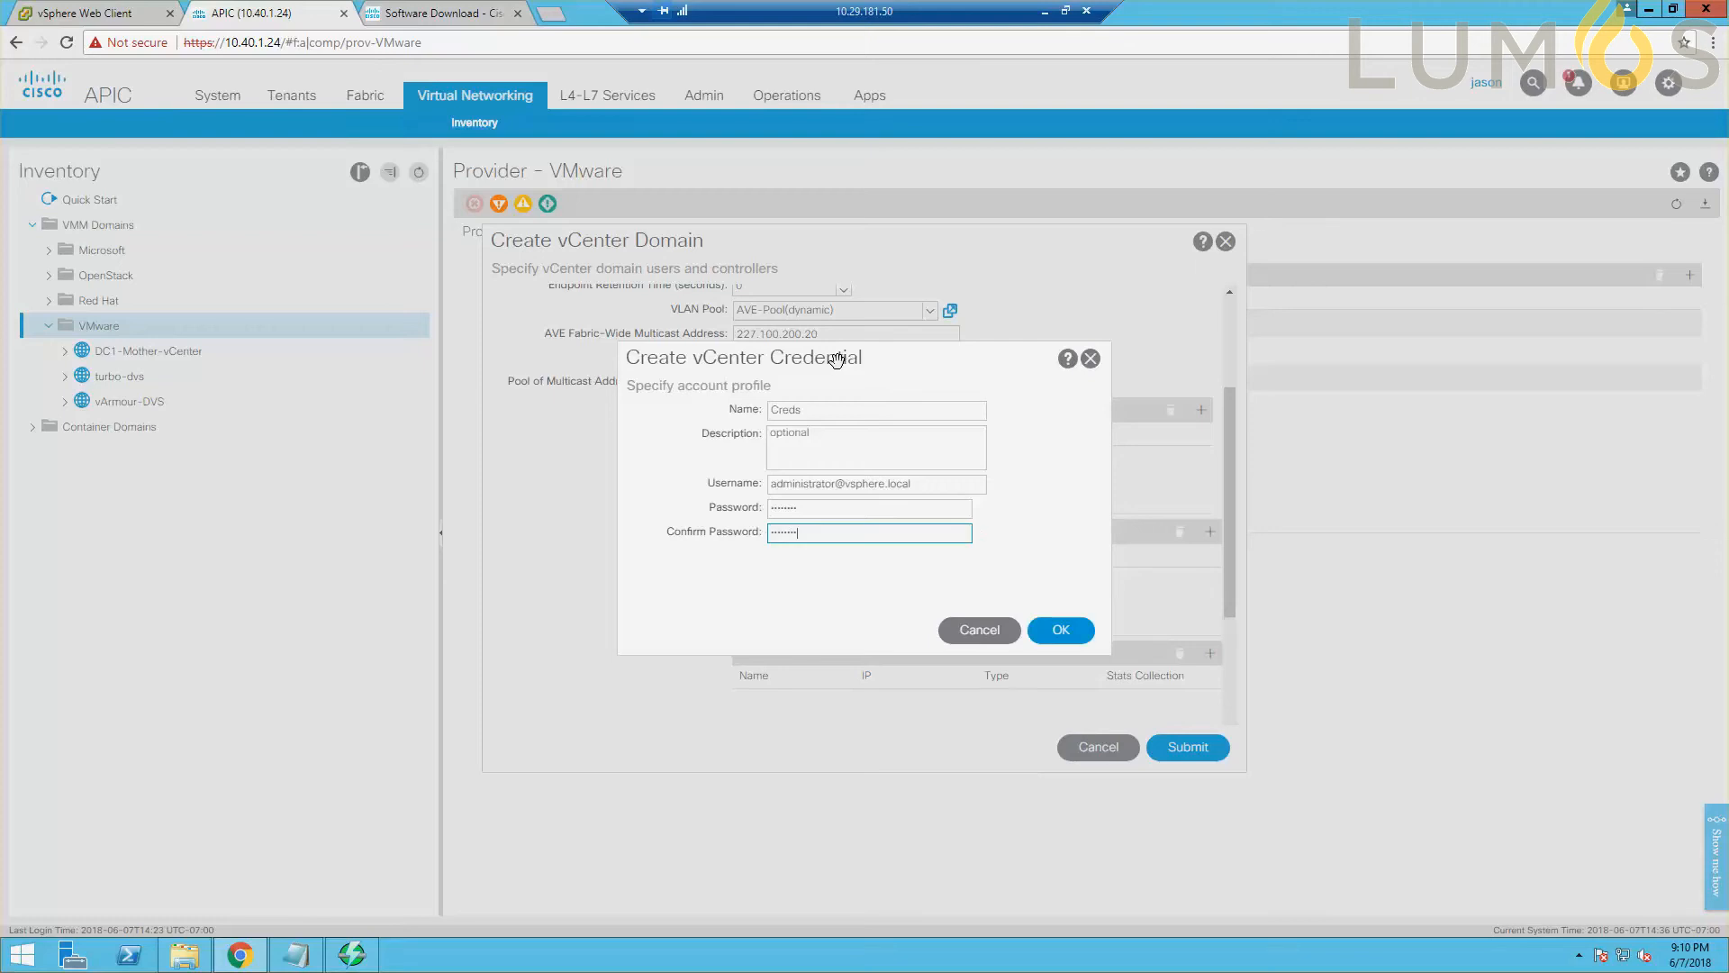
click(1070, 632)
Start a vCenter controller named AVE with host IP address 10.29.181.71, DVS Version 6.0 and datacenter AVE.
scroll(933, 635, down, 1)
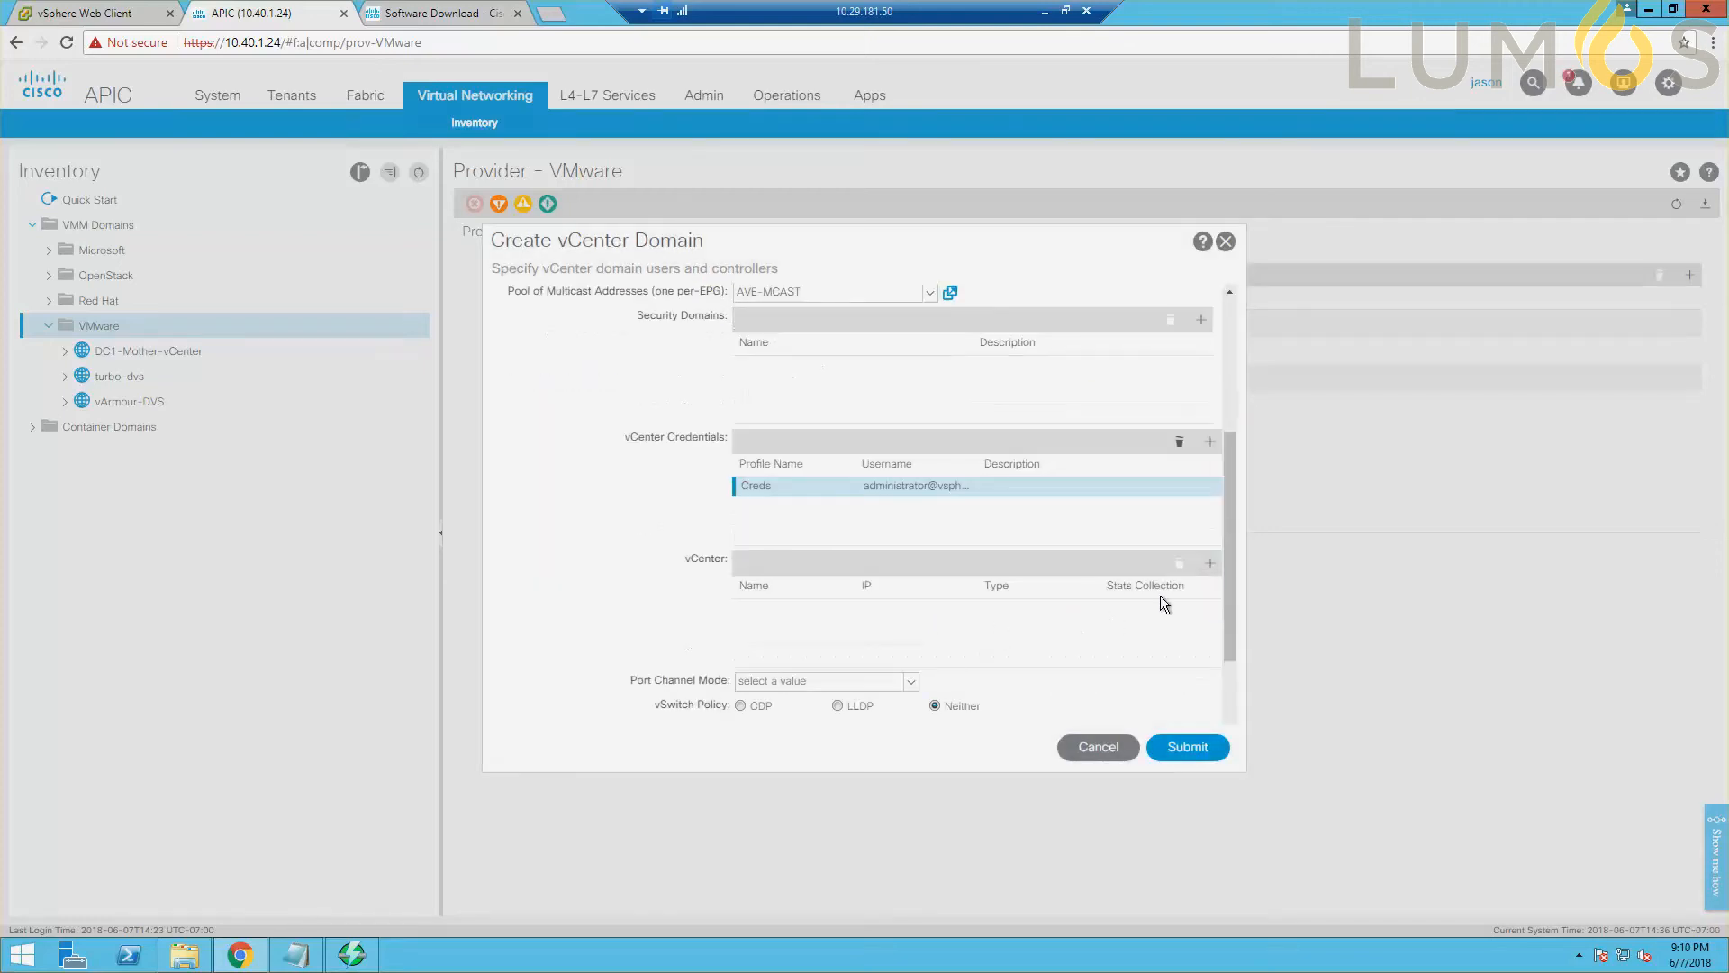
scroll(1079, 629, down, 1)
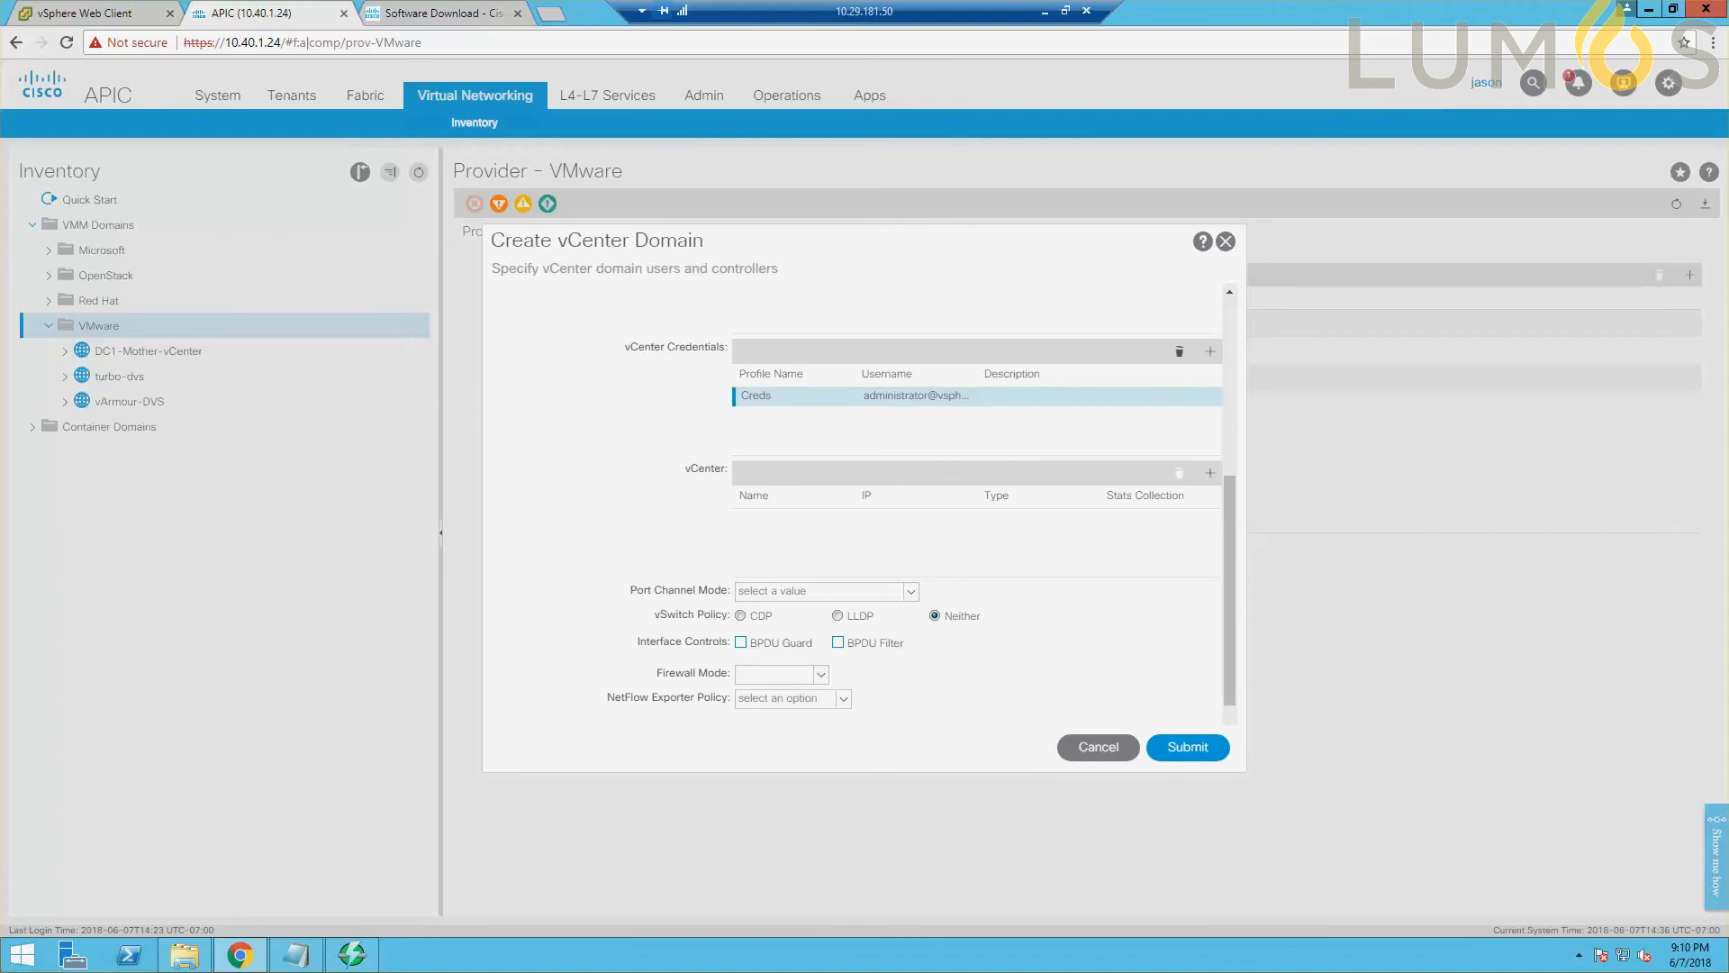
click(1211, 475)
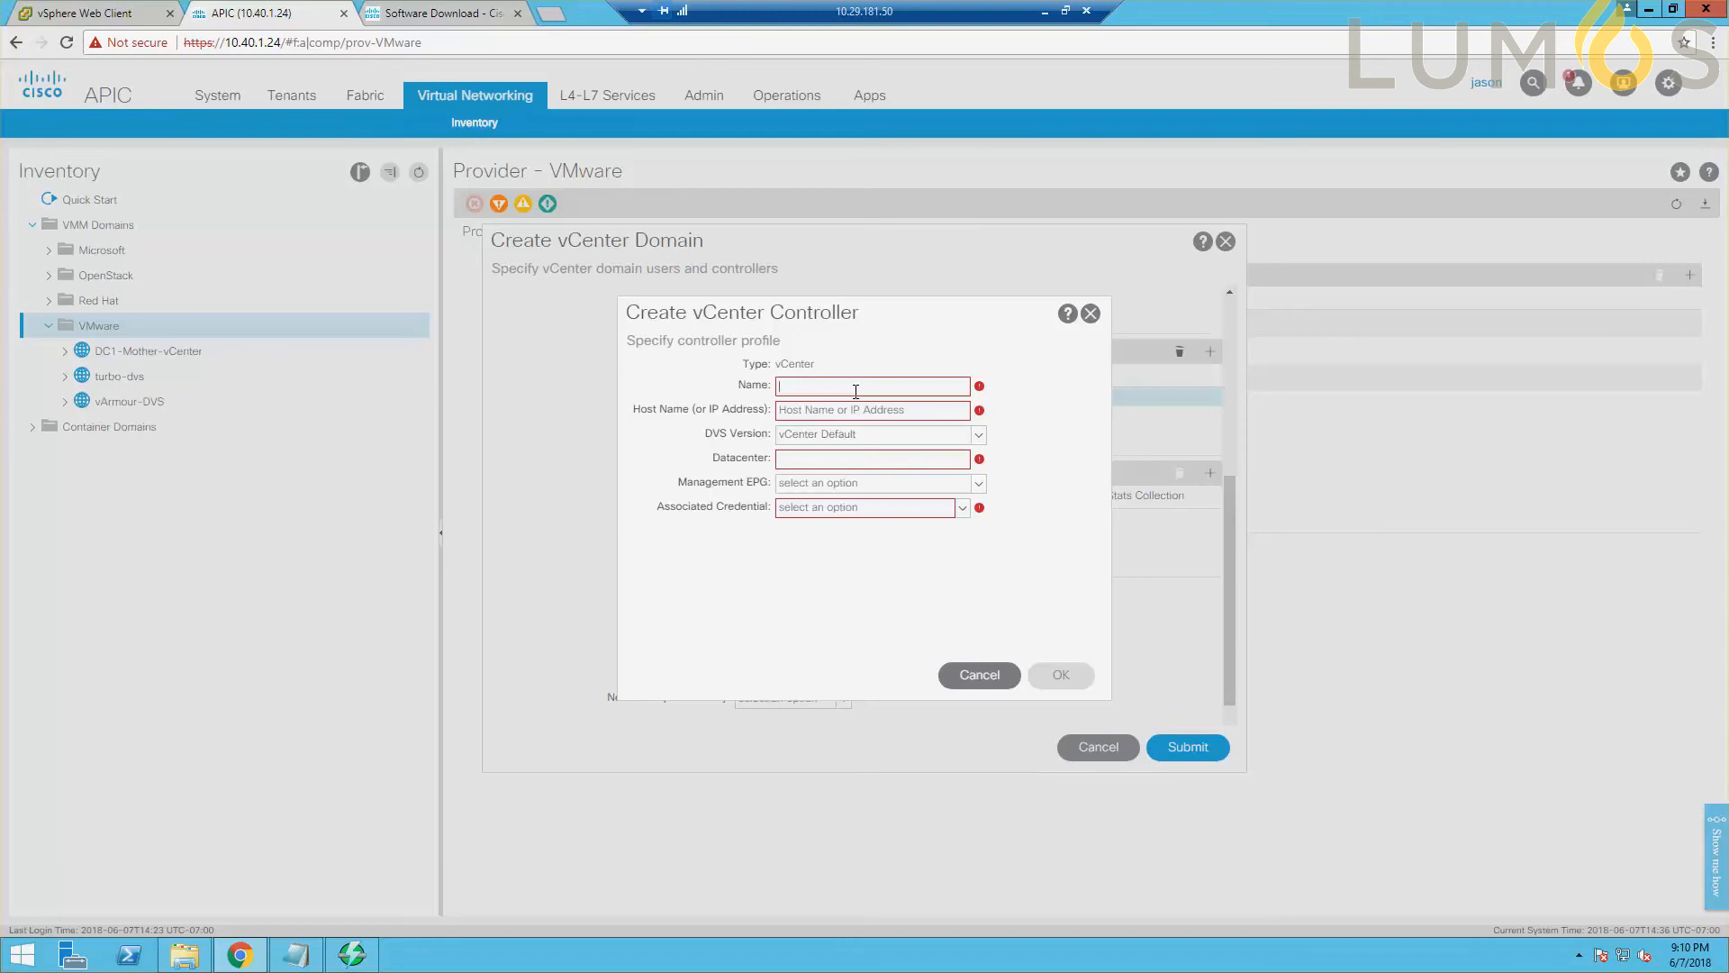
text(AVE)
click(820, 410)
text(10.29.181)
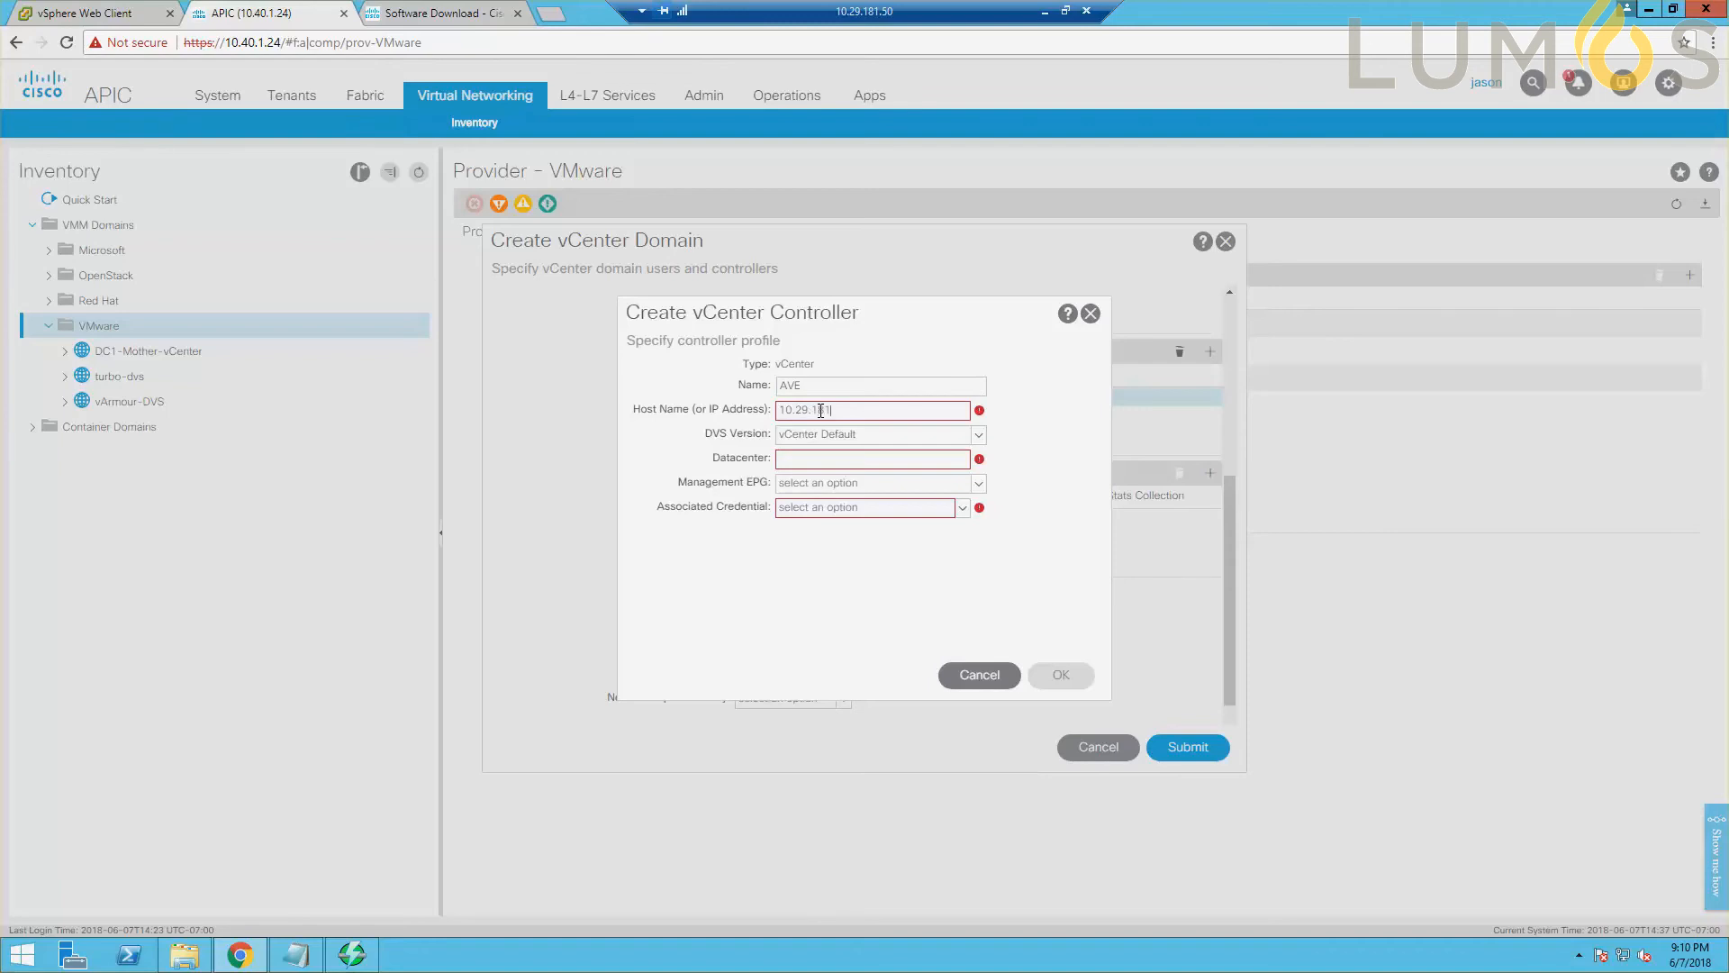
text(.71)
click(980, 434)
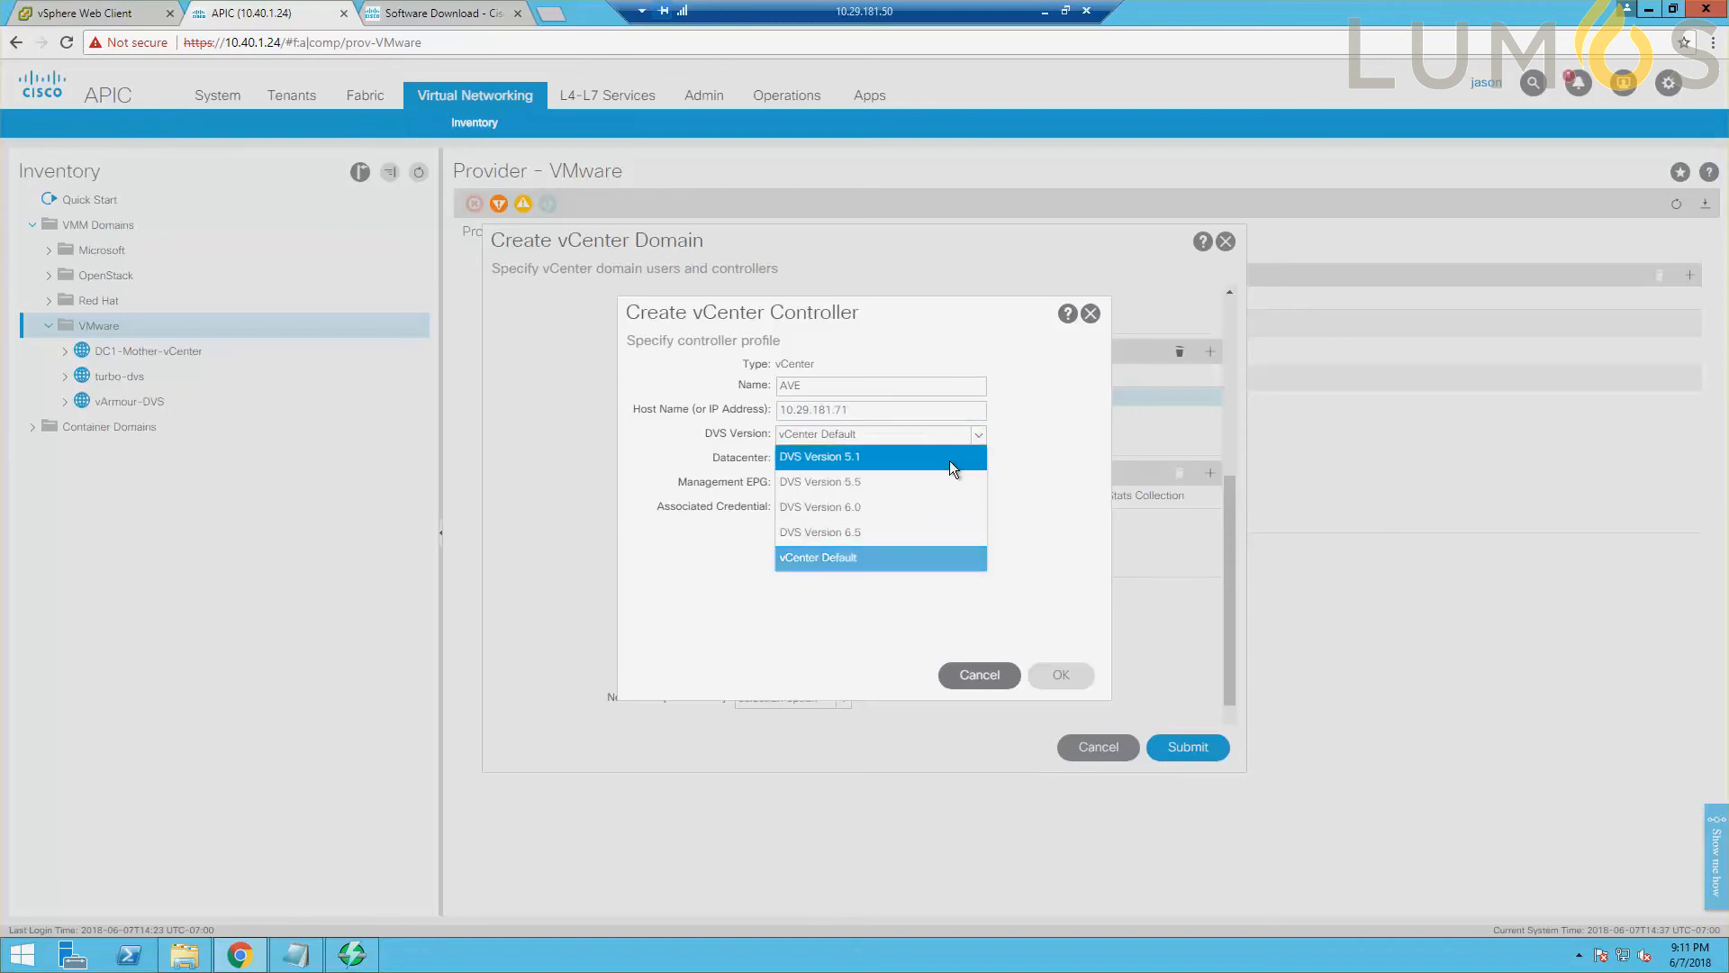
click(864, 508)
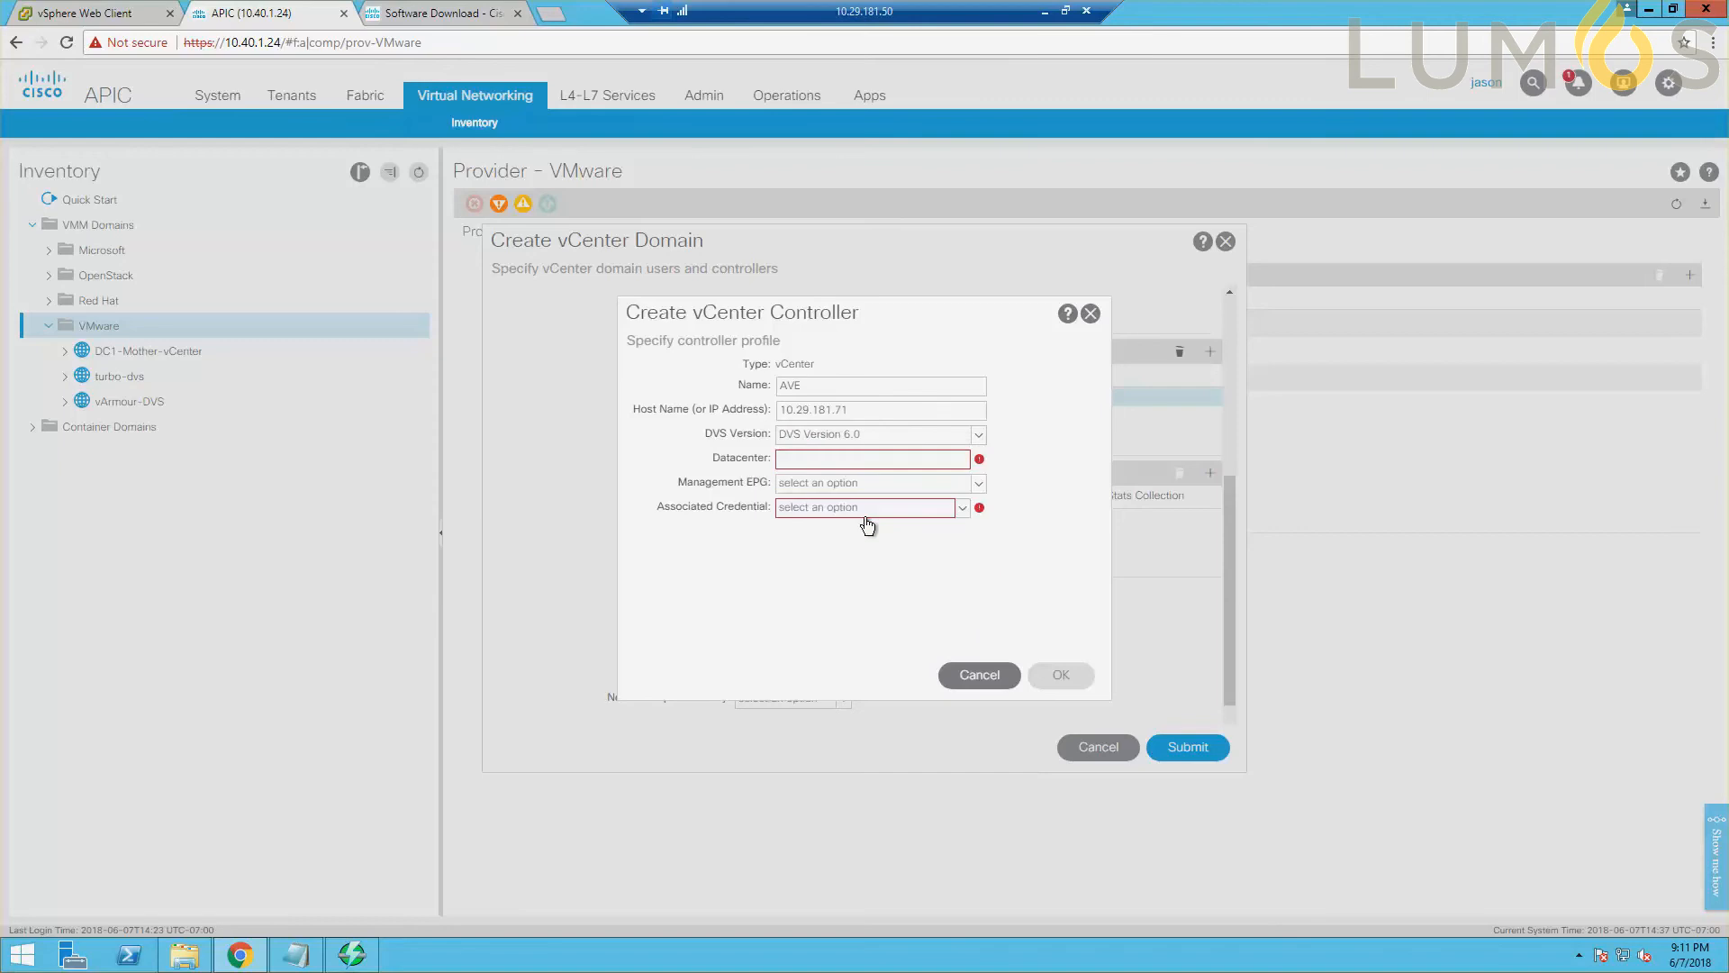
click(849, 464)
text(AVE)
Check the datacenter name in the vSphere Web Client's Hosts and Clusters inventory, and return to APIC.
click(110, 11)
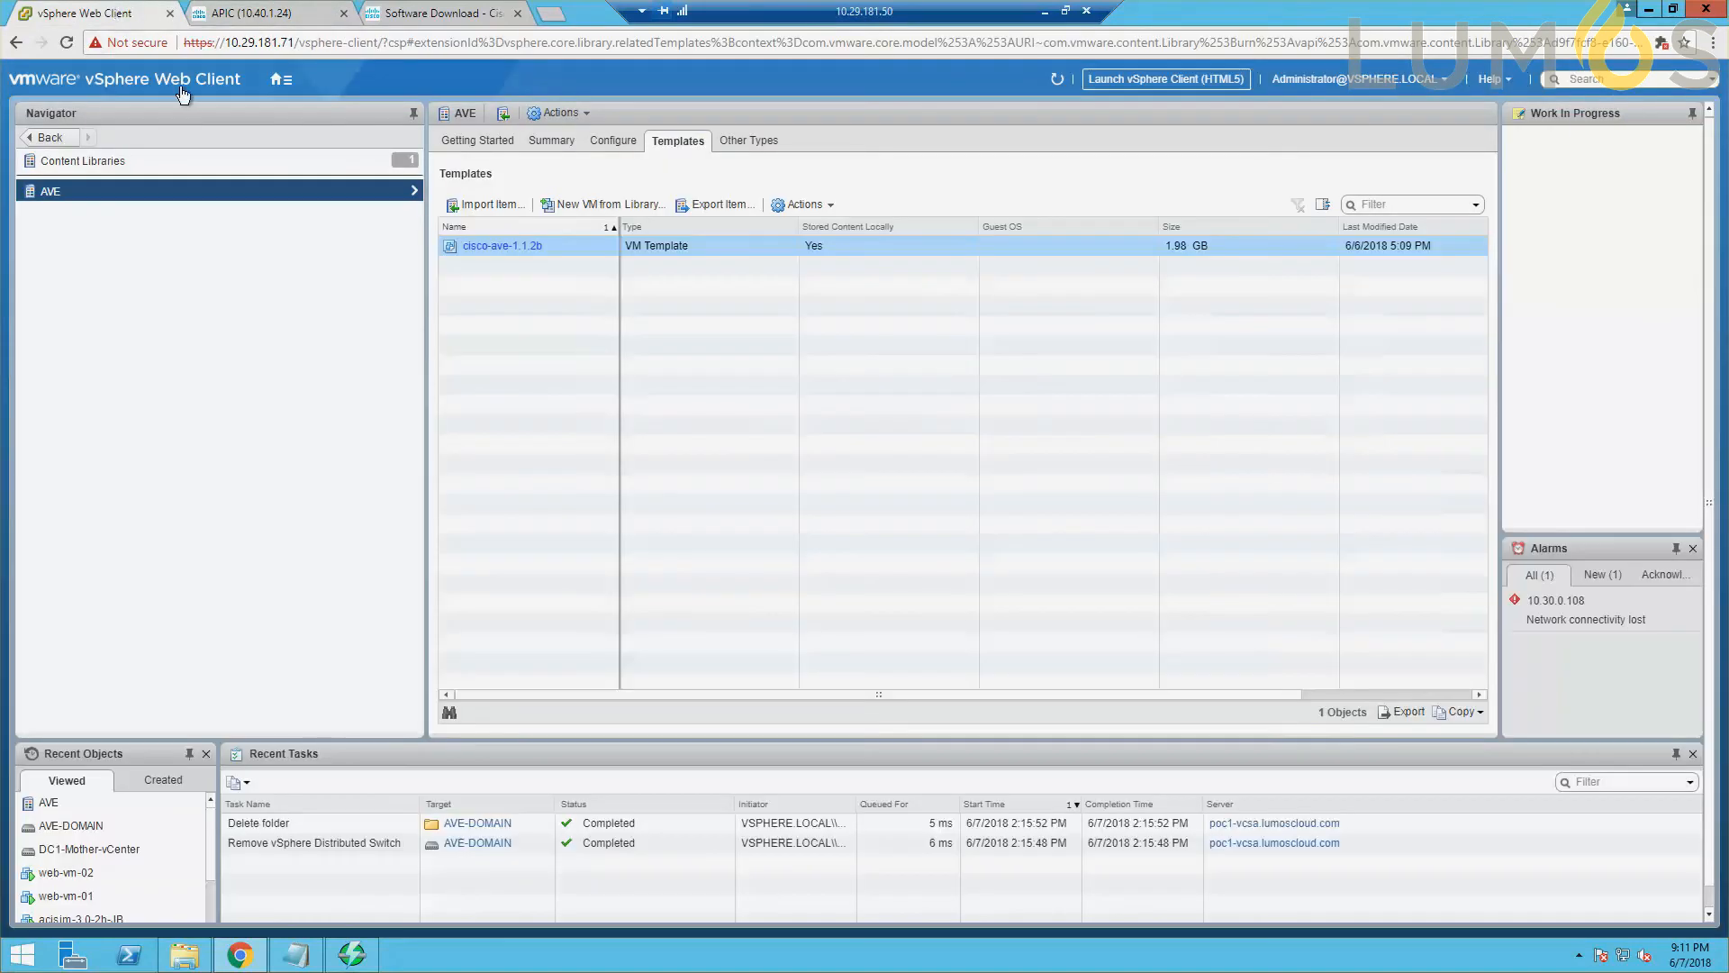
click(279, 80)
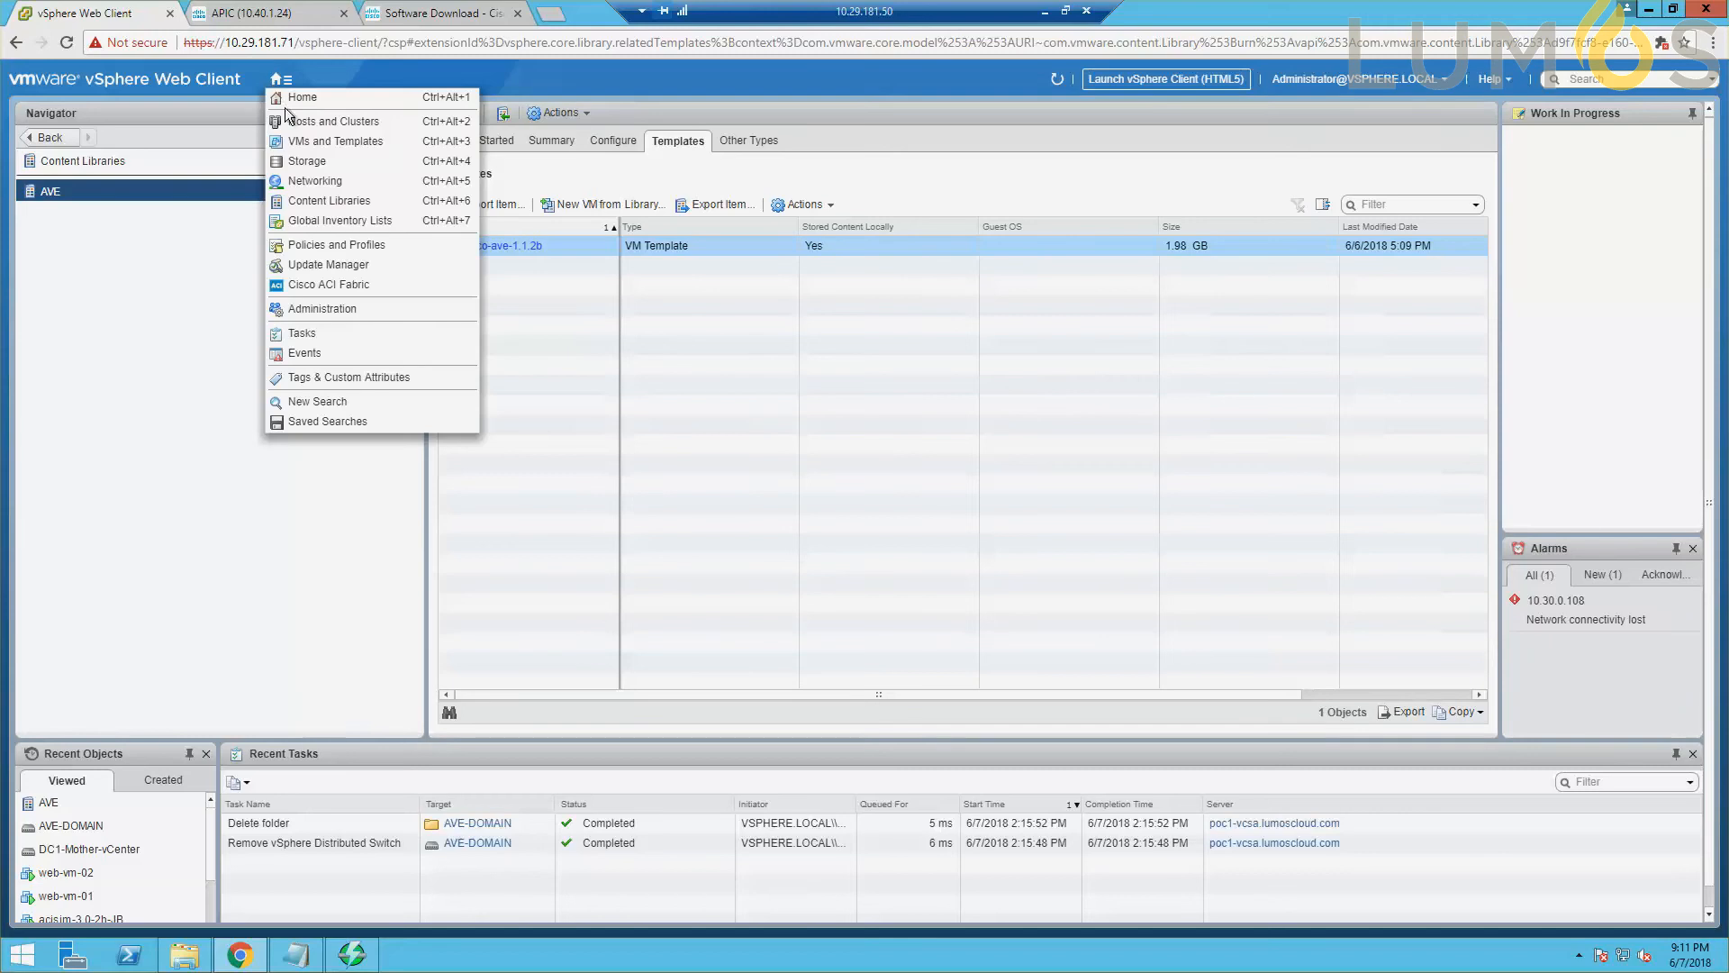
click(300, 127)
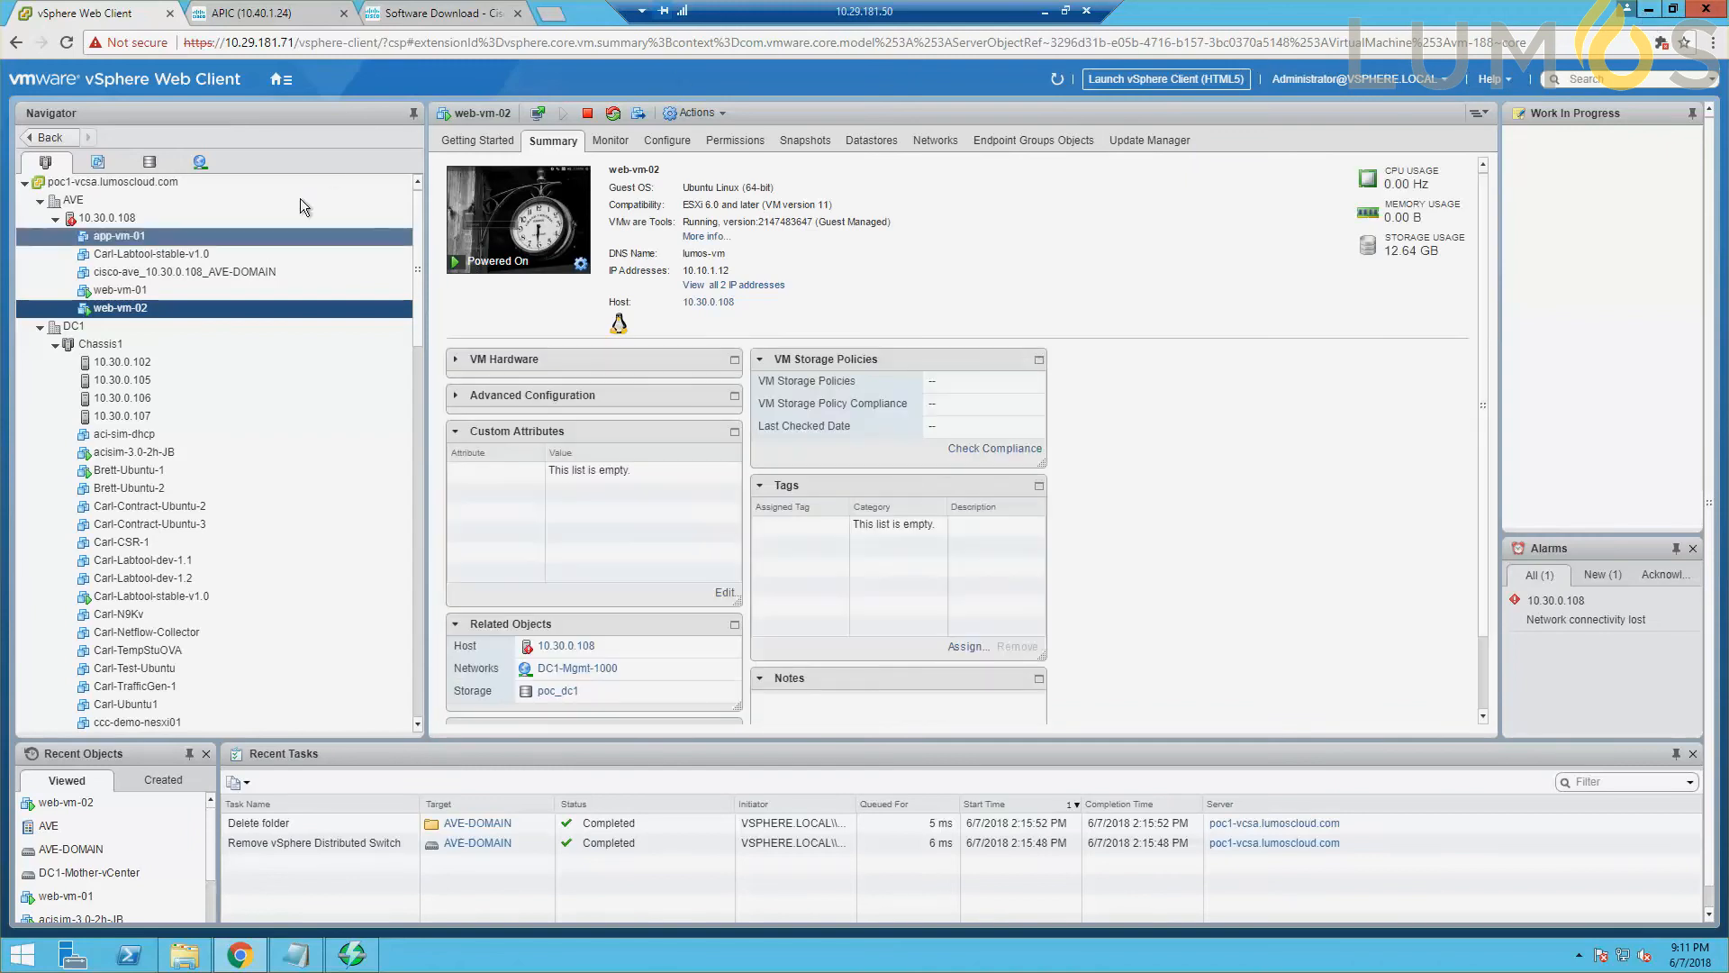
click(1648, 9)
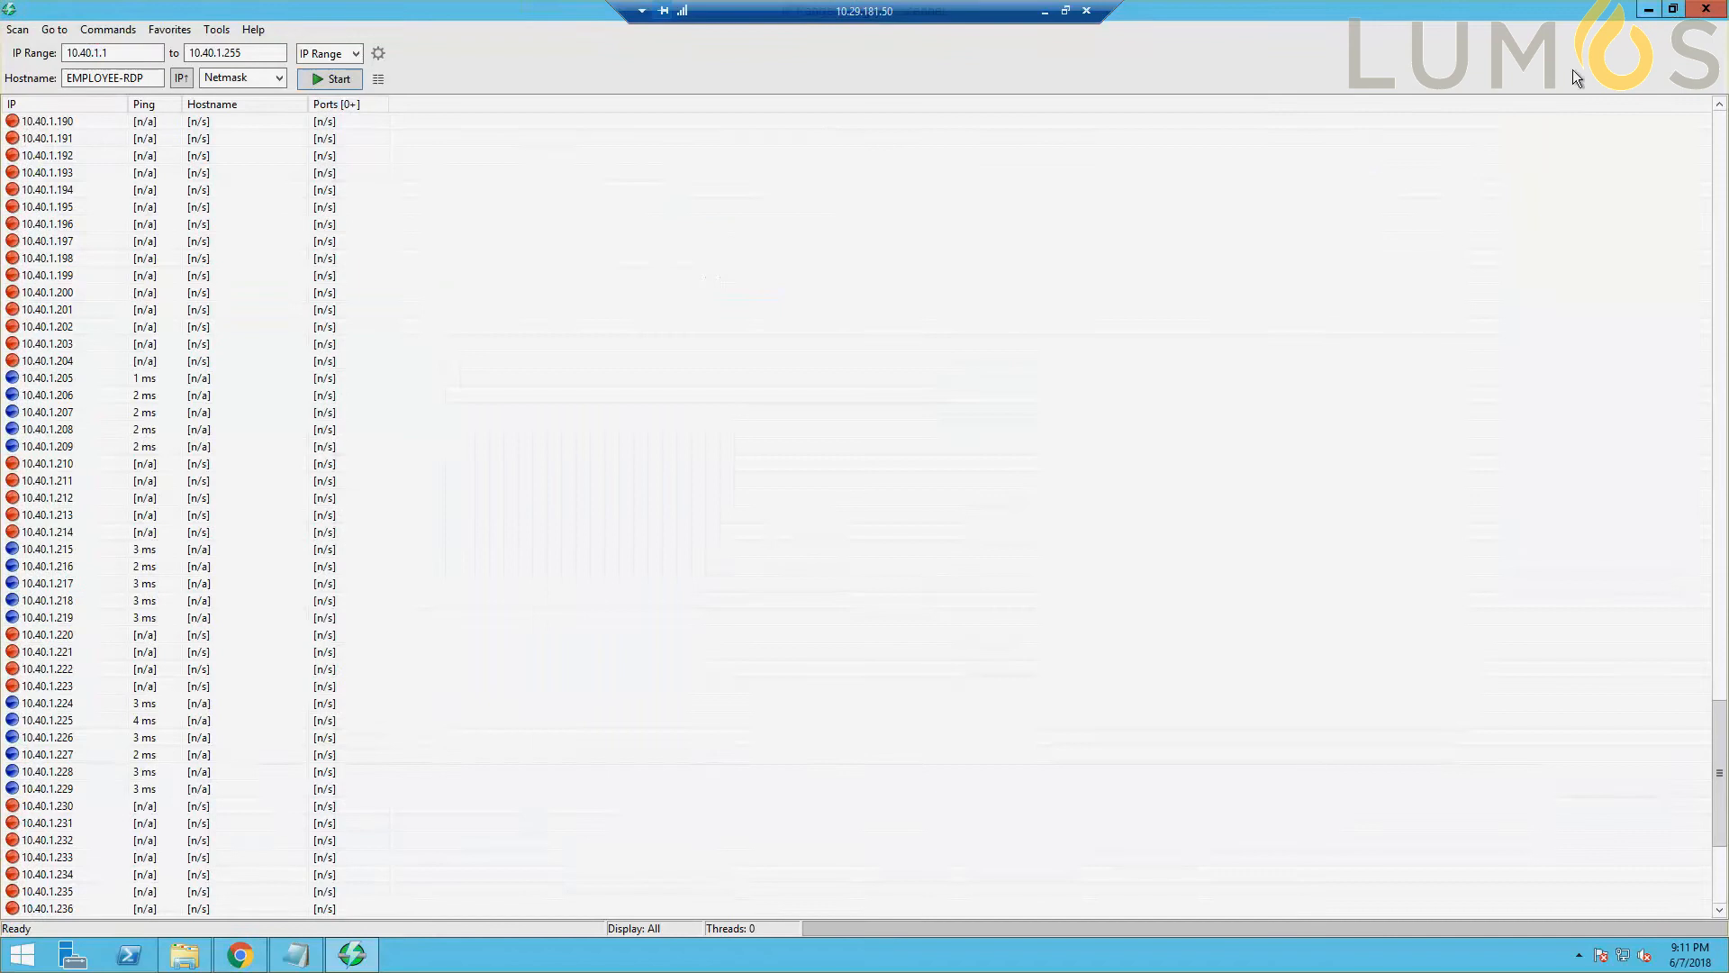
click(245, 950)
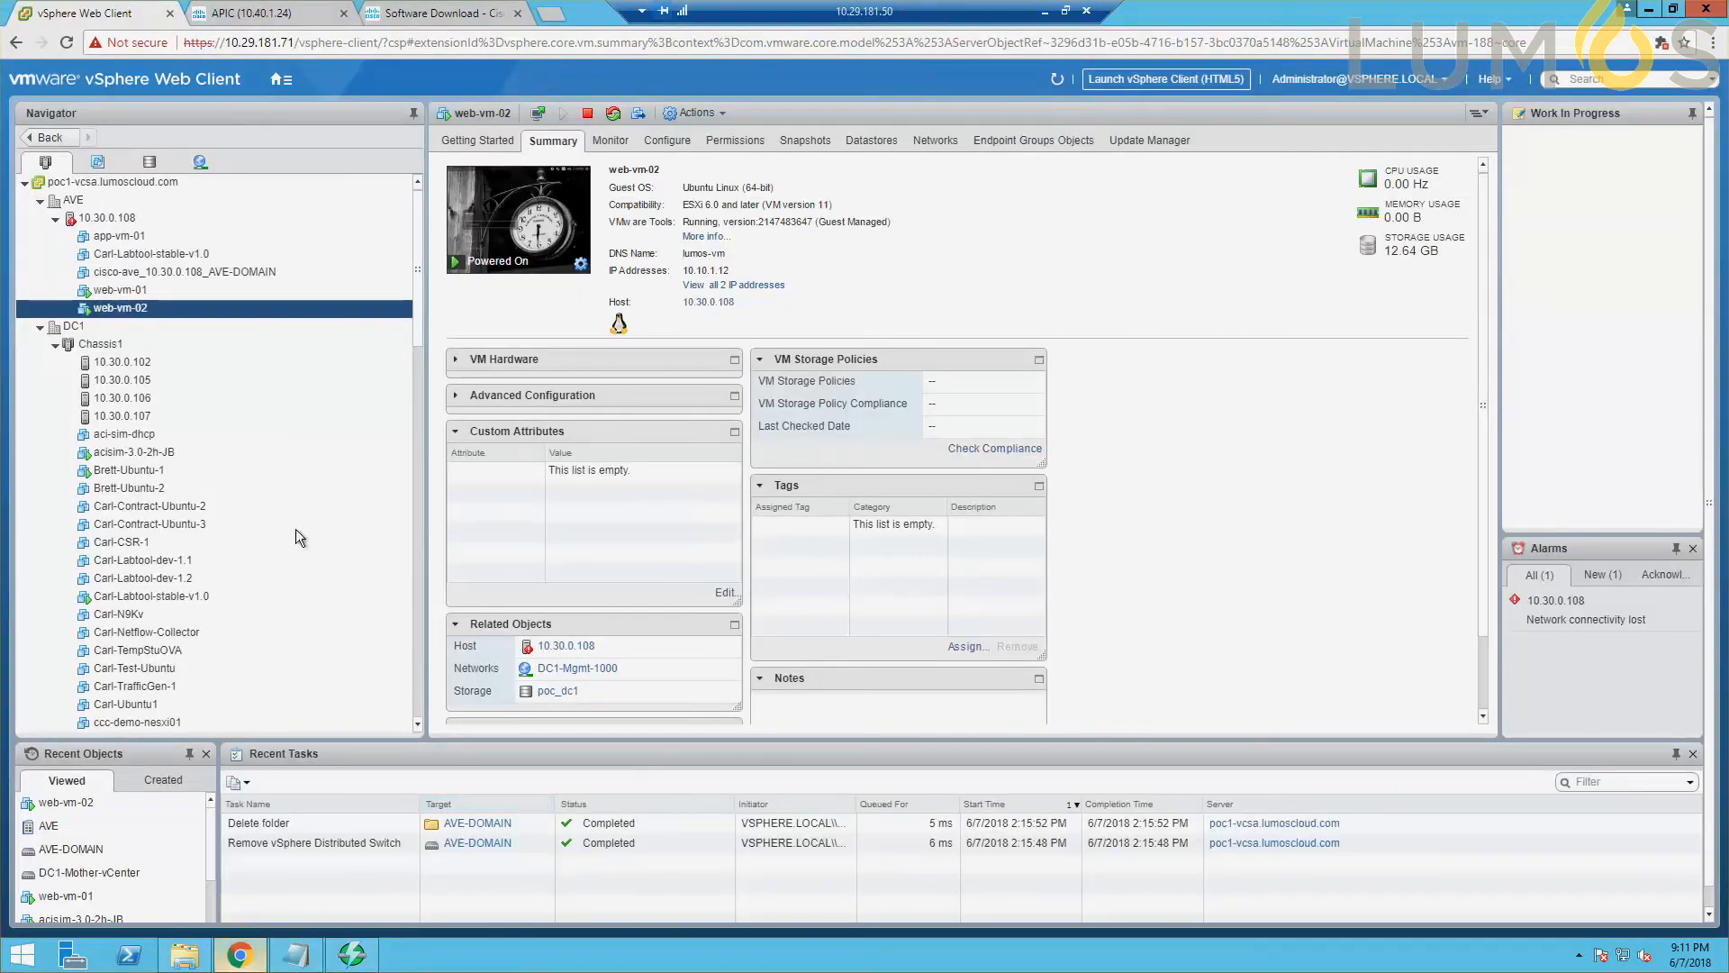
click(311, 14)
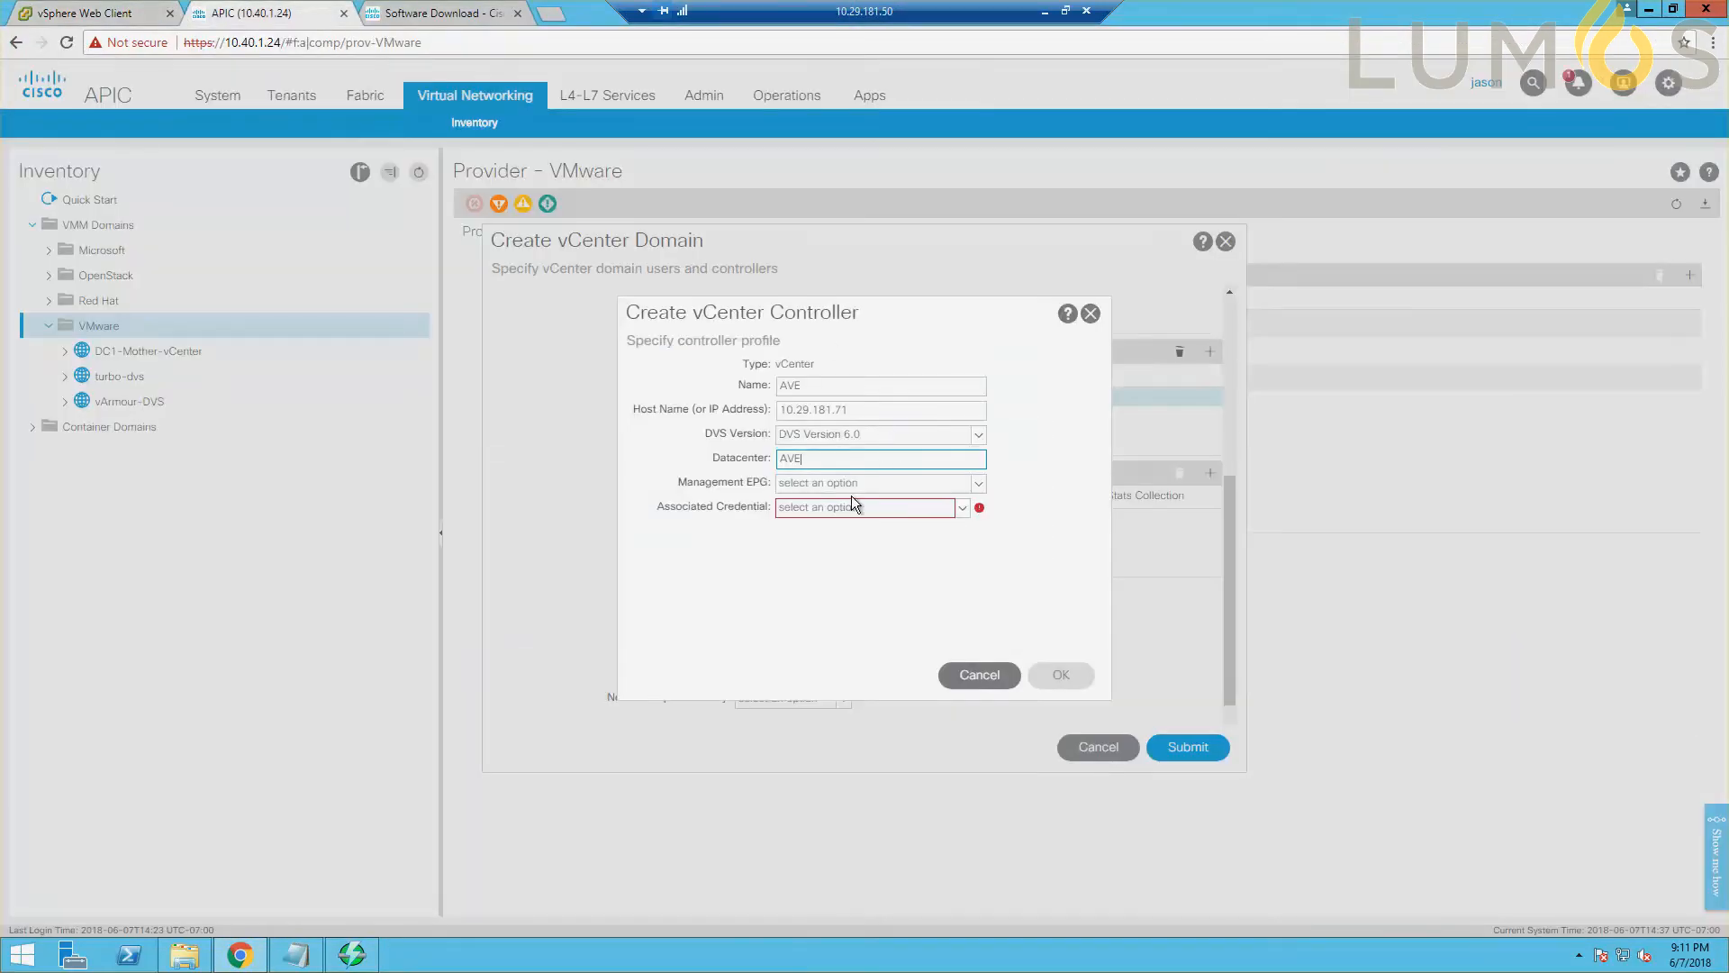
Associate VMM Credential Creds with the vCenter controller and add the controller to the domain.
click(937, 509)
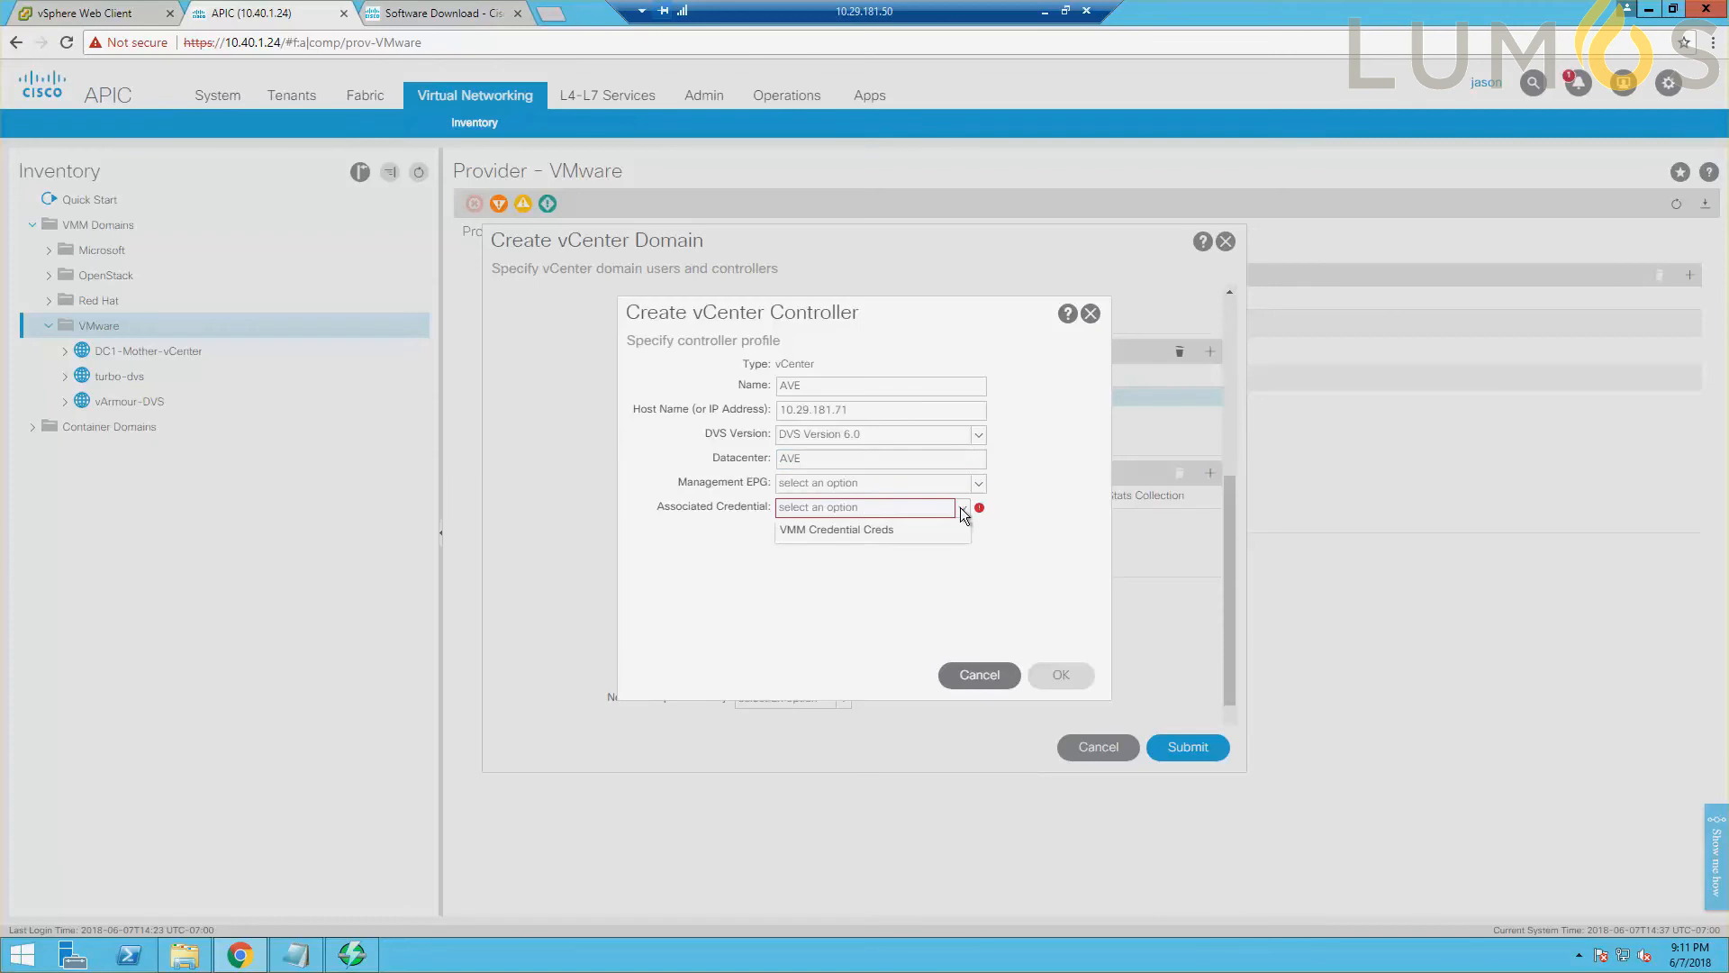
click(879, 532)
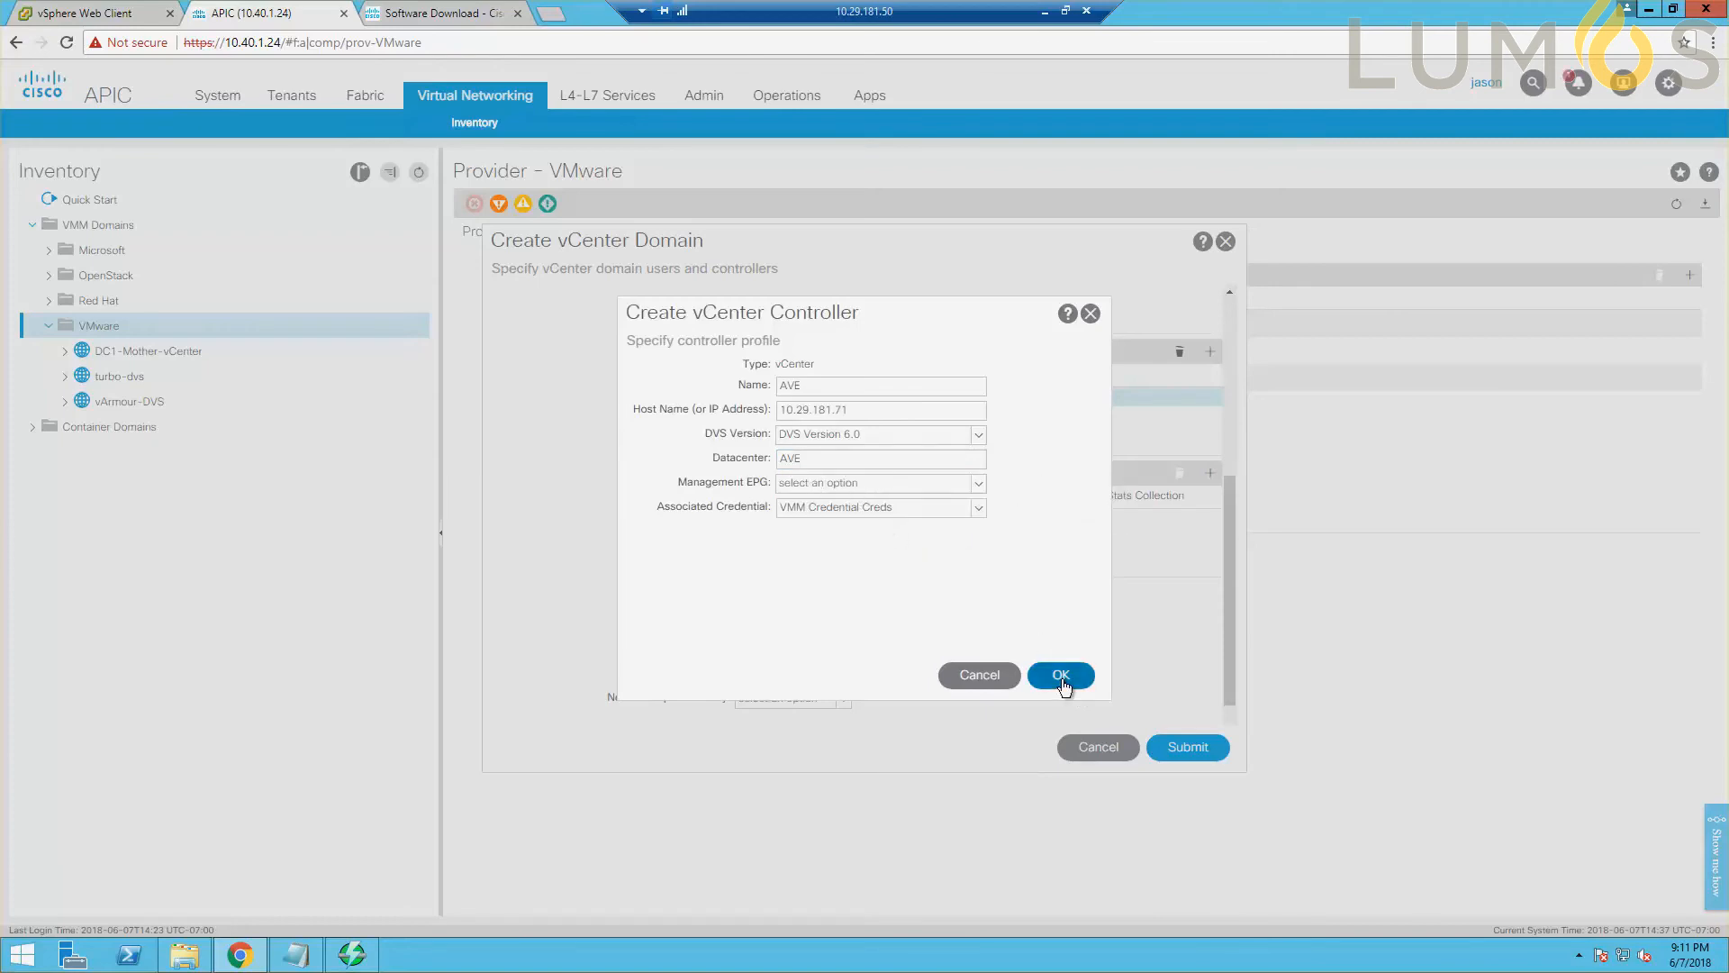
mouse_move(829, 452)
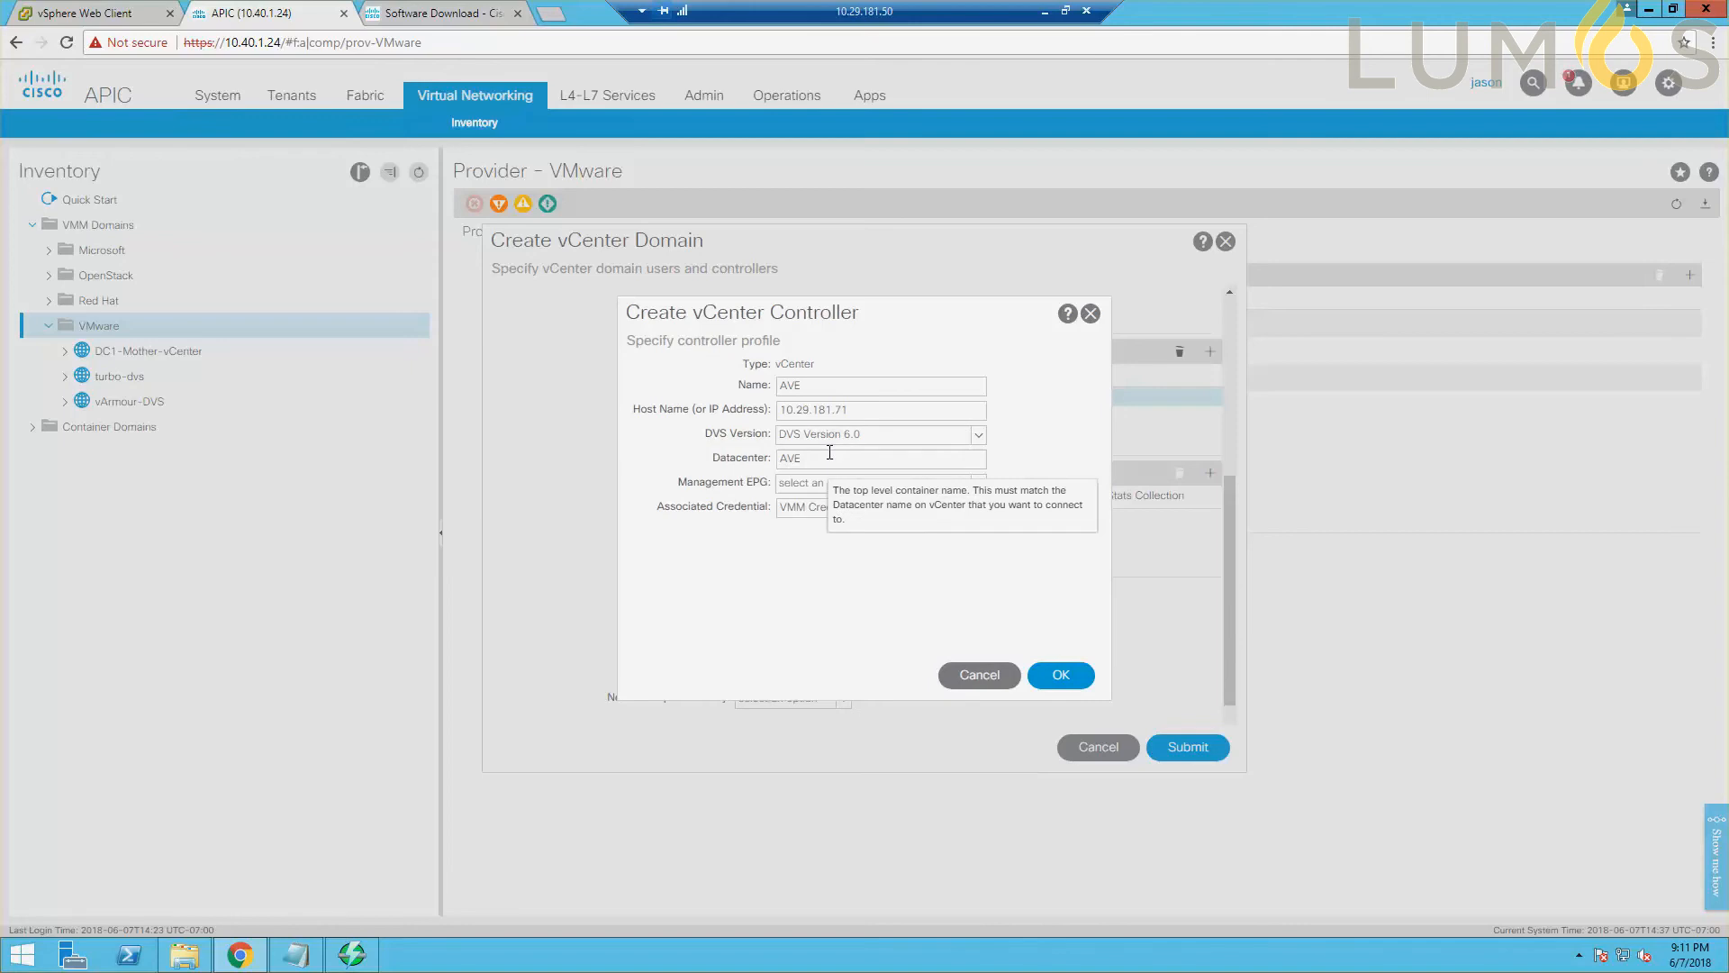
click(1060, 674)
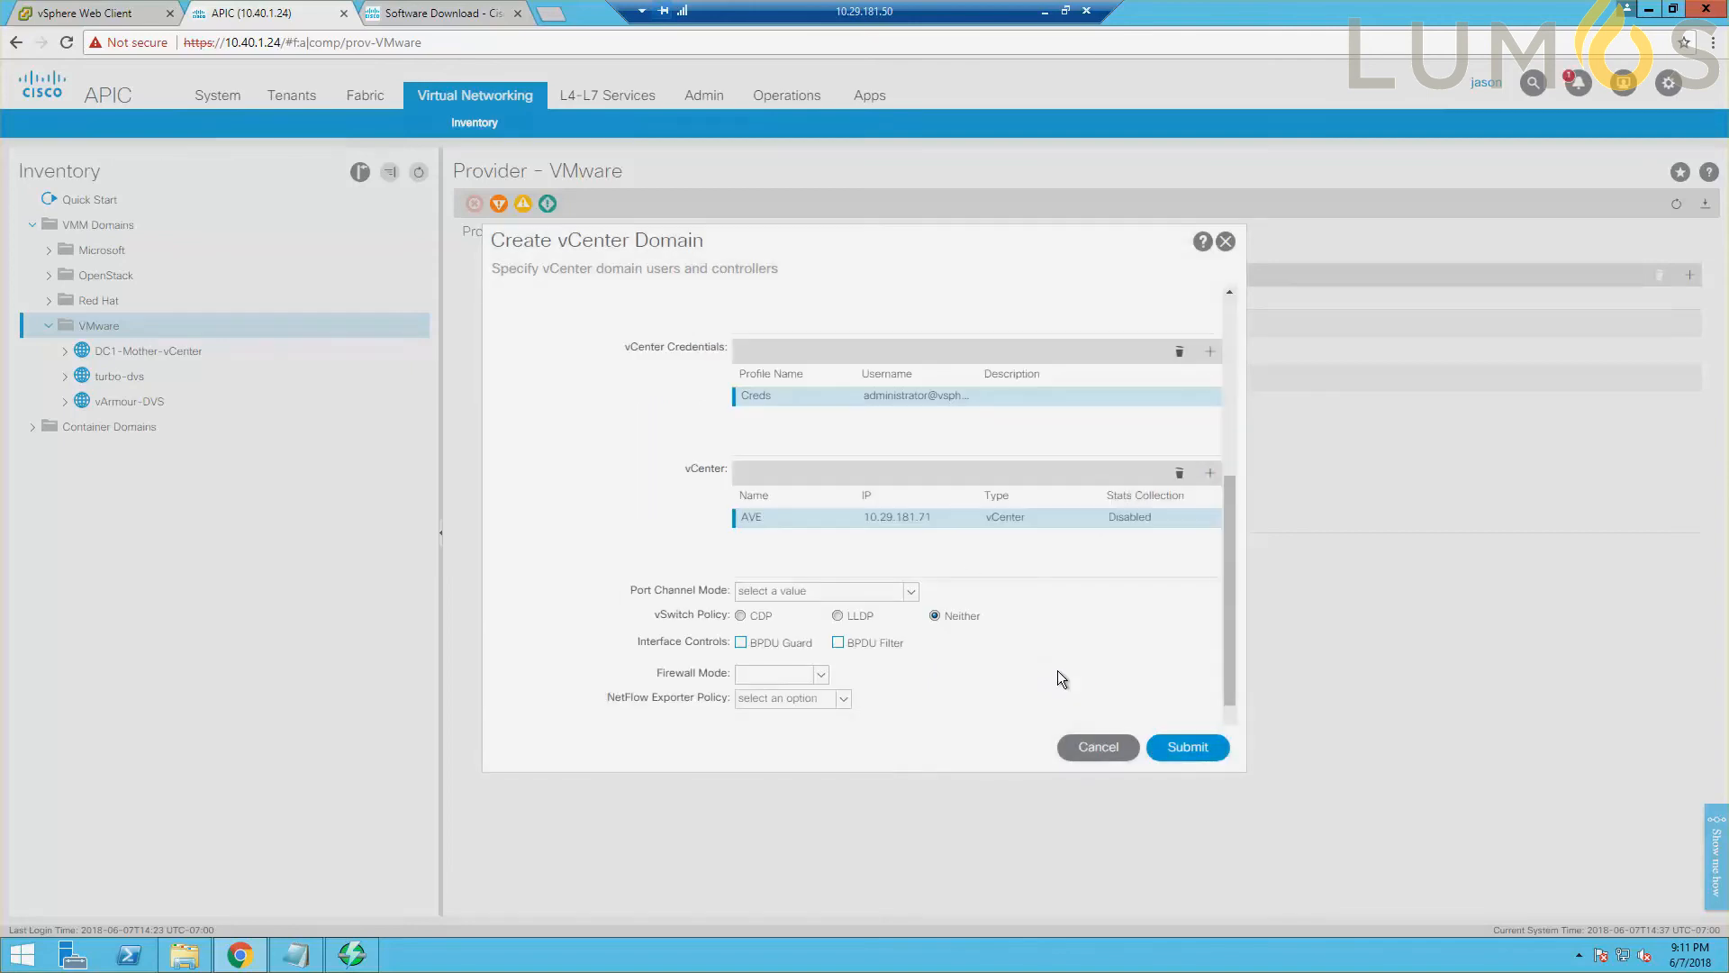
Set the port channel mode to LACP Active and the vSwitch policy to CDP, and submit the vCenter domain.
click(867, 598)
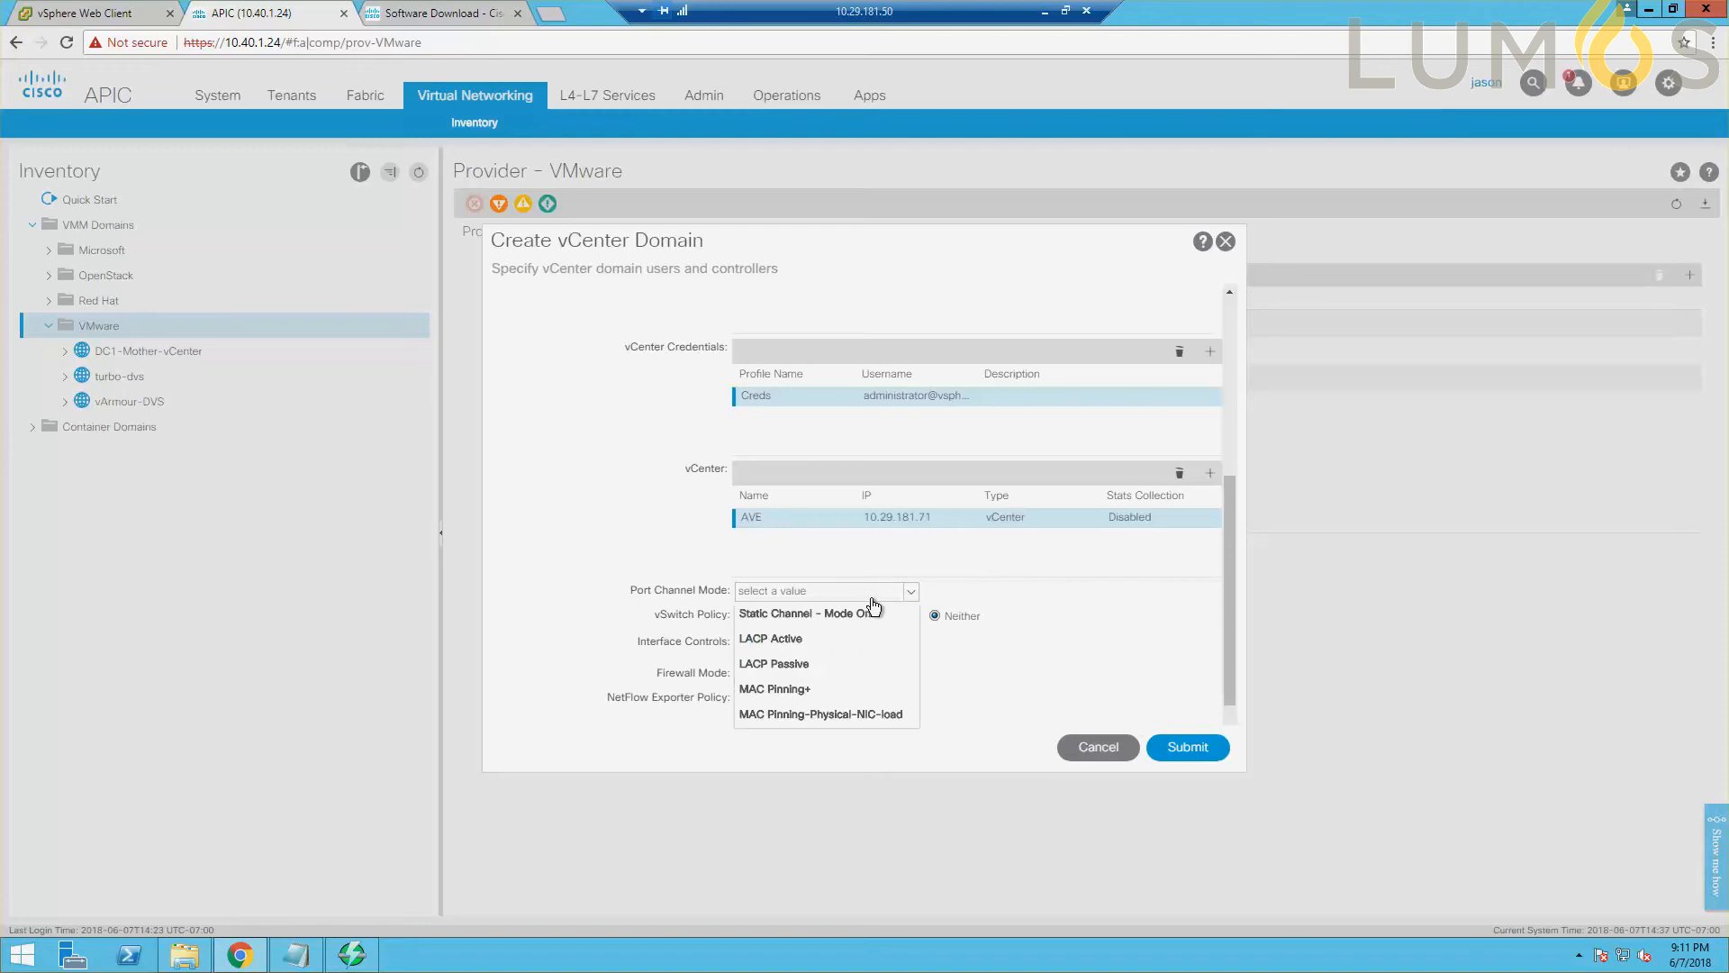
click(818, 637)
scroll(818, 634, down, 1)
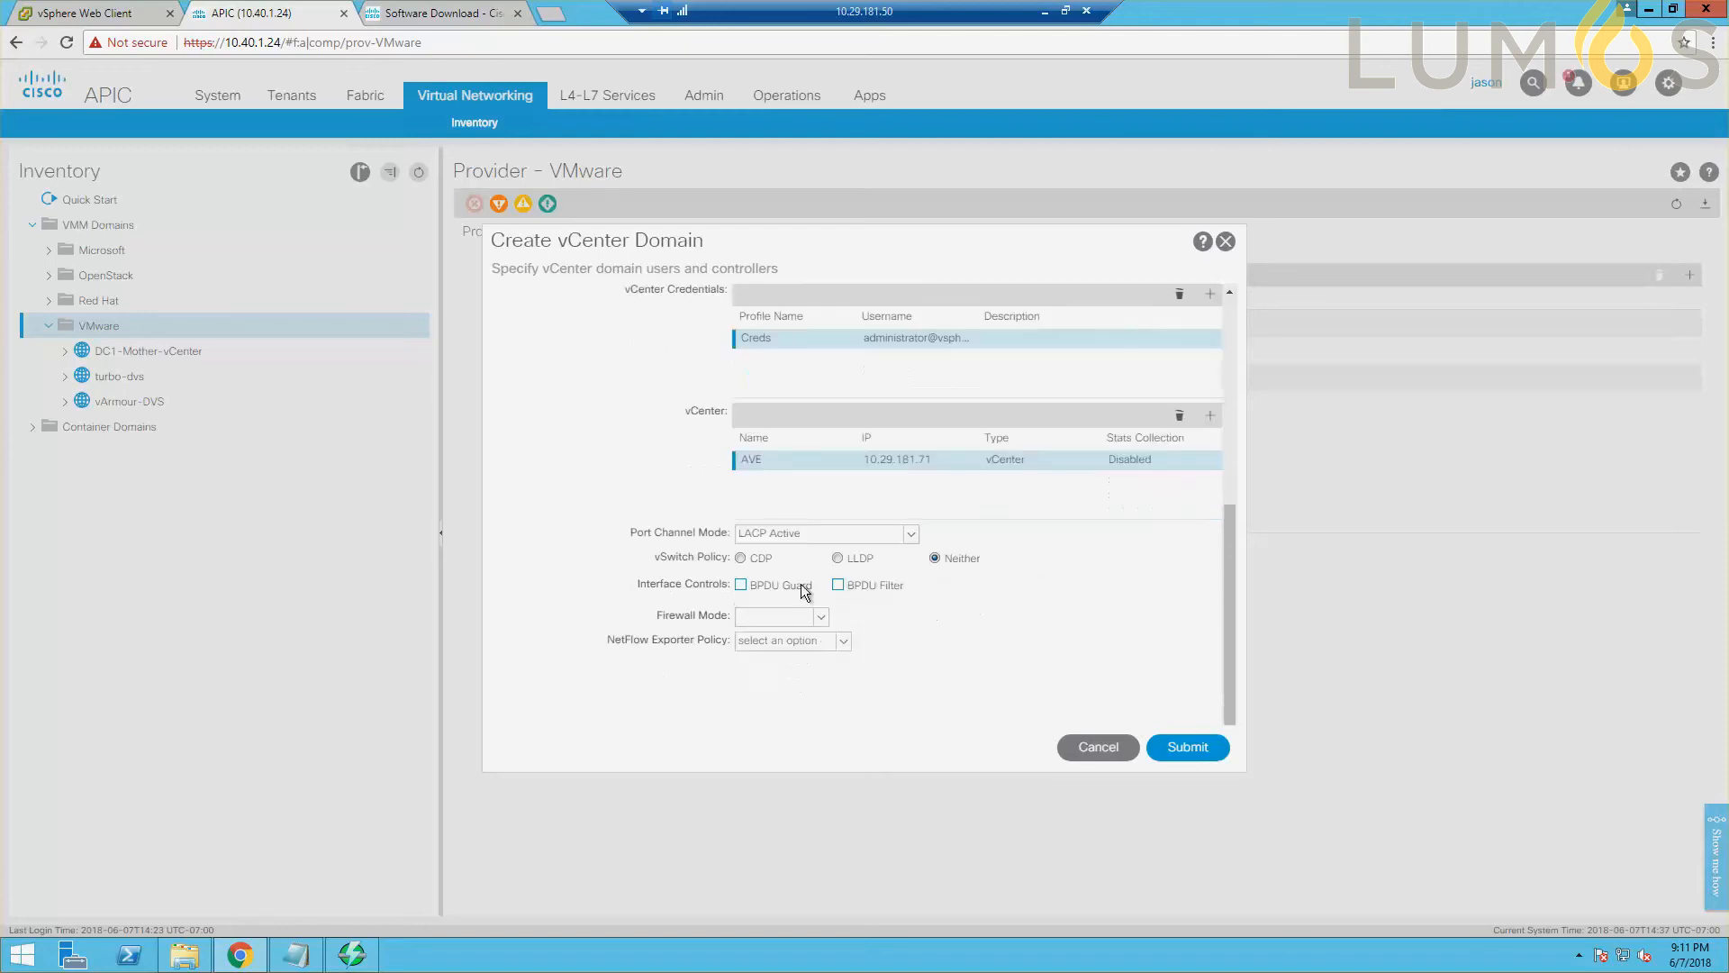
click(739, 559)
click(741, 558)
click(1185, 749)
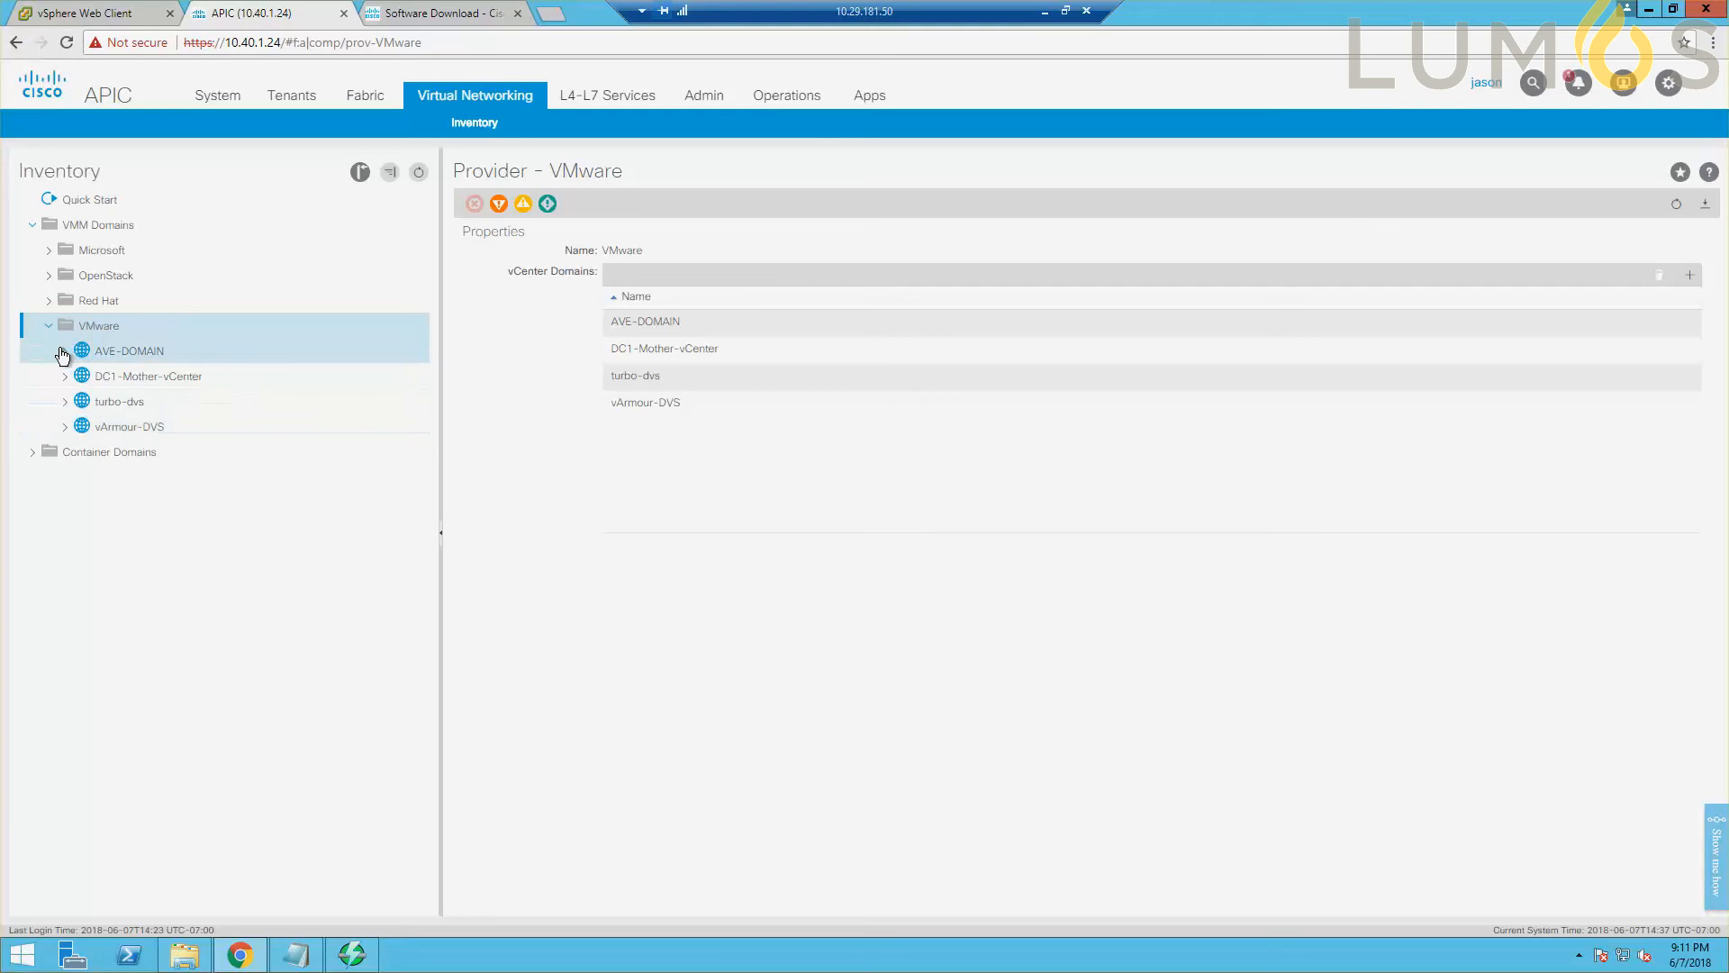
Examine the faults and general properties of AVE-DOMAIN under the VMware VMM domains.
mouse_move(1728, 972)
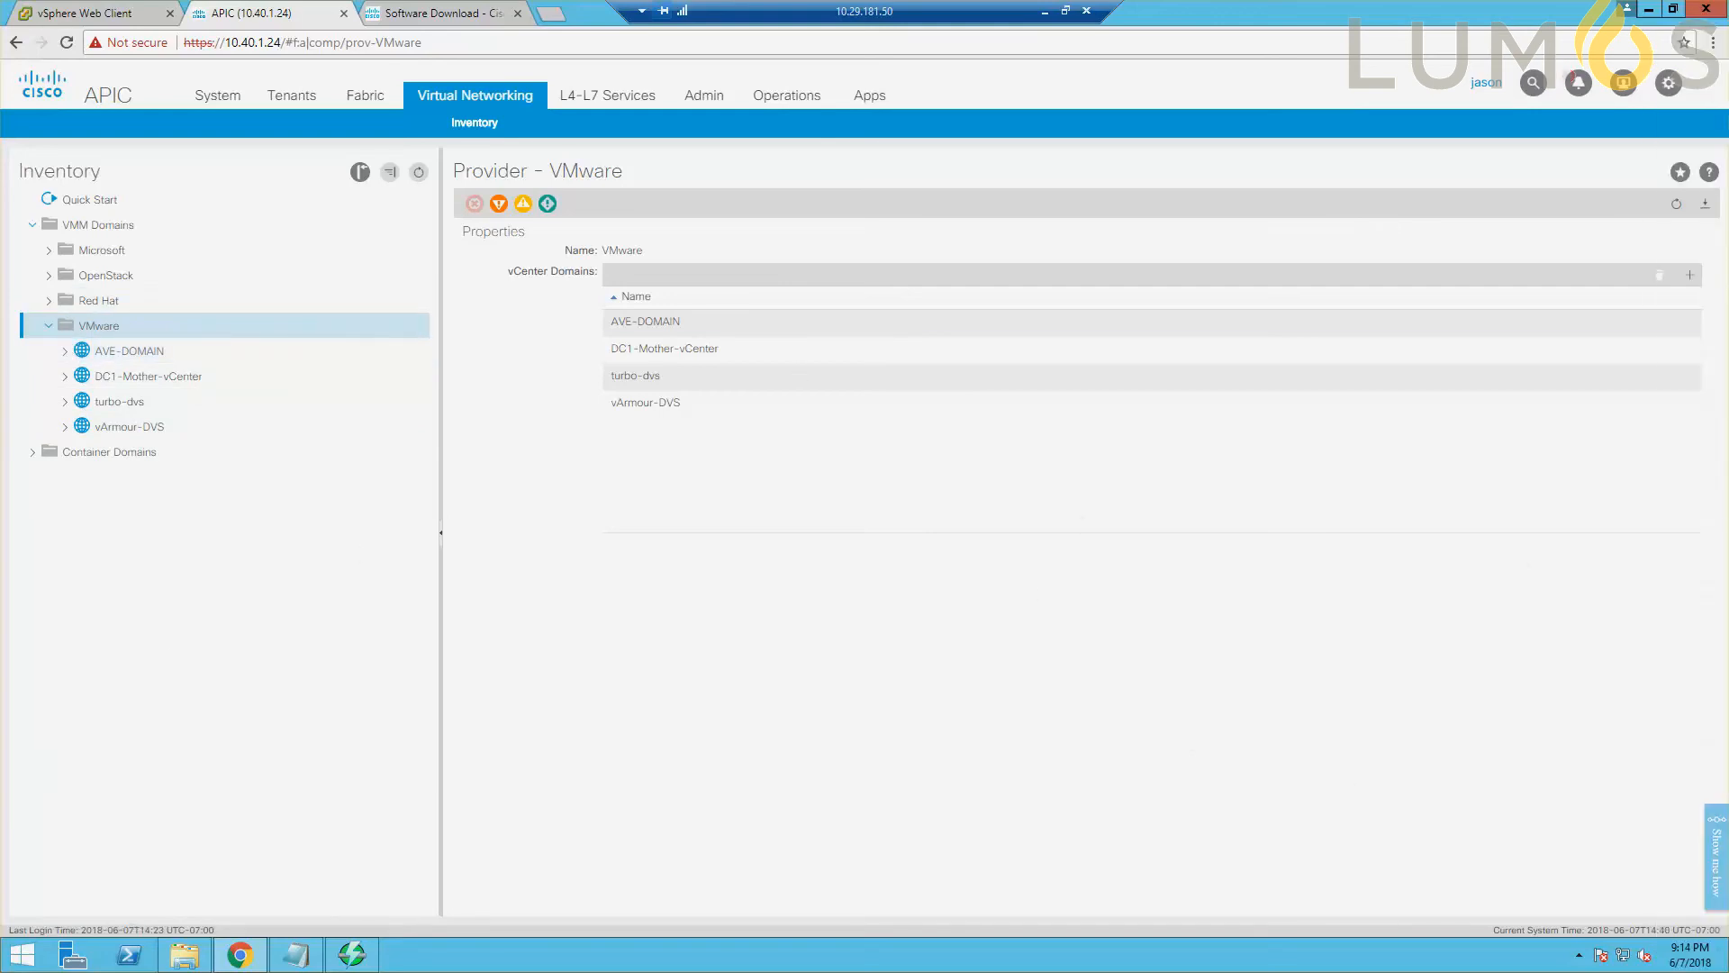
click(66, 351)
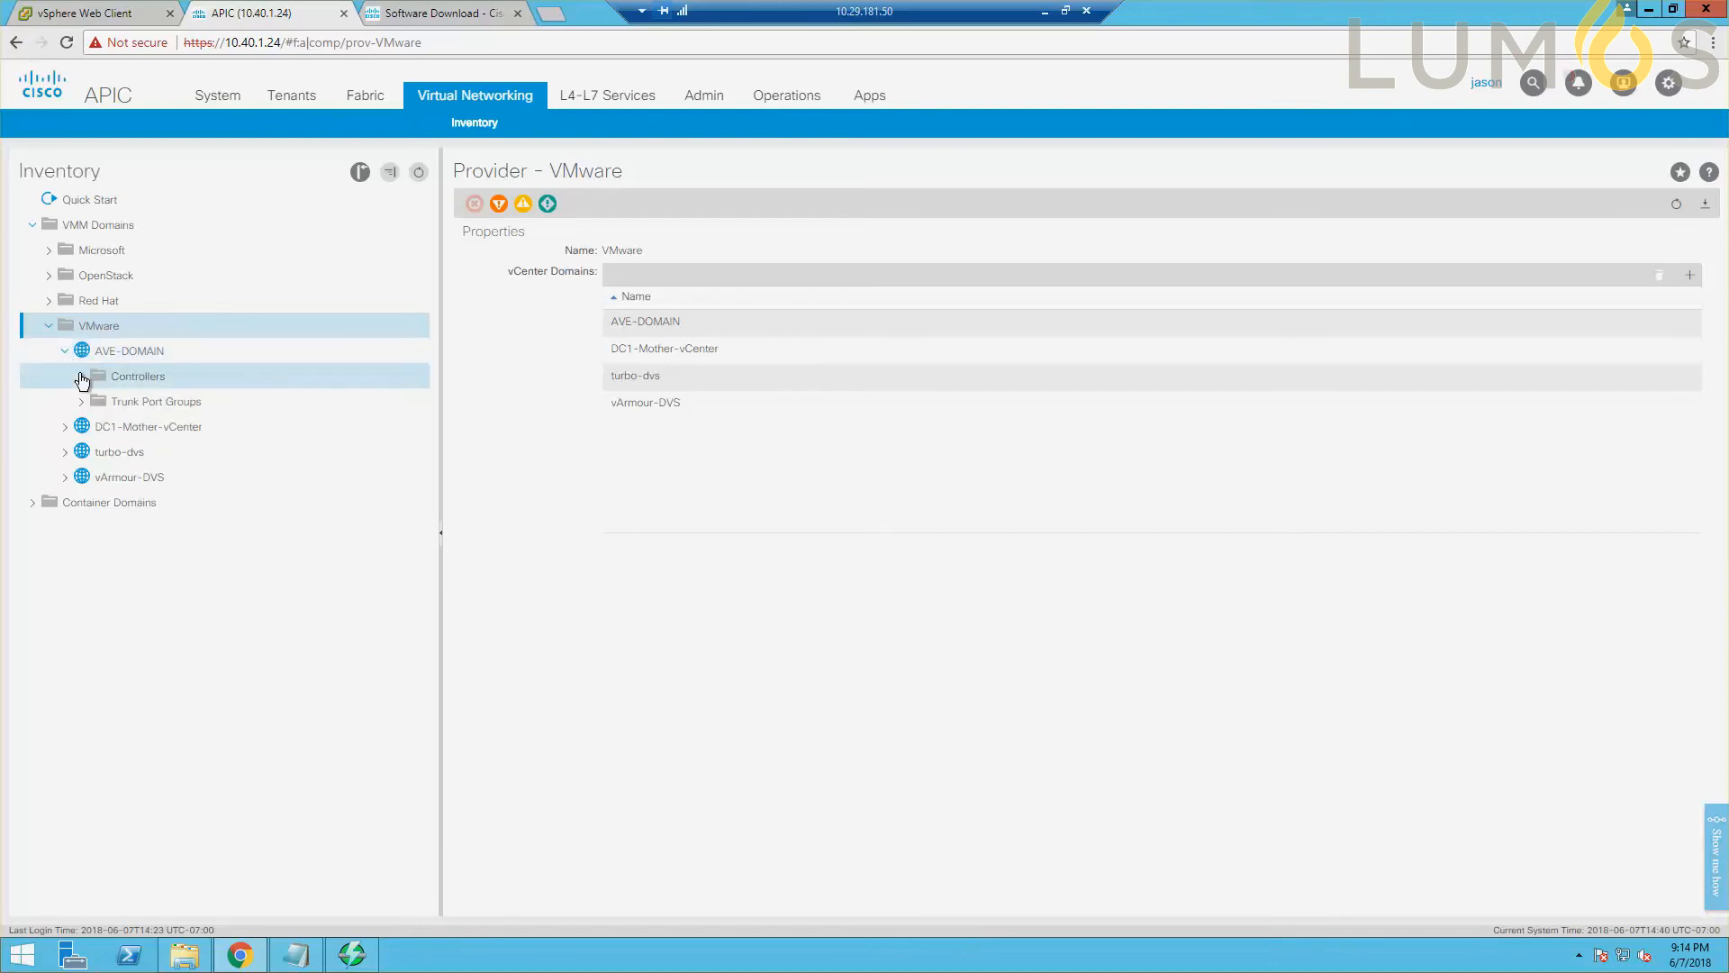
click(167, 361)
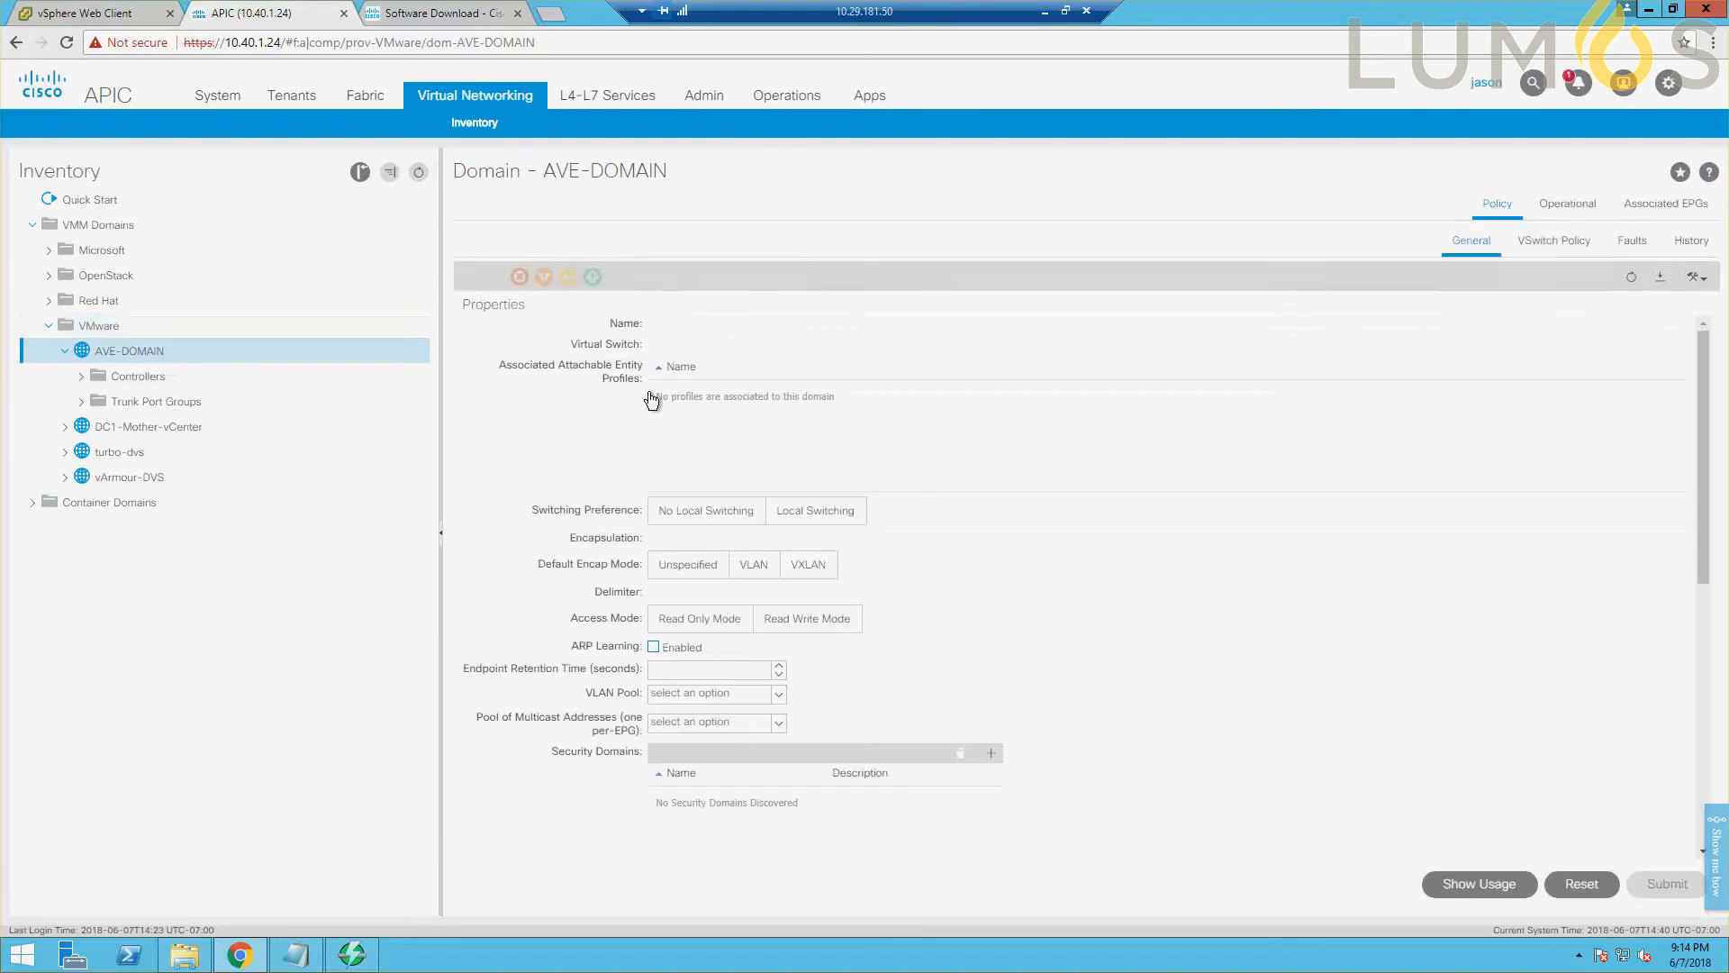
click(1630, 243)
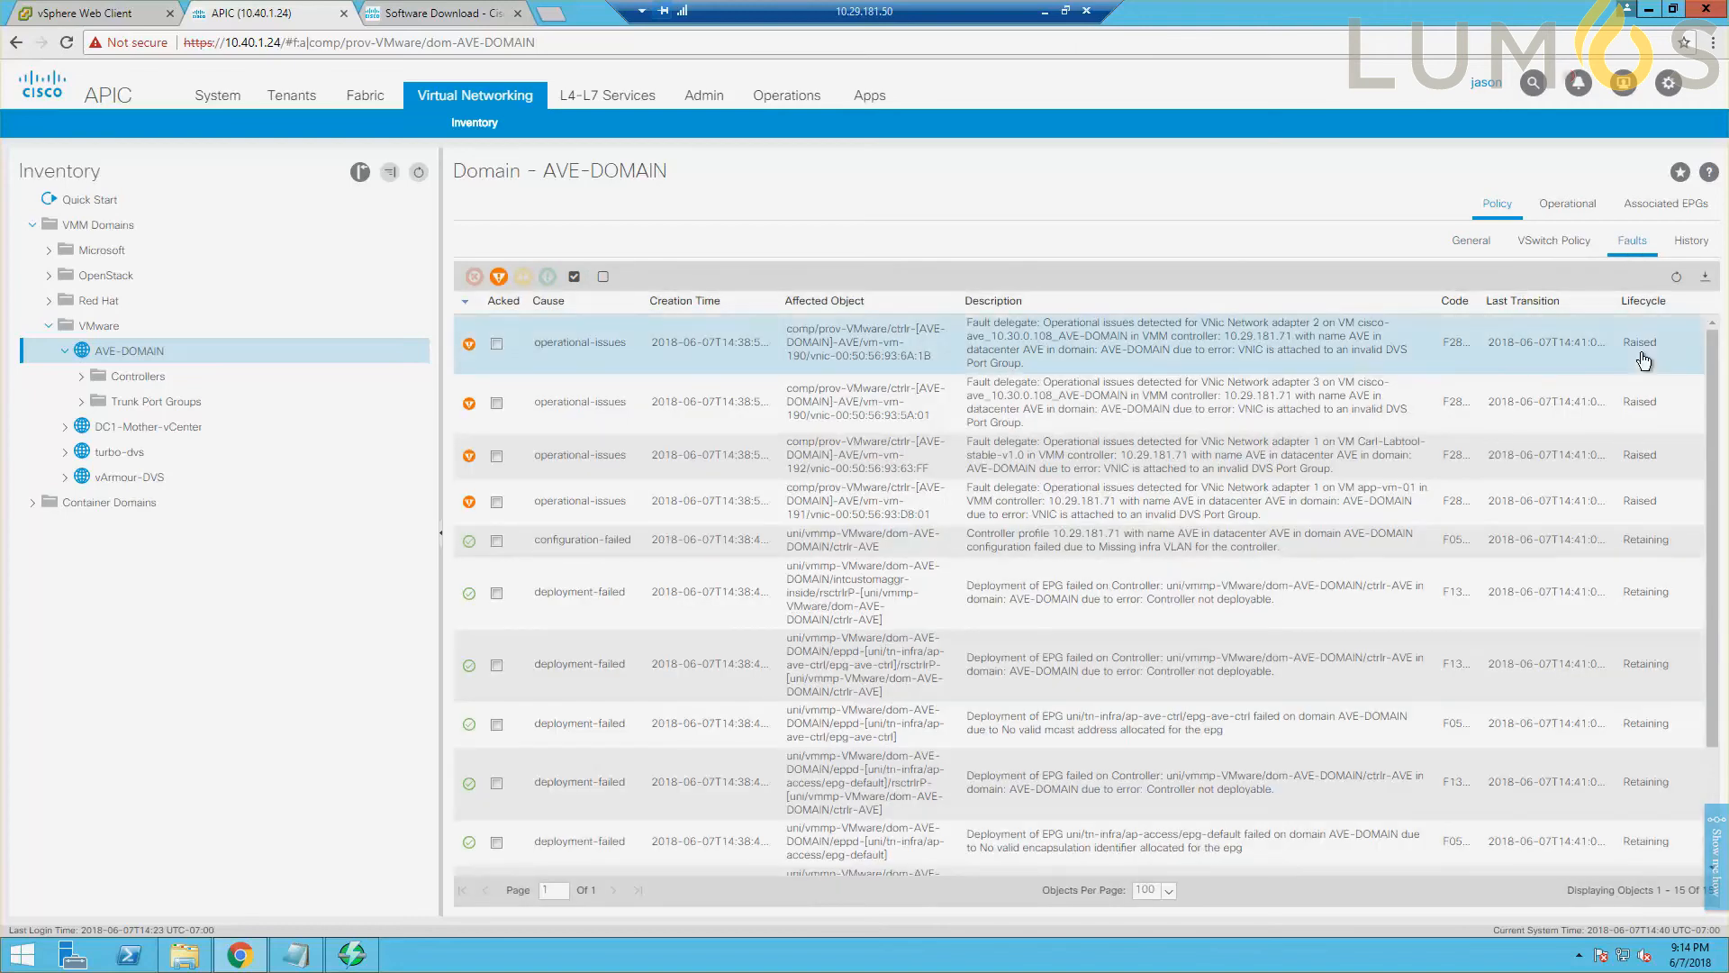
scroll(1475, 467, down, 3)
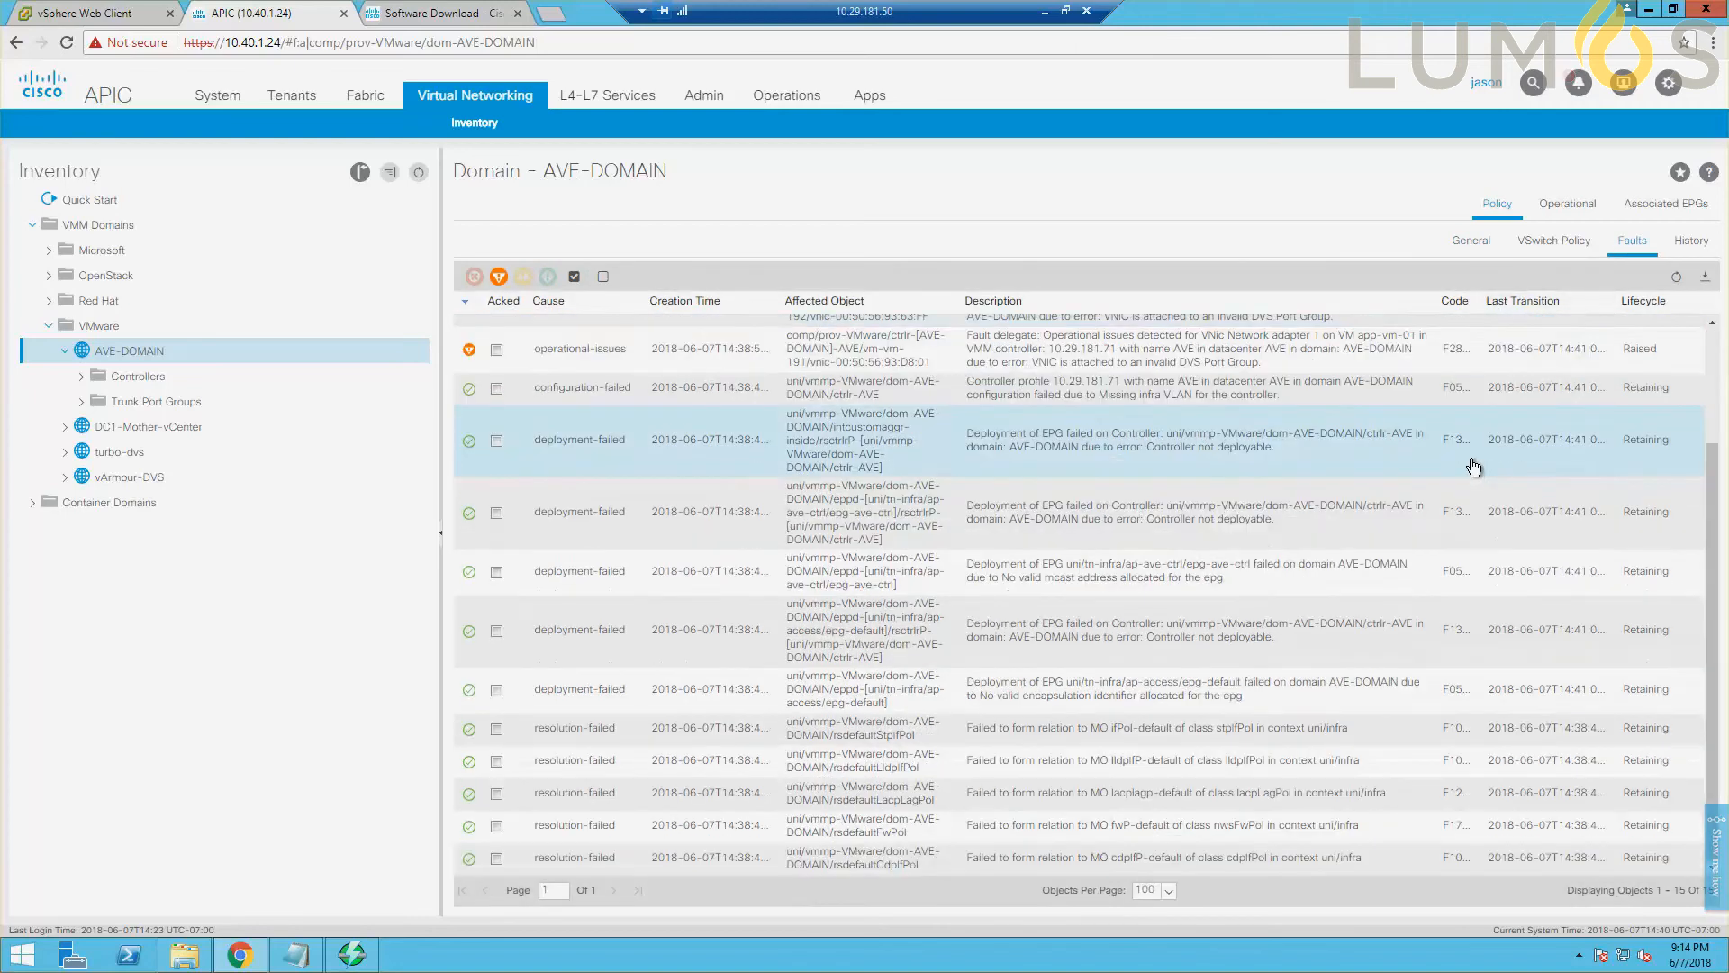
scroll(1474, 467, up, 3)
click(1470, 240)
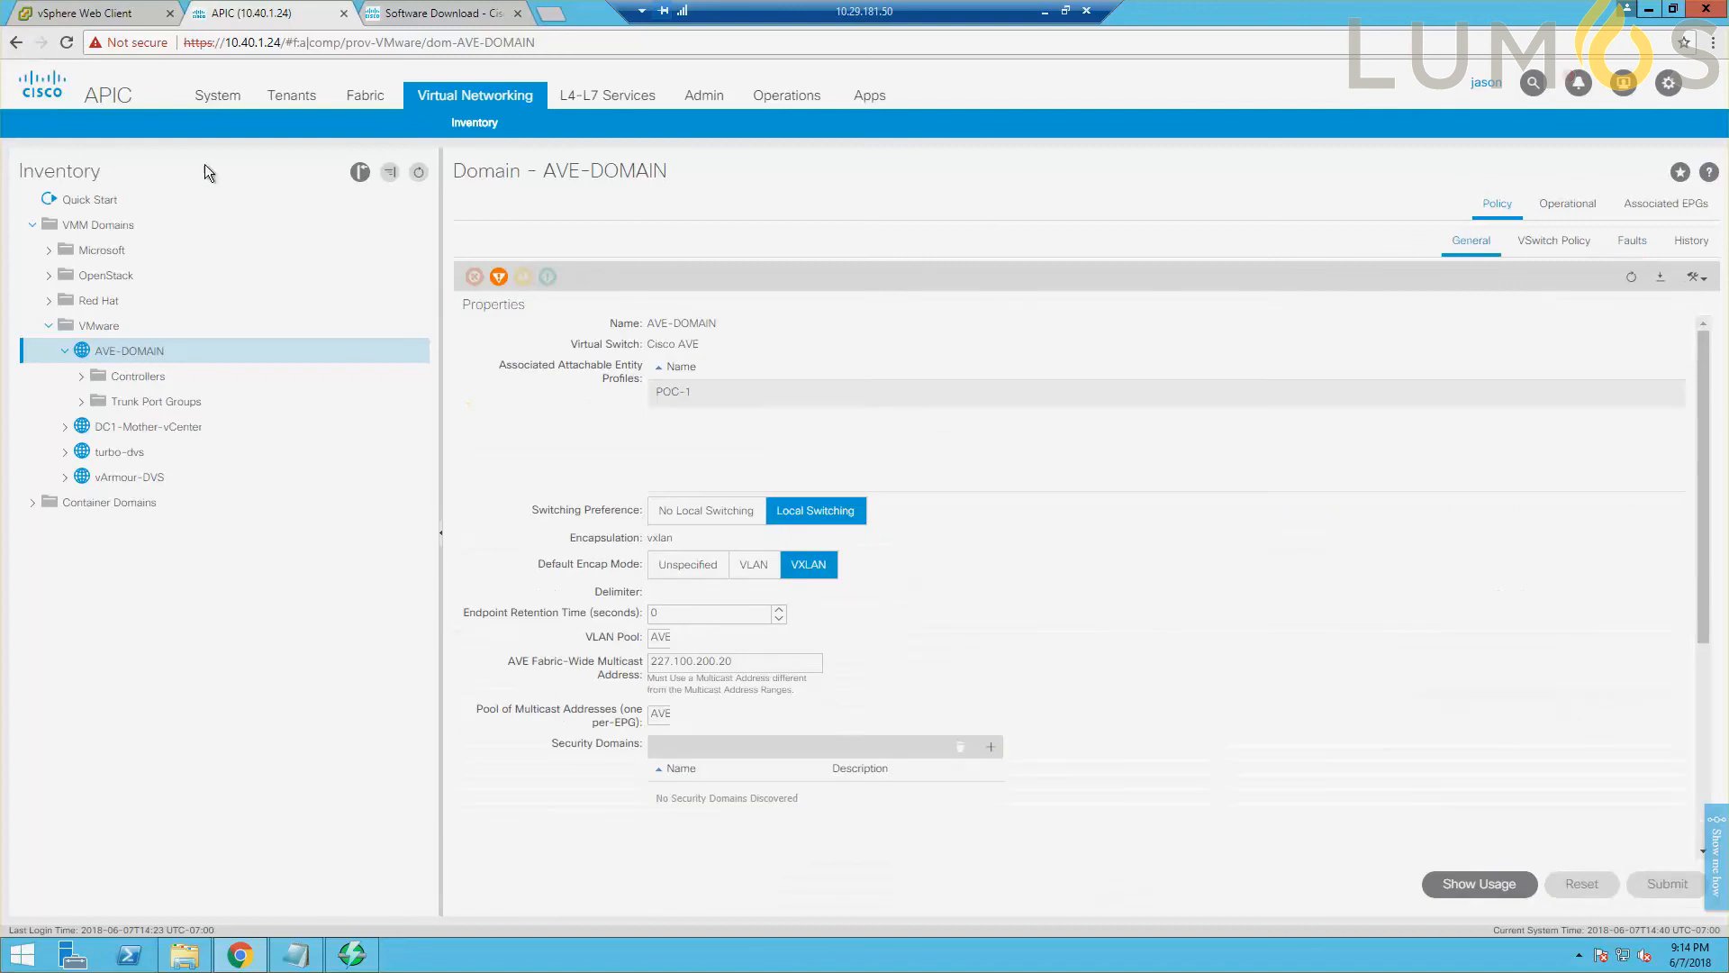
Switch to the vSphere Web Client and inspect the AVE-DOMAIN distributed switch and its port groups in the AVE datacenter.
click(72, 13)
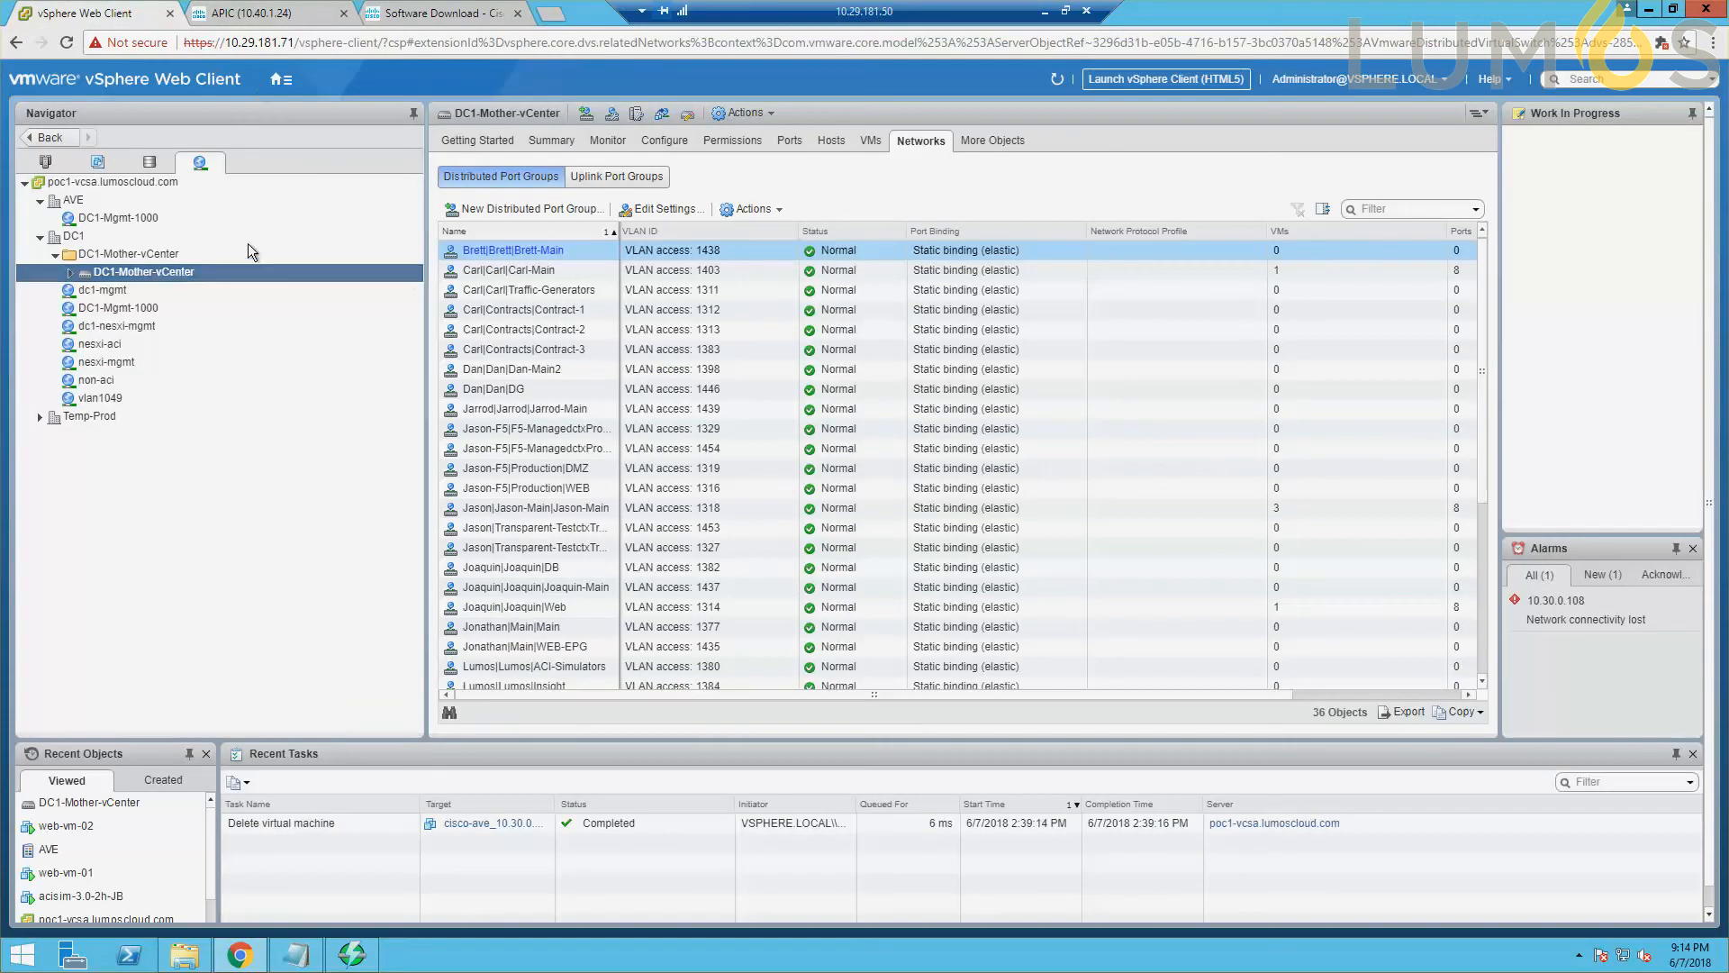
click(39, 236)
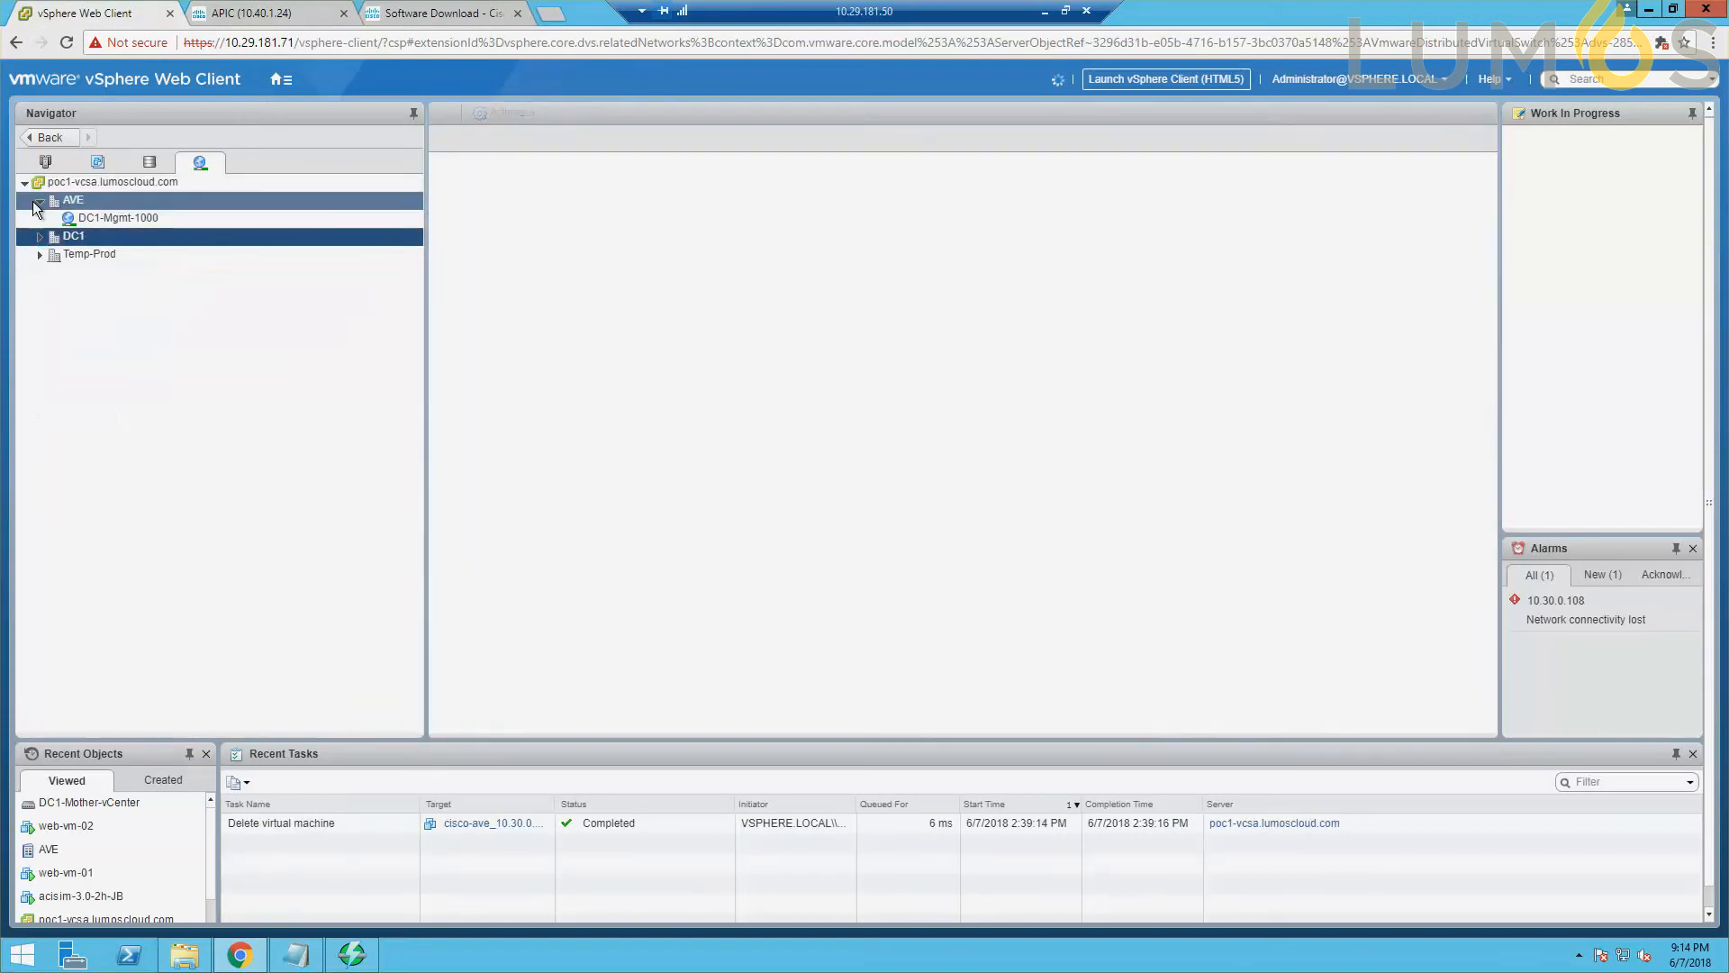
click(38, 207)
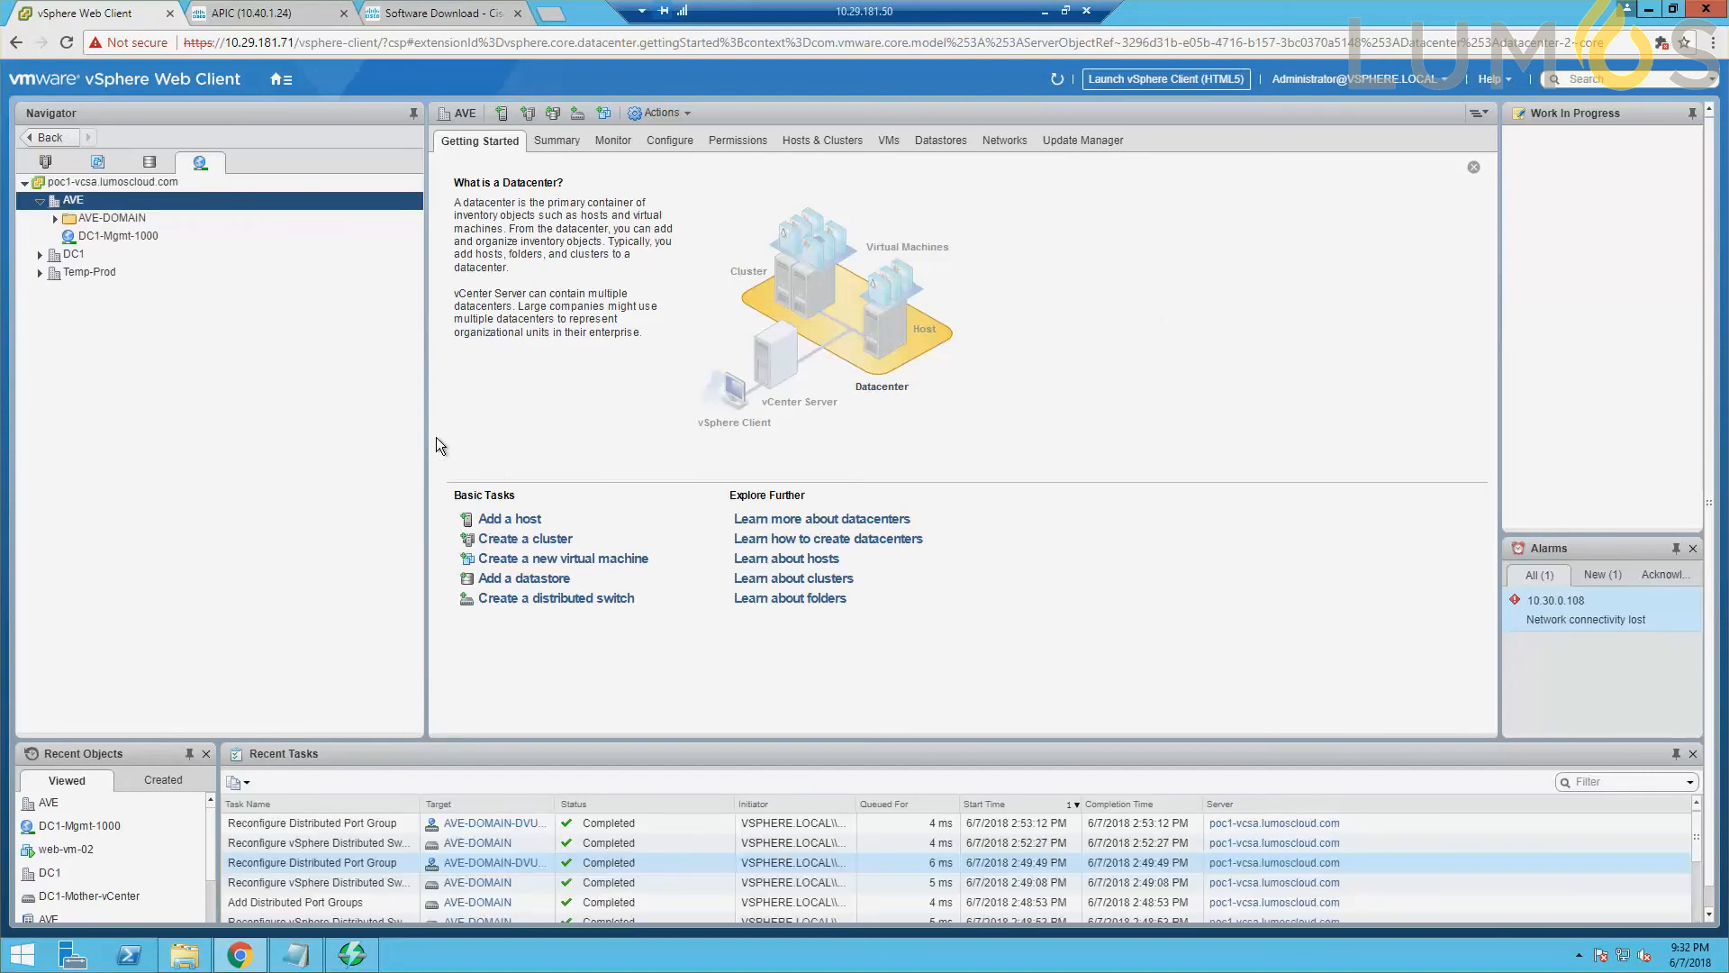
click(55, 219)
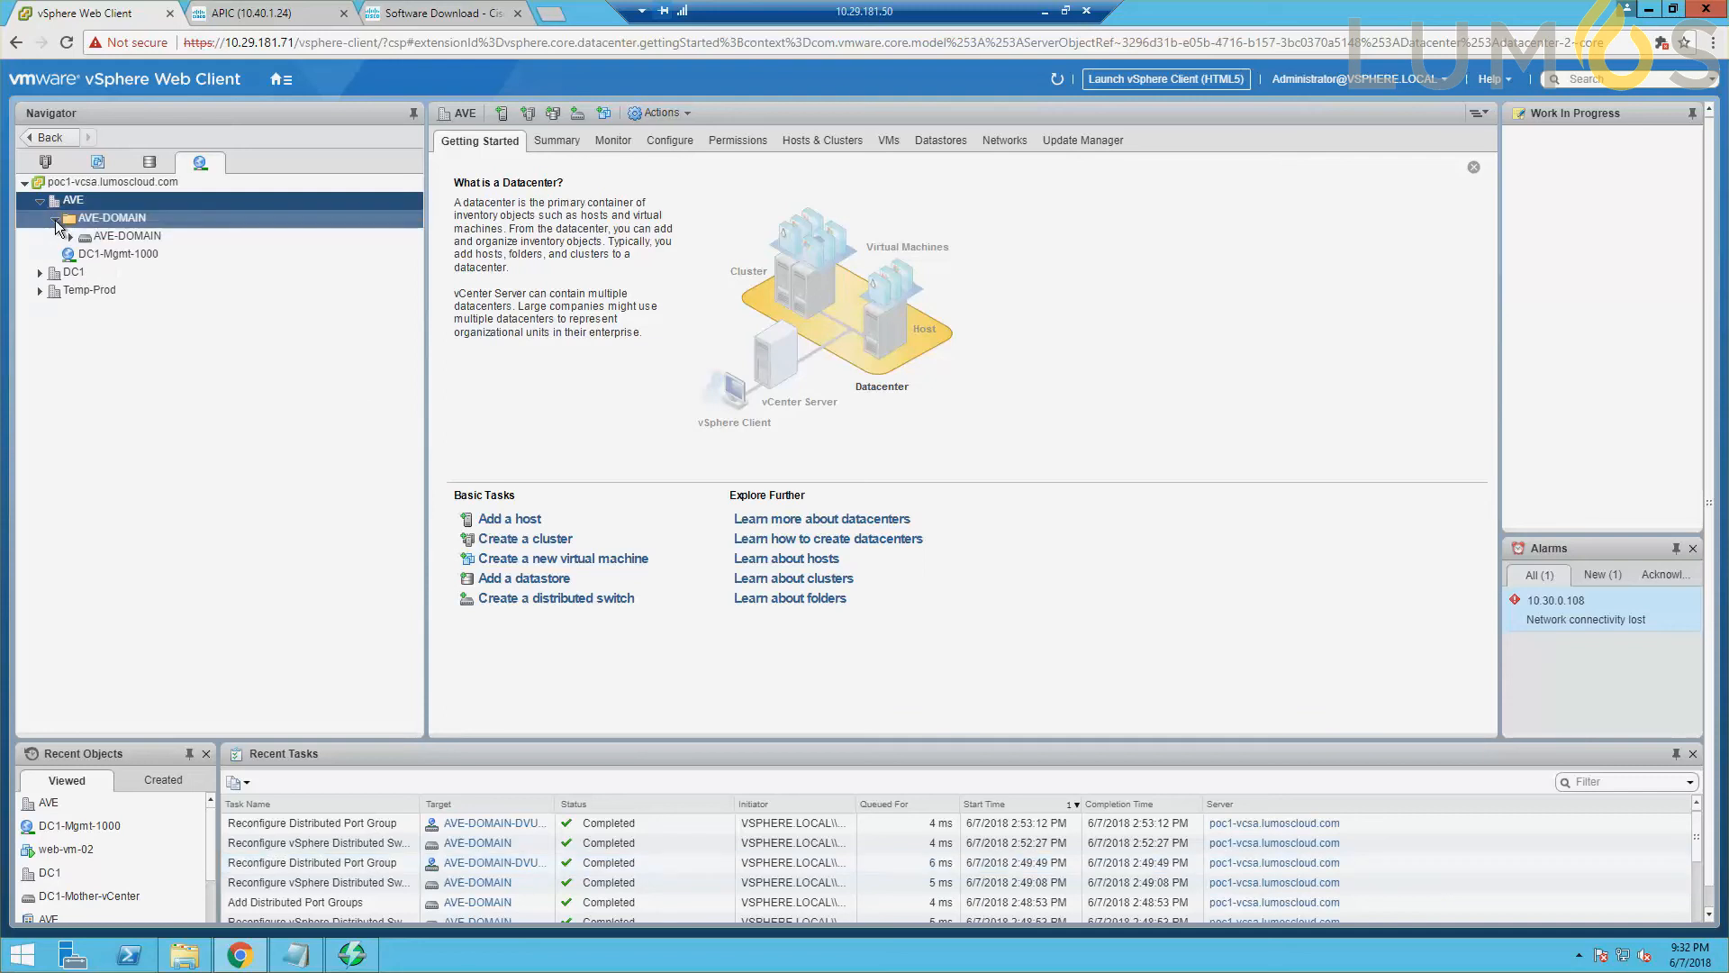
click(70, 236)
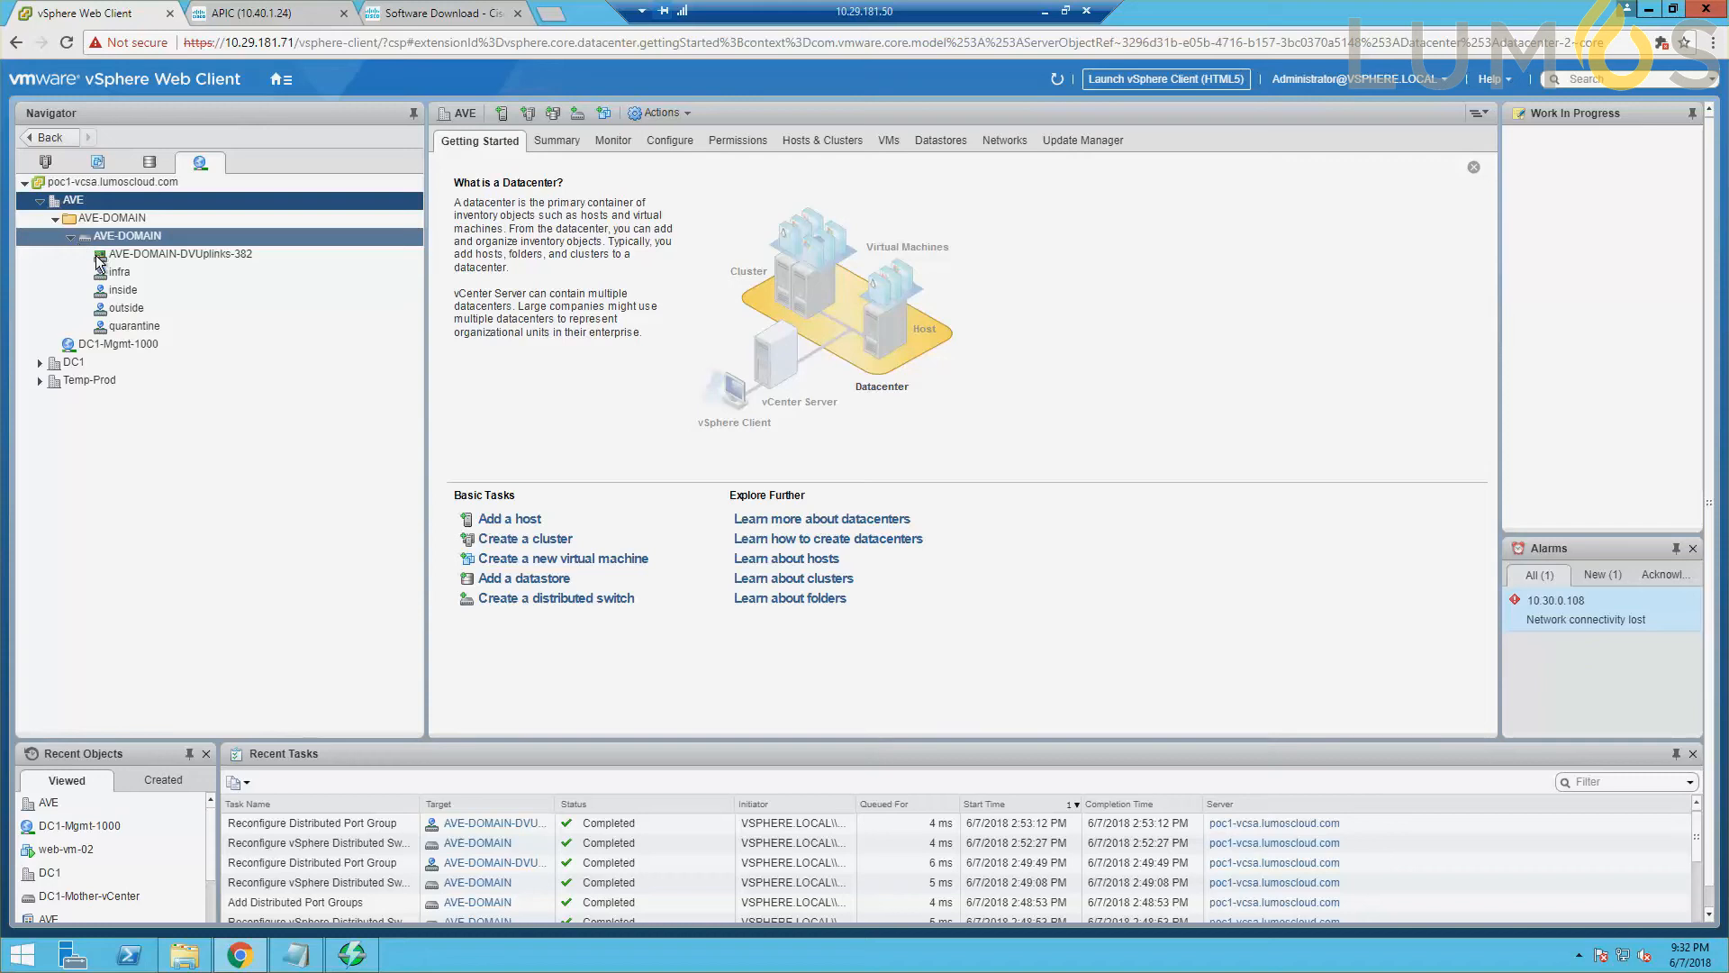
Start adding hosts to the AVE-DOMAIN distributed switch and select 10.30.0.108 as the new host.
right_click(141, 241)
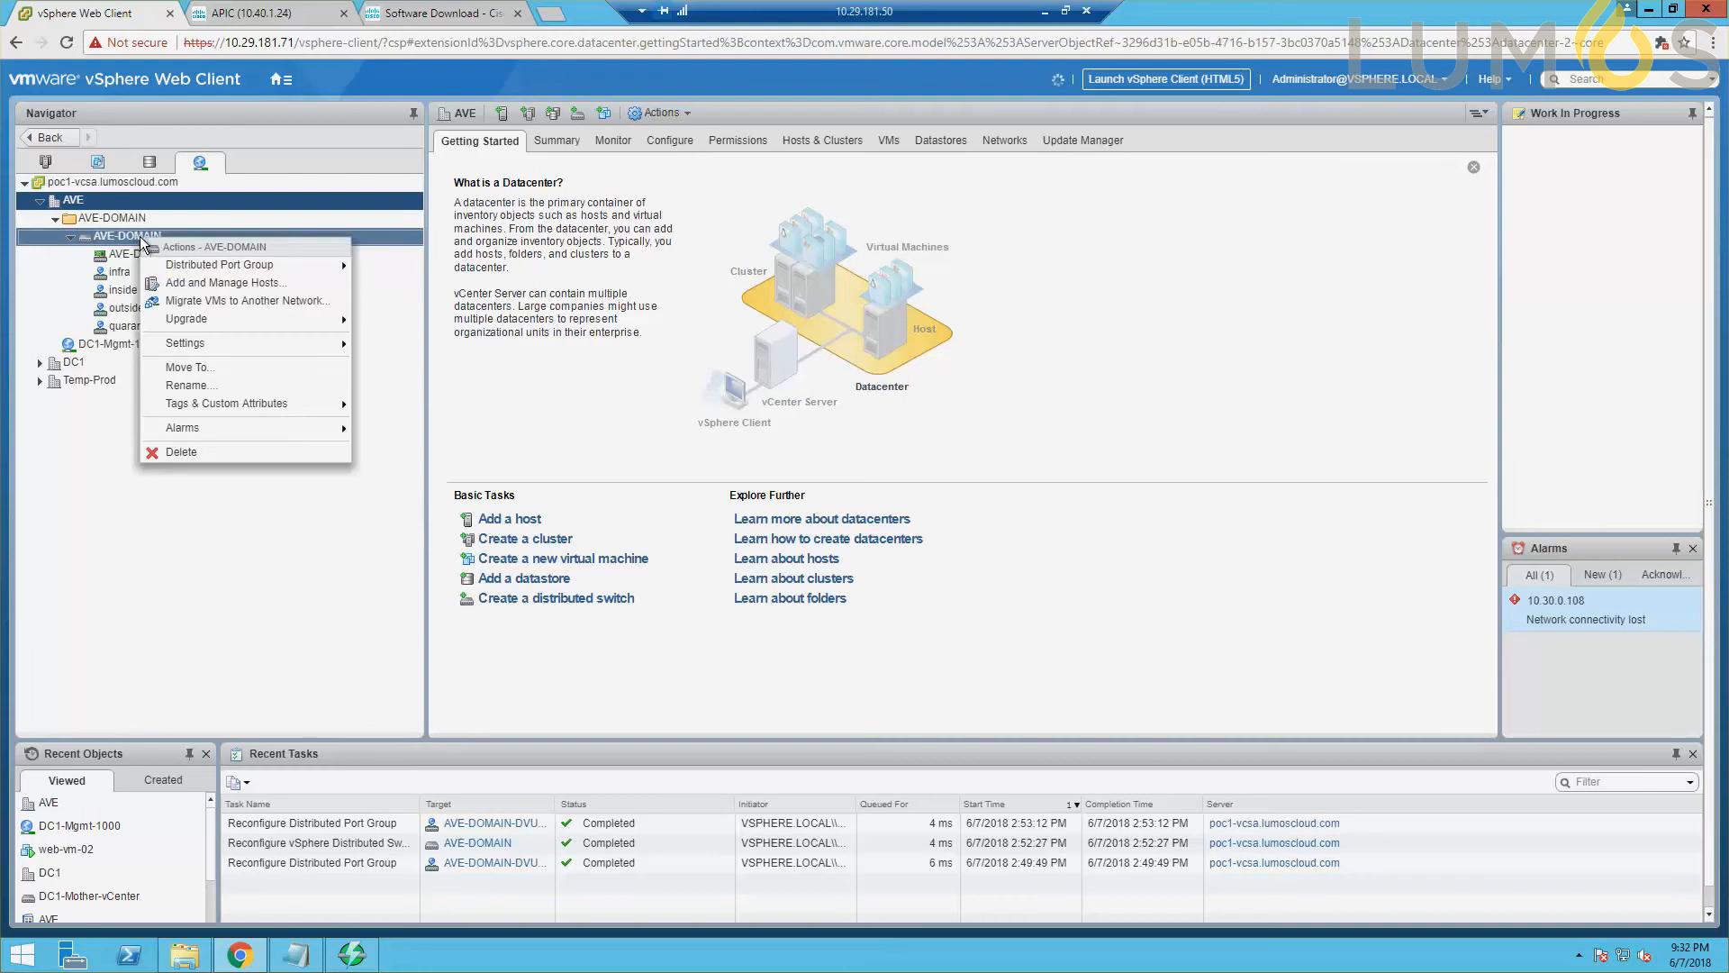
click(172, 279)
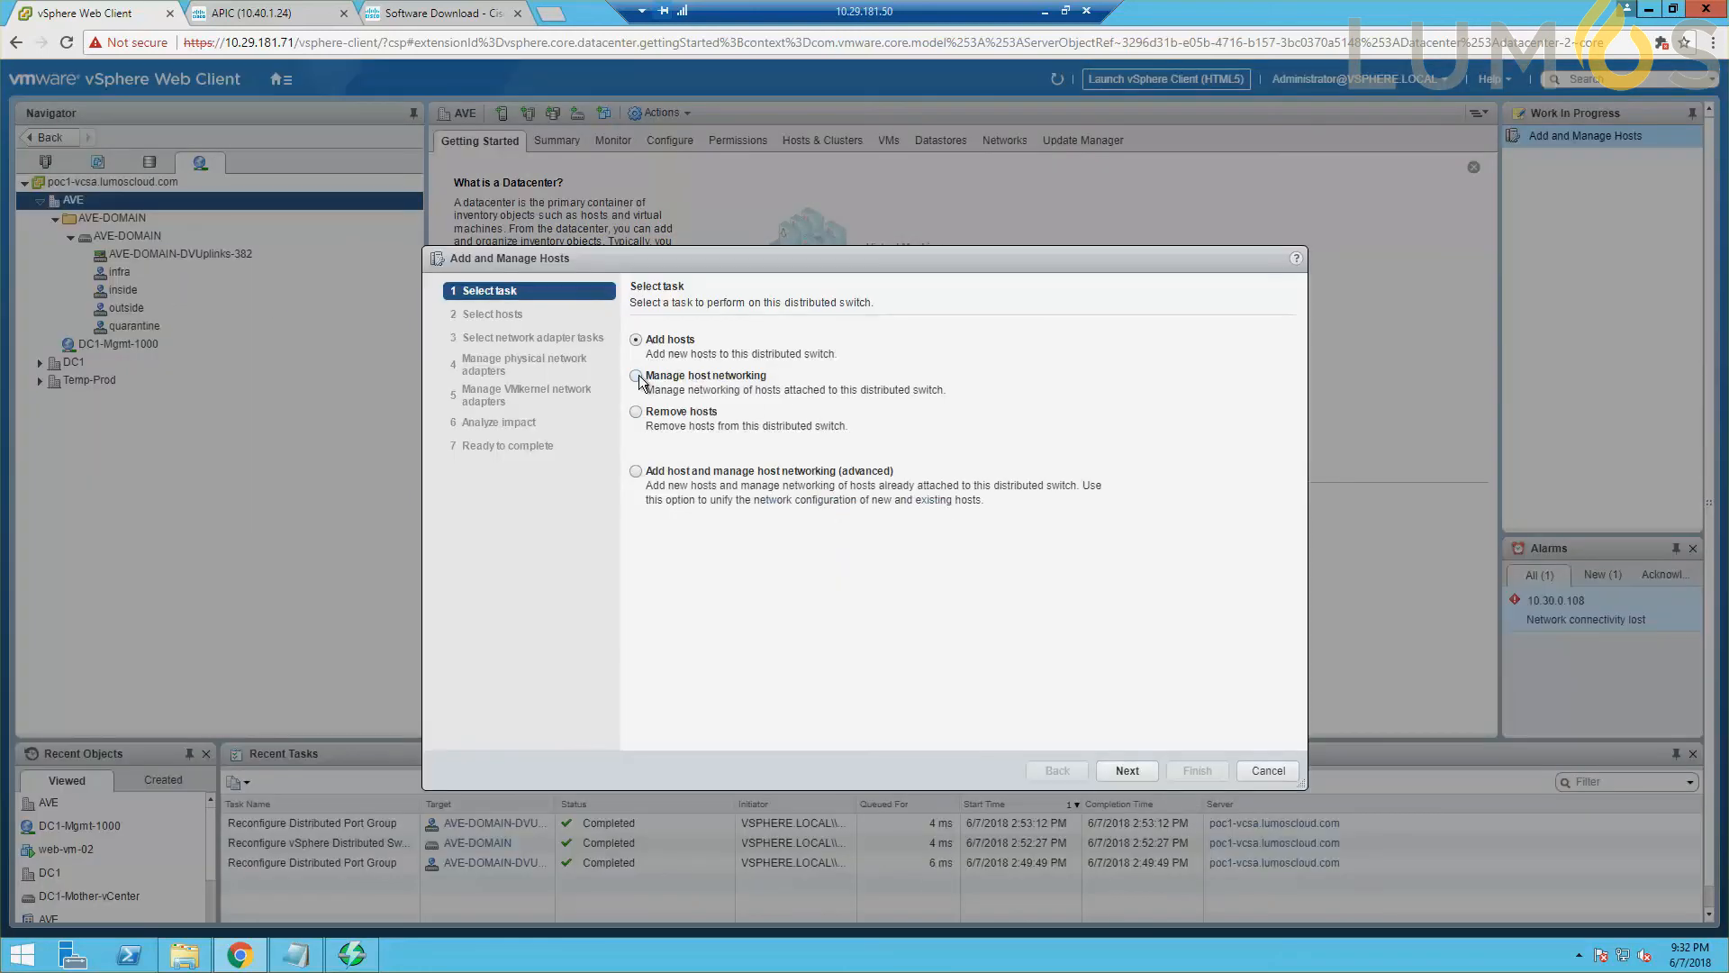
click(1133, 775)
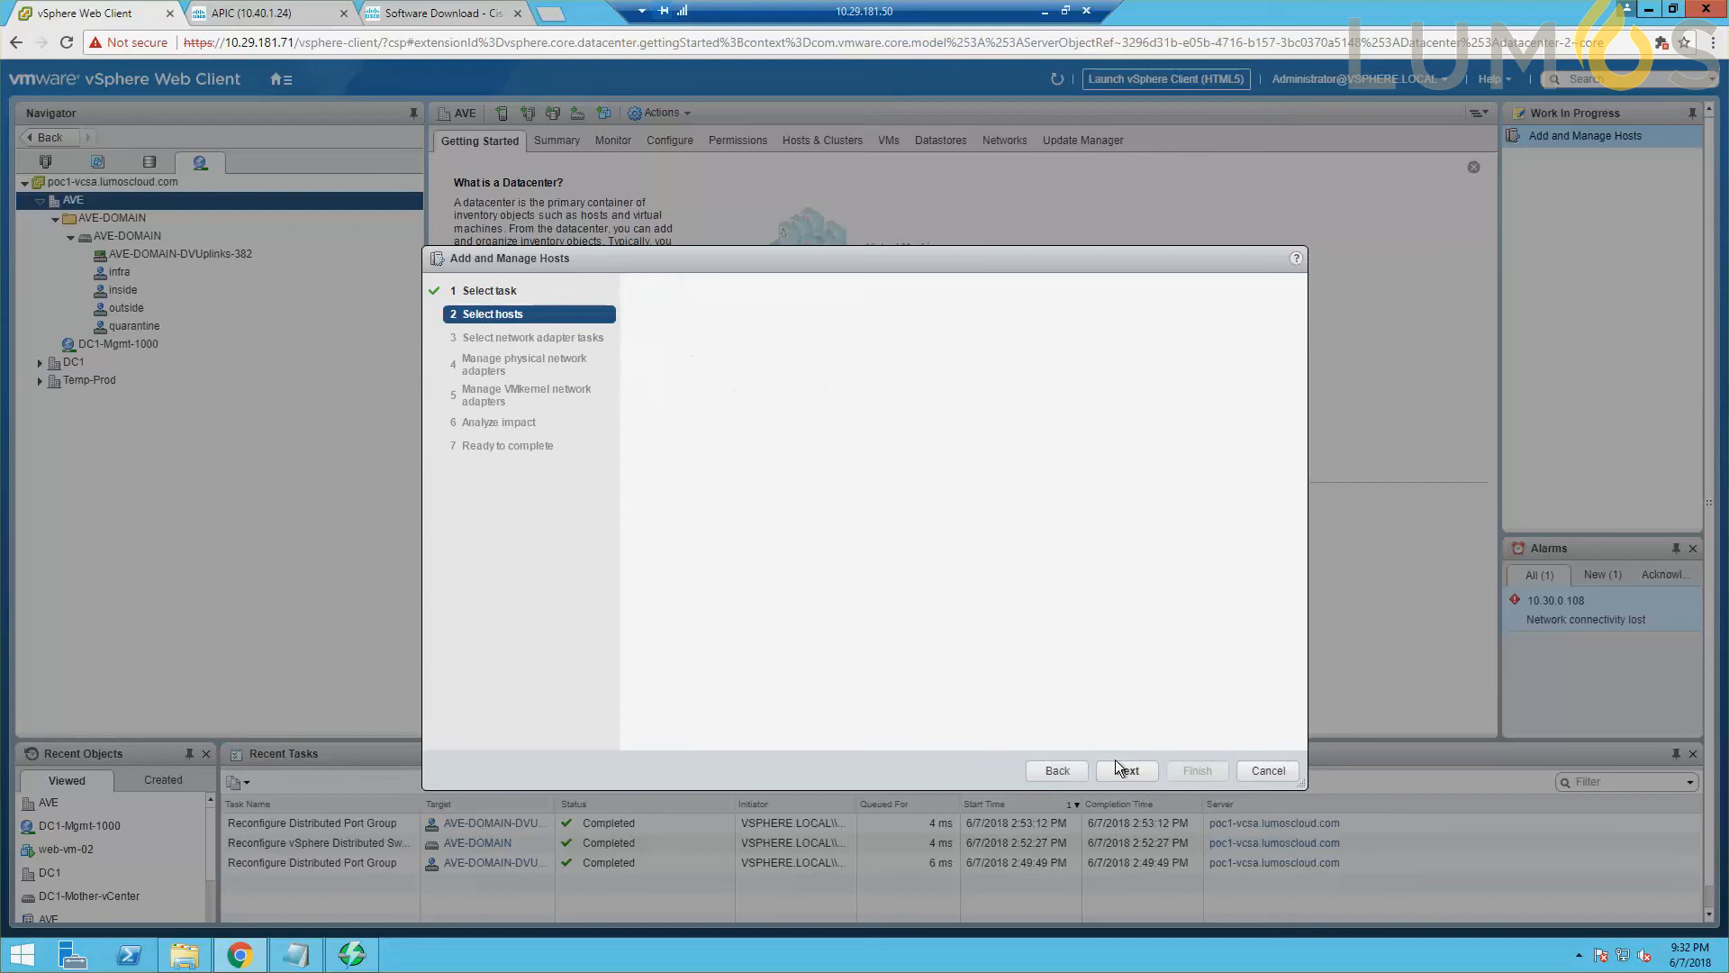
click(674, 348)
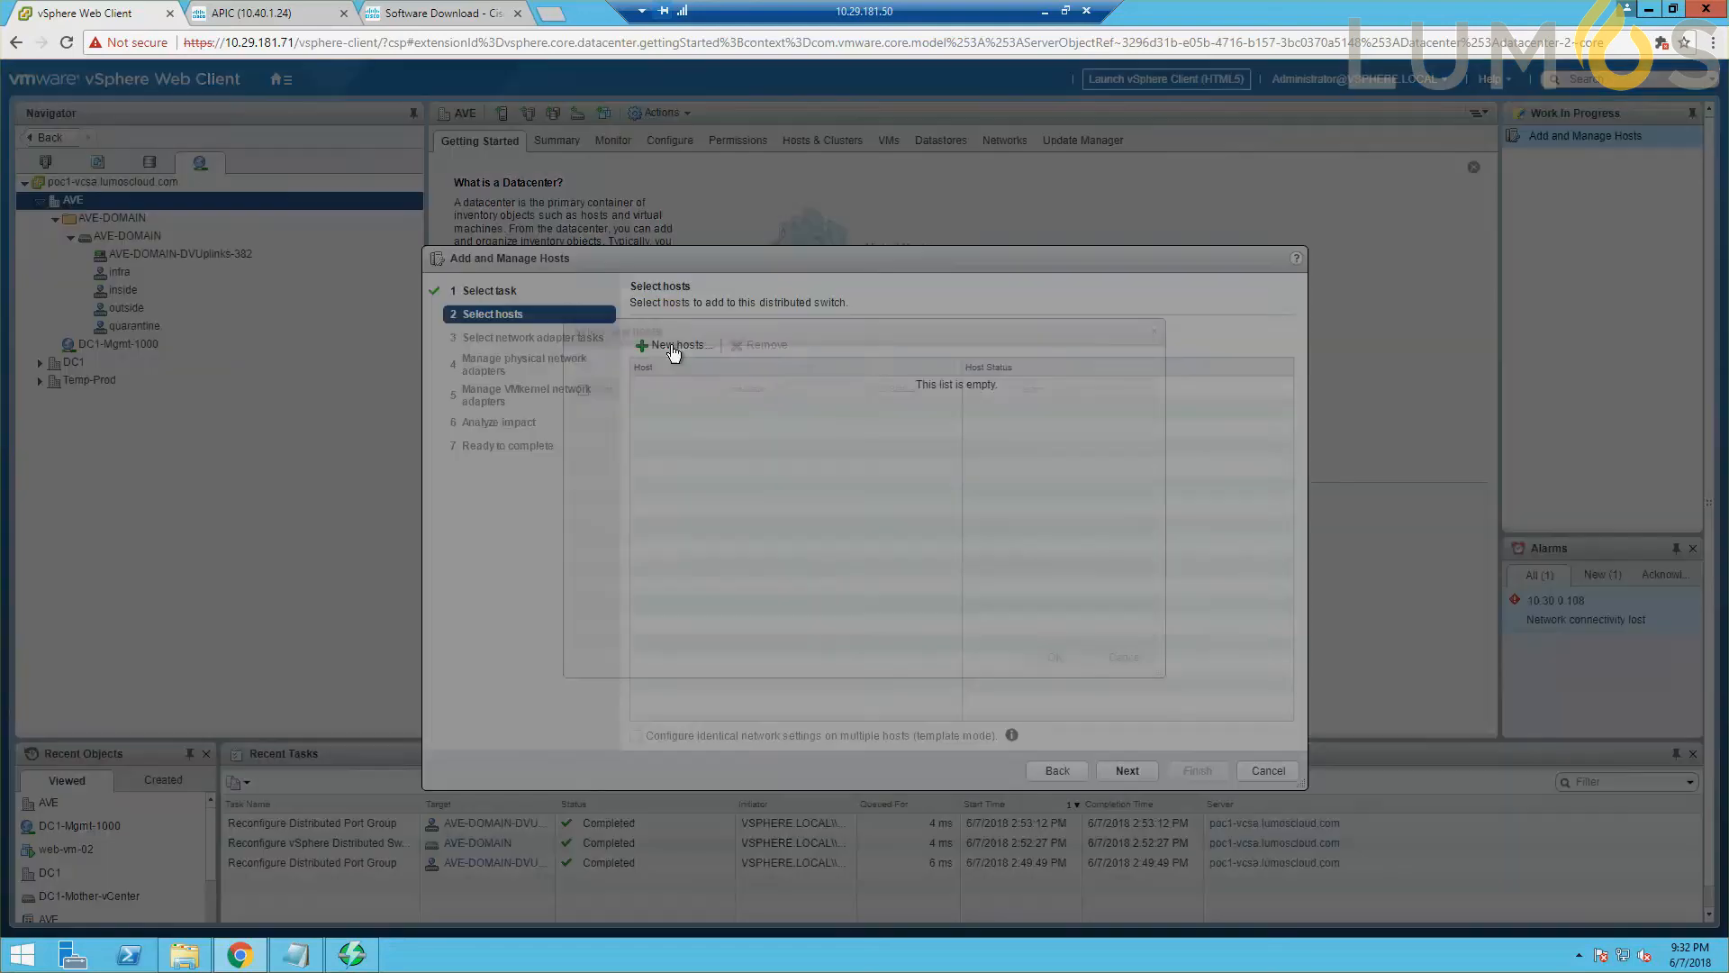
click(582, 413)
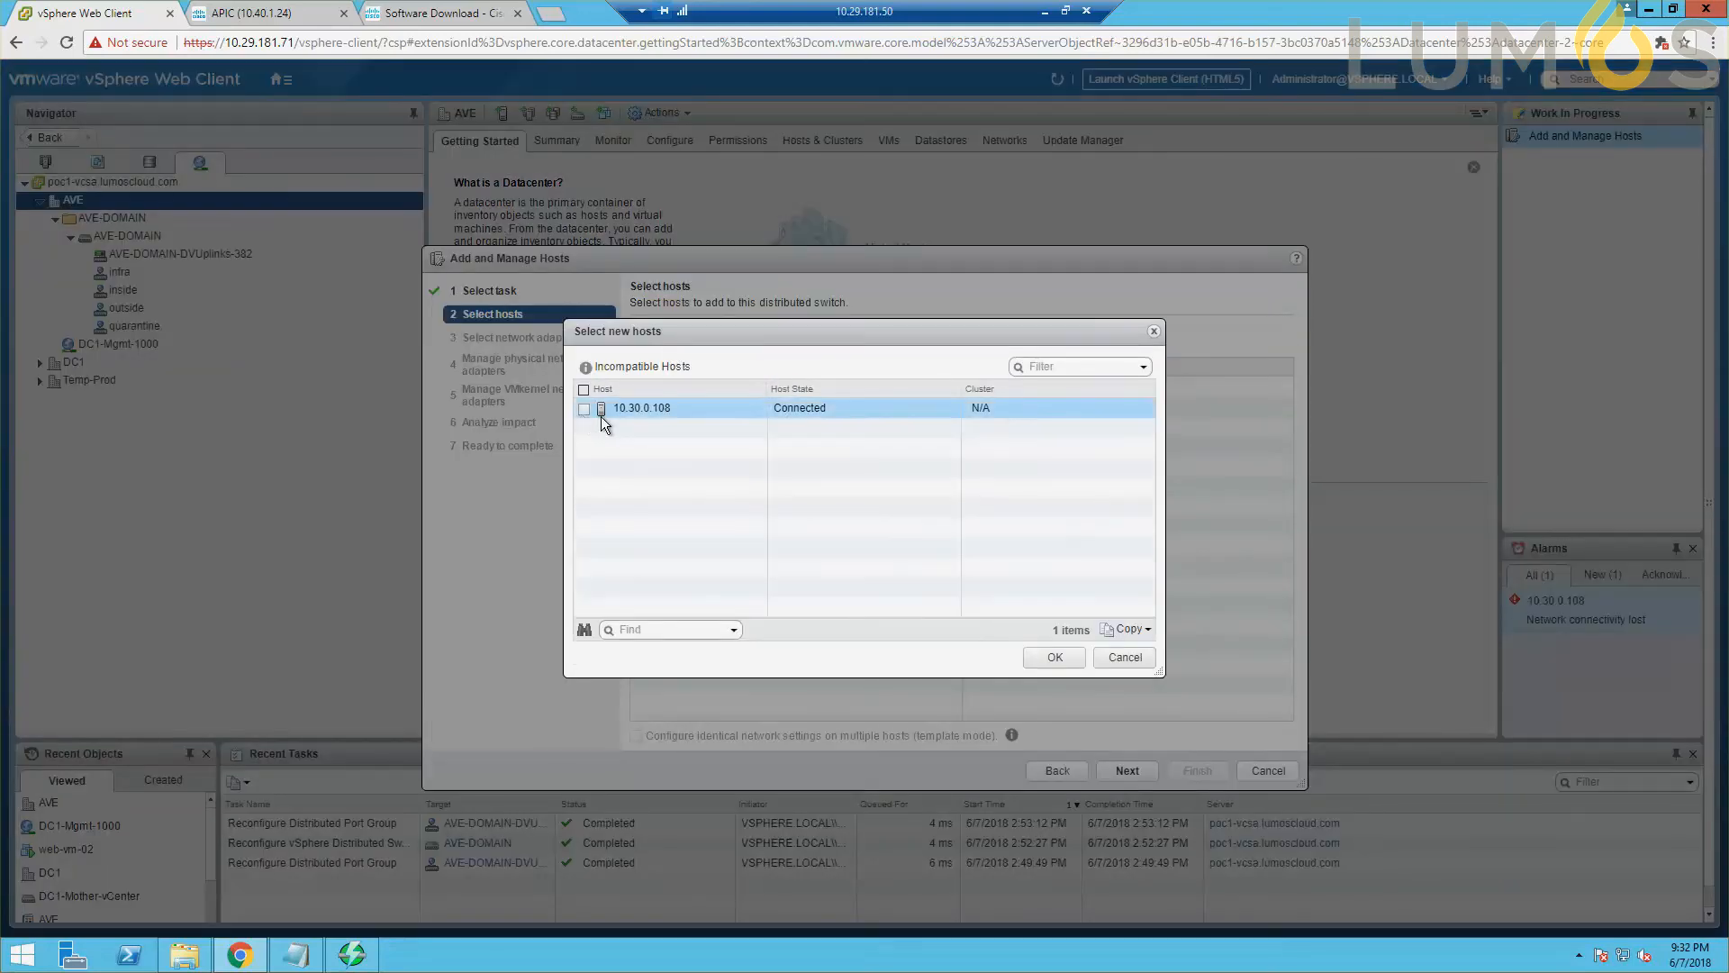
click(1061, 655)
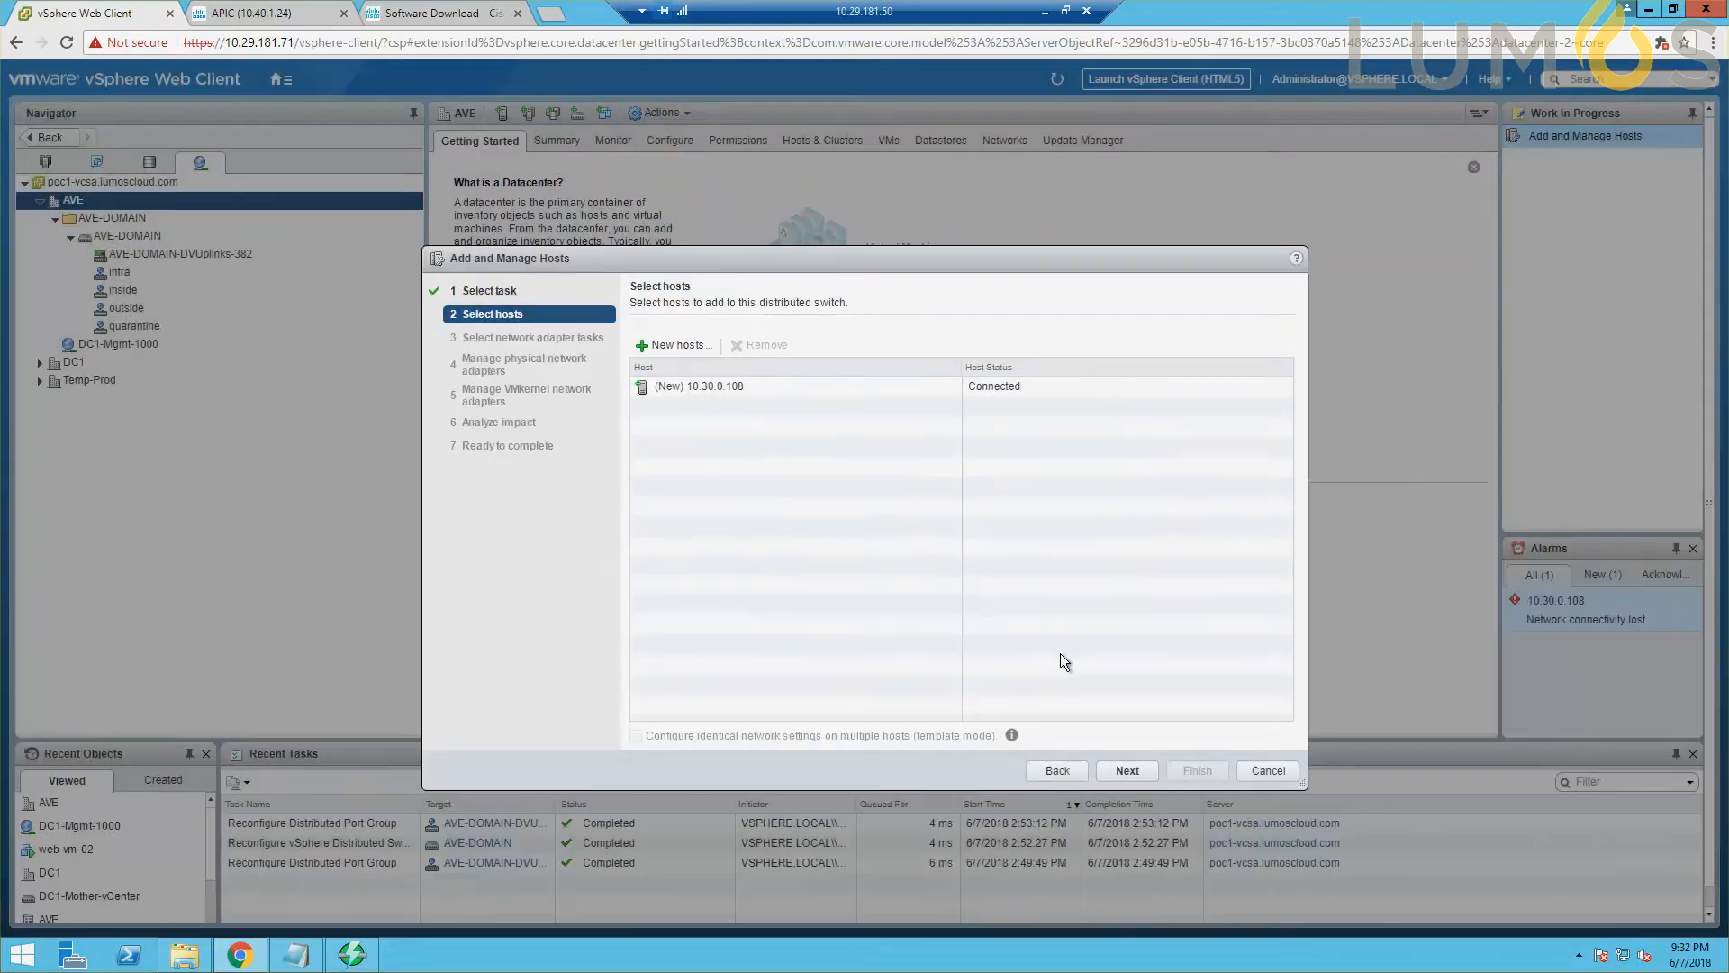
Assign the host's physical adapter vmnic4 to uplink1 and vmnic5 to uplink2.
click(1118, 765)
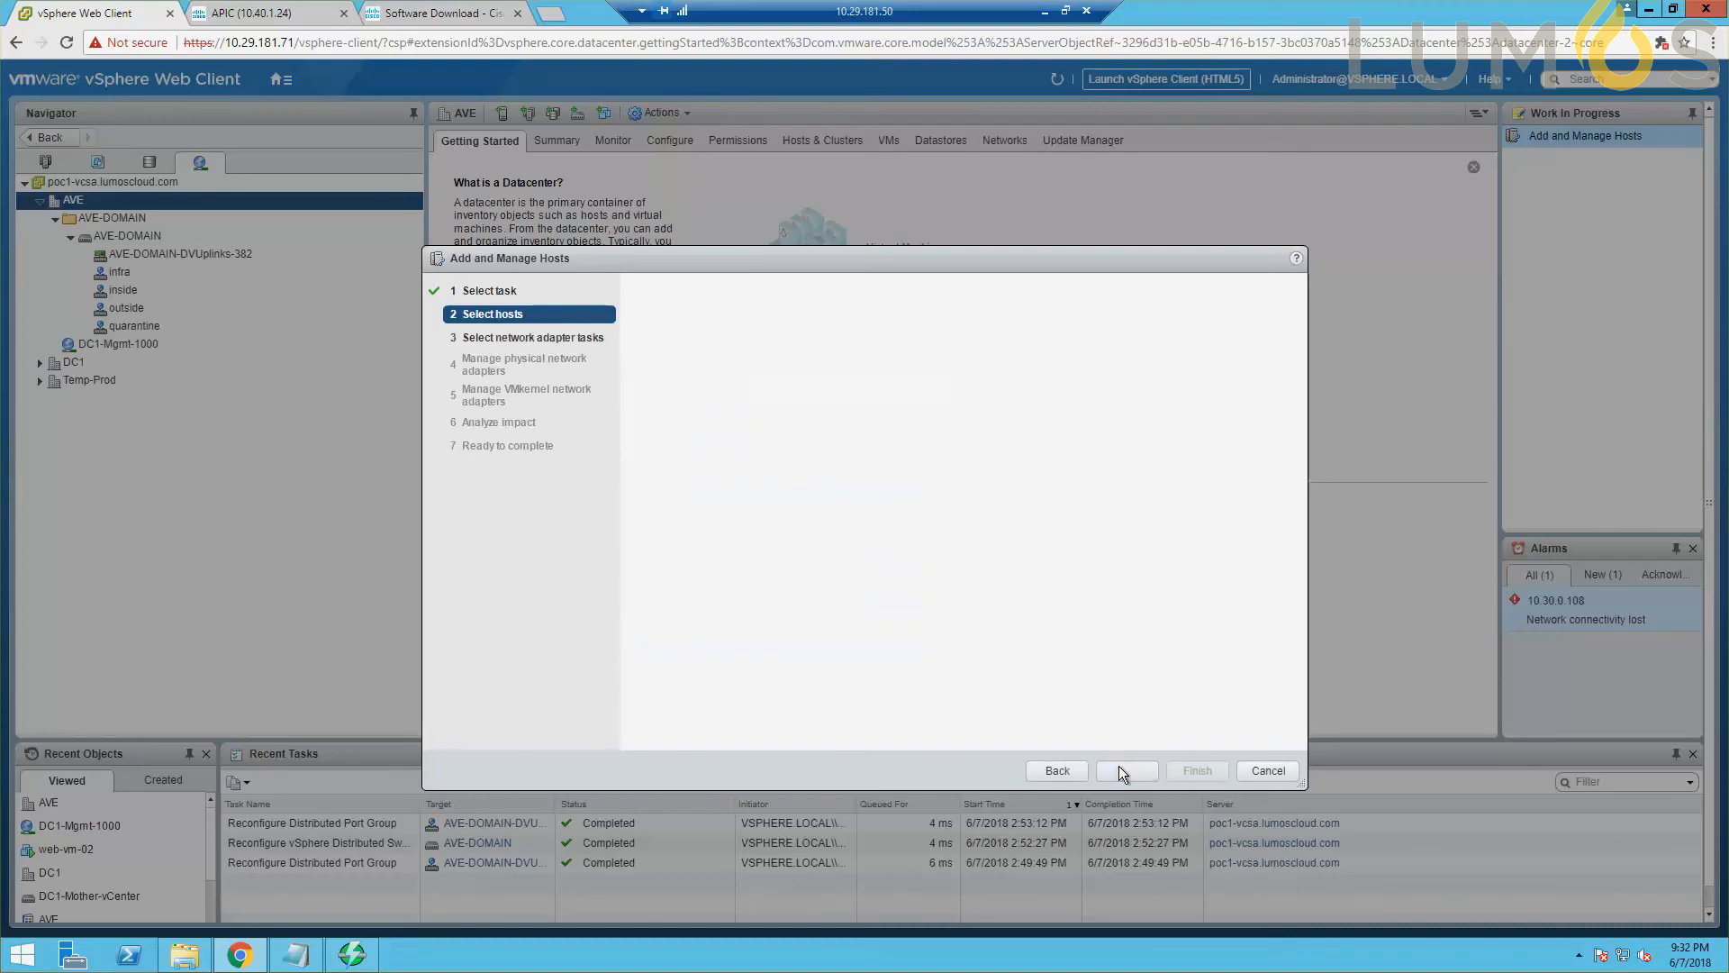
click(1119, 766)
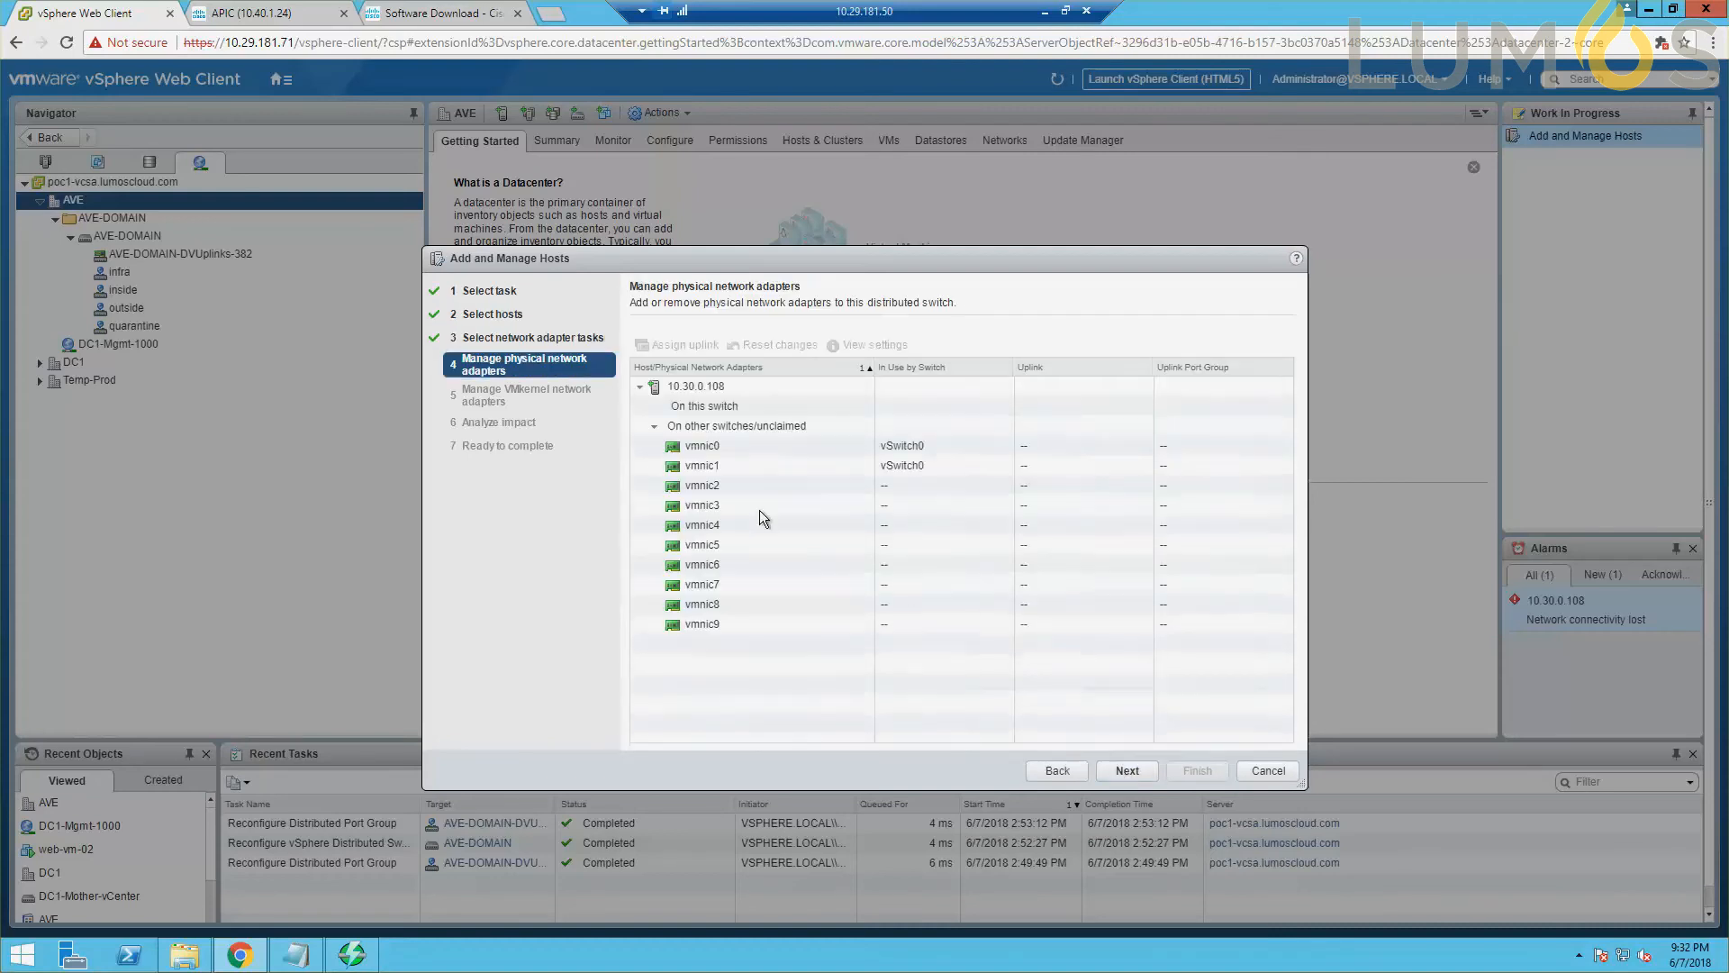
click(738, 524)
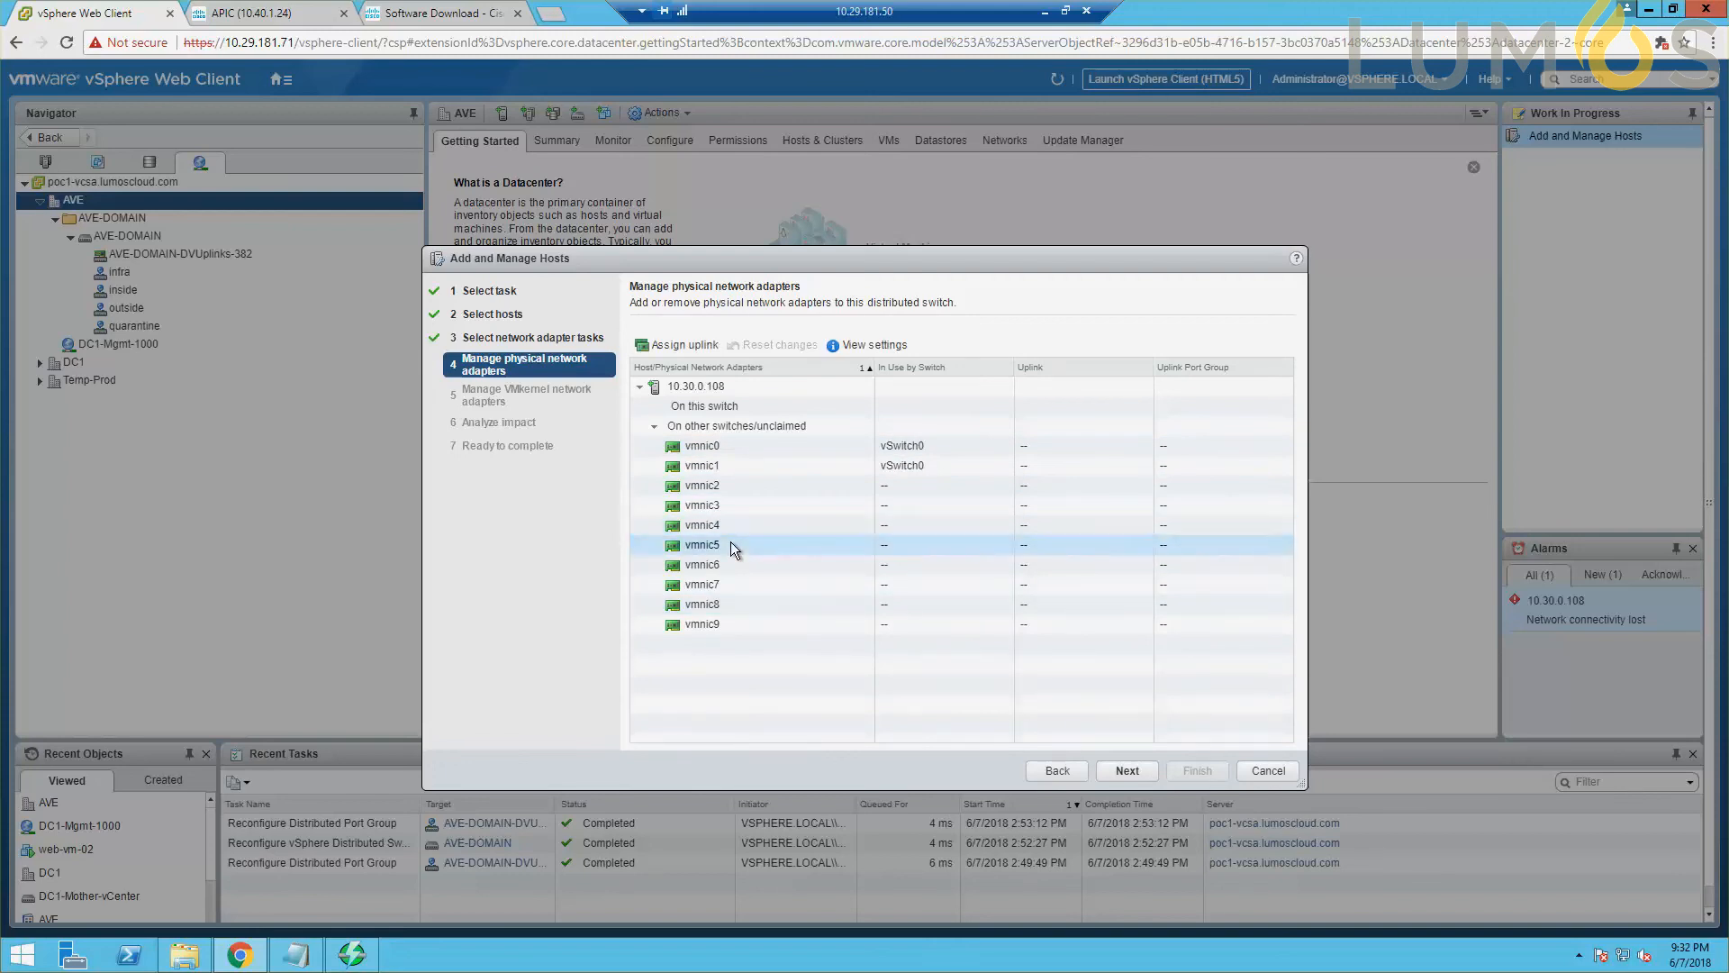
click(692, 348)
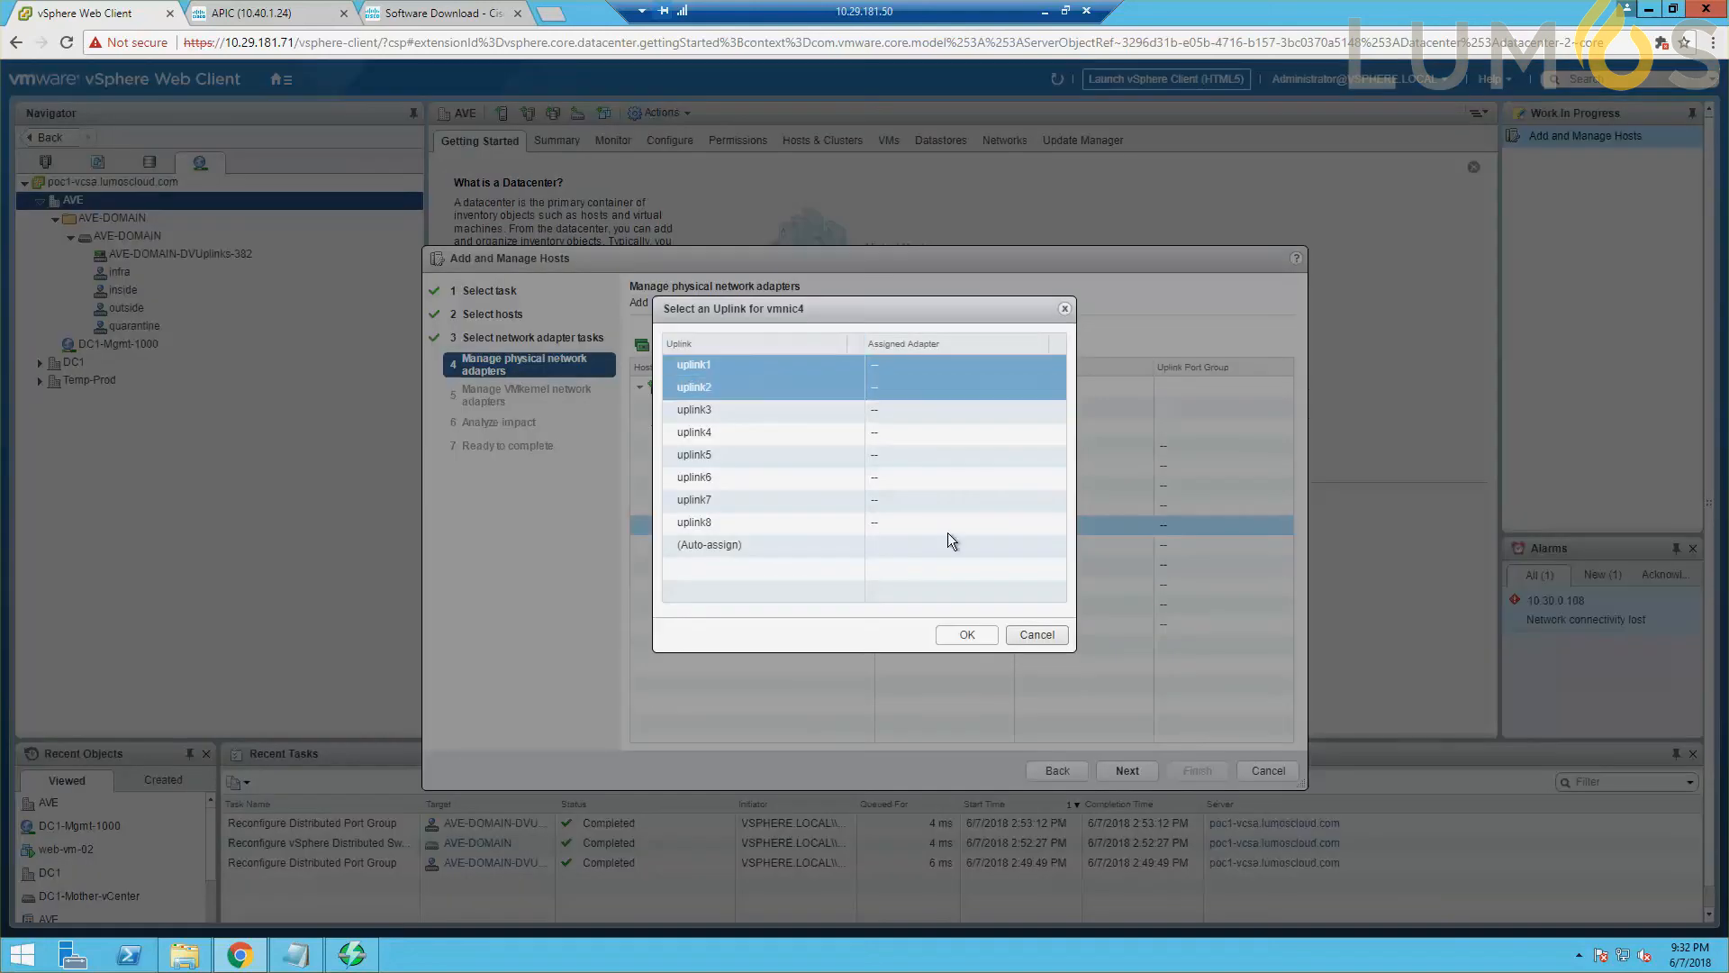
click(982, 635)
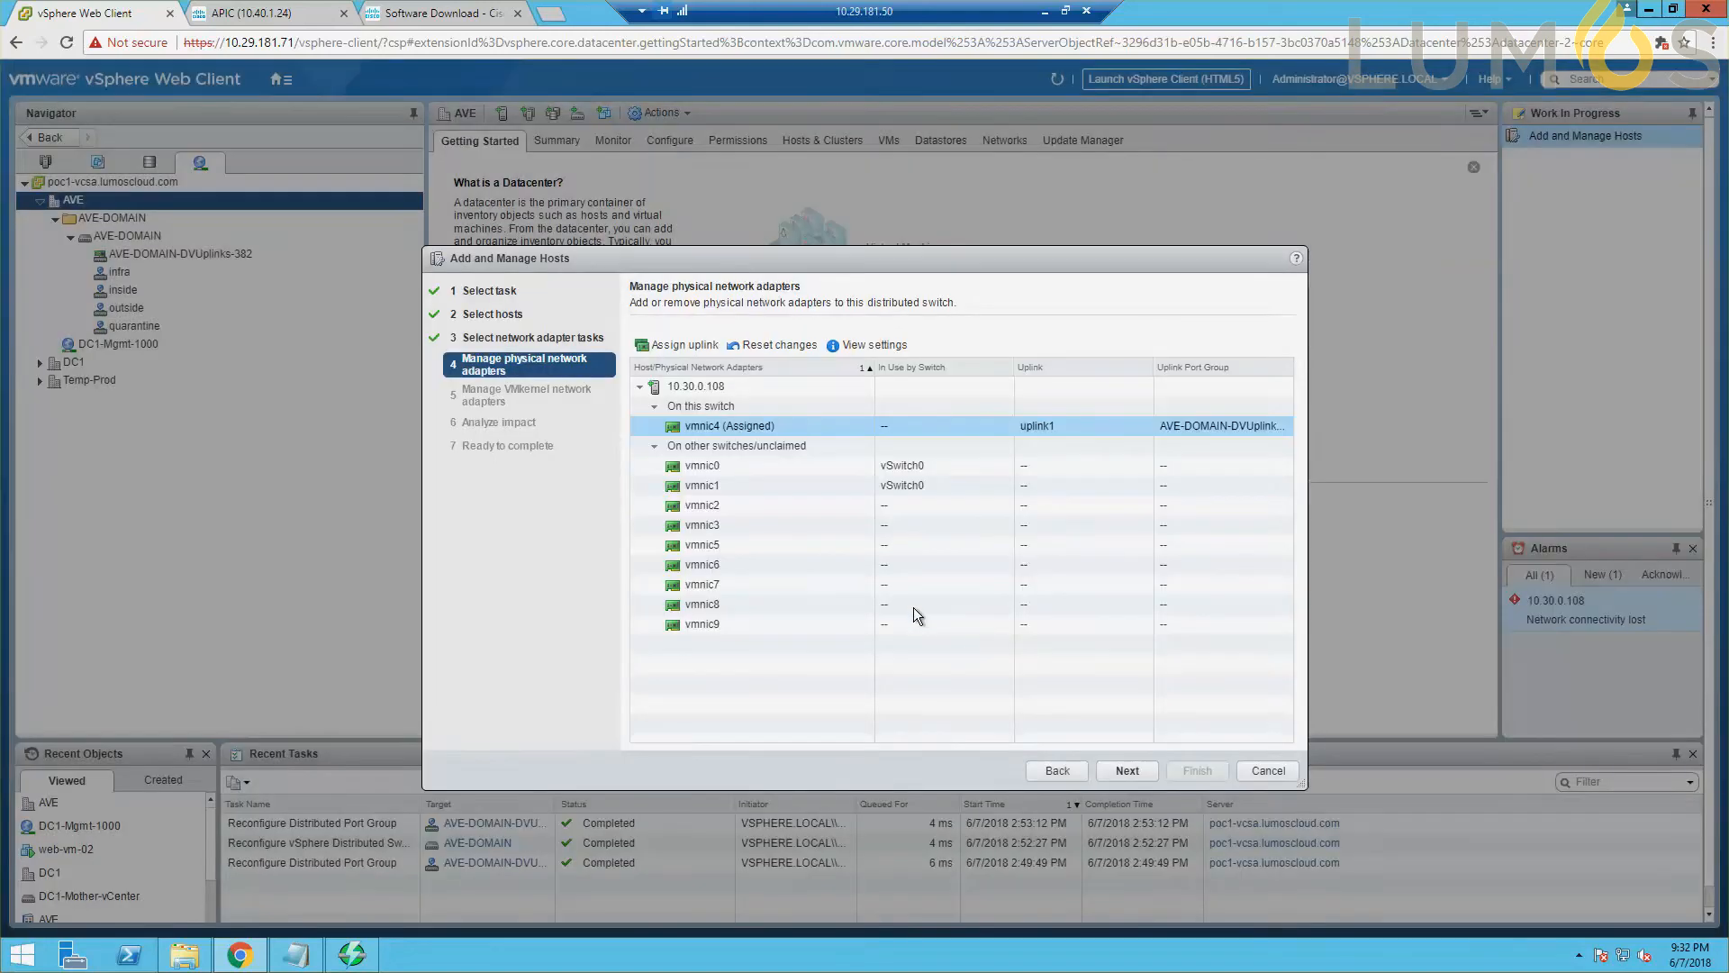
click(718, 546)
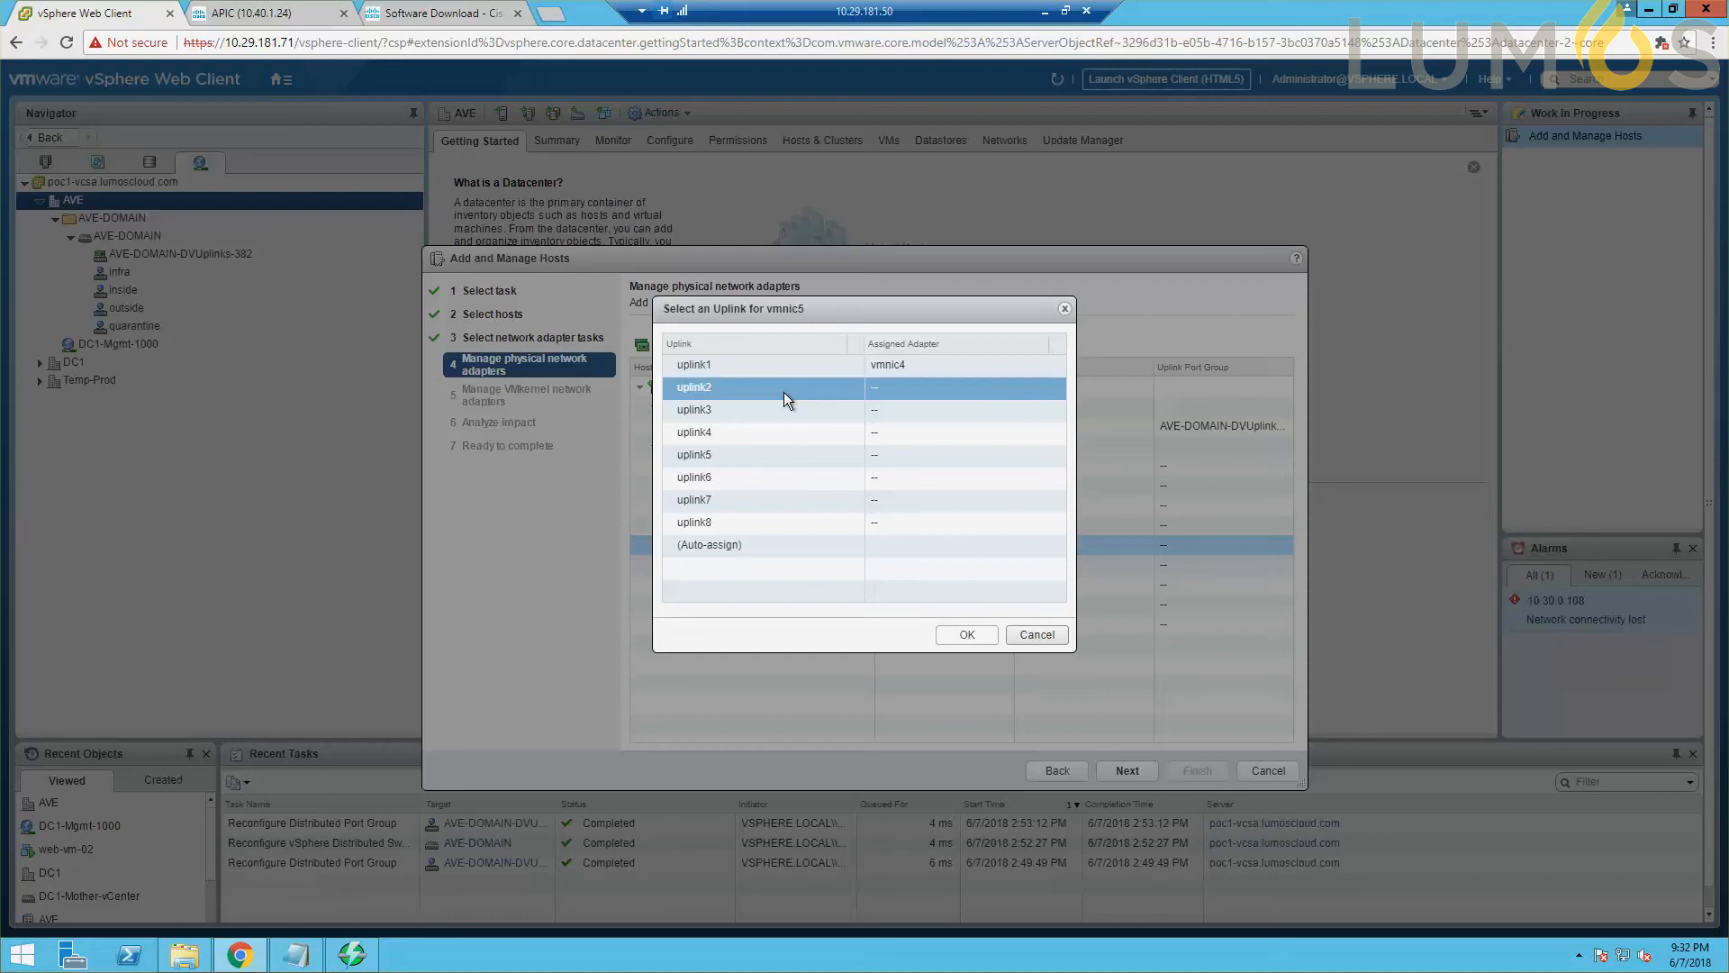
click(969, 632)
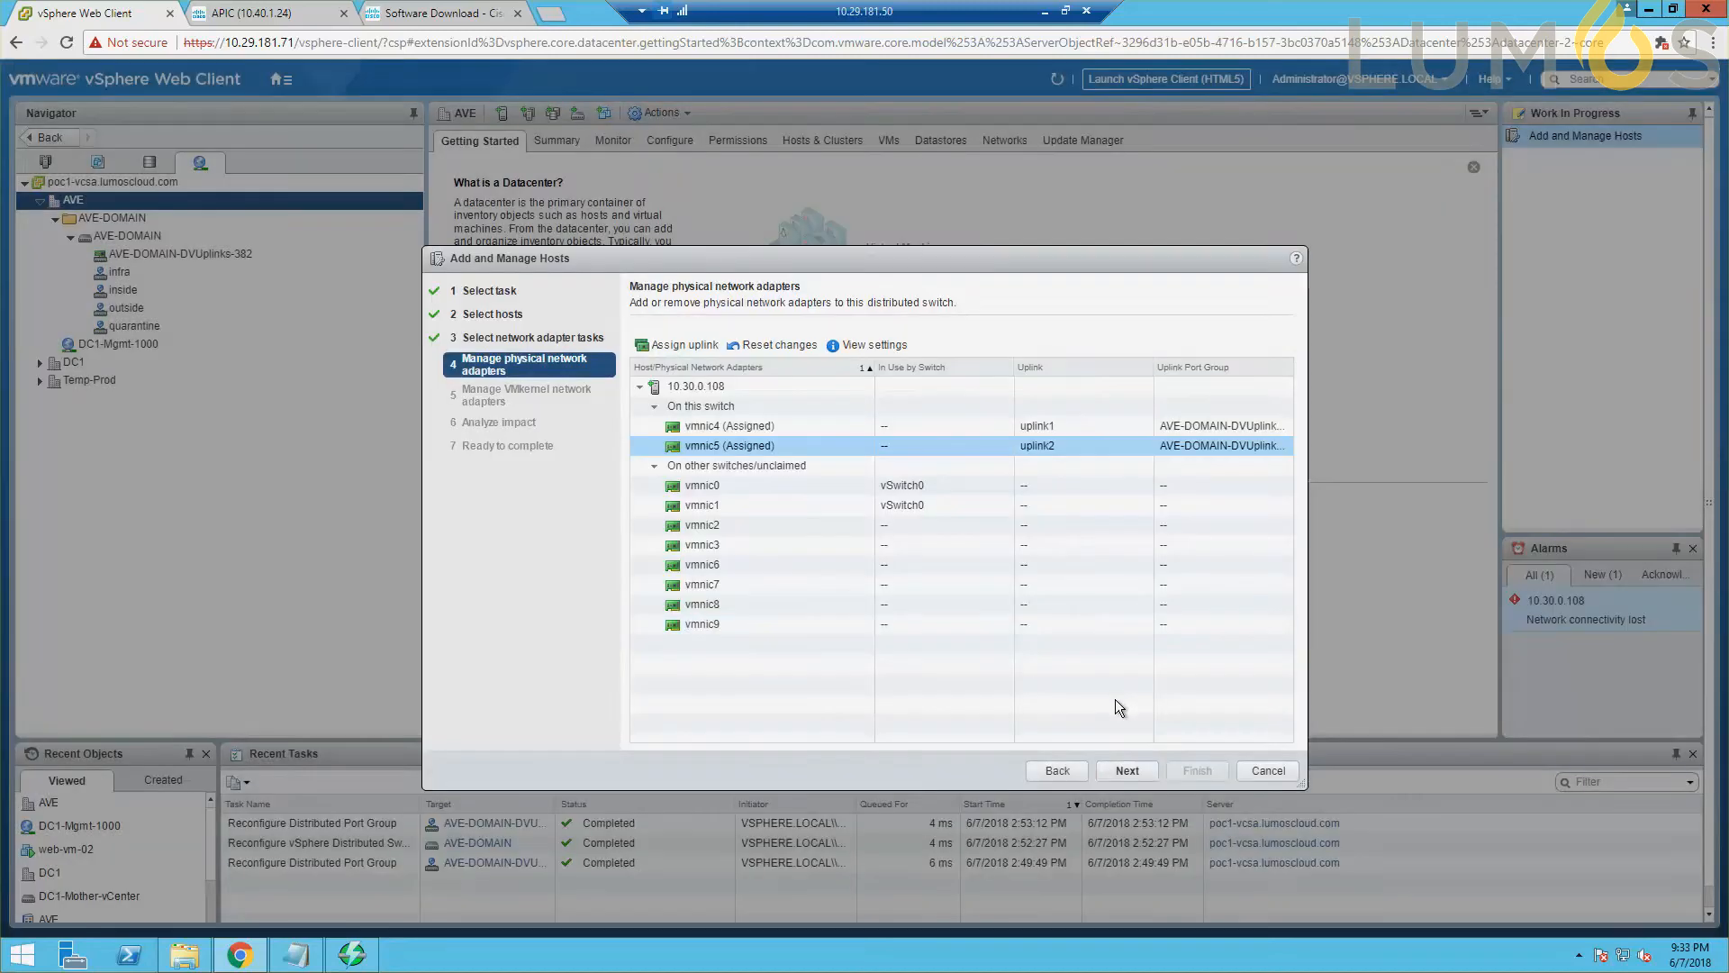
Accept the VMkernel adapter and impact analysis pages without changes and finish adding the host to the distributed switch.
click(1146, 776)
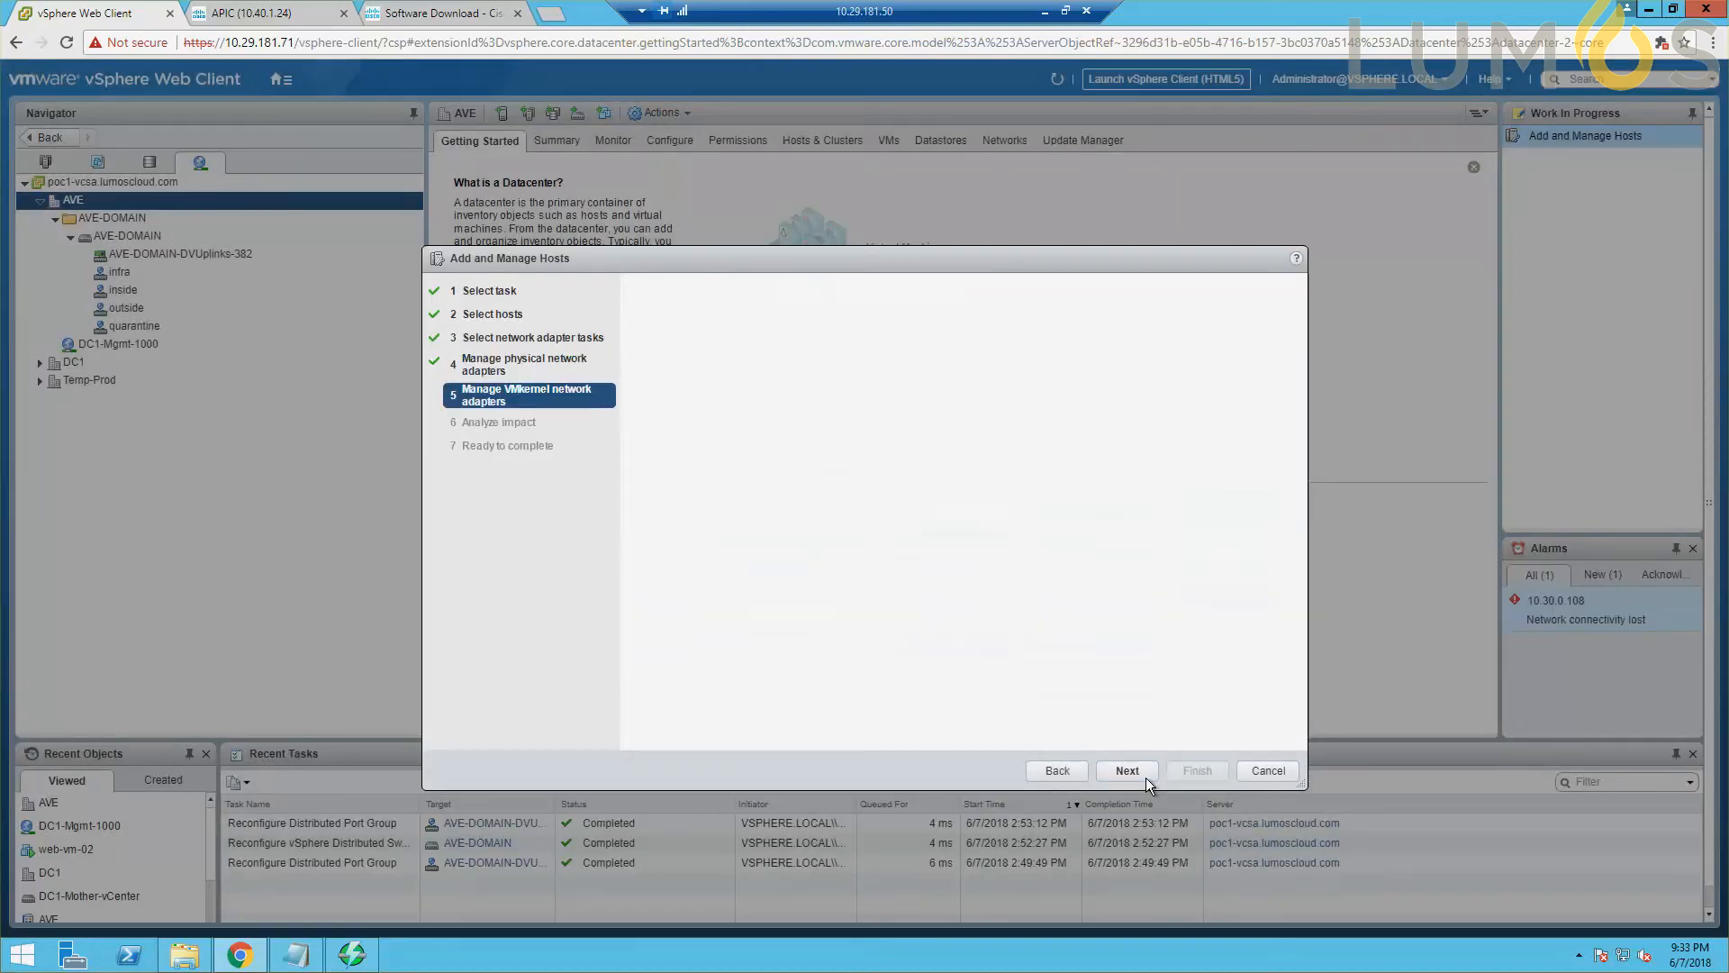
click(1144, 776)
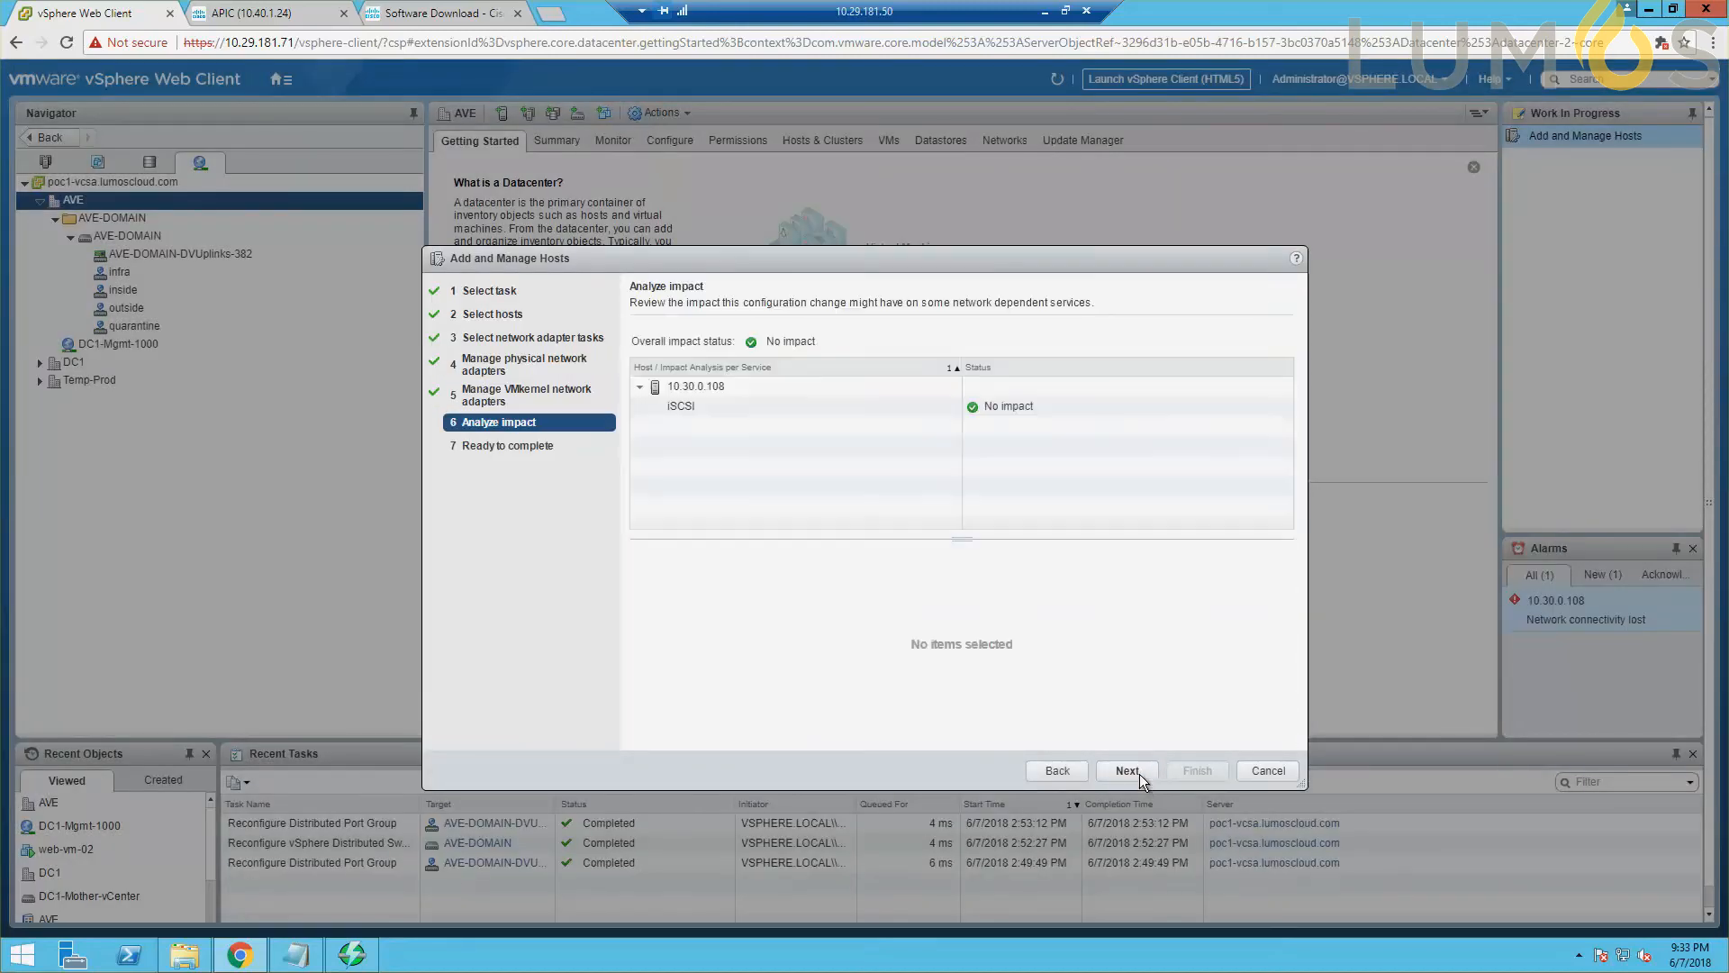
click(1138, 774)
click(1197, 771)
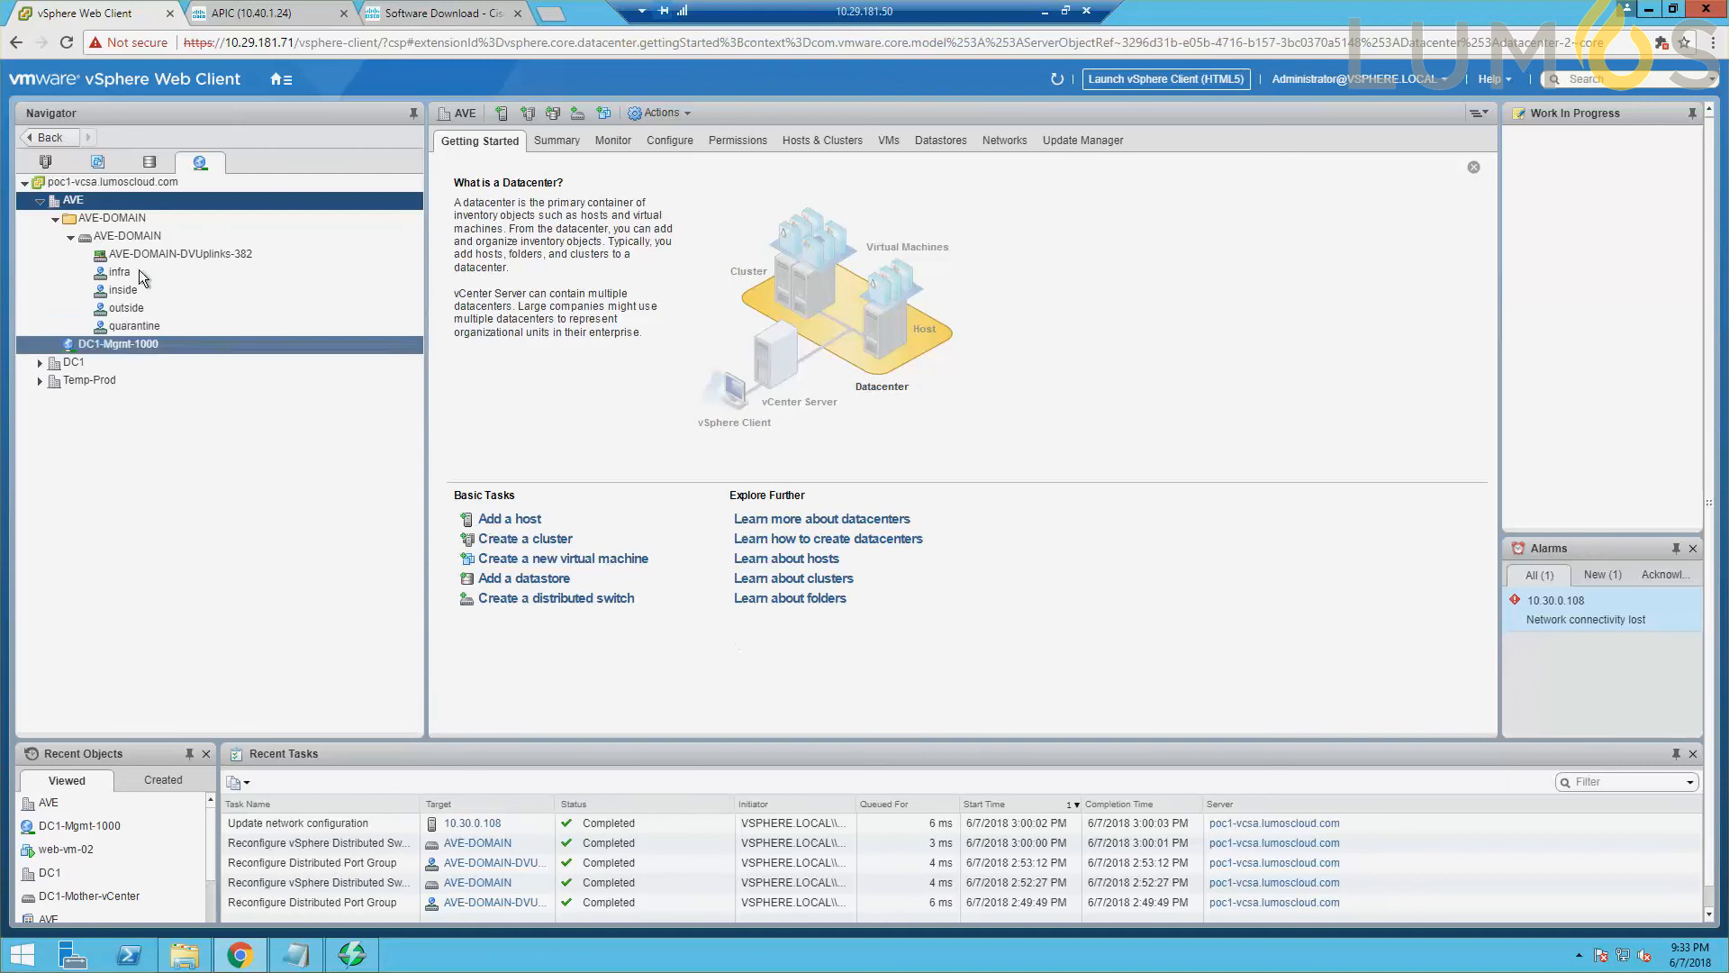
Open the ACI Virtual Edge page of the Cisco ACI Fabric plug-in.
click(252, 273)
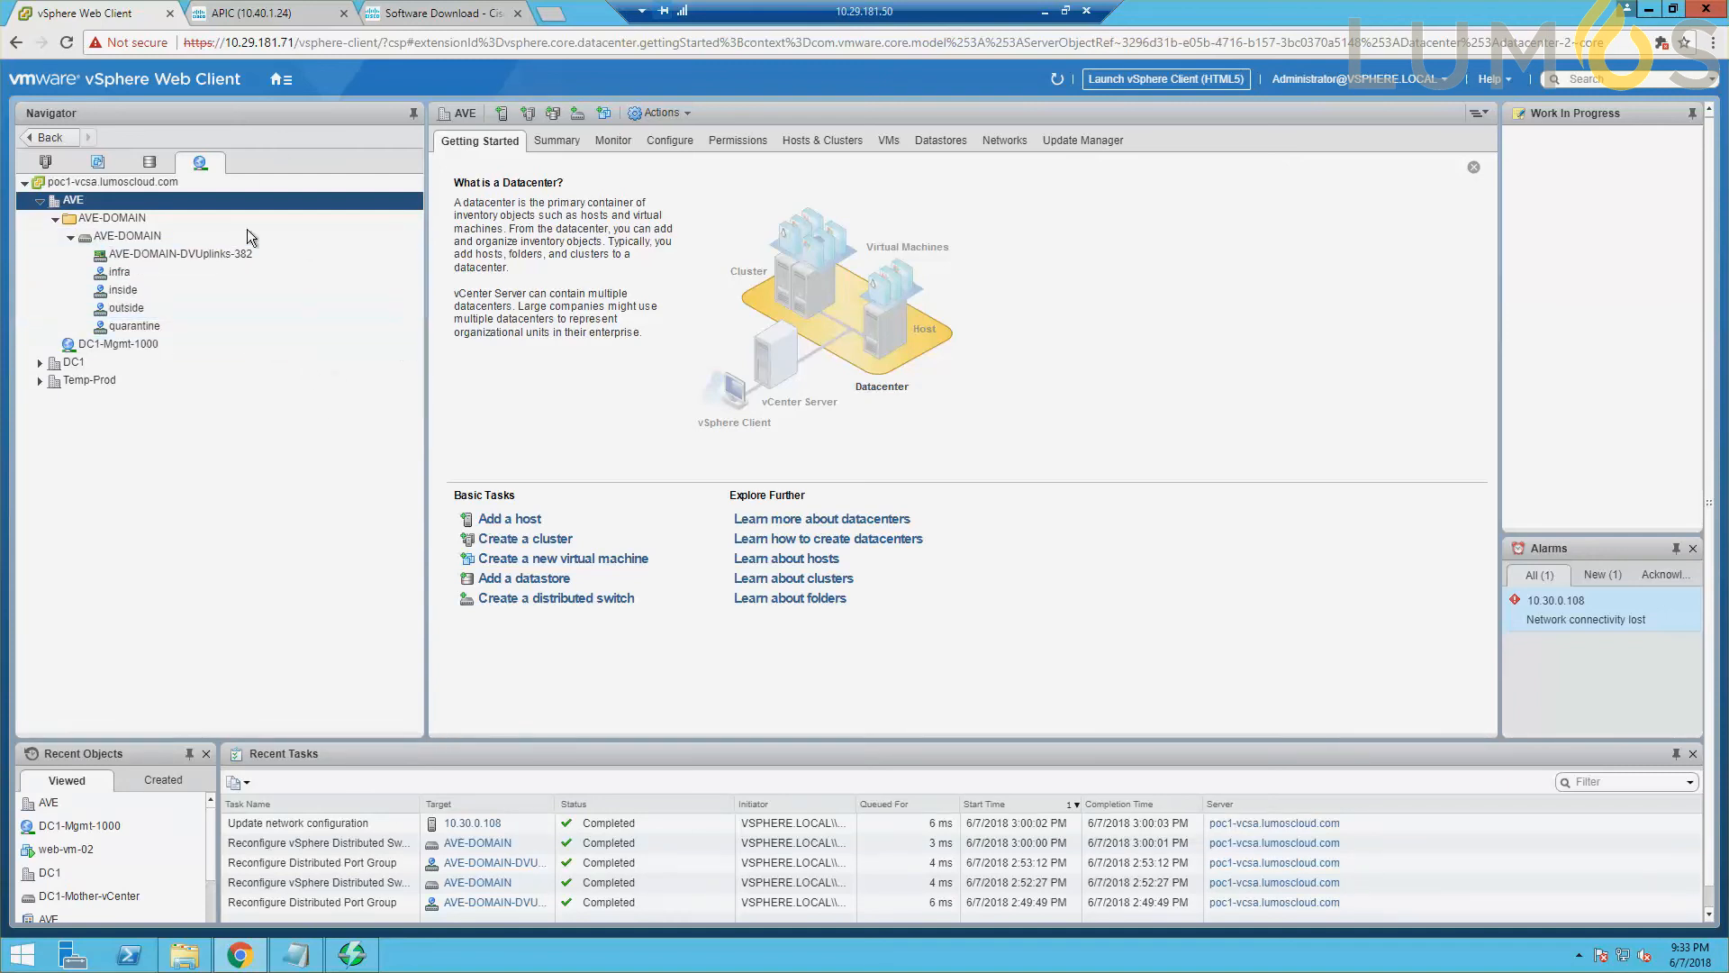
click(281, 80)
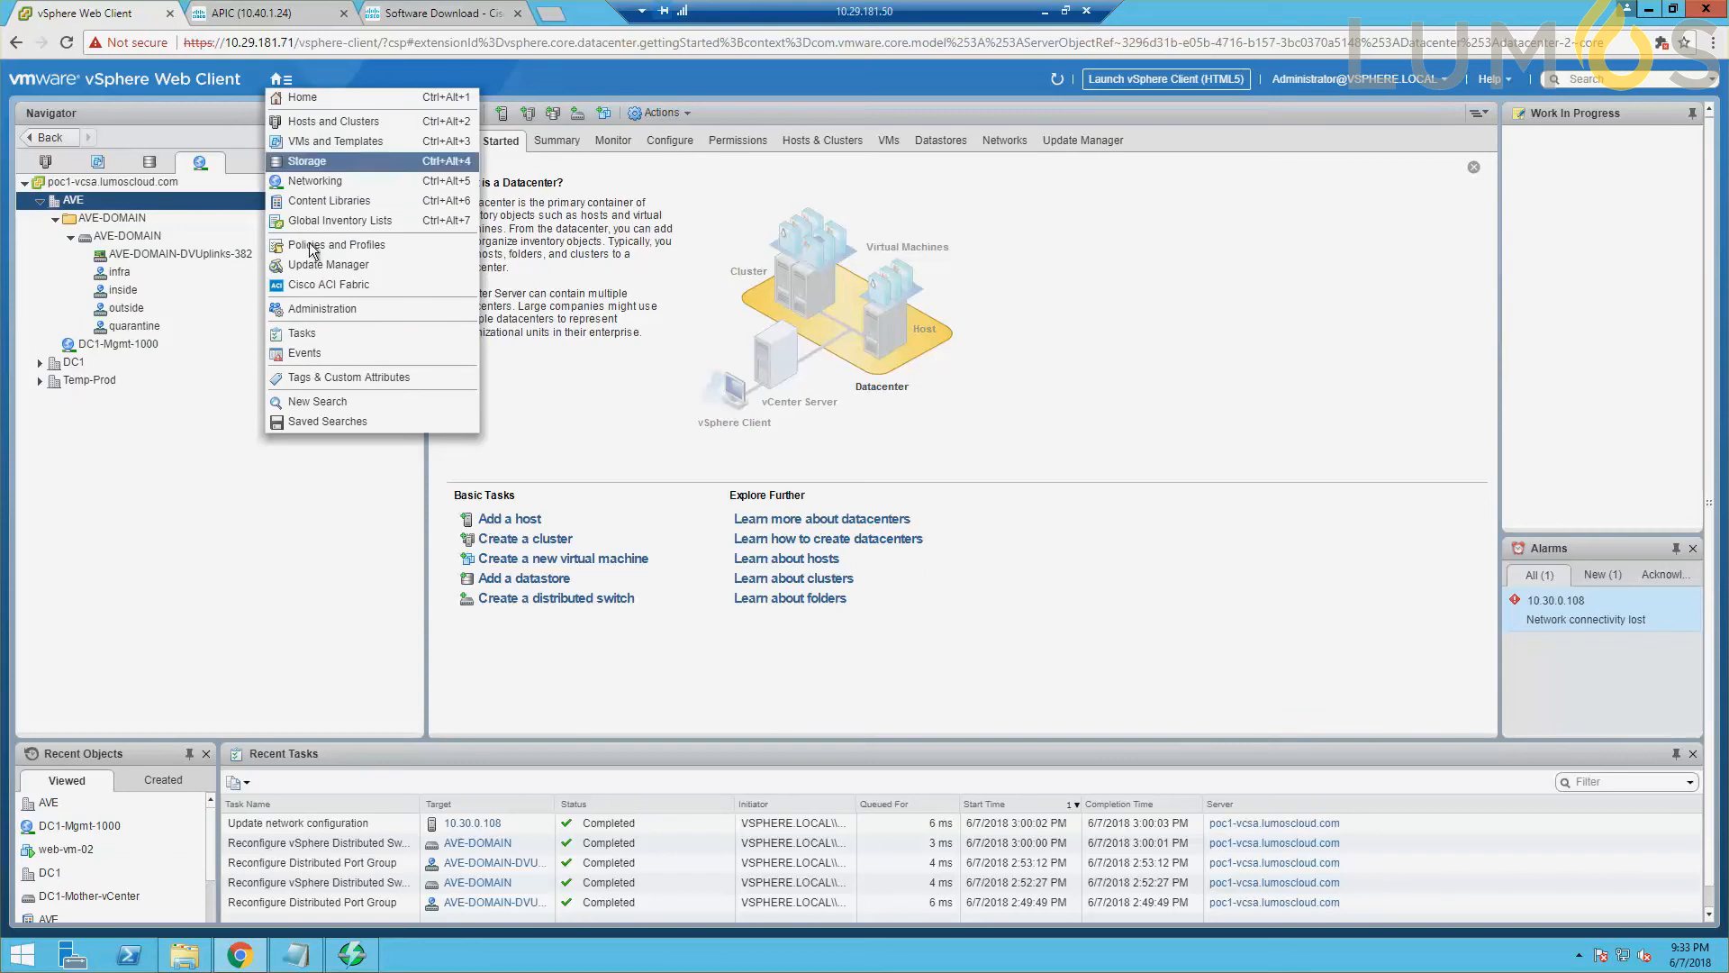
click(317, 284)
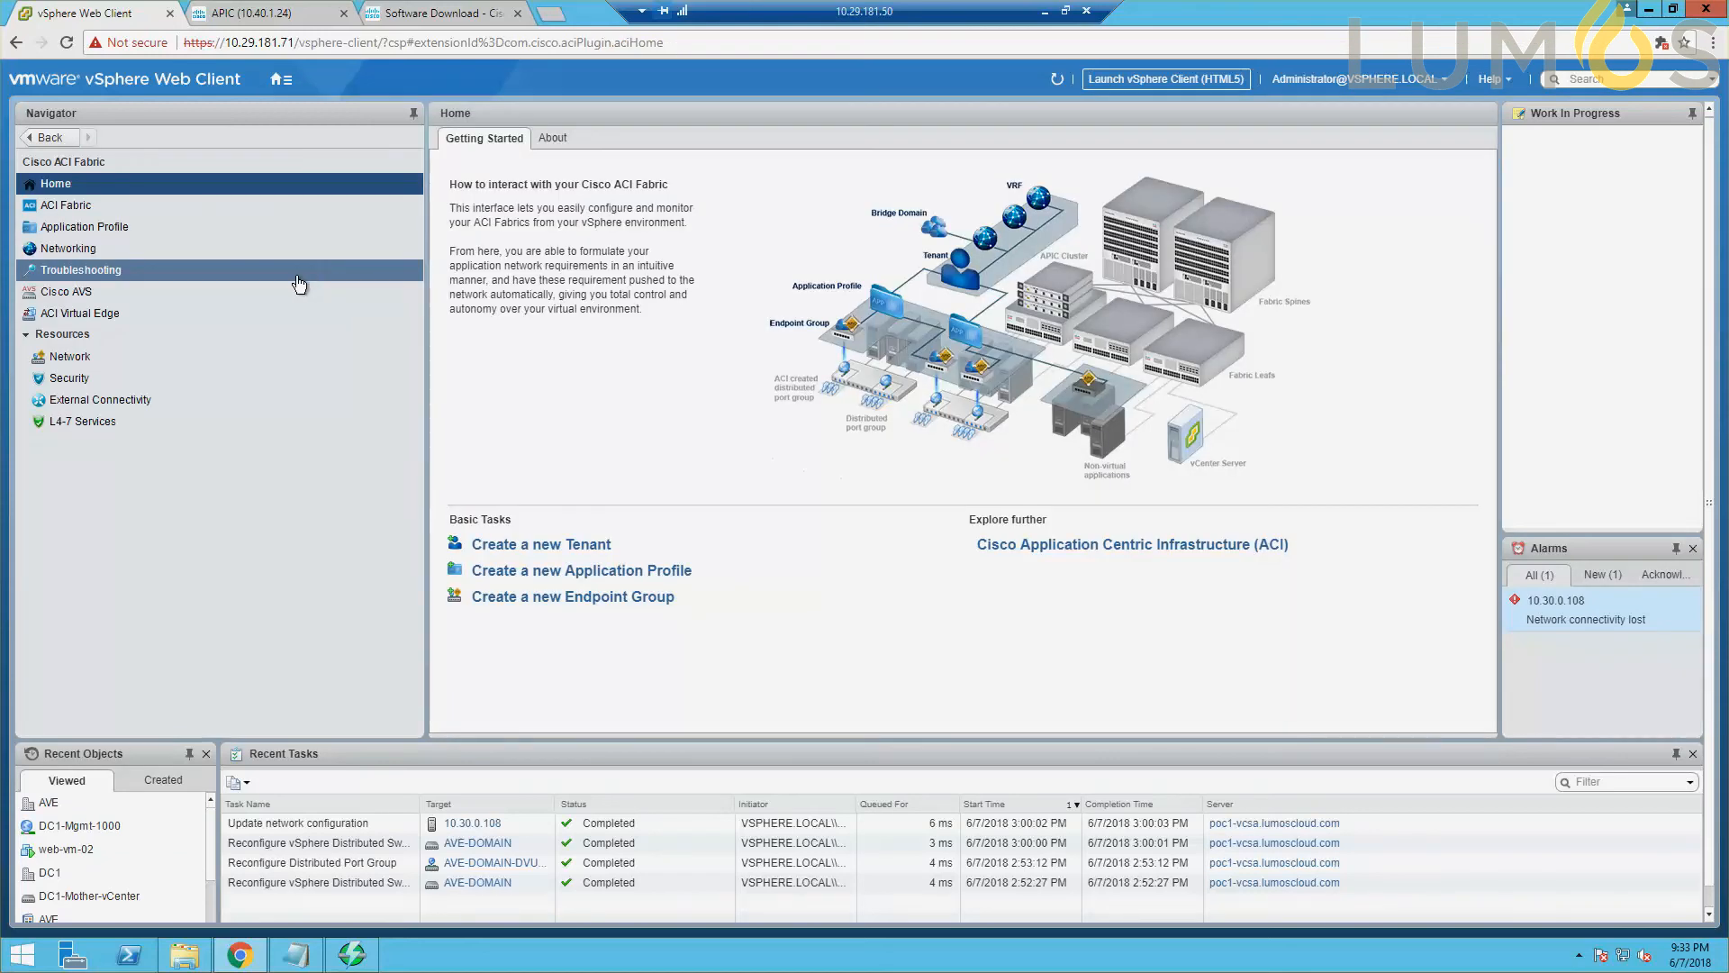
click(137, 317)
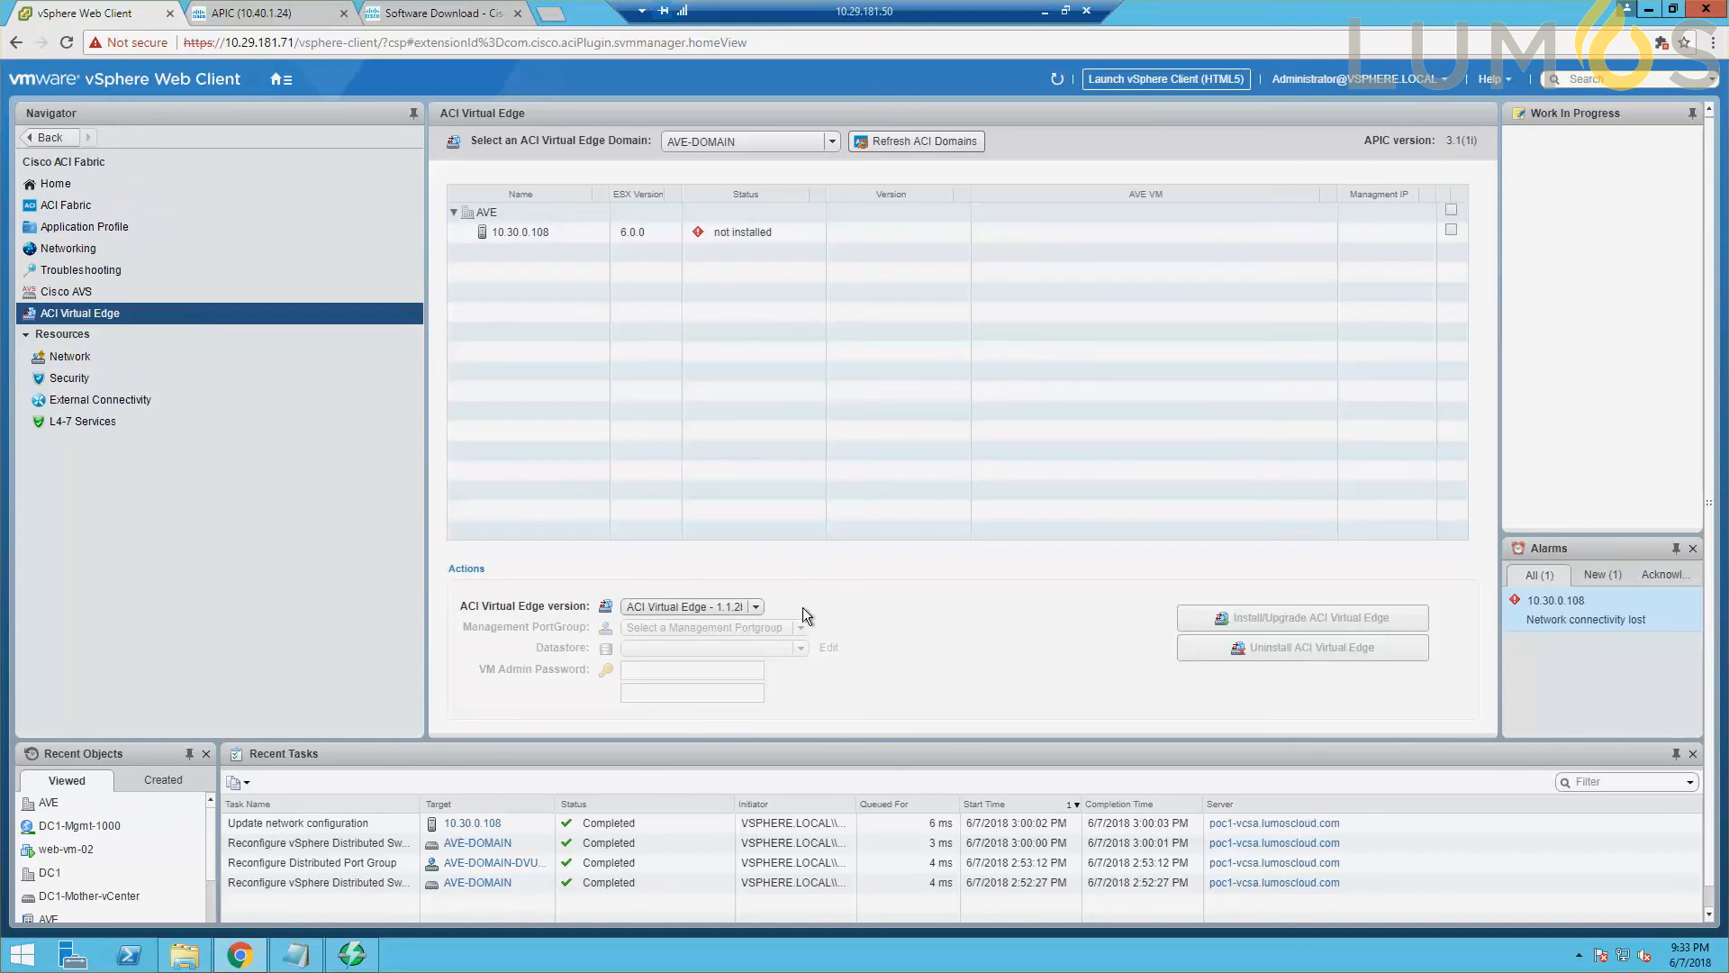
Select all hosts in the AVE datacenter and set the management port group to DC1-Mgmt-1000 (Local vSwitch) - DHCP, keeping the Custom datastore.
click(756, 607)
click(738, 628)
click(1451, 209)
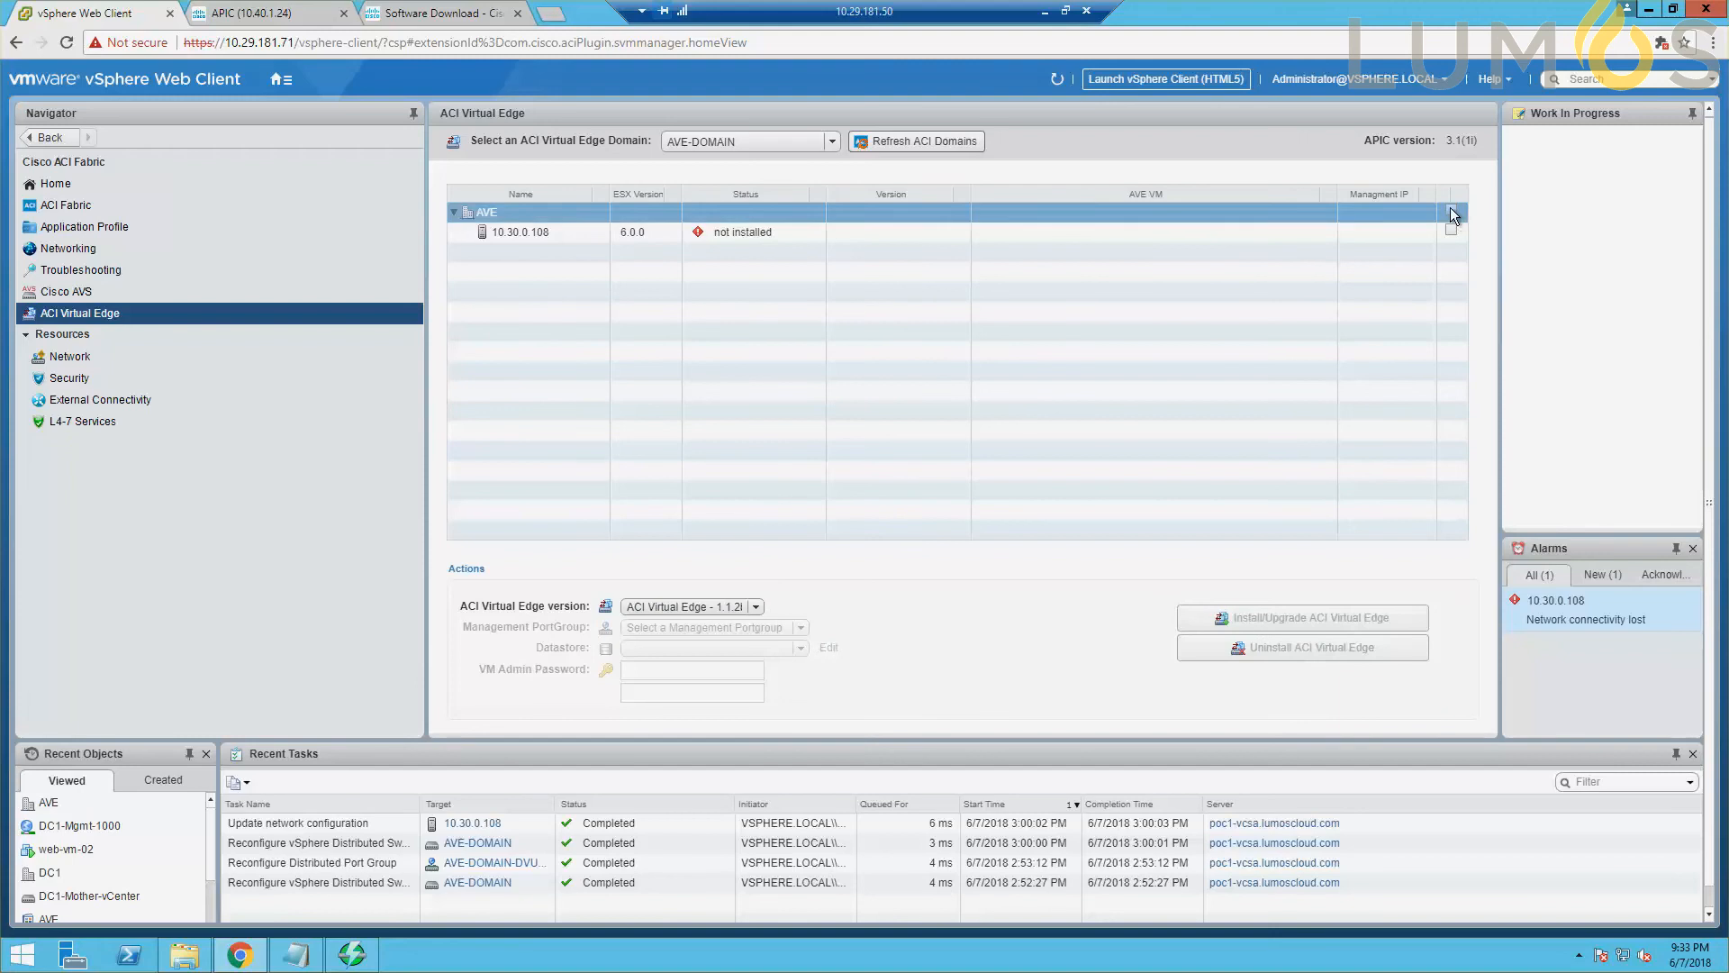
click(1397, 232)
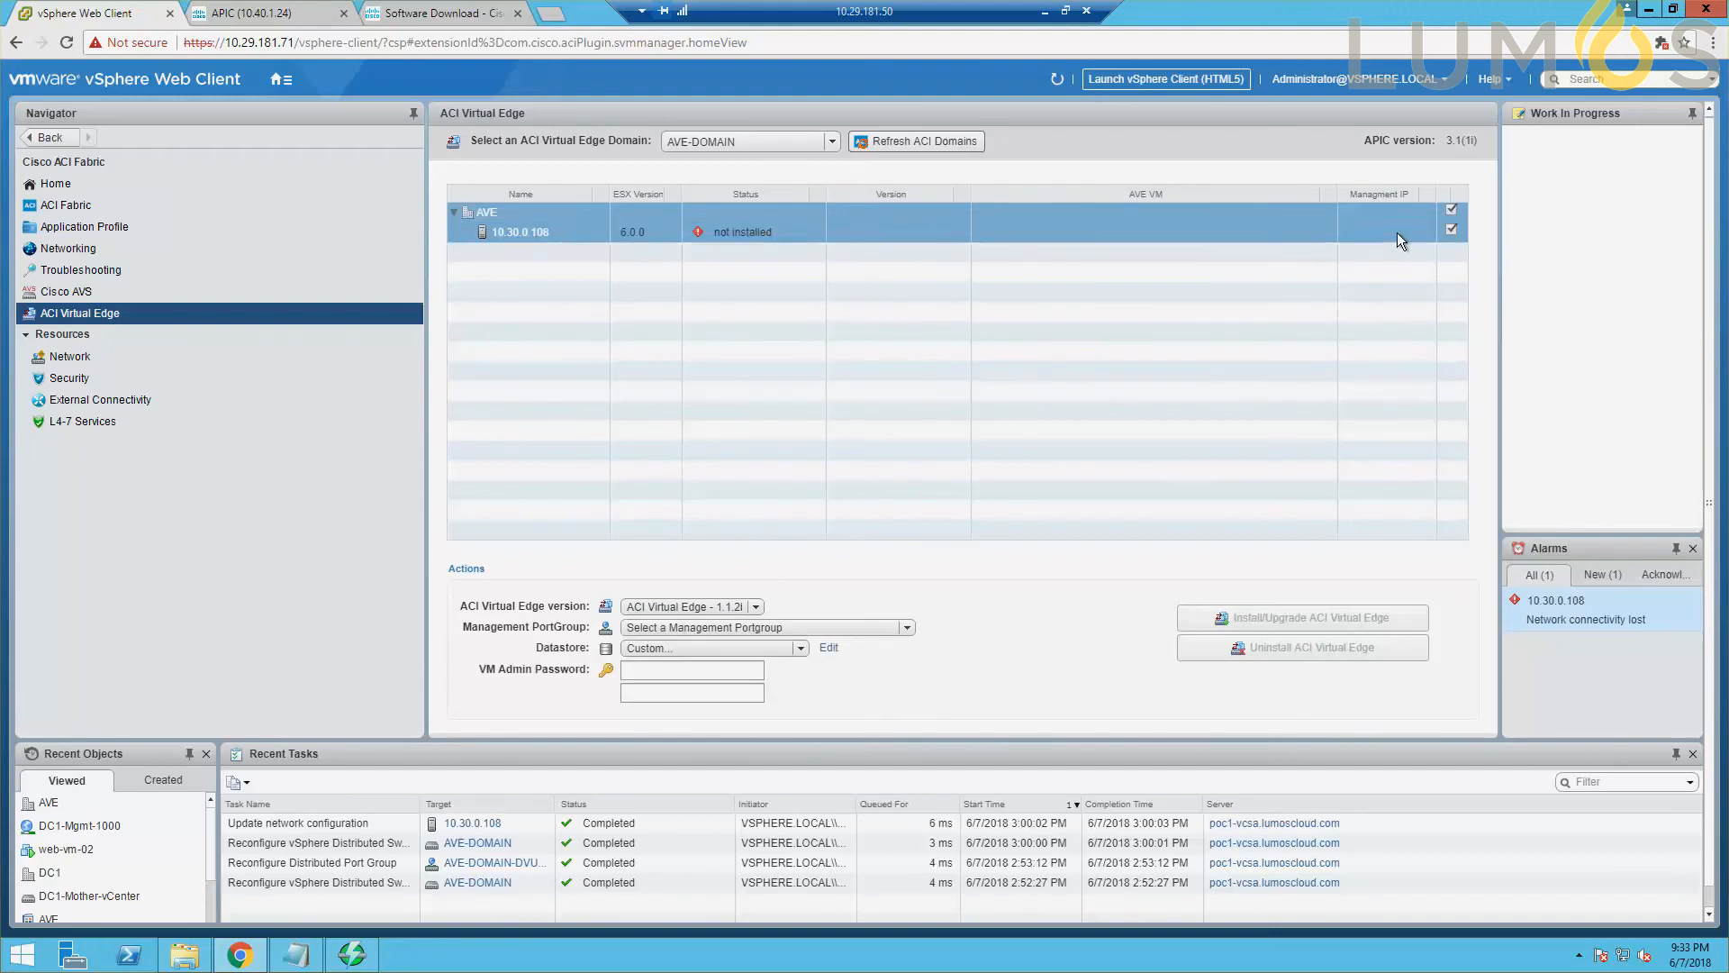
click(744, 628)
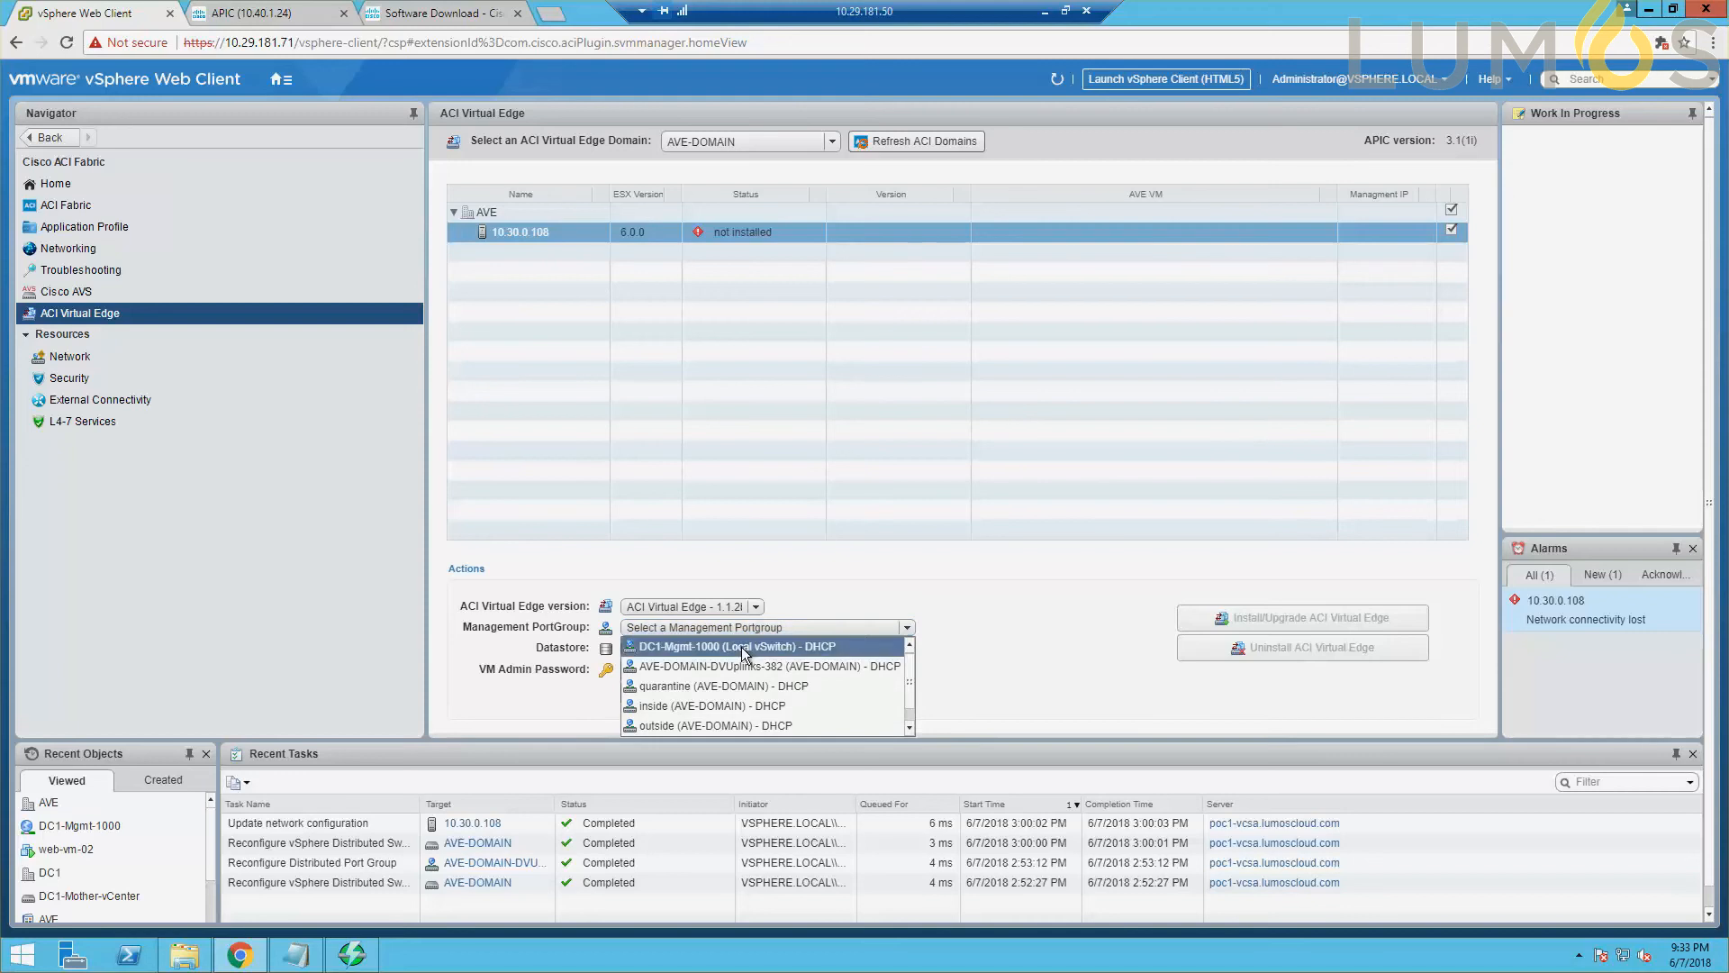
click(744, 648)
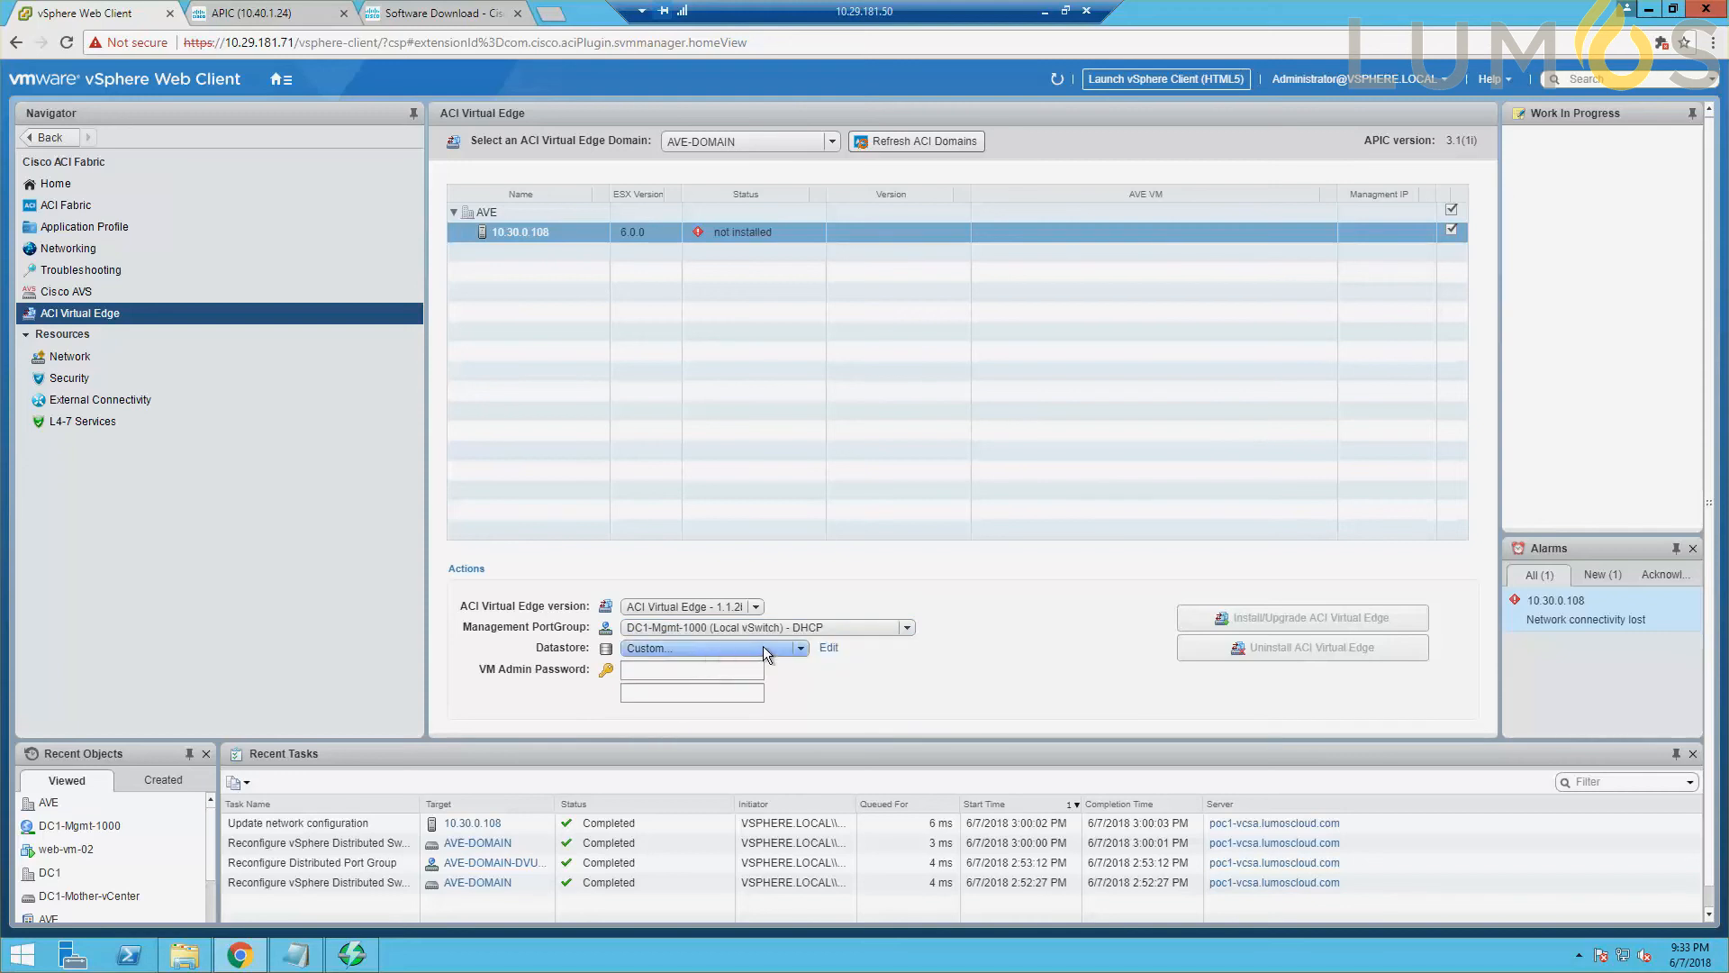
click(800, 650)
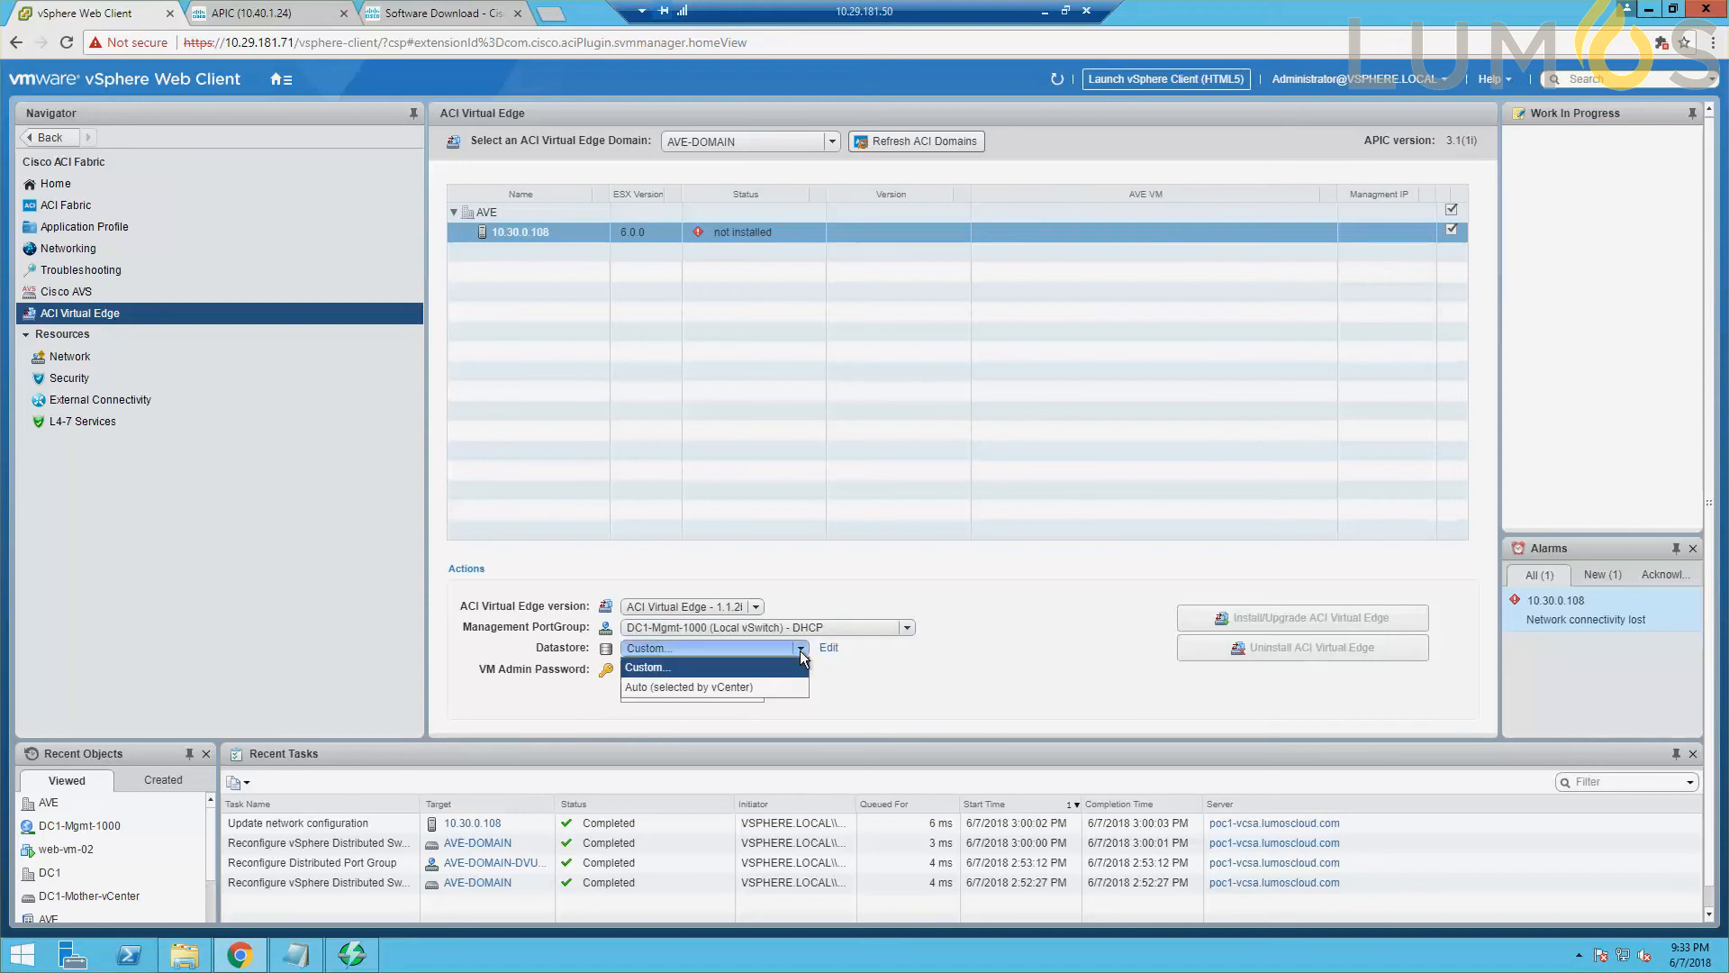
click(838, 677)
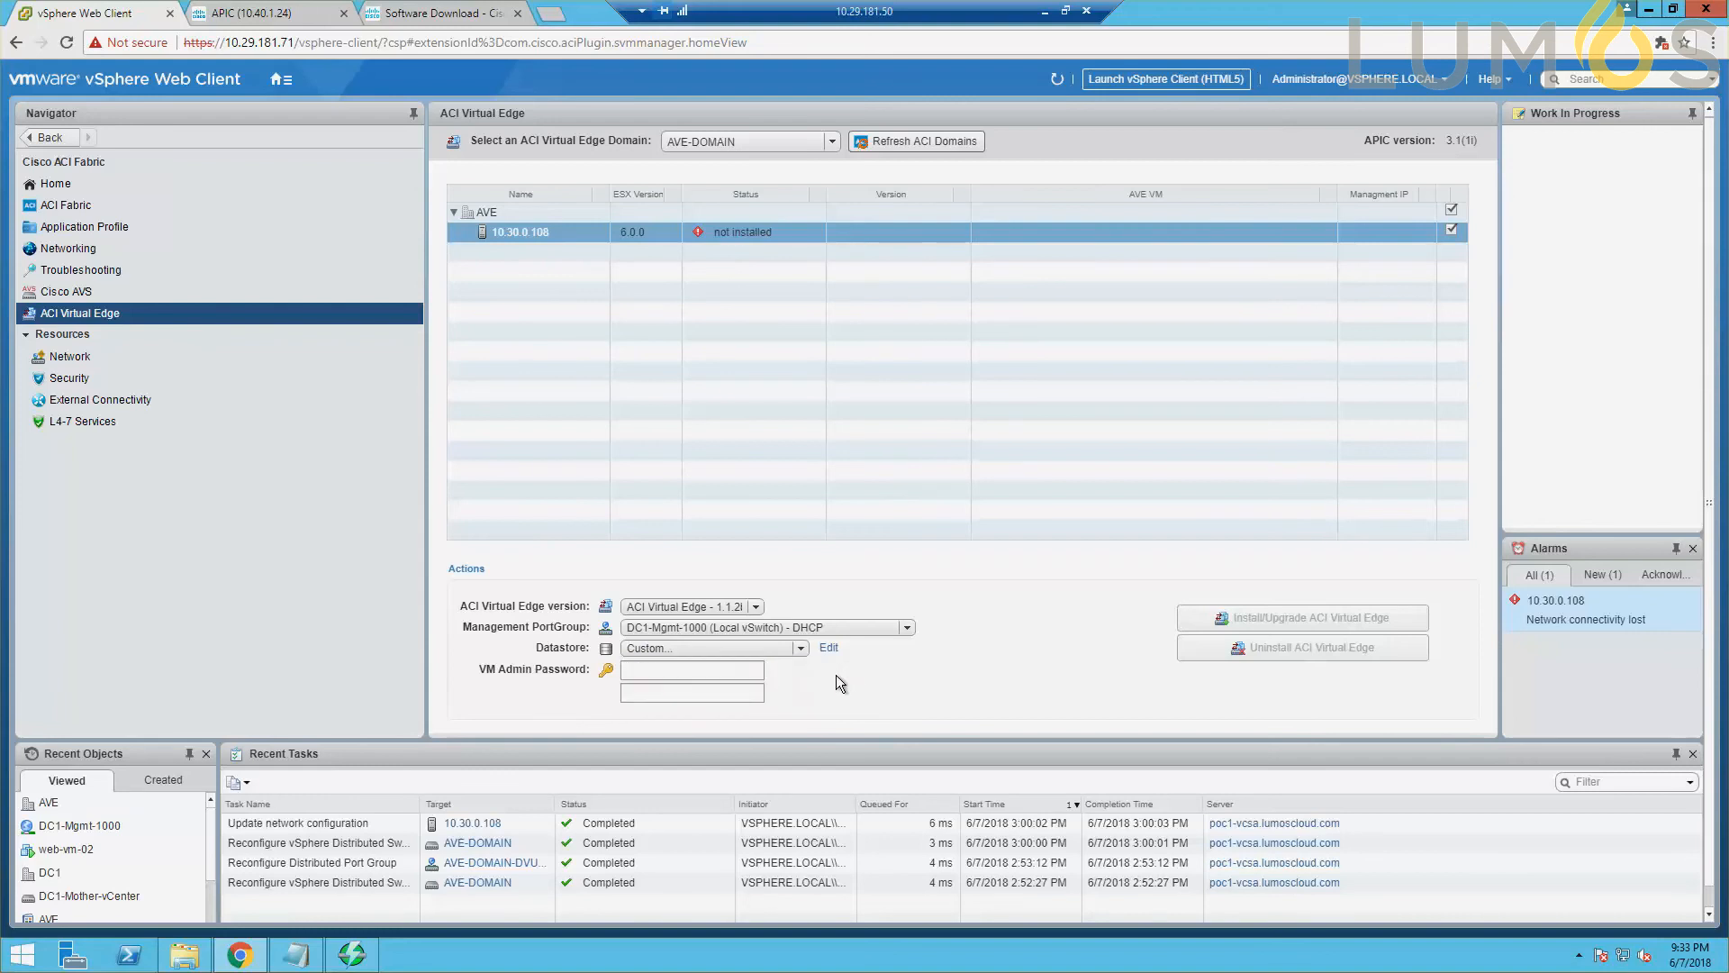
Enter and repeat the VM admin password, and install ACI Virtual Edge on the selected host.
click(733, 670)
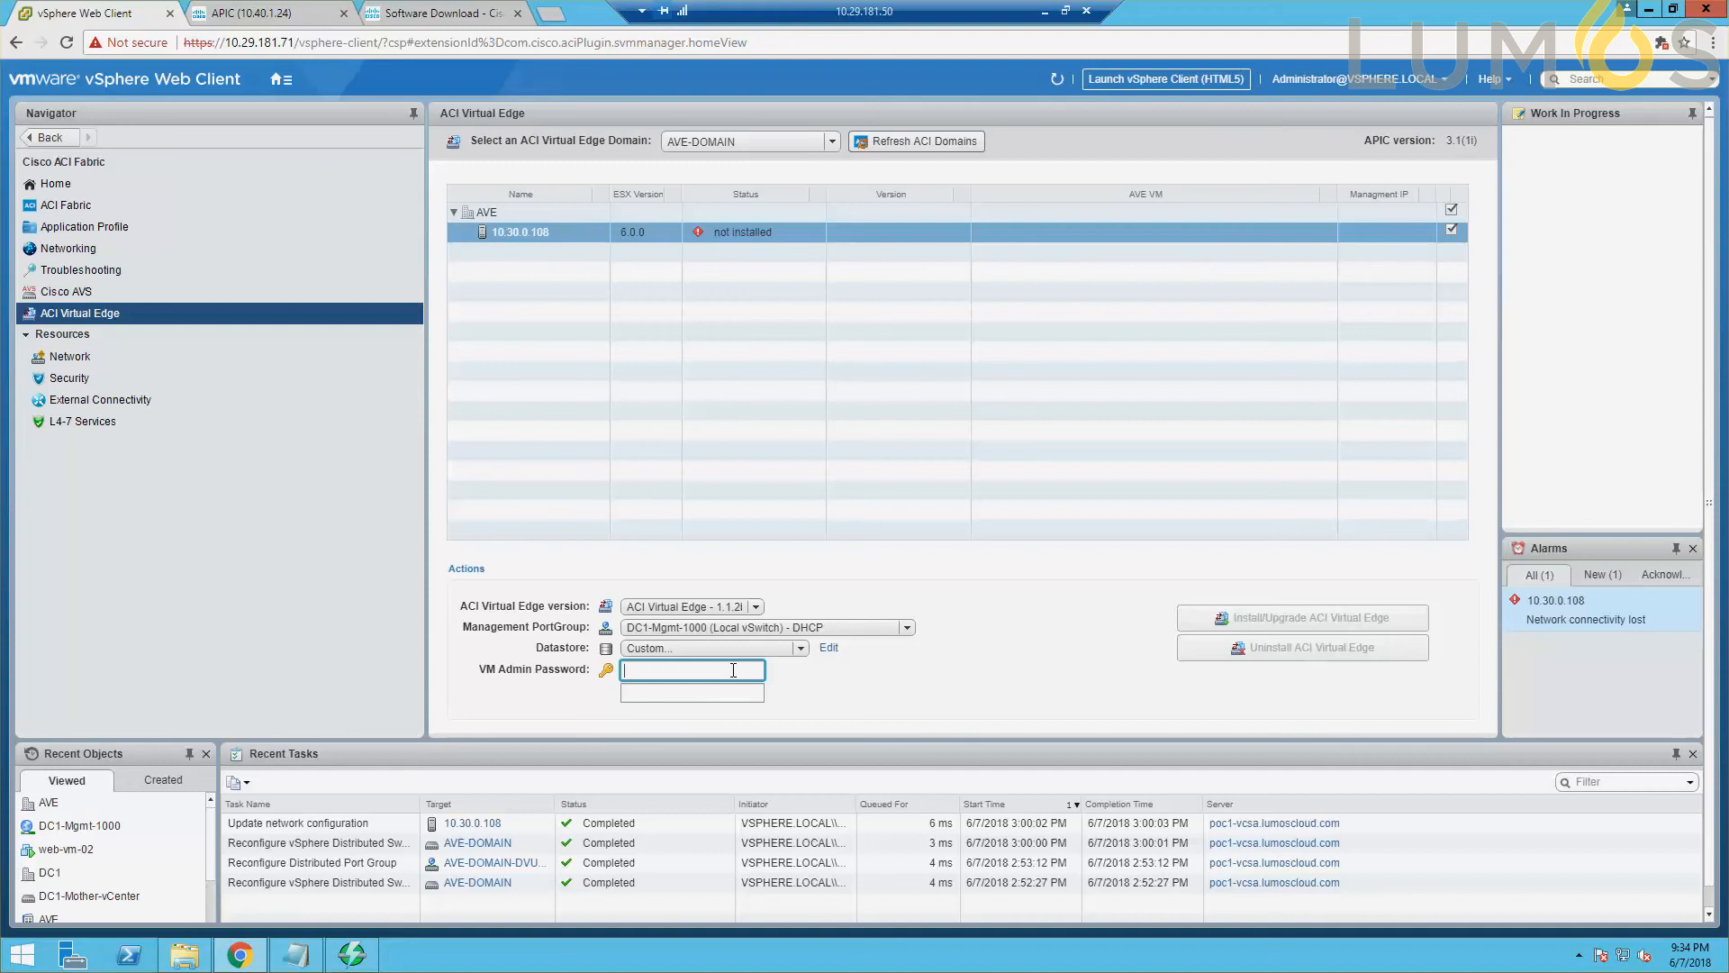
text(***)
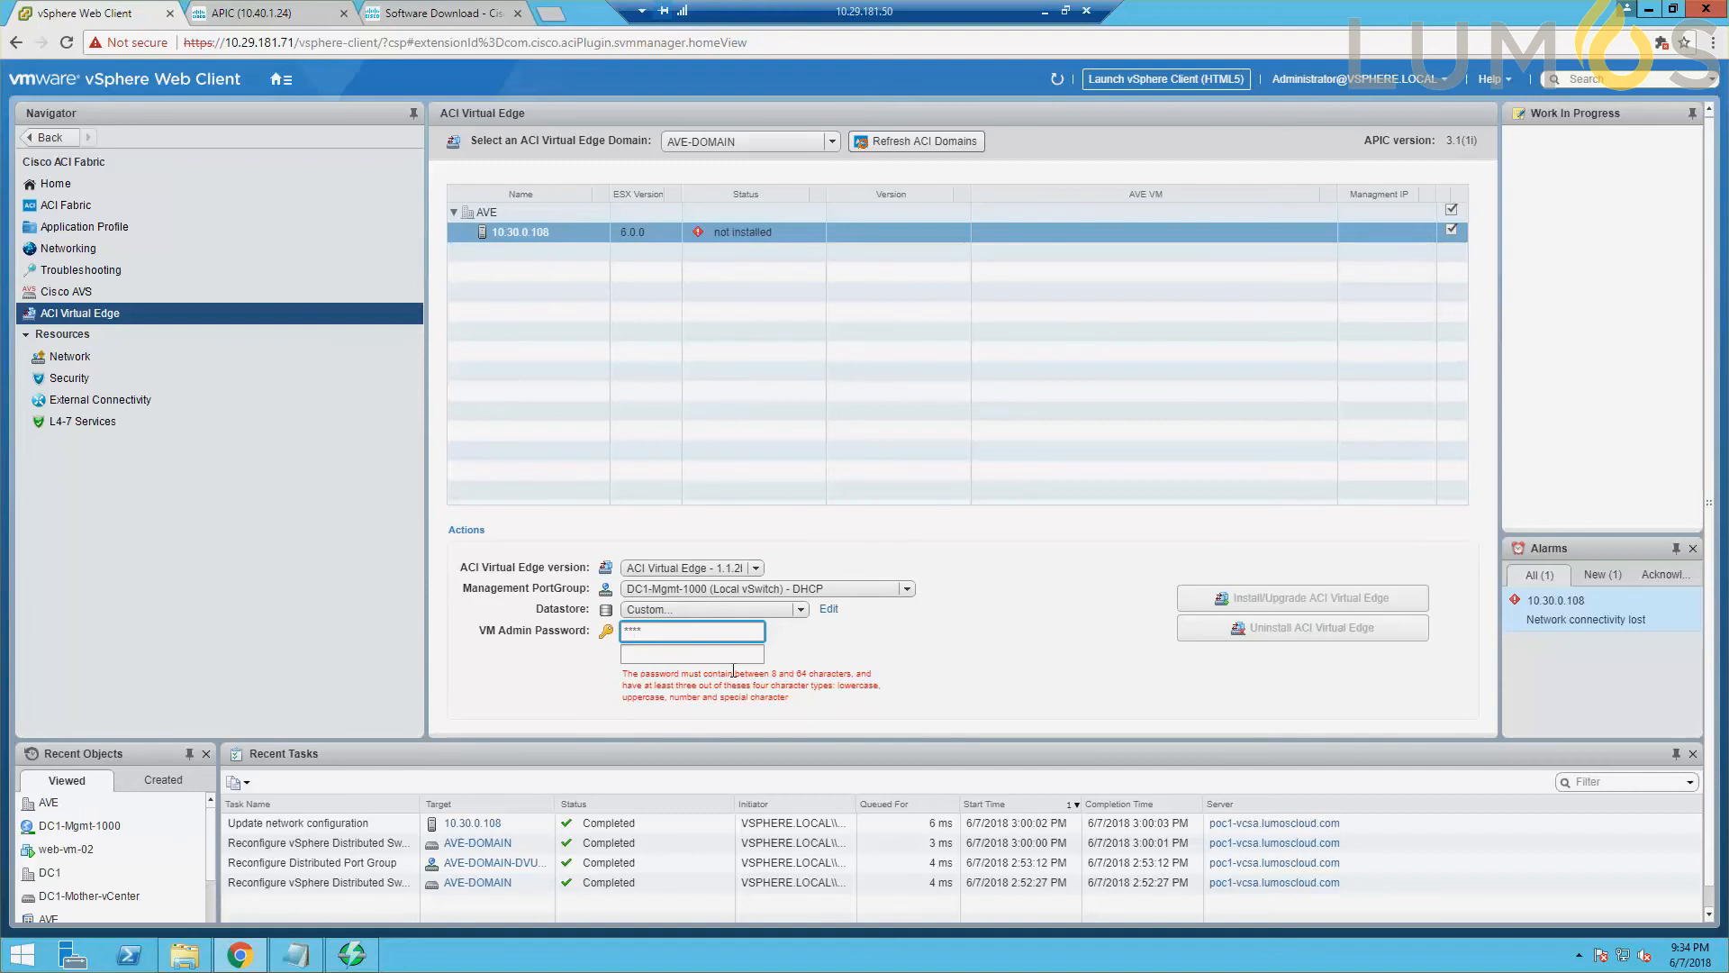
key(BackSpace)
key(BackSpace)
key(BackSpace)
key(BackSpace)
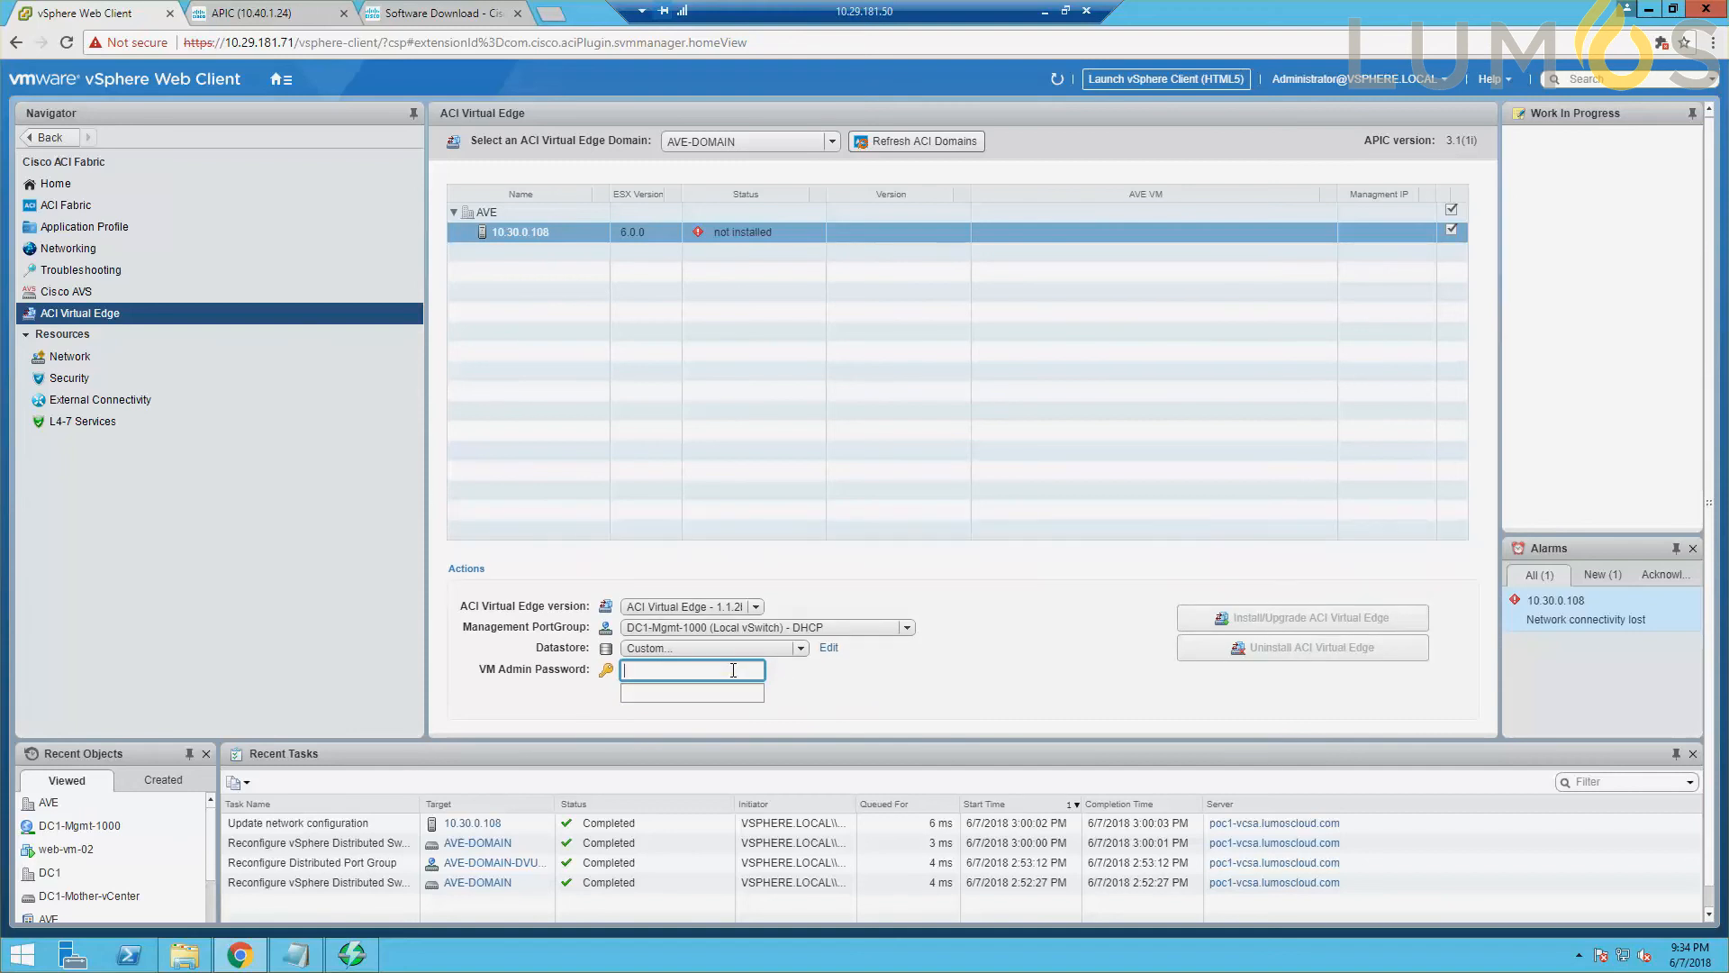
text(********)
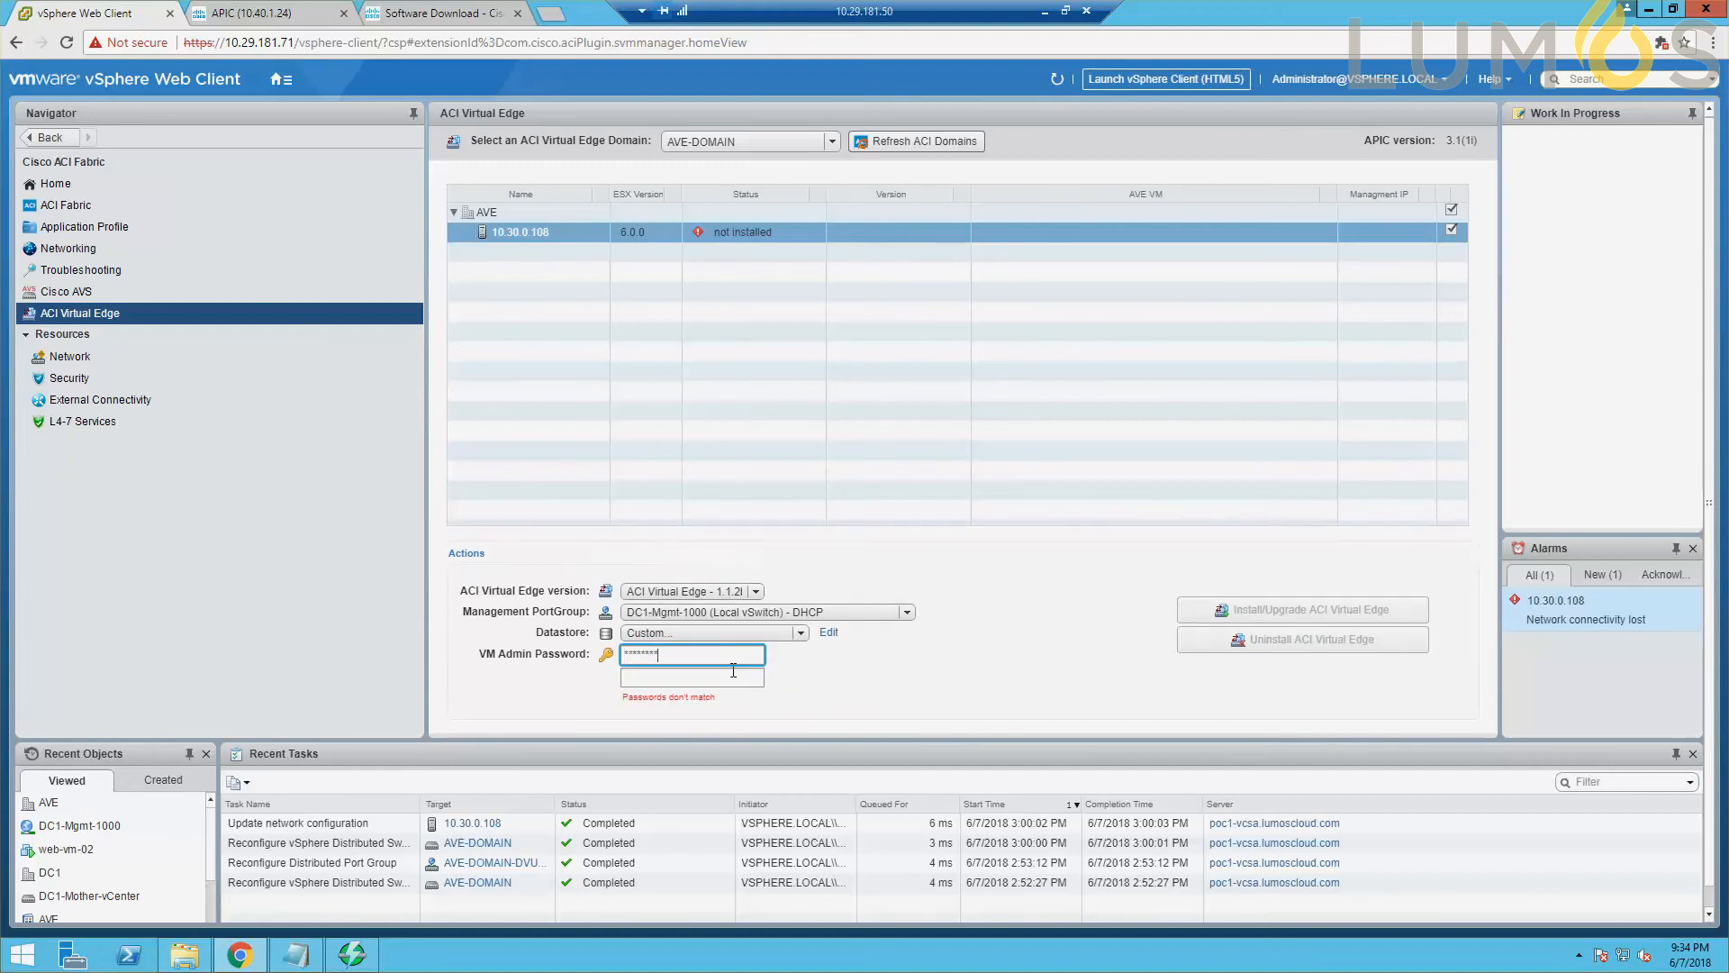
click(733, 670)
text(********)
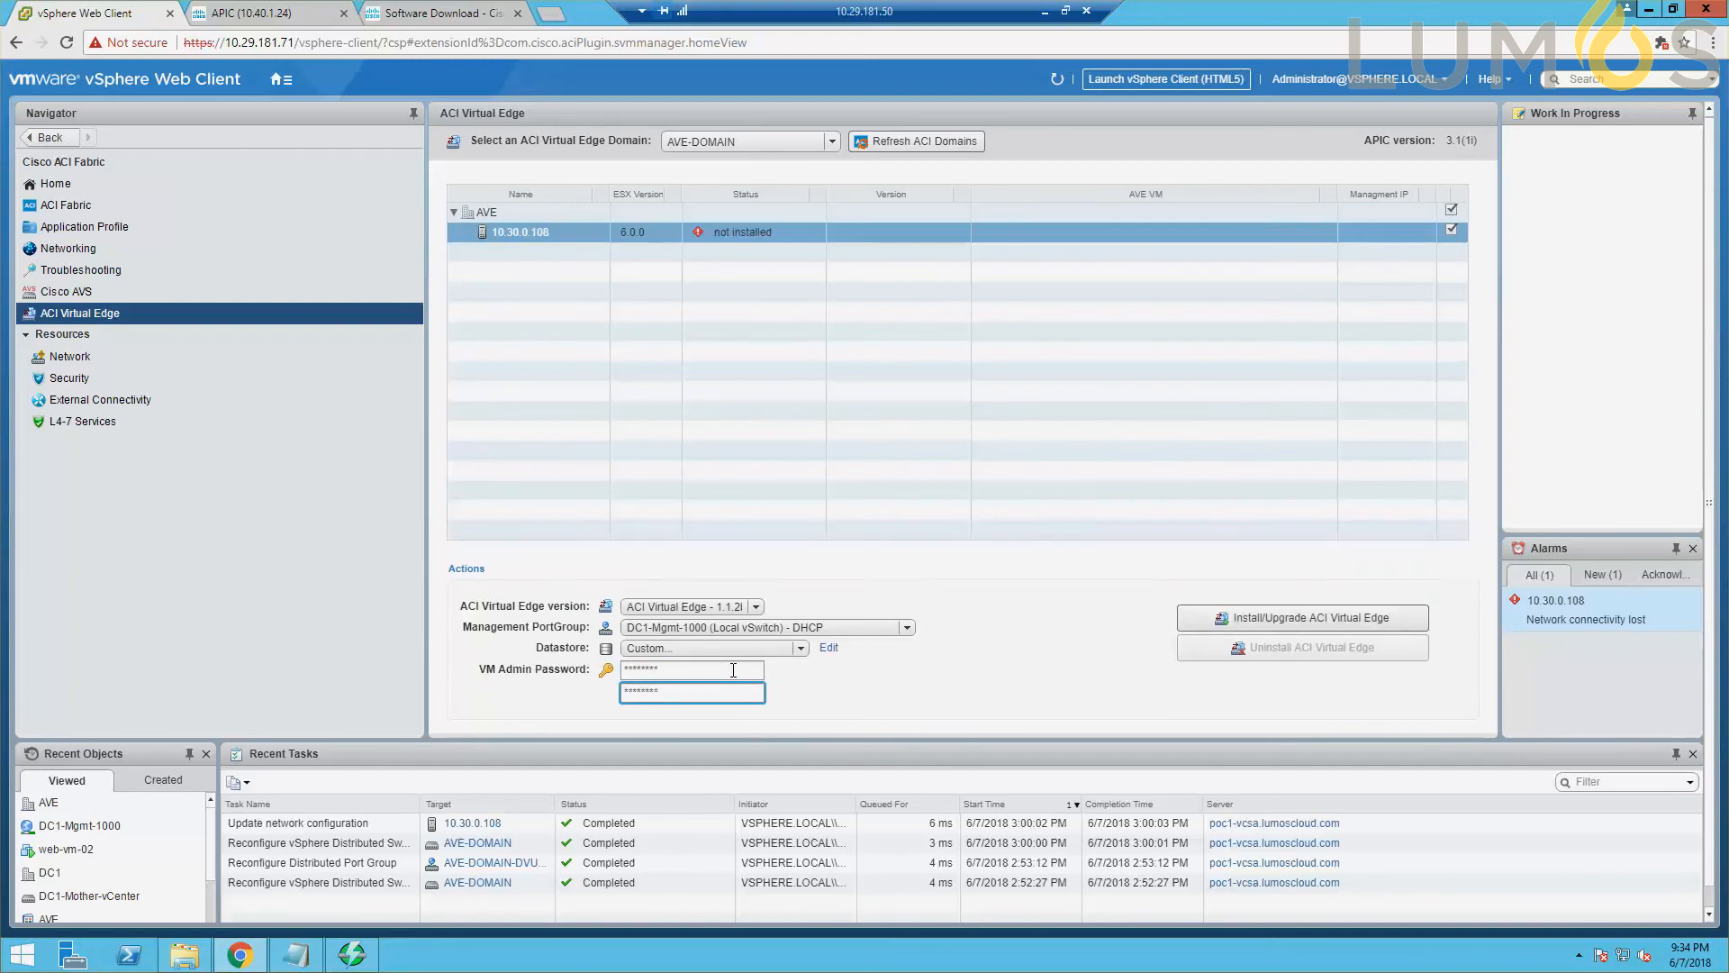
click(1265, 622)
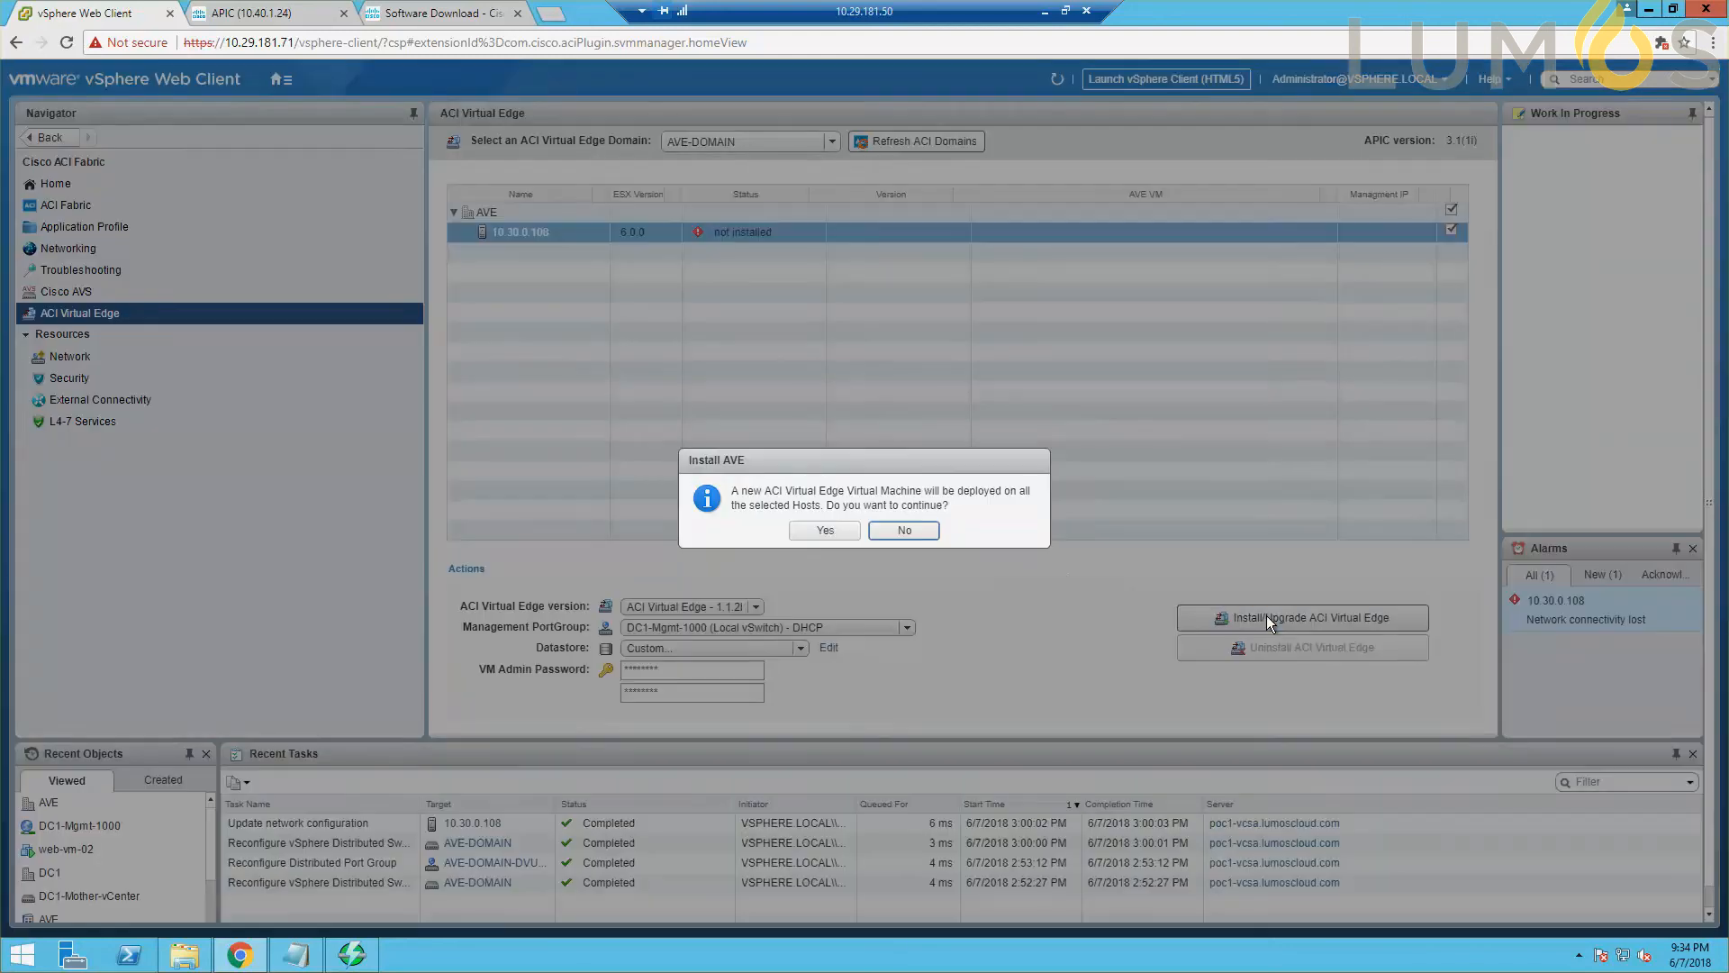
click(823, 531)
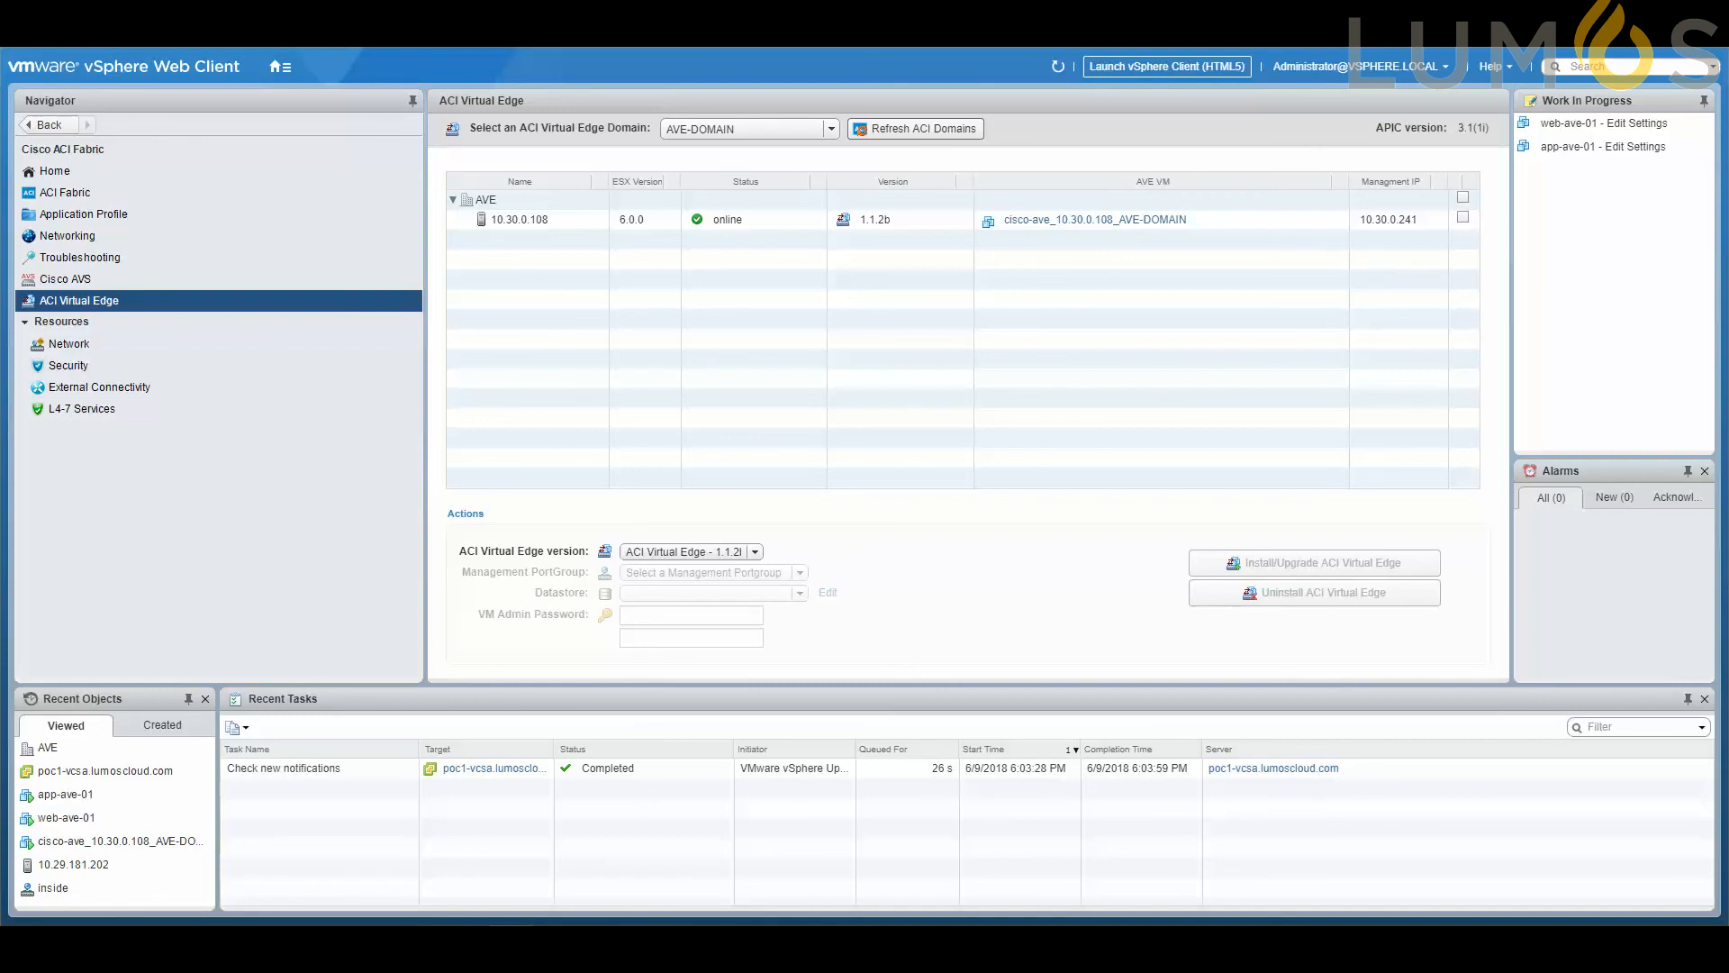
Open a PuTTY SSH session to the virtual edge's management address 10.30.0.241.
drag(1728, 328, 909, 329)
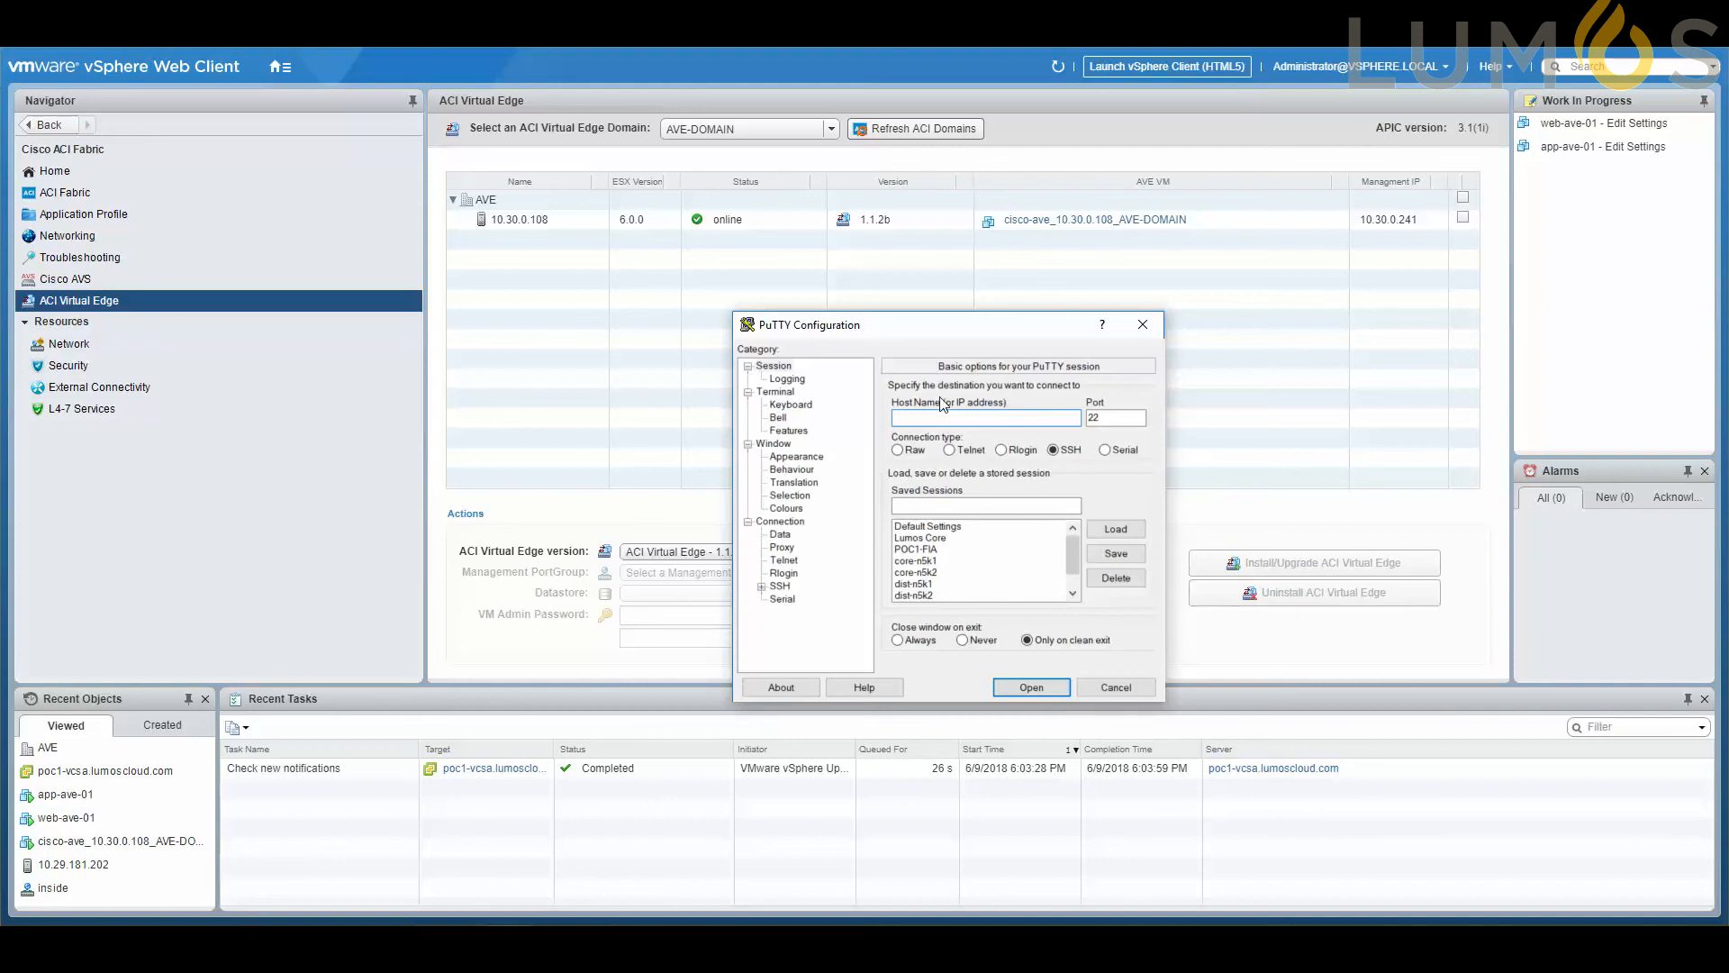
text(10.30.0.241)
key(Return)
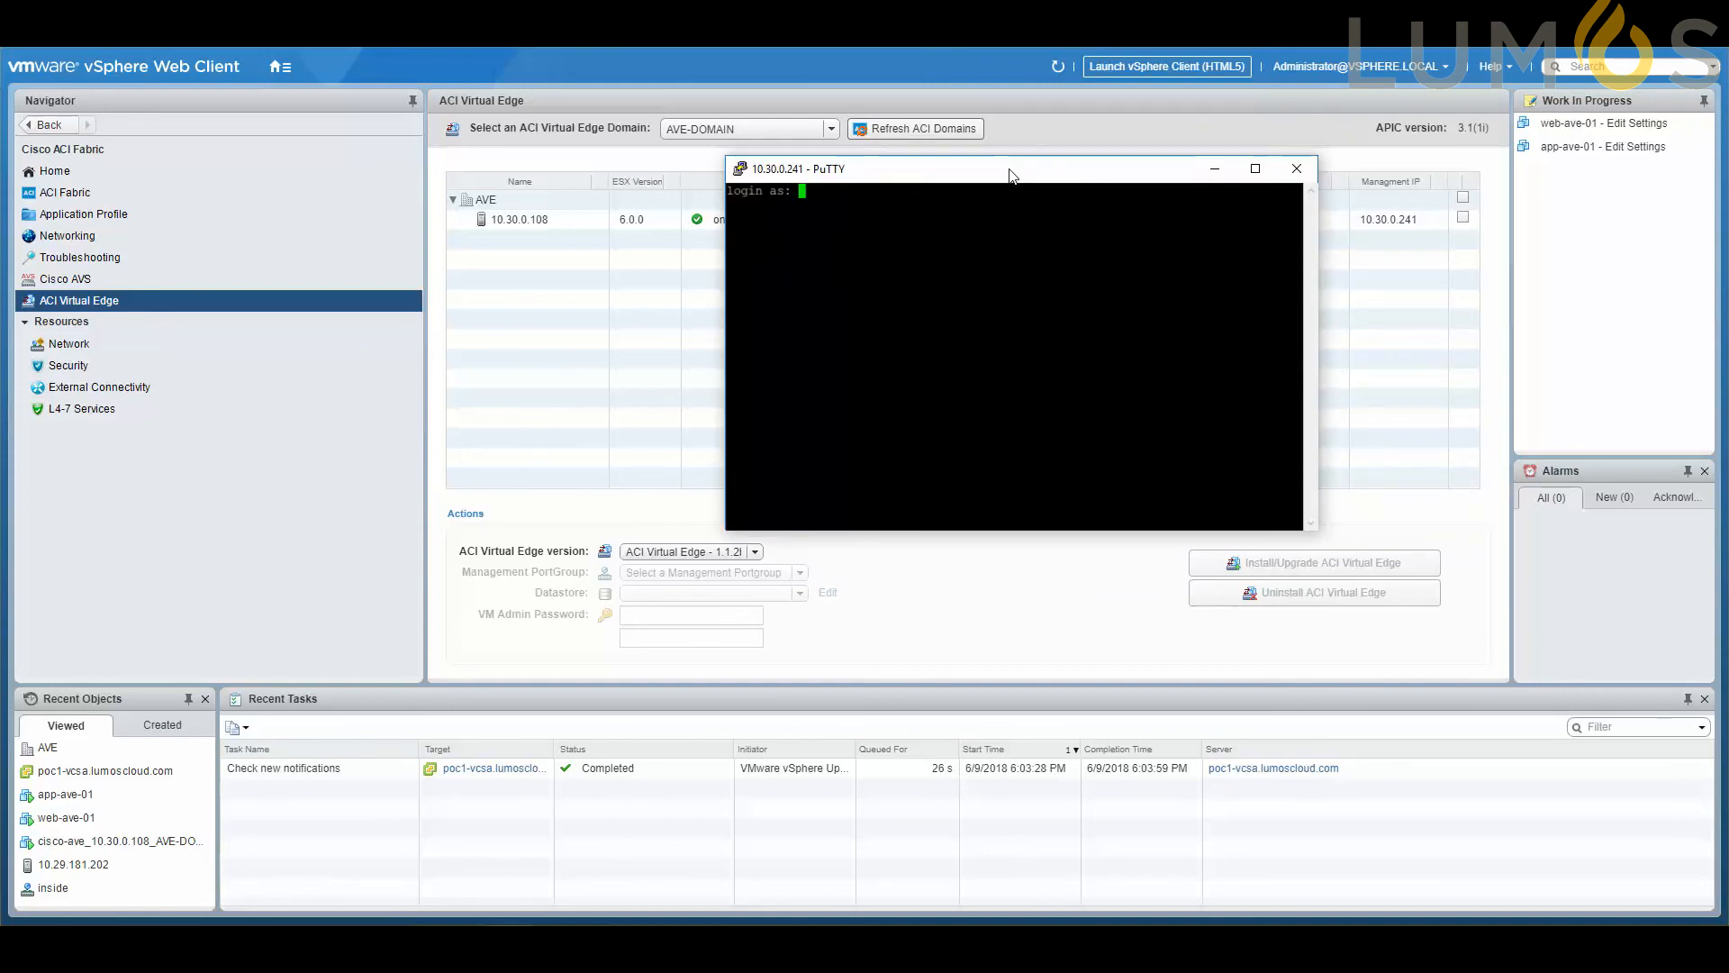
Log in to the SSH session as admin with the account password.
text(admin)
key(Return)
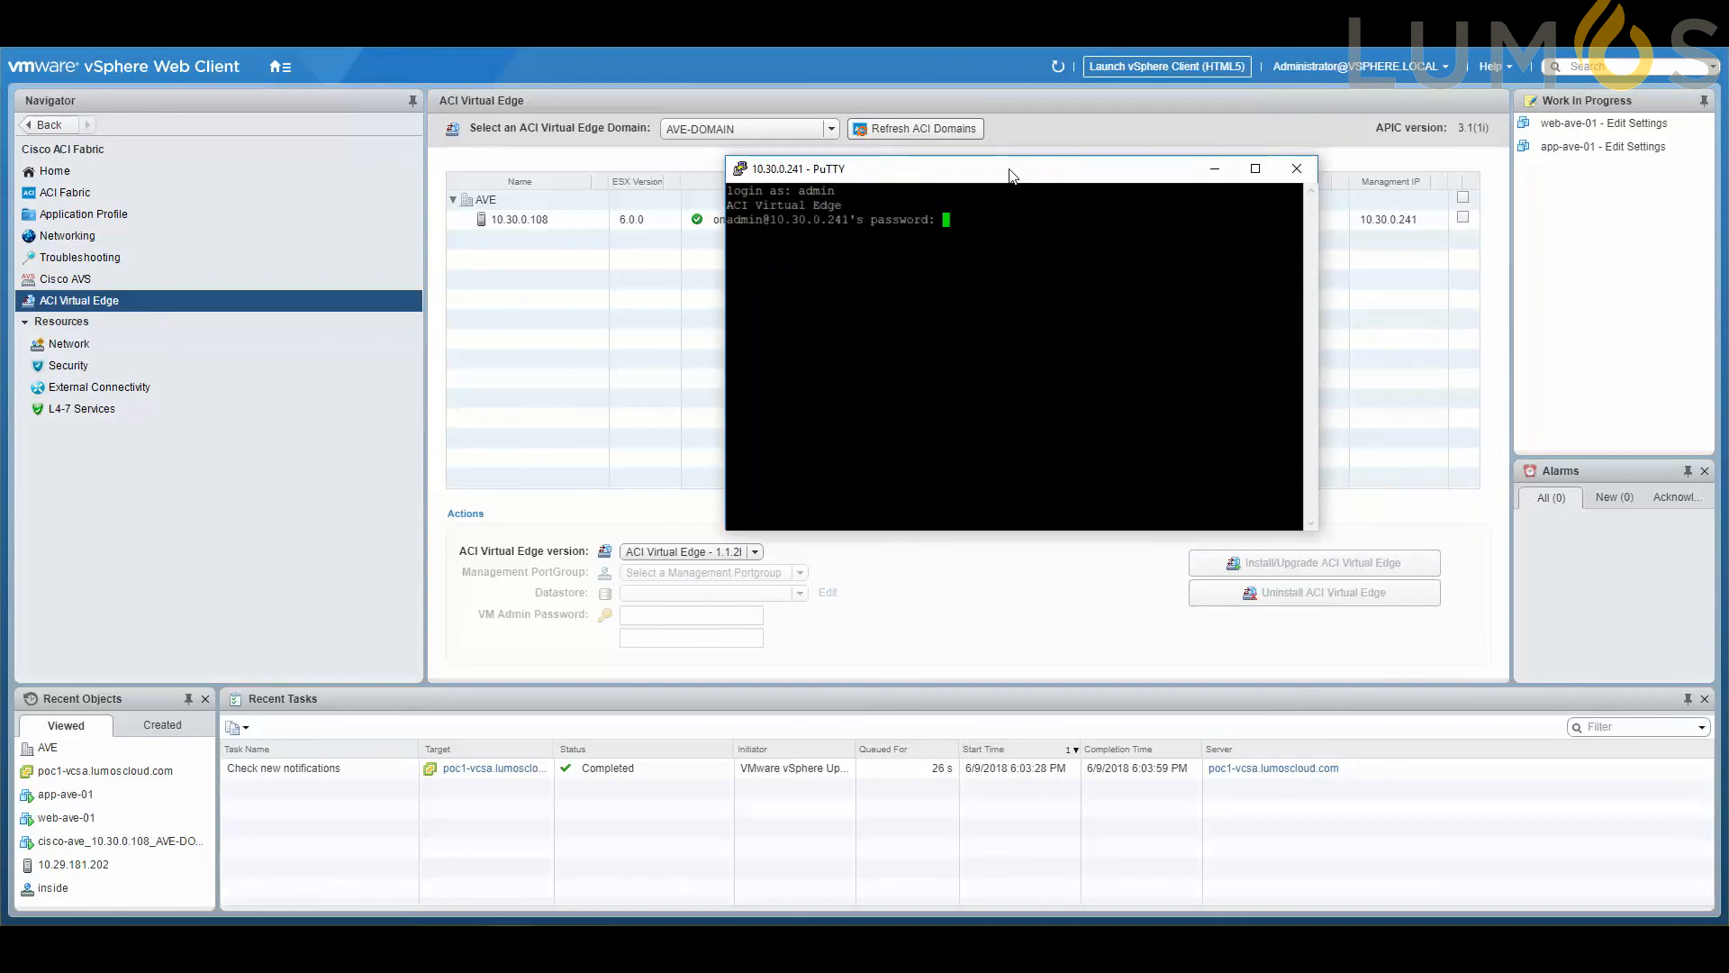
key(Return)
Run vemcmd show opflex on the virtual edge to check its OpFlex channel status.
text(vemcmd)
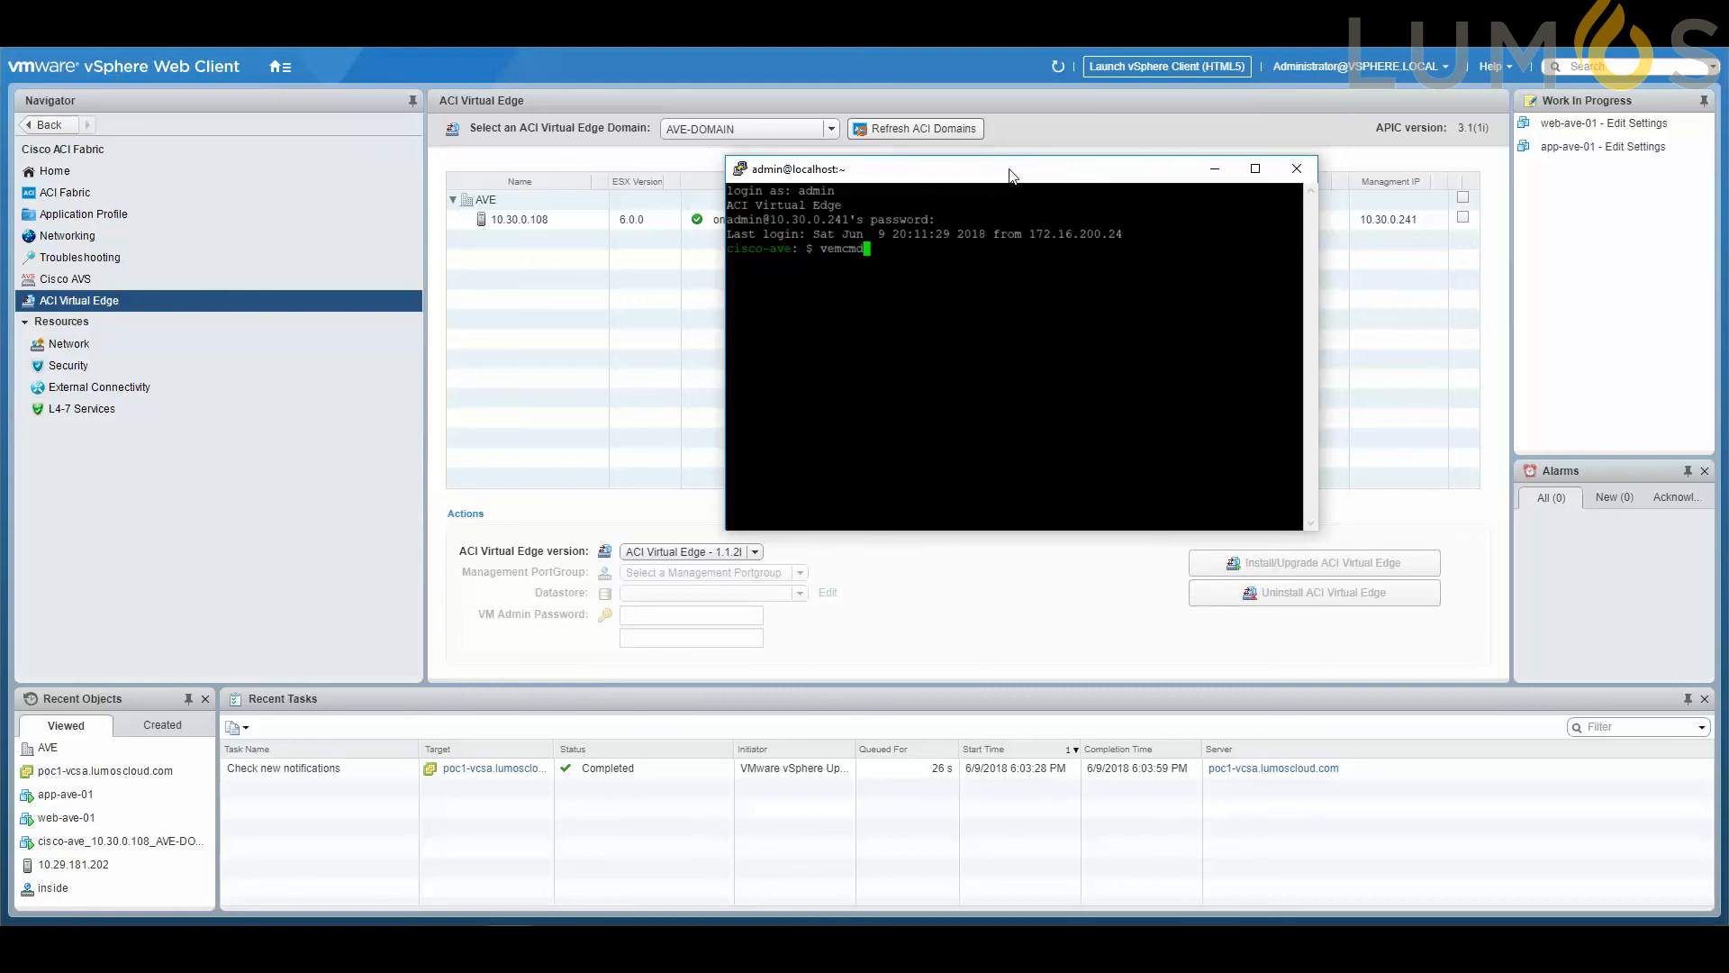
text( opflex)
key(Left)
key(Left)
key(Left)
key(Left)
key(Left)
key(Left)
text(show)
key(Return)
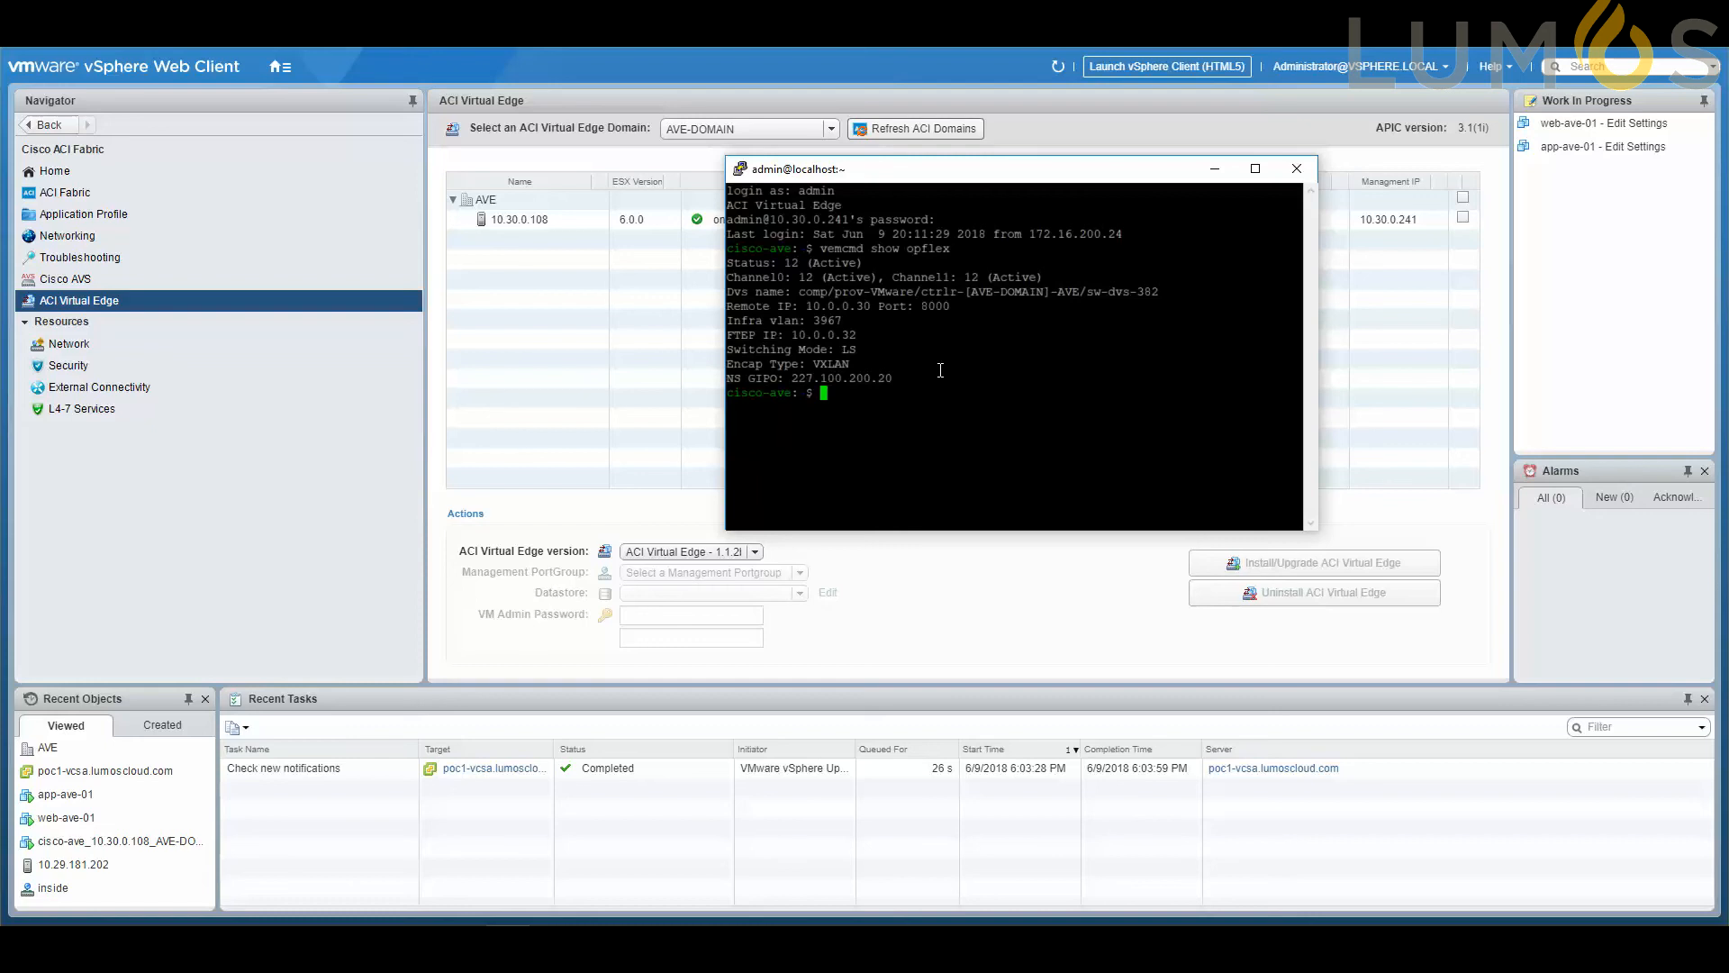
Run vemcmd show host to display the virtual edge's host details.
key(Up)
key(BackSpace)
key(BackSpace)
key(BackSpace)
key(BackSpace)
key(BackSpace)
key(BackSpace)
text(host)
key(Return)
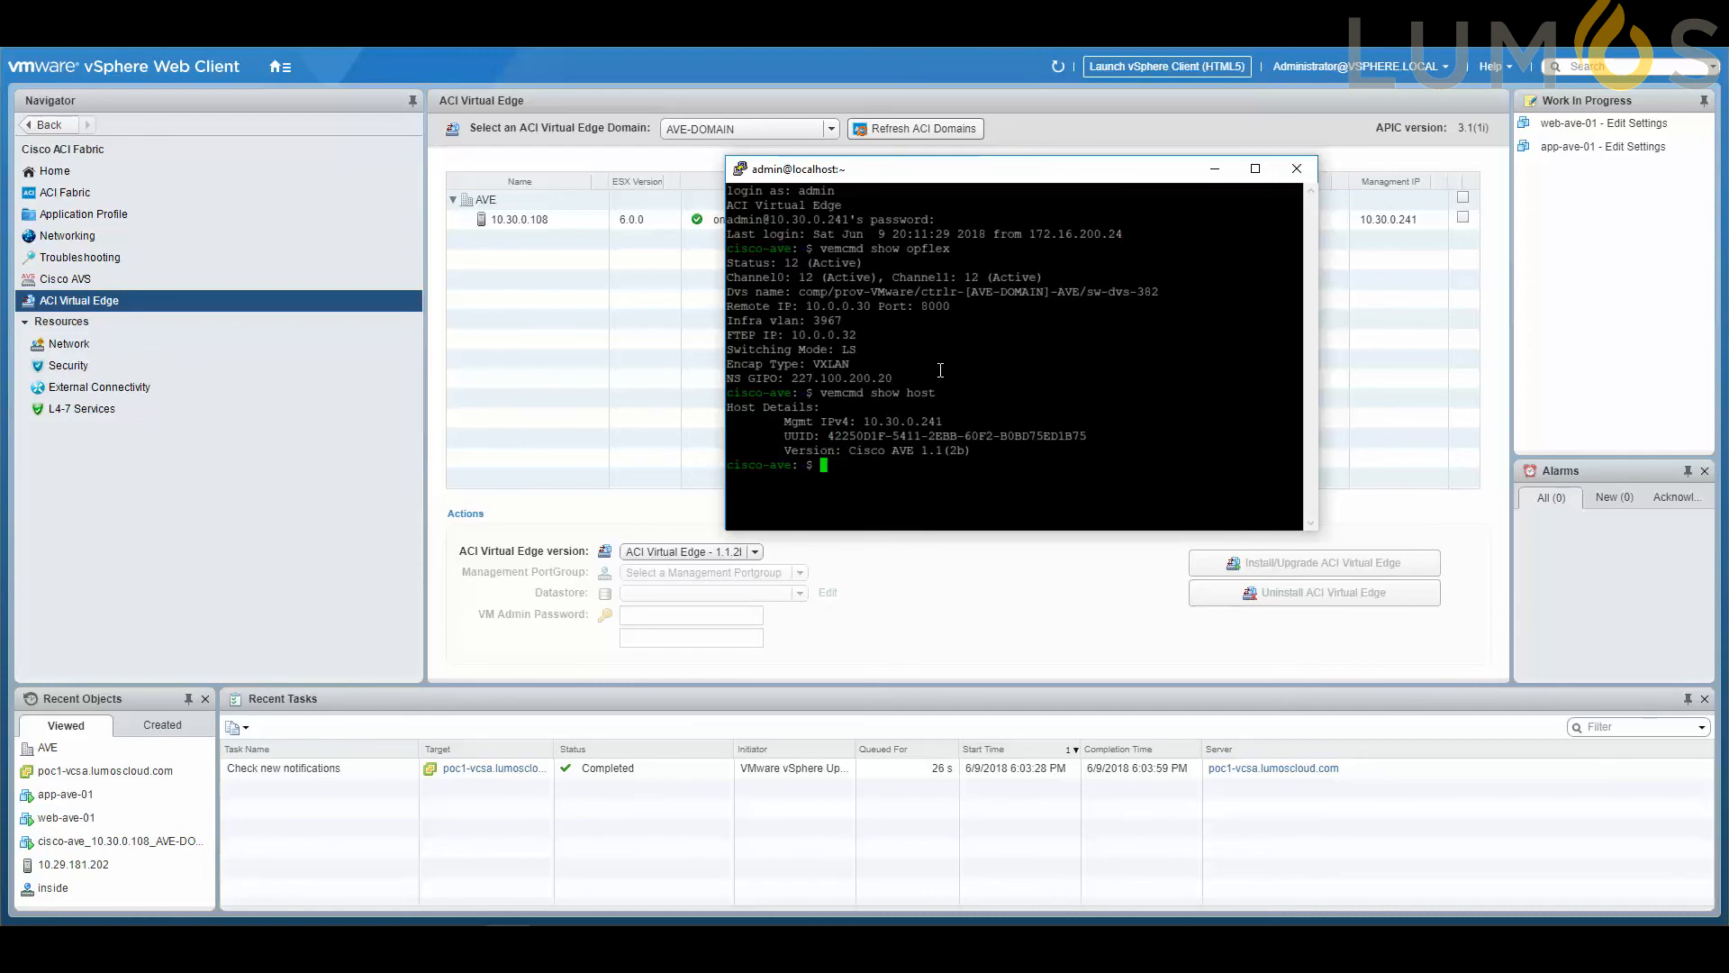
Run vemcmd show packets to display the virtual edge's packet counters.
key(Up)
key(BackSpace)
key(BackSpace)
key(BackSpace)
key(BackSpace)
text(packets)
key(Return)
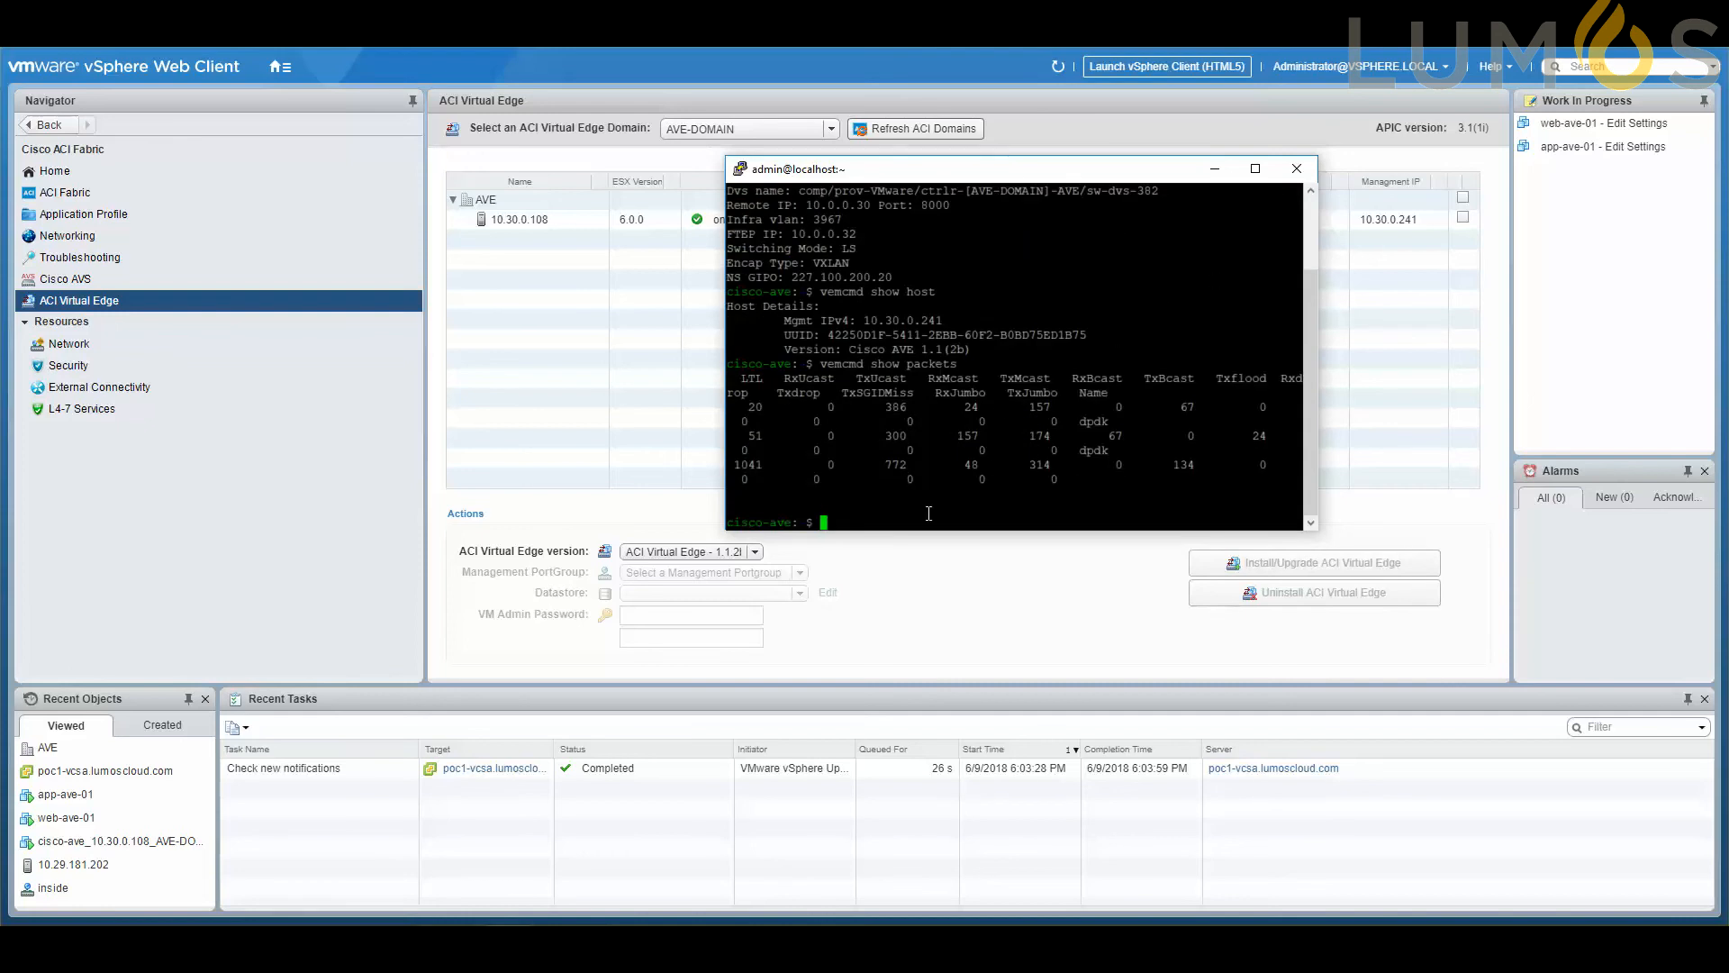
Switch to Cisco APIC, open tenant AVE and expand its AVE application profile down to the AVE-APP EPG.
click(1215, 170)
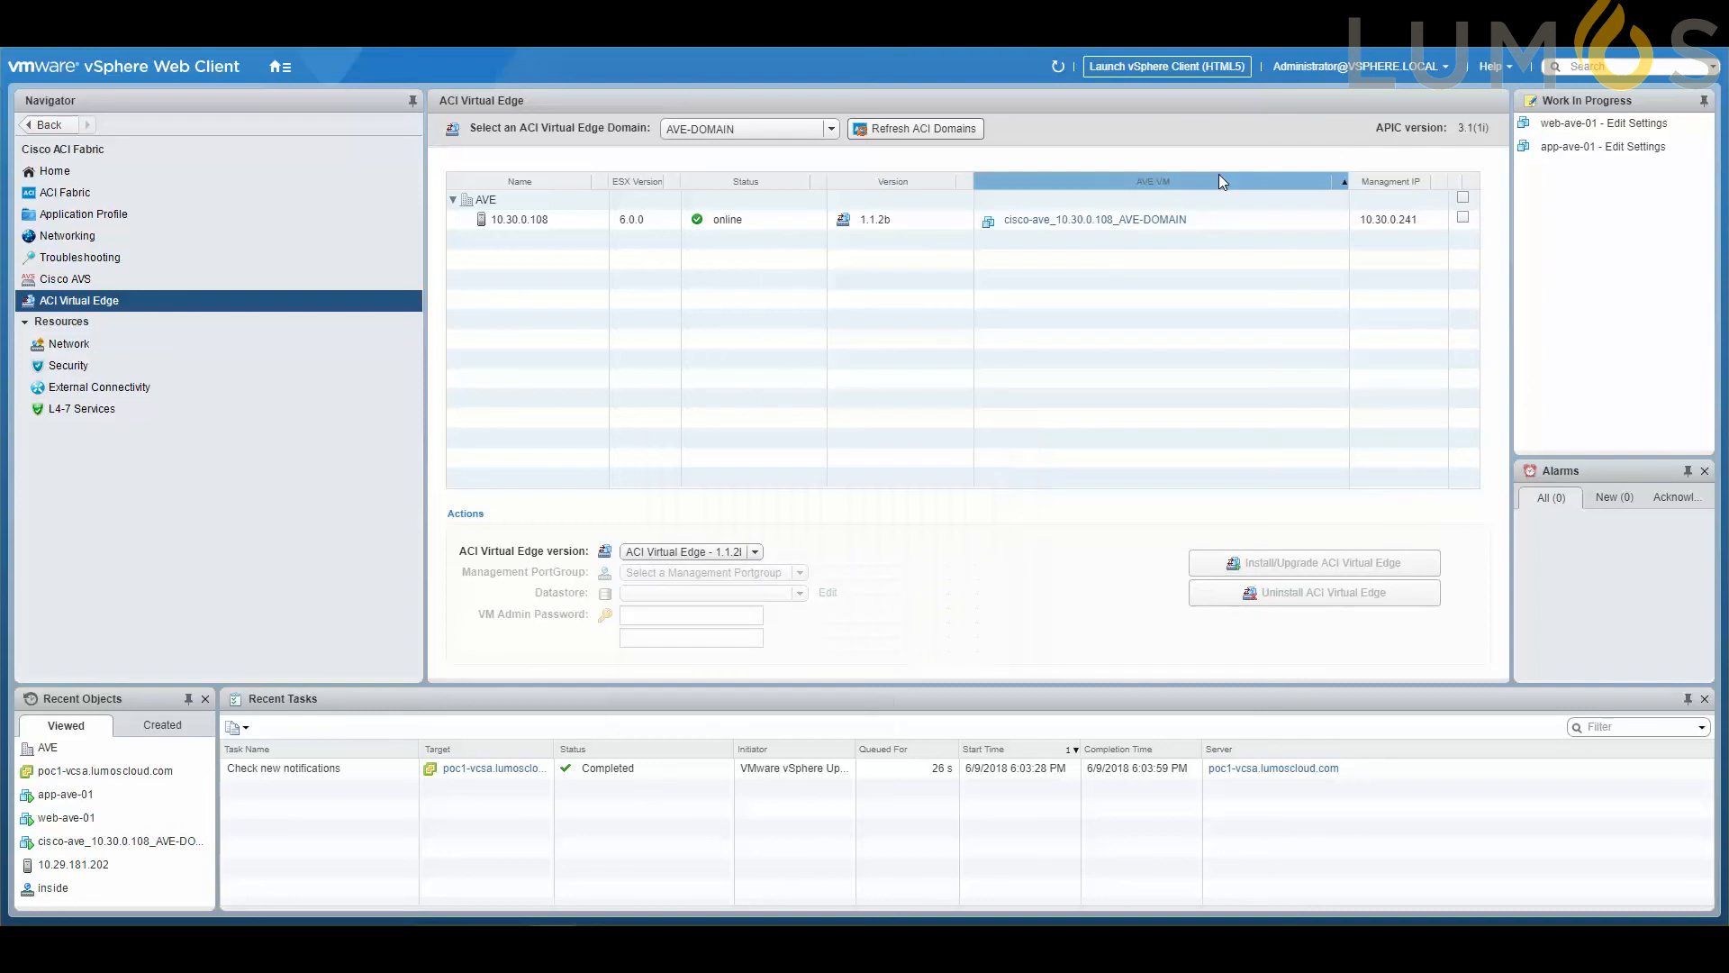
click(513, 220)
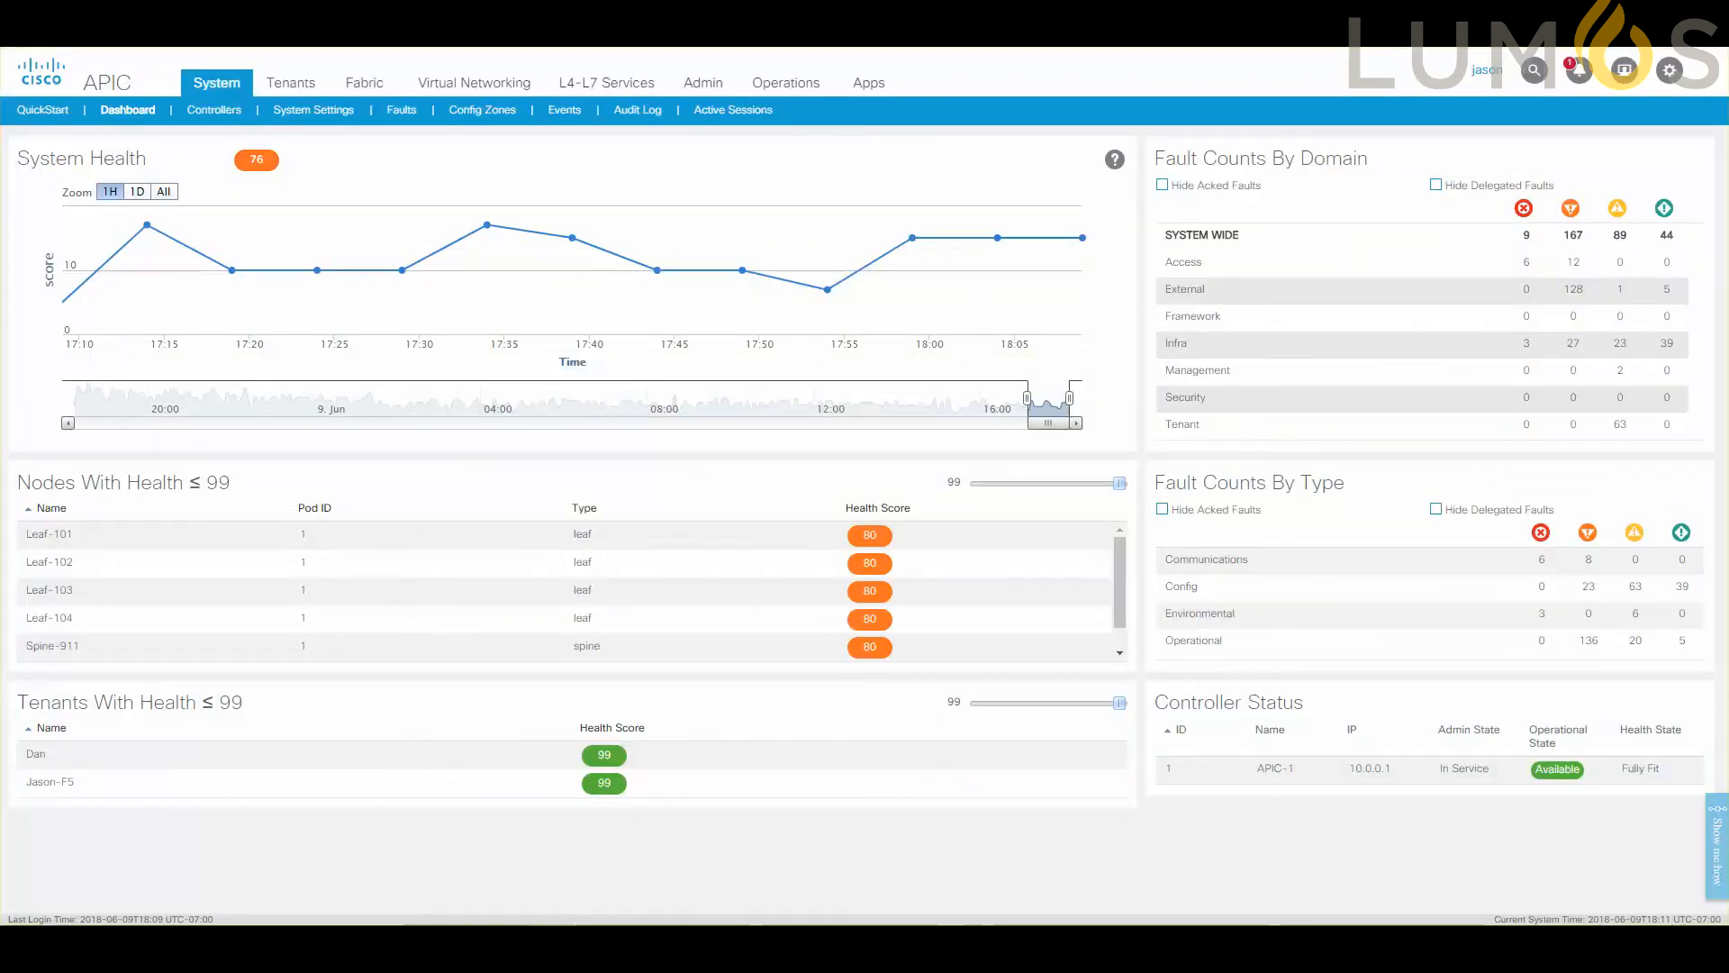
click(277, 90)
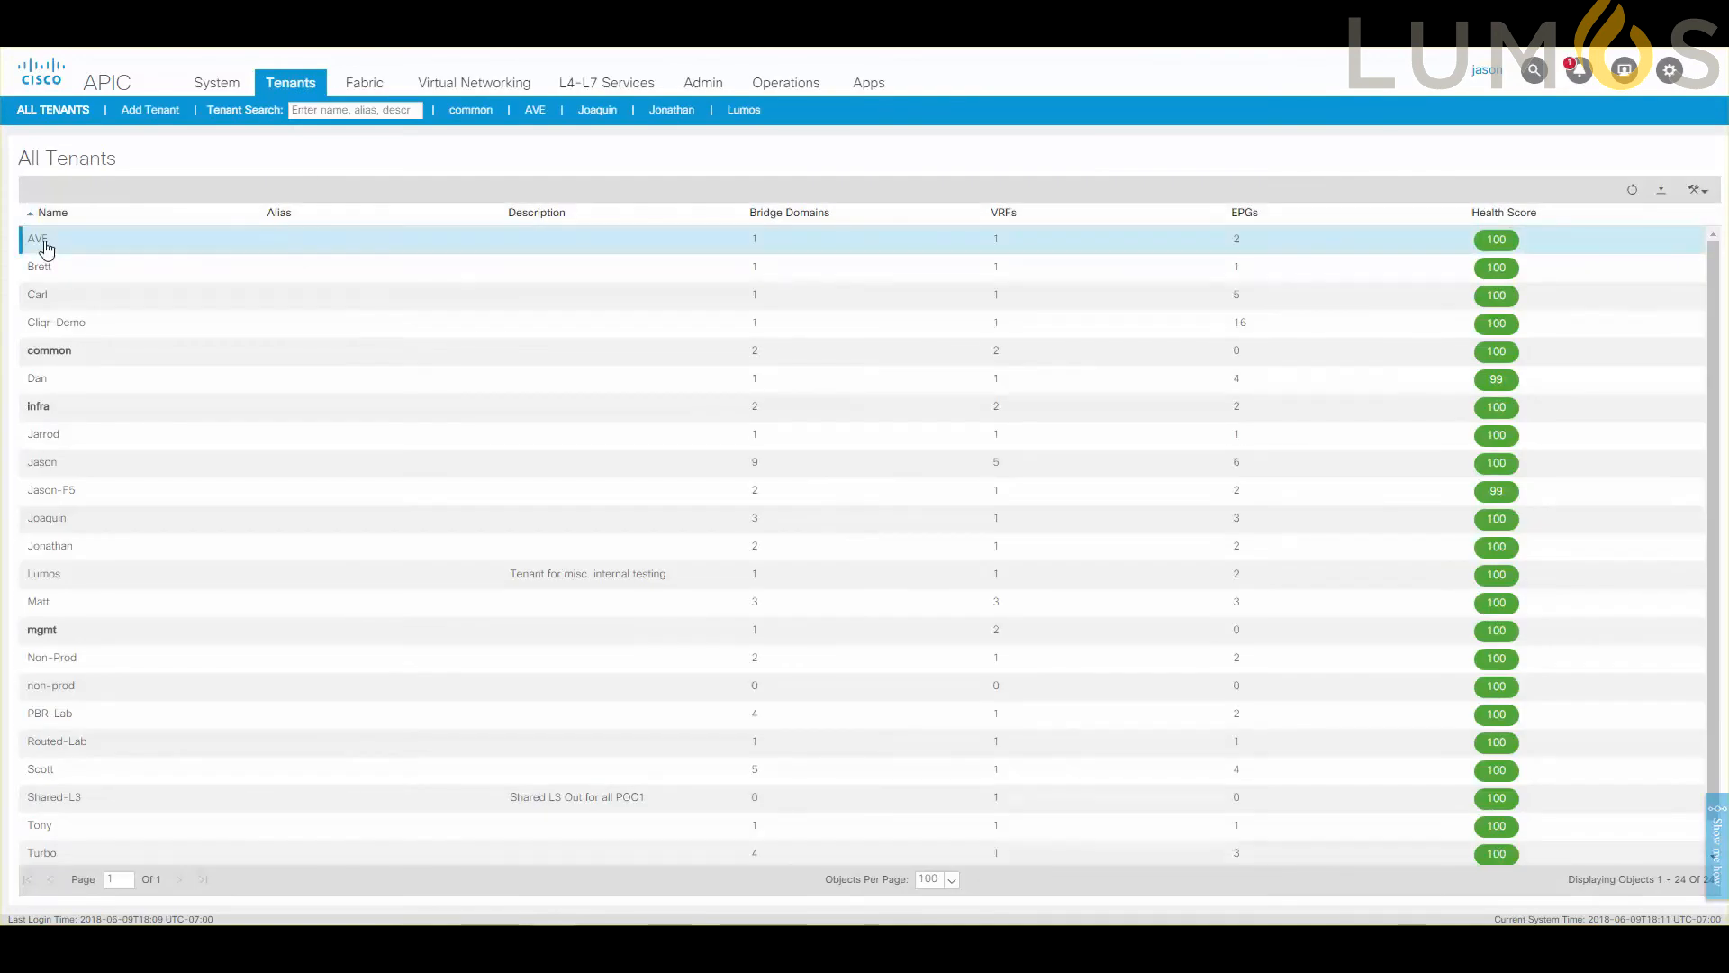
double_click(47, 247)
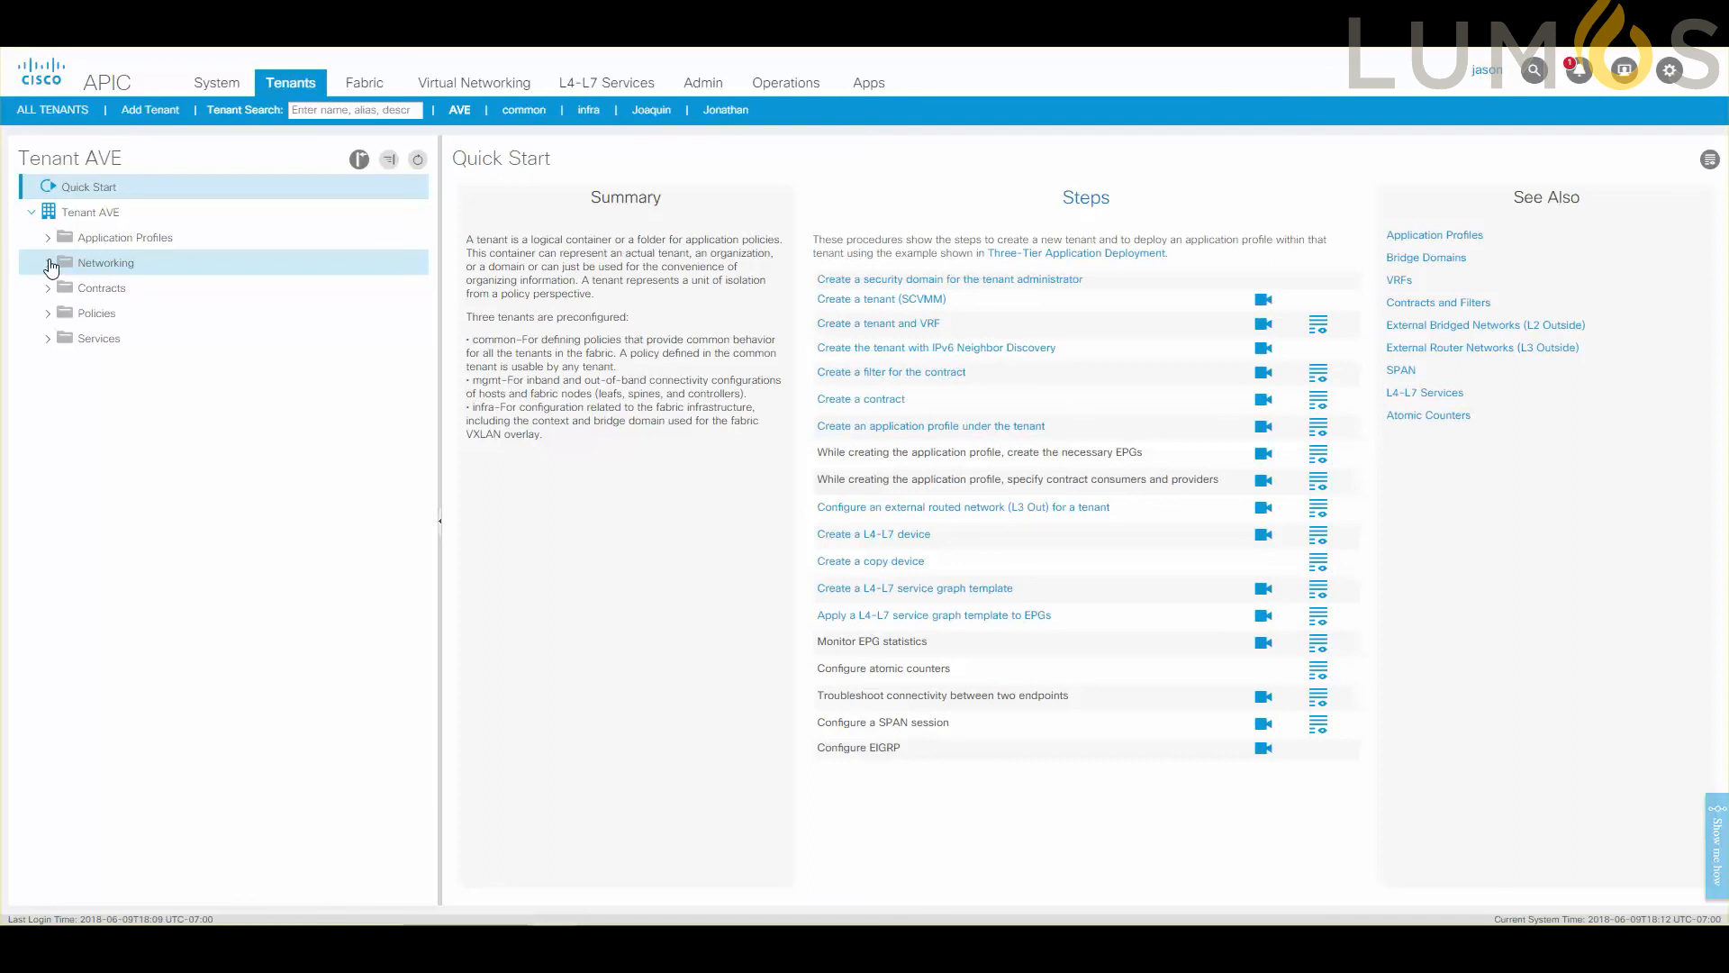
click(49, 263)
click(46, 239)
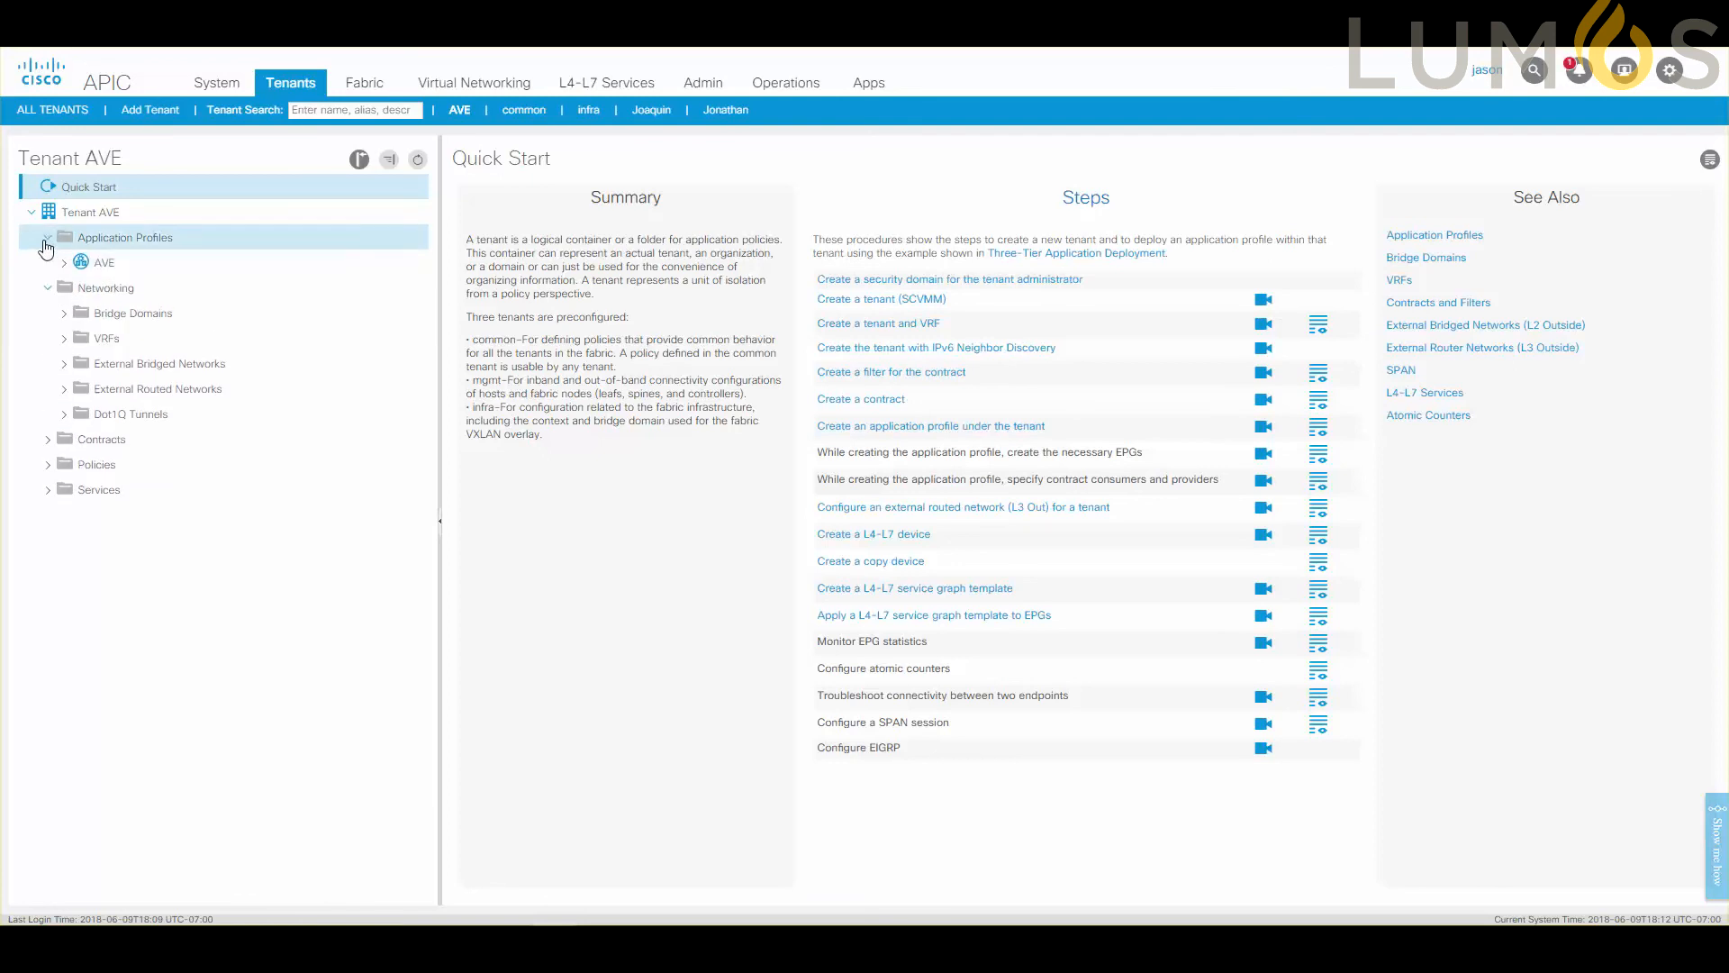
click(61, 263)
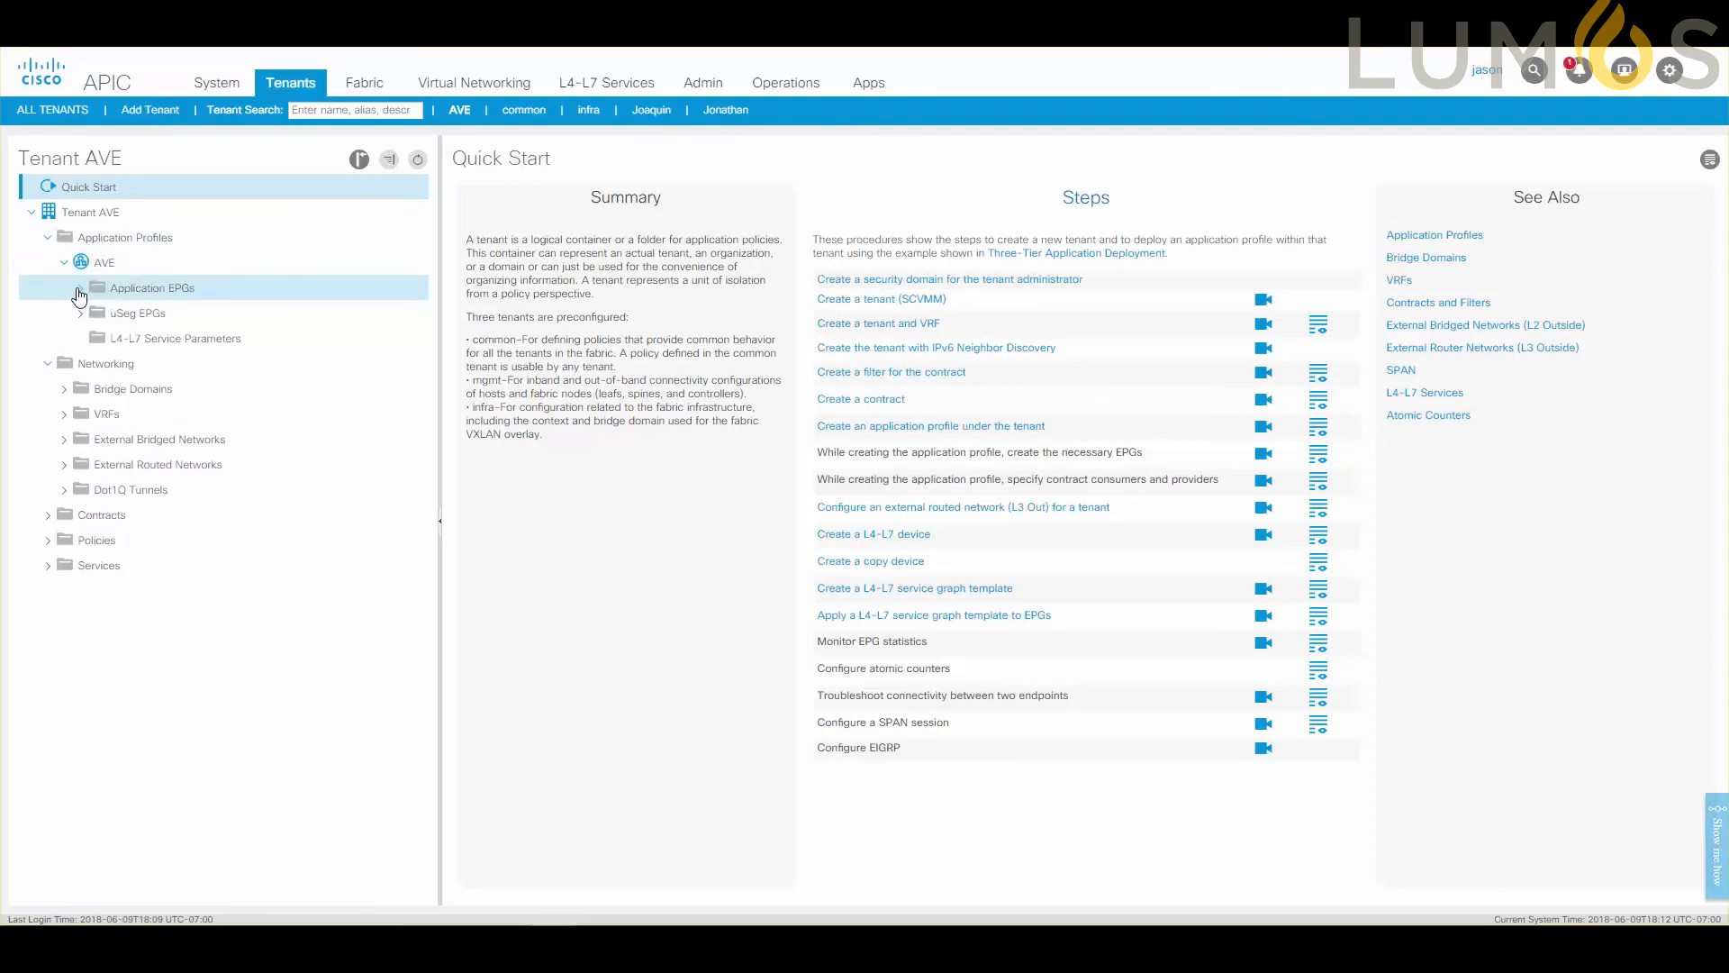
click(80, 287)
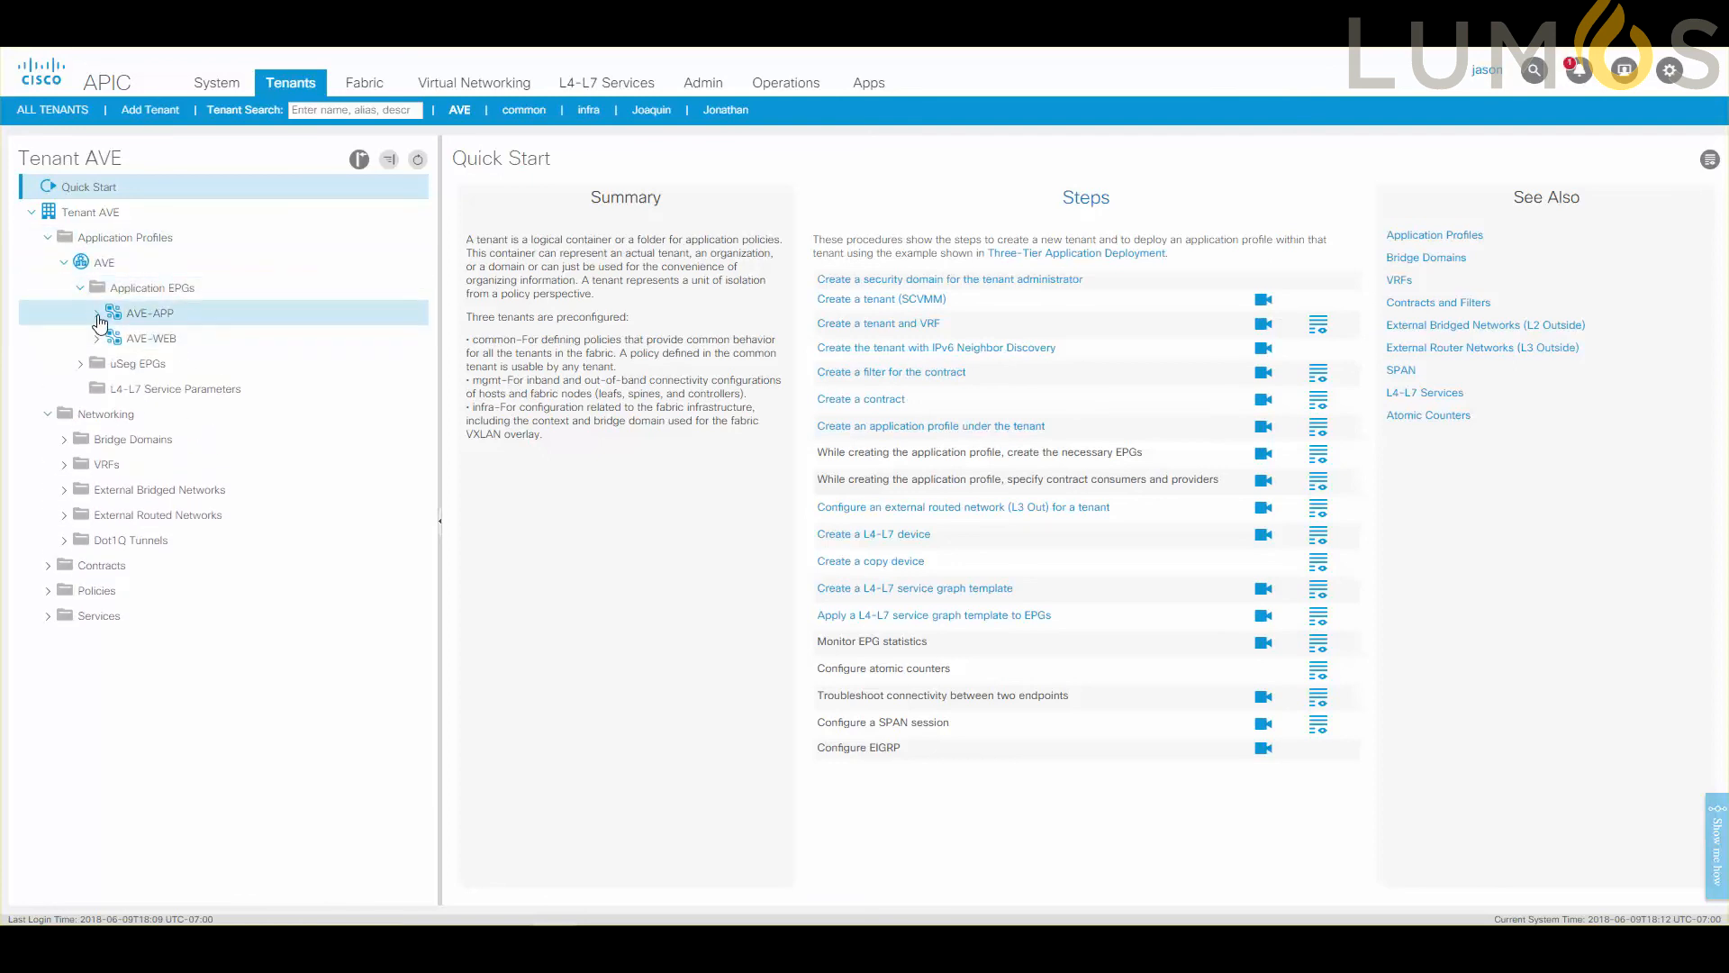
click(98, 314)
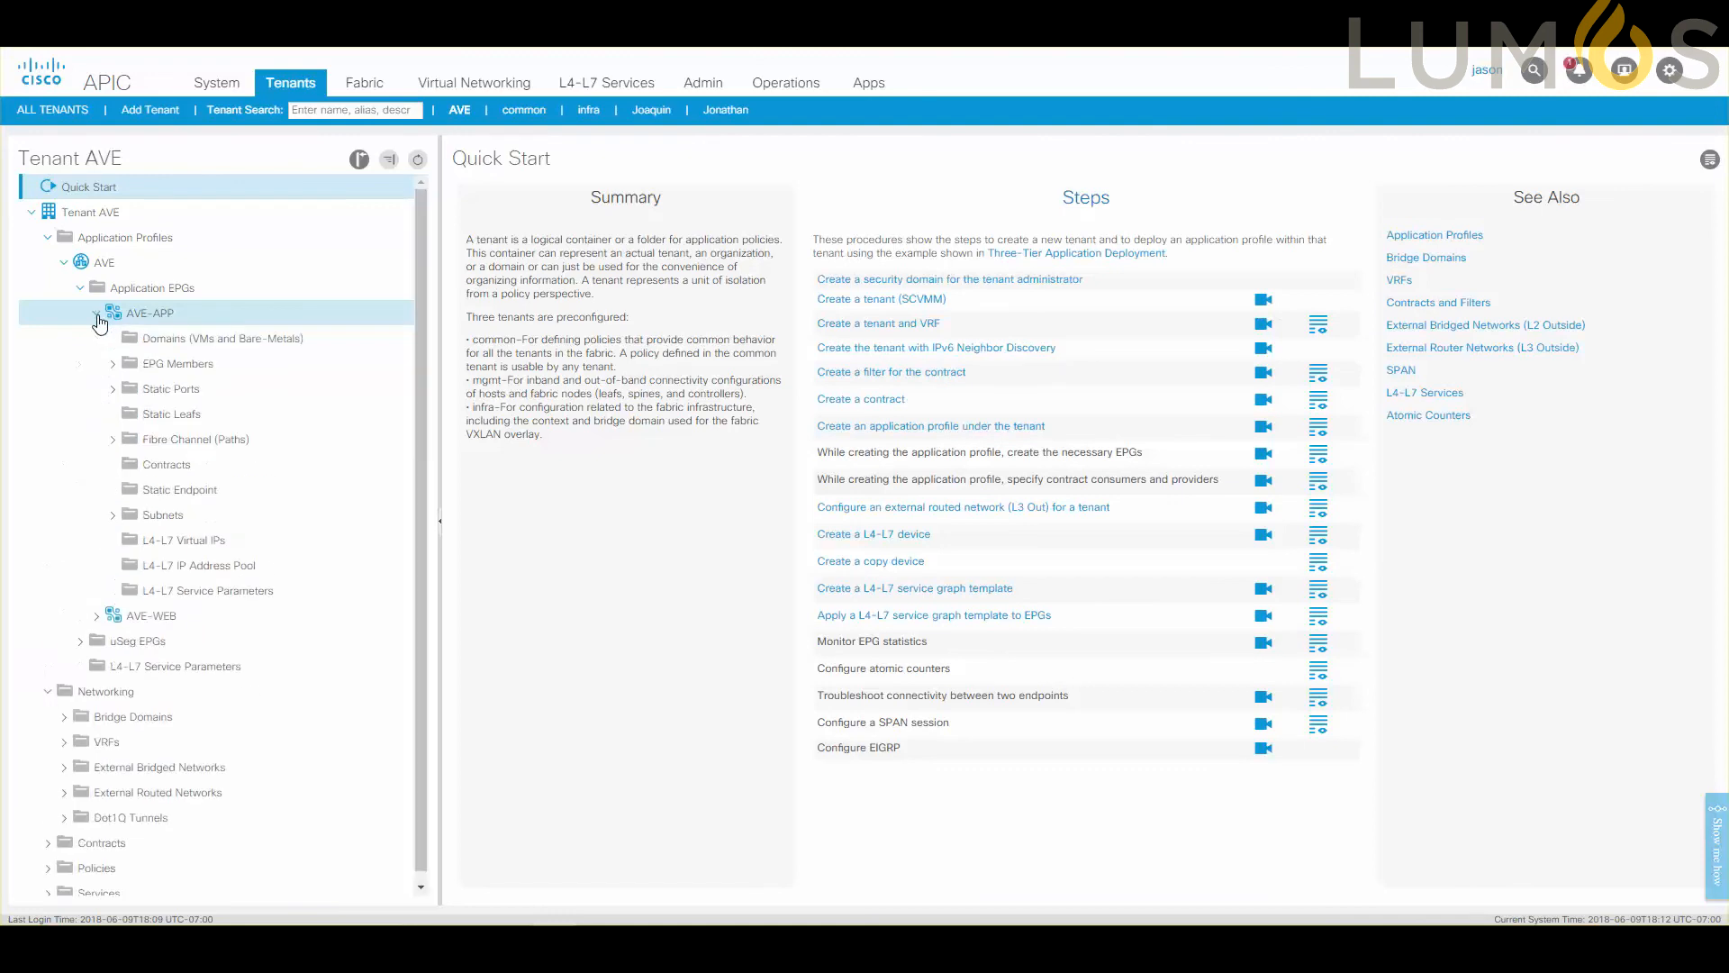
Associate the AVE-APP EPG with VMM domain AVE-DOMAIN, using On Demand resolution immediacy and keeping AVE switching mode.
right_click(156, 345)
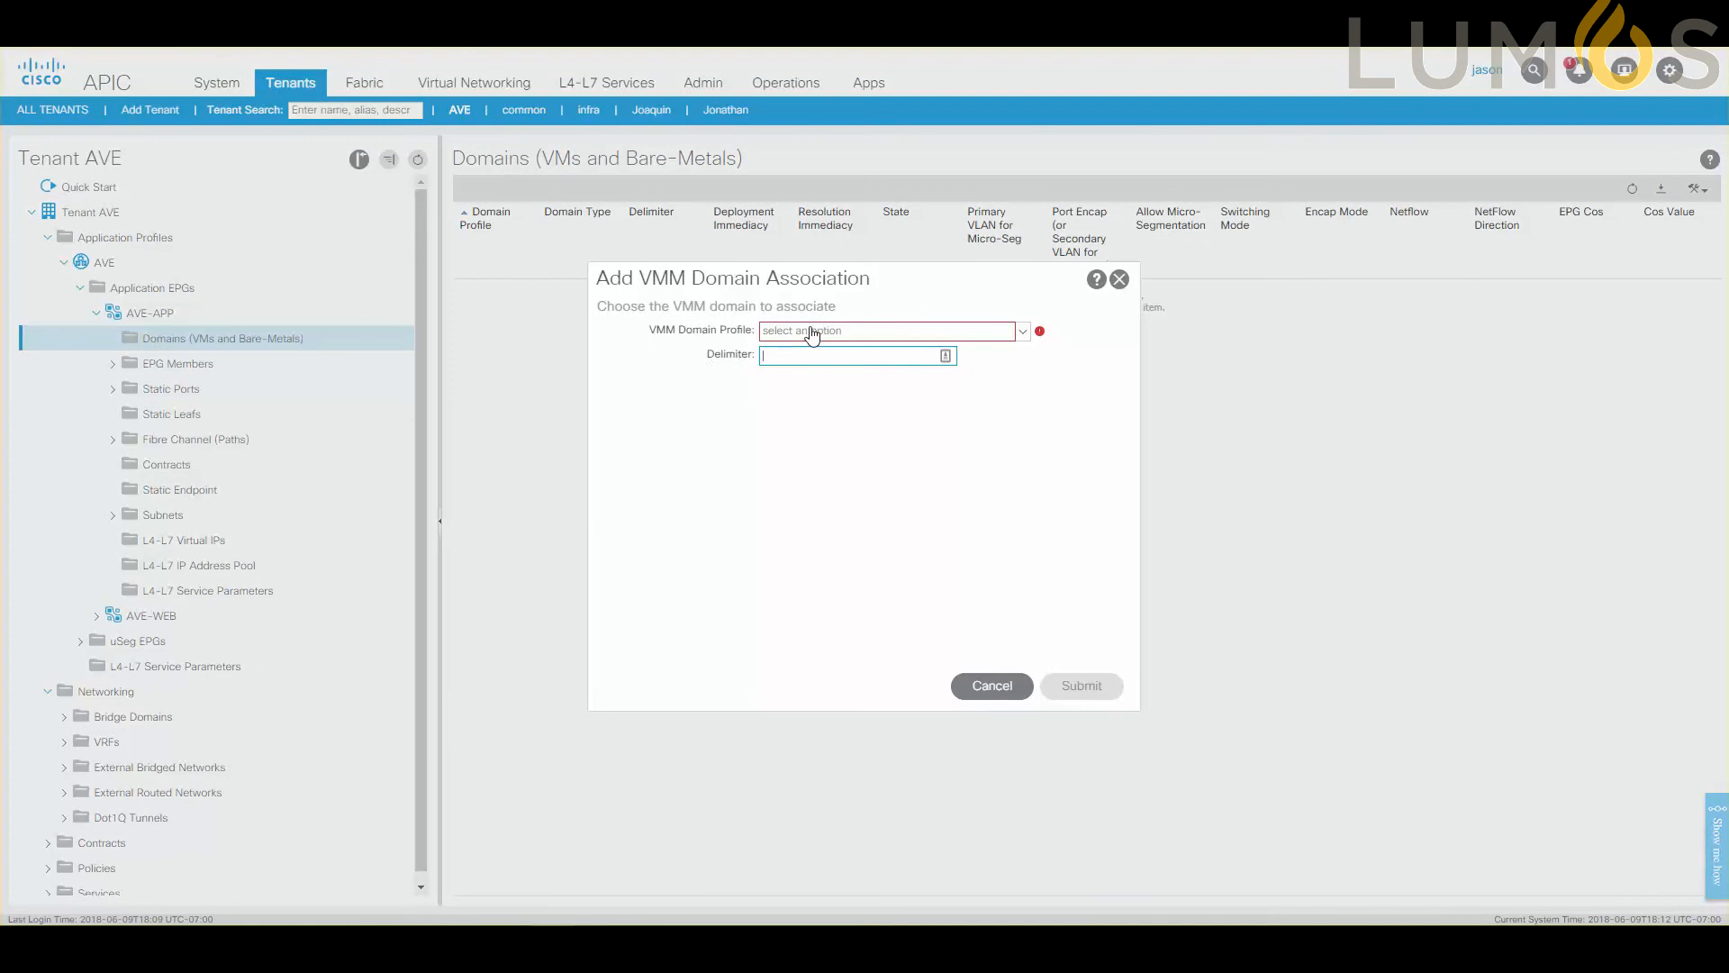
click(812, 332)
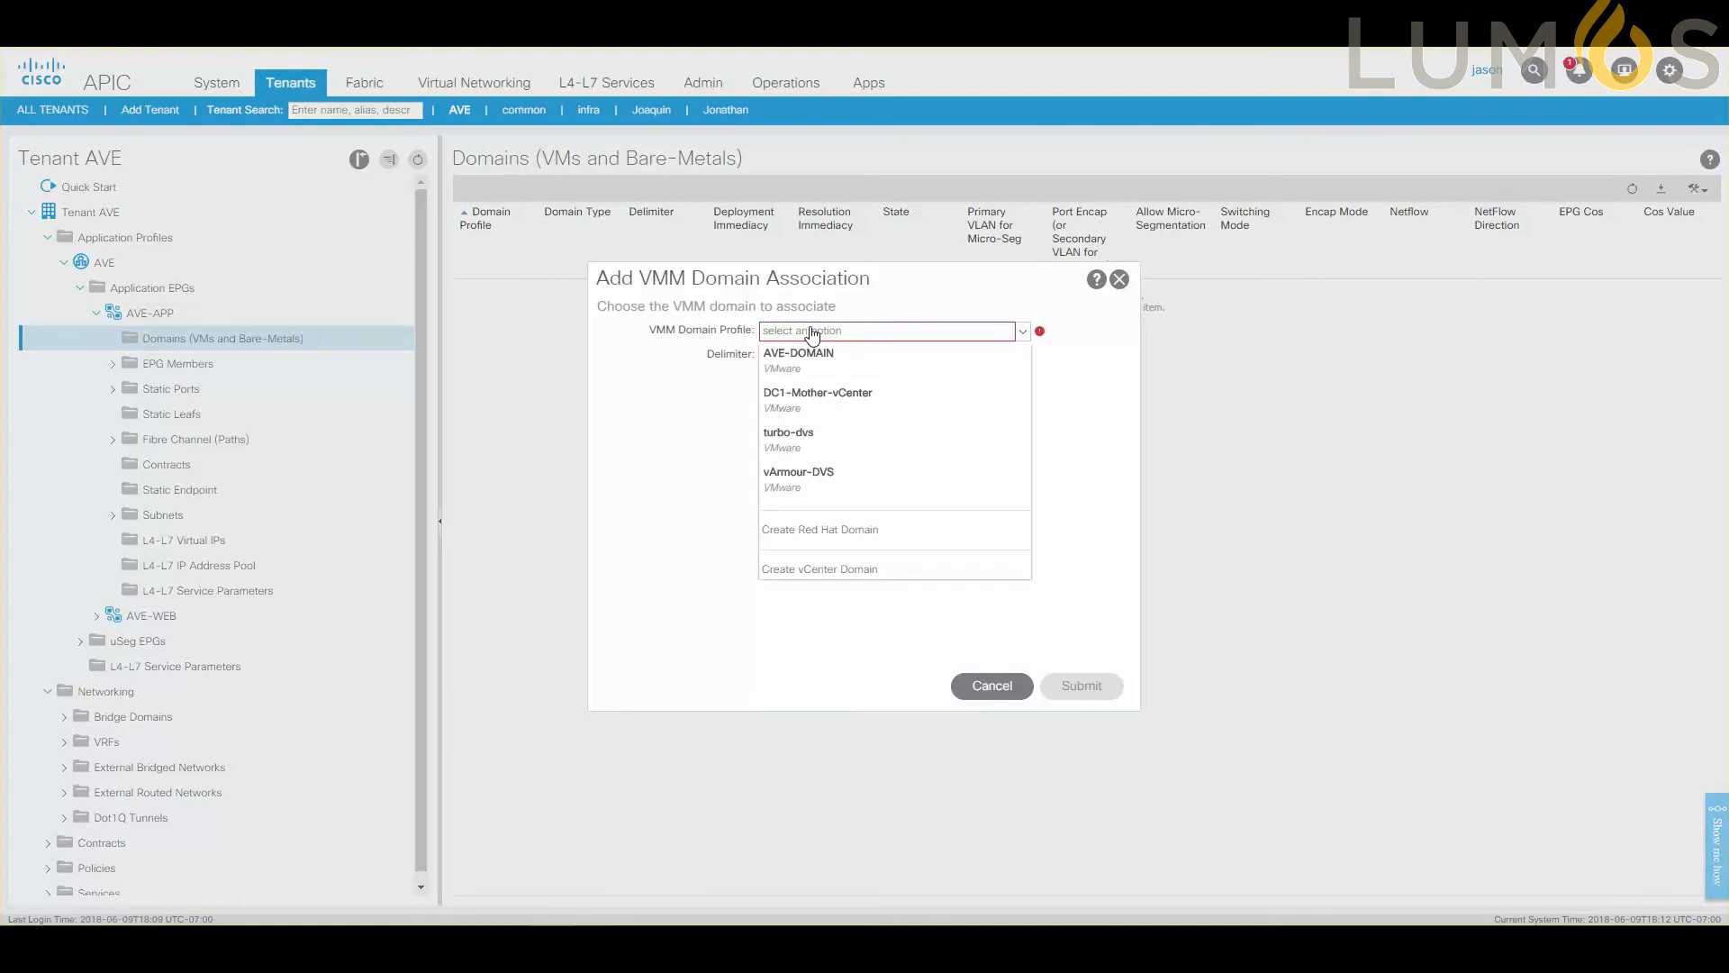
click(811, 355)
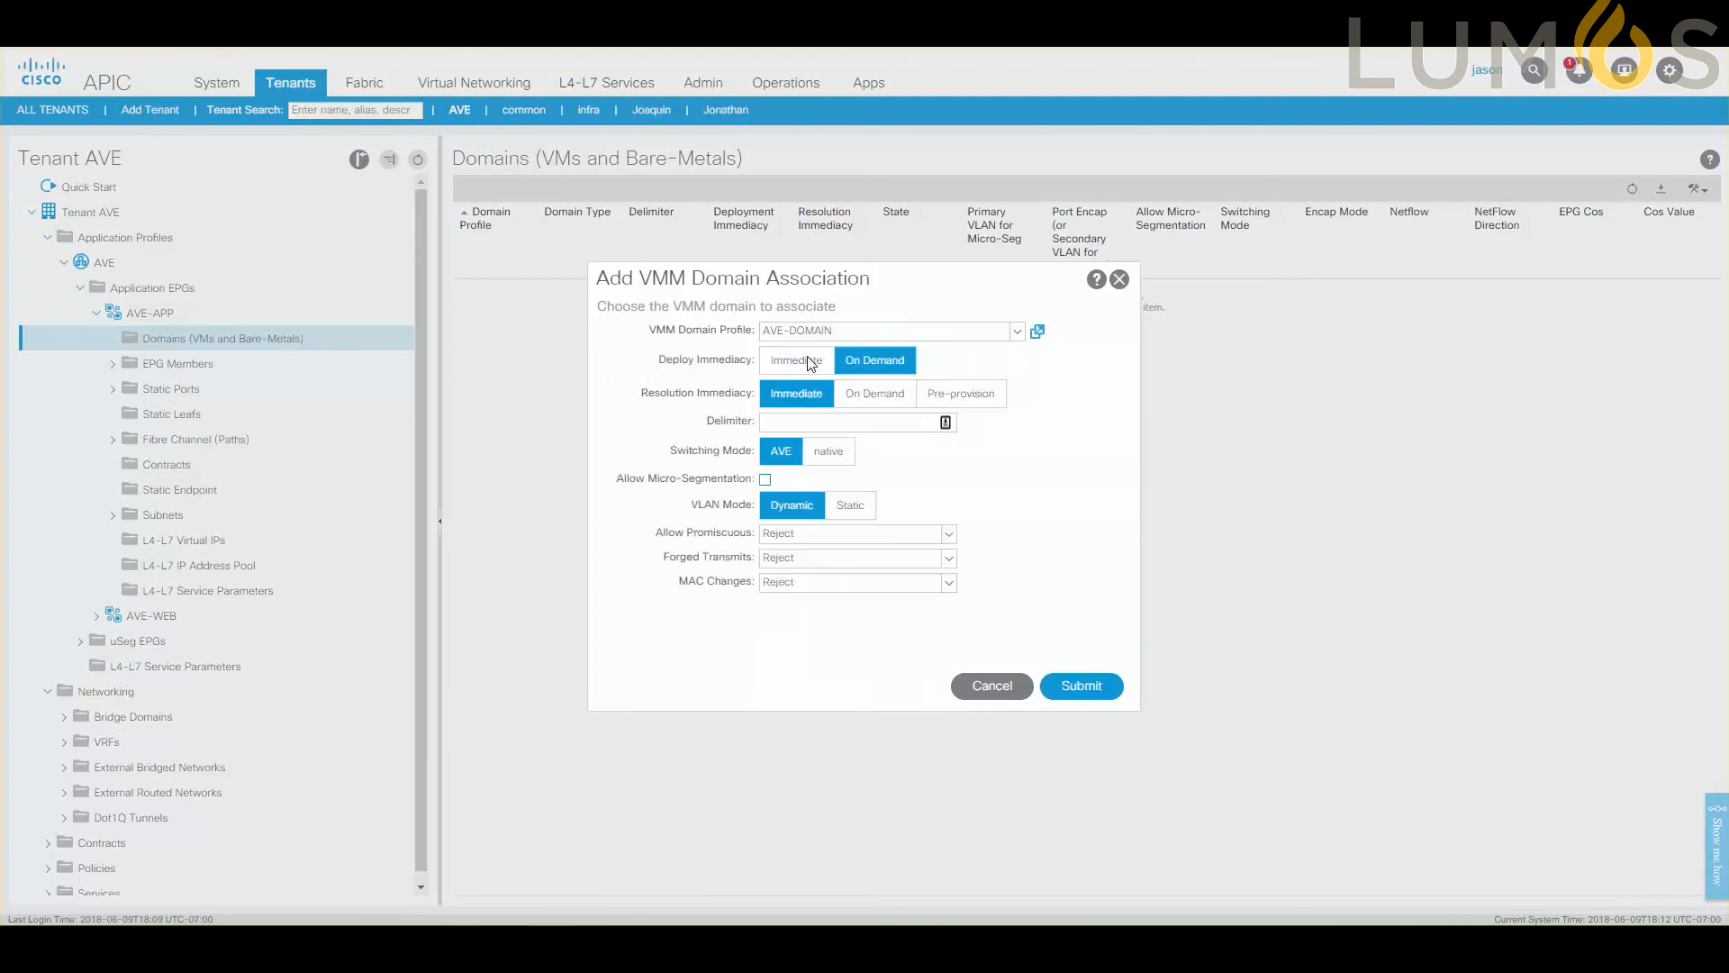
click(860, 398)
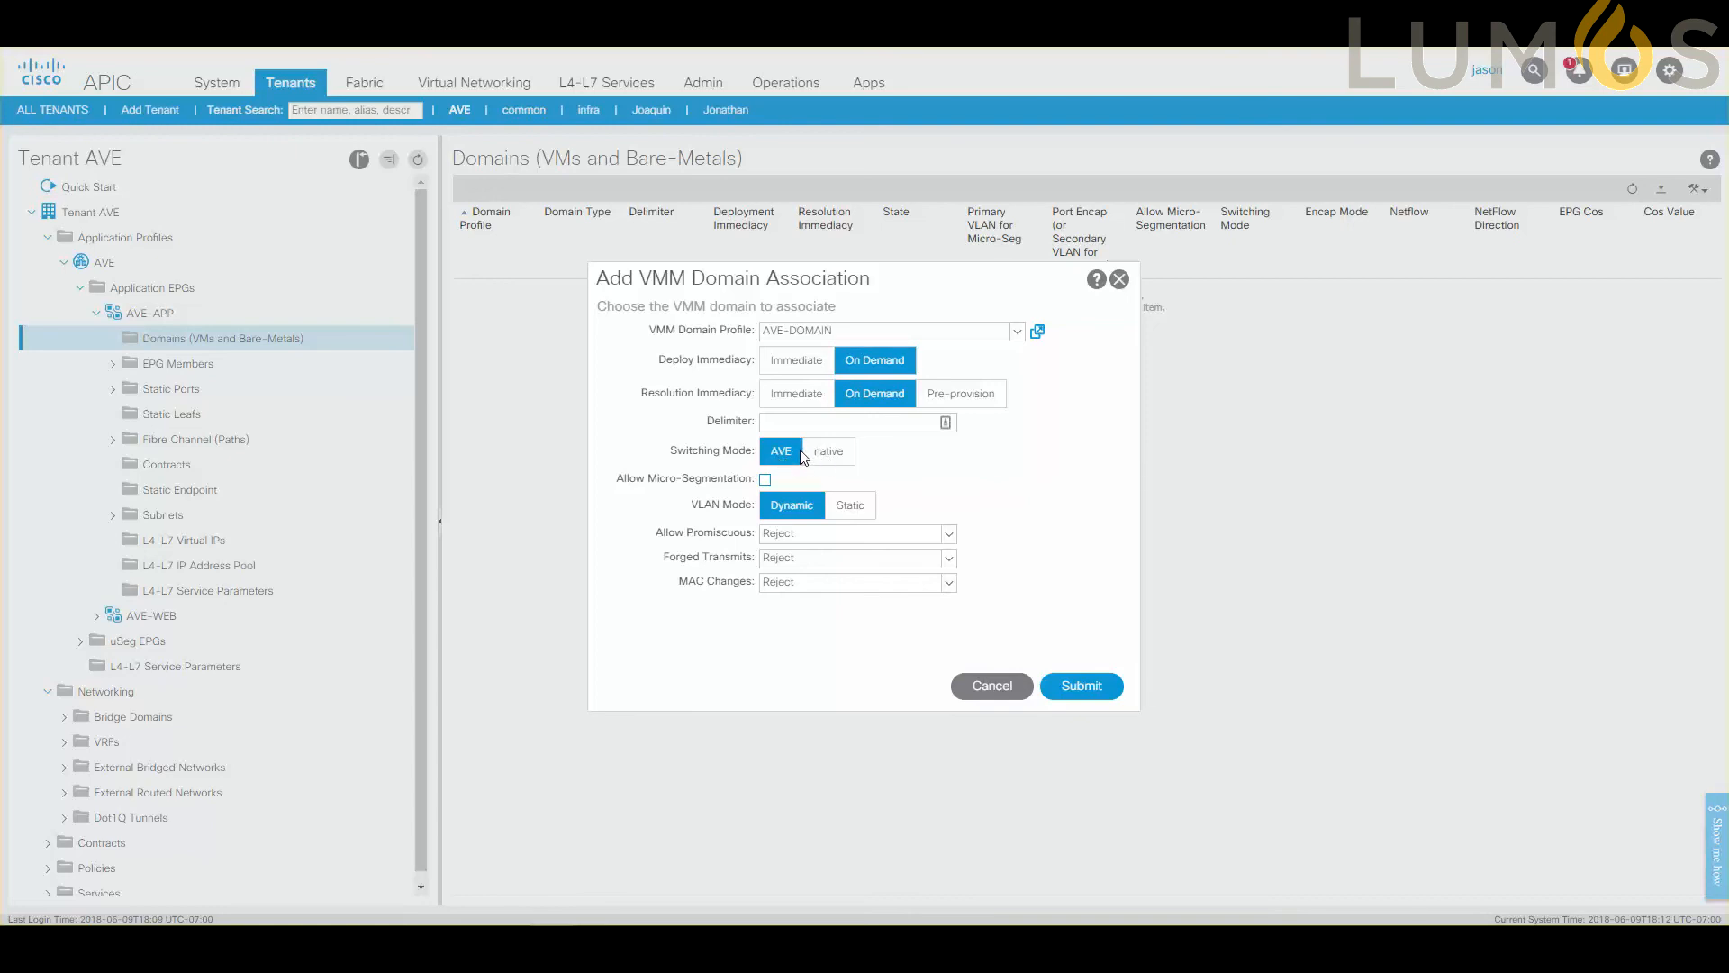
click(1087, 686)
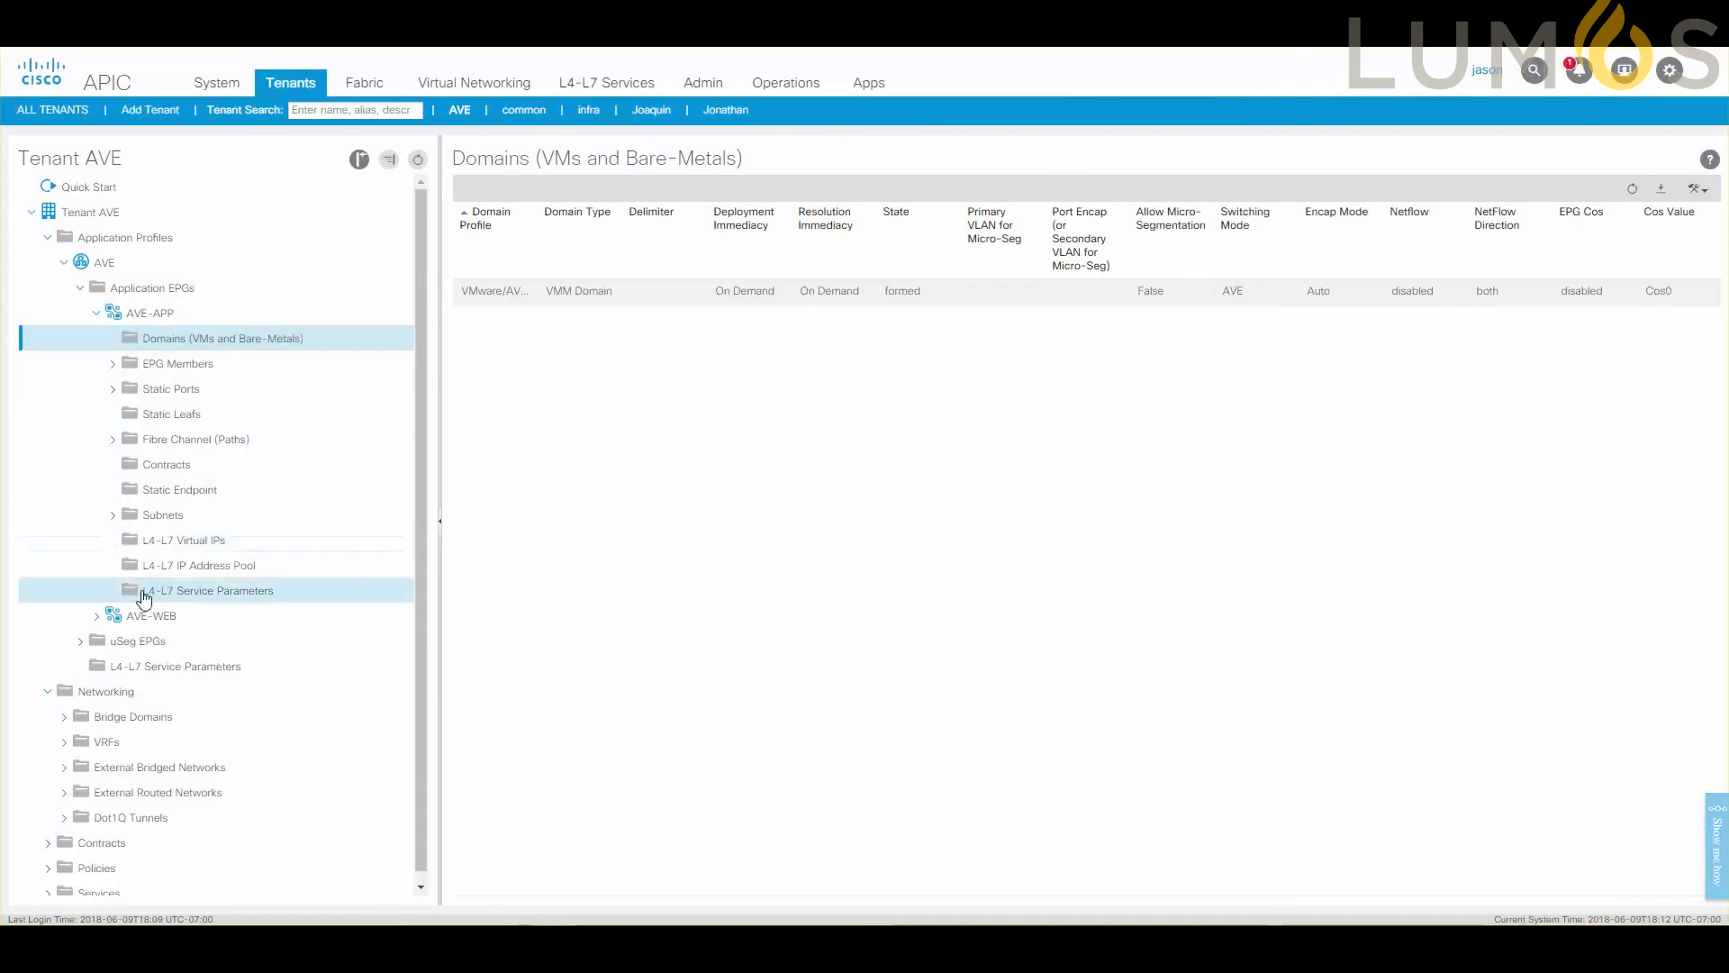
Associate the AVE-WEB EPG with VMM domain AVE-DOMAIN, using On Demand resolution immediacy and the remaining default settings.
click(96, 616)
scroll(135, 612, down, 1)
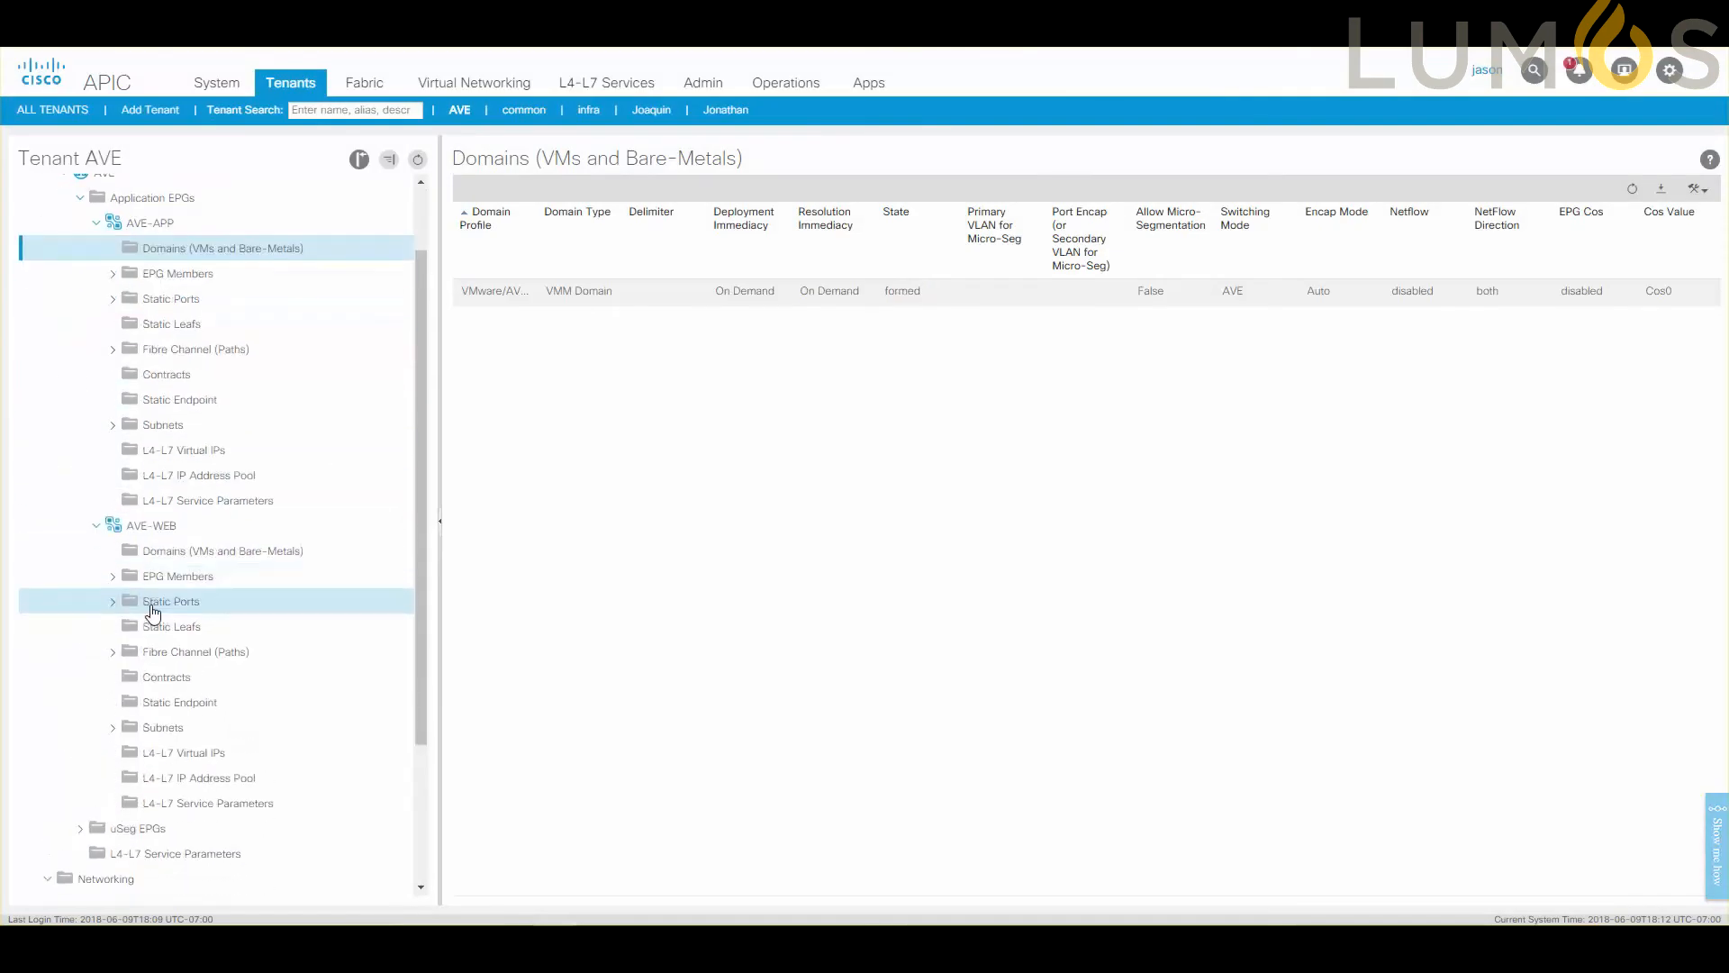
right_click(198, 562)
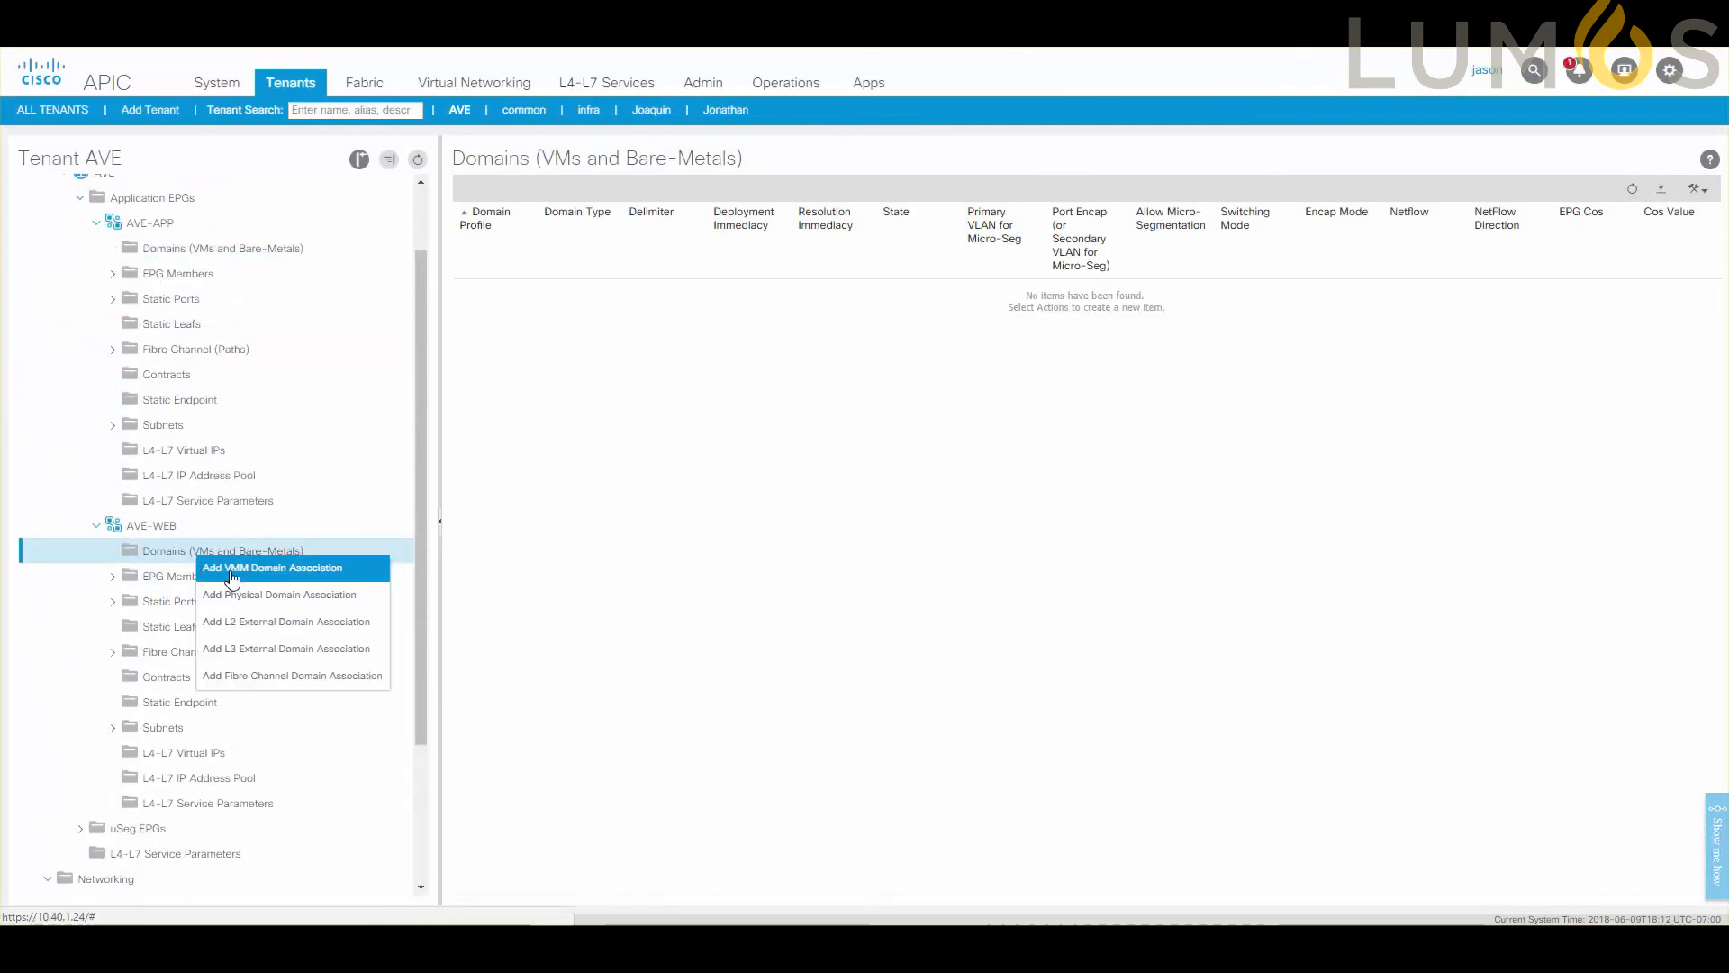
click(232, 569)
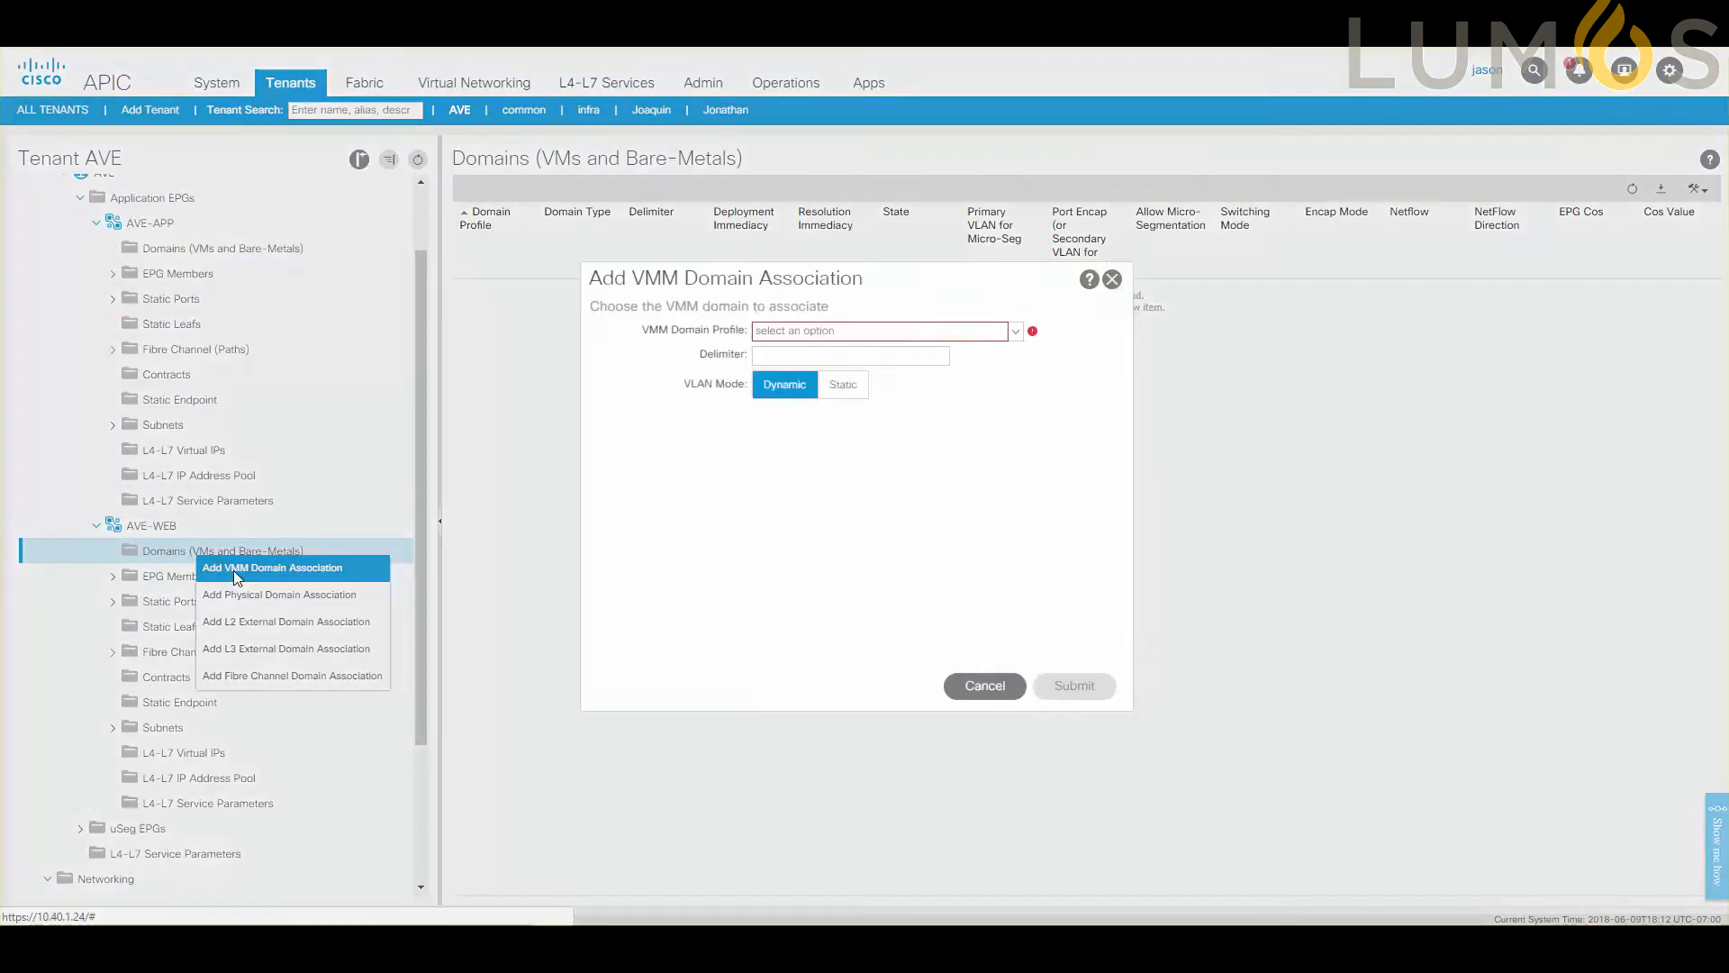
click(1024, 333)
click(950, 360)
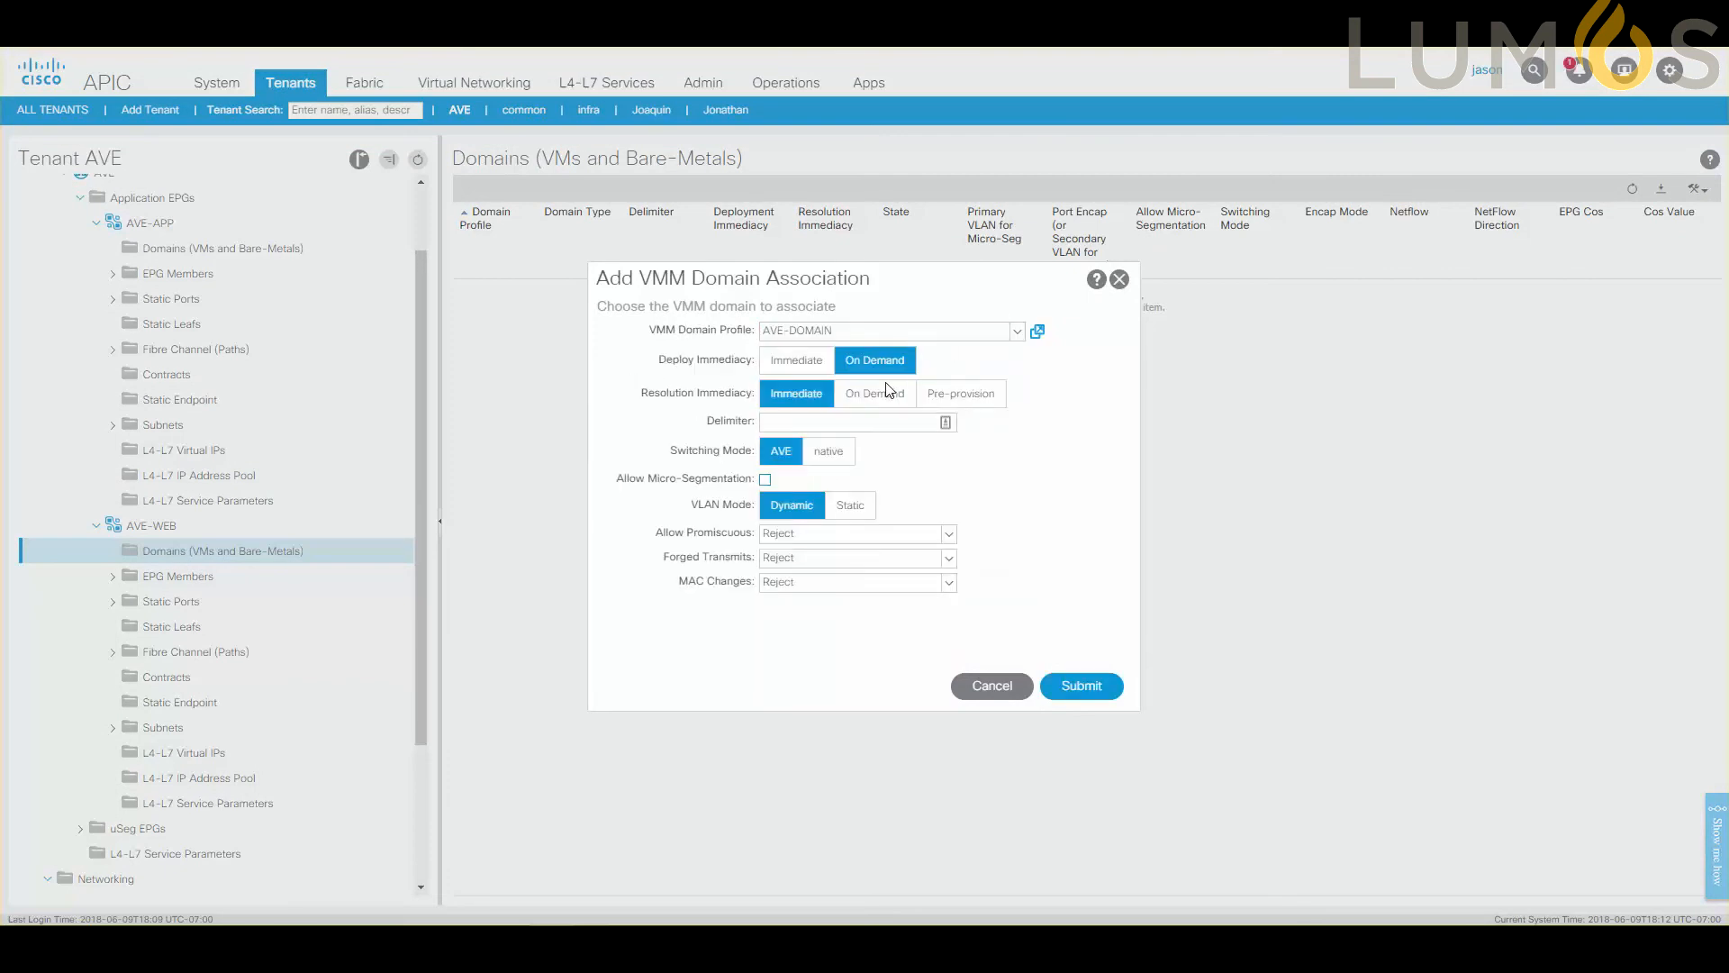
click(1082, 687)
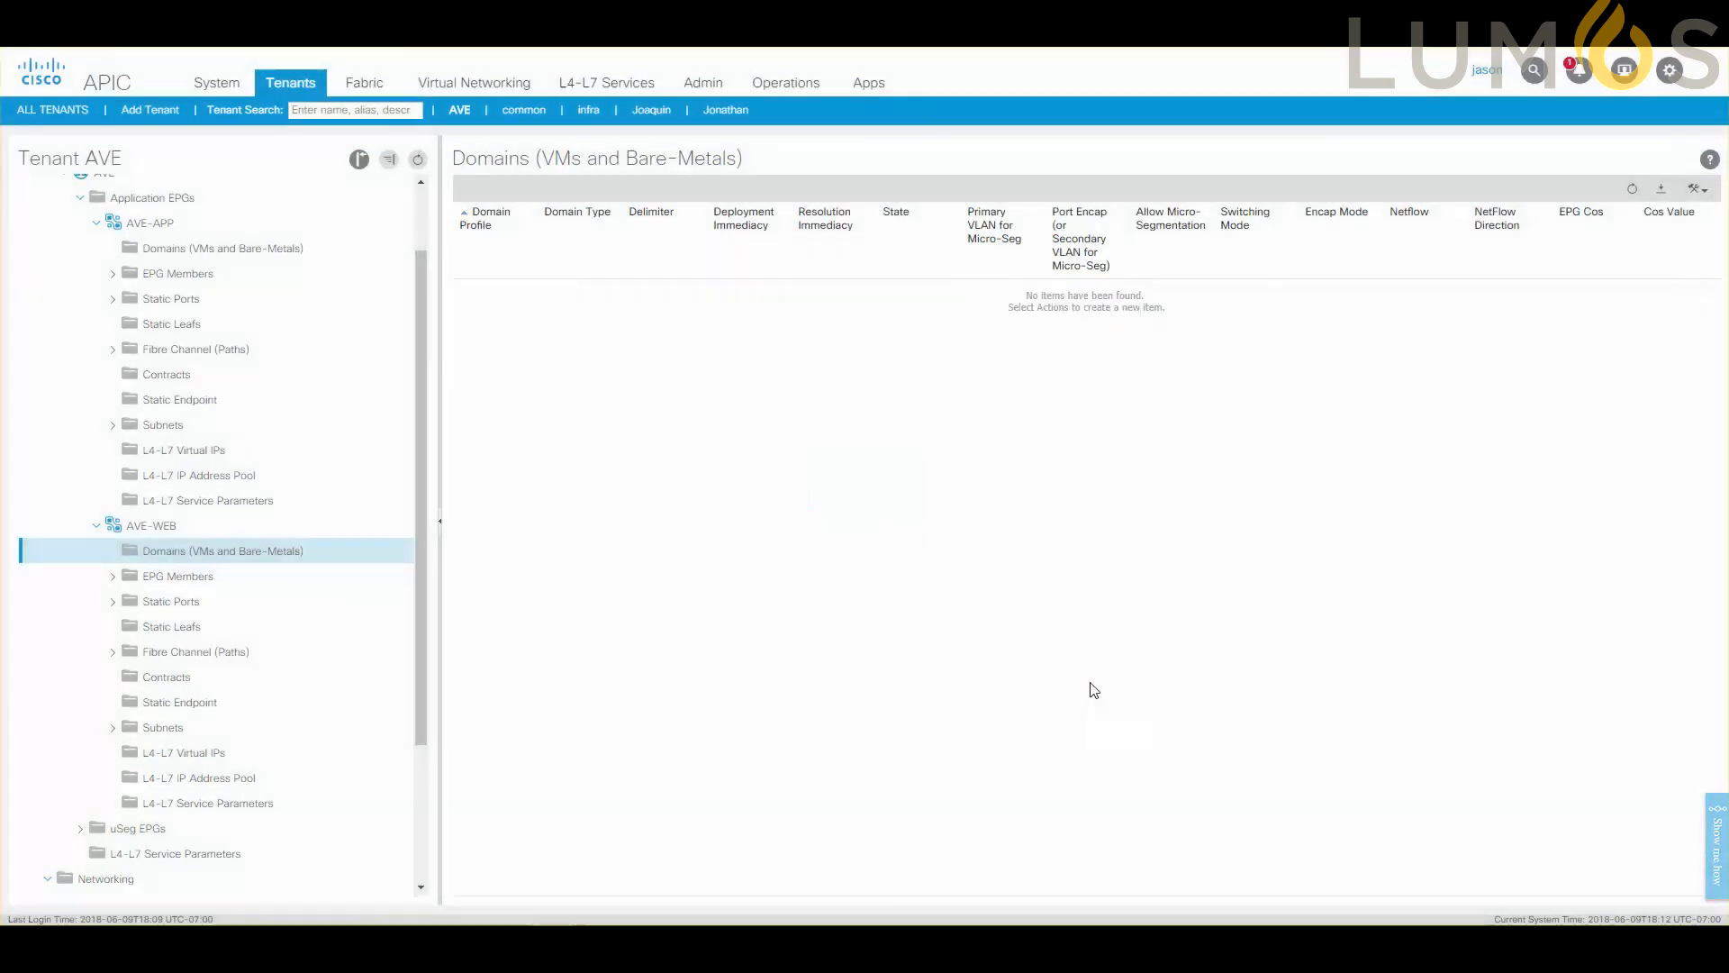
Open the contracts list of the AVE-APP EPG to check its assigned contracts.
scroll(236, 567, down, 3)
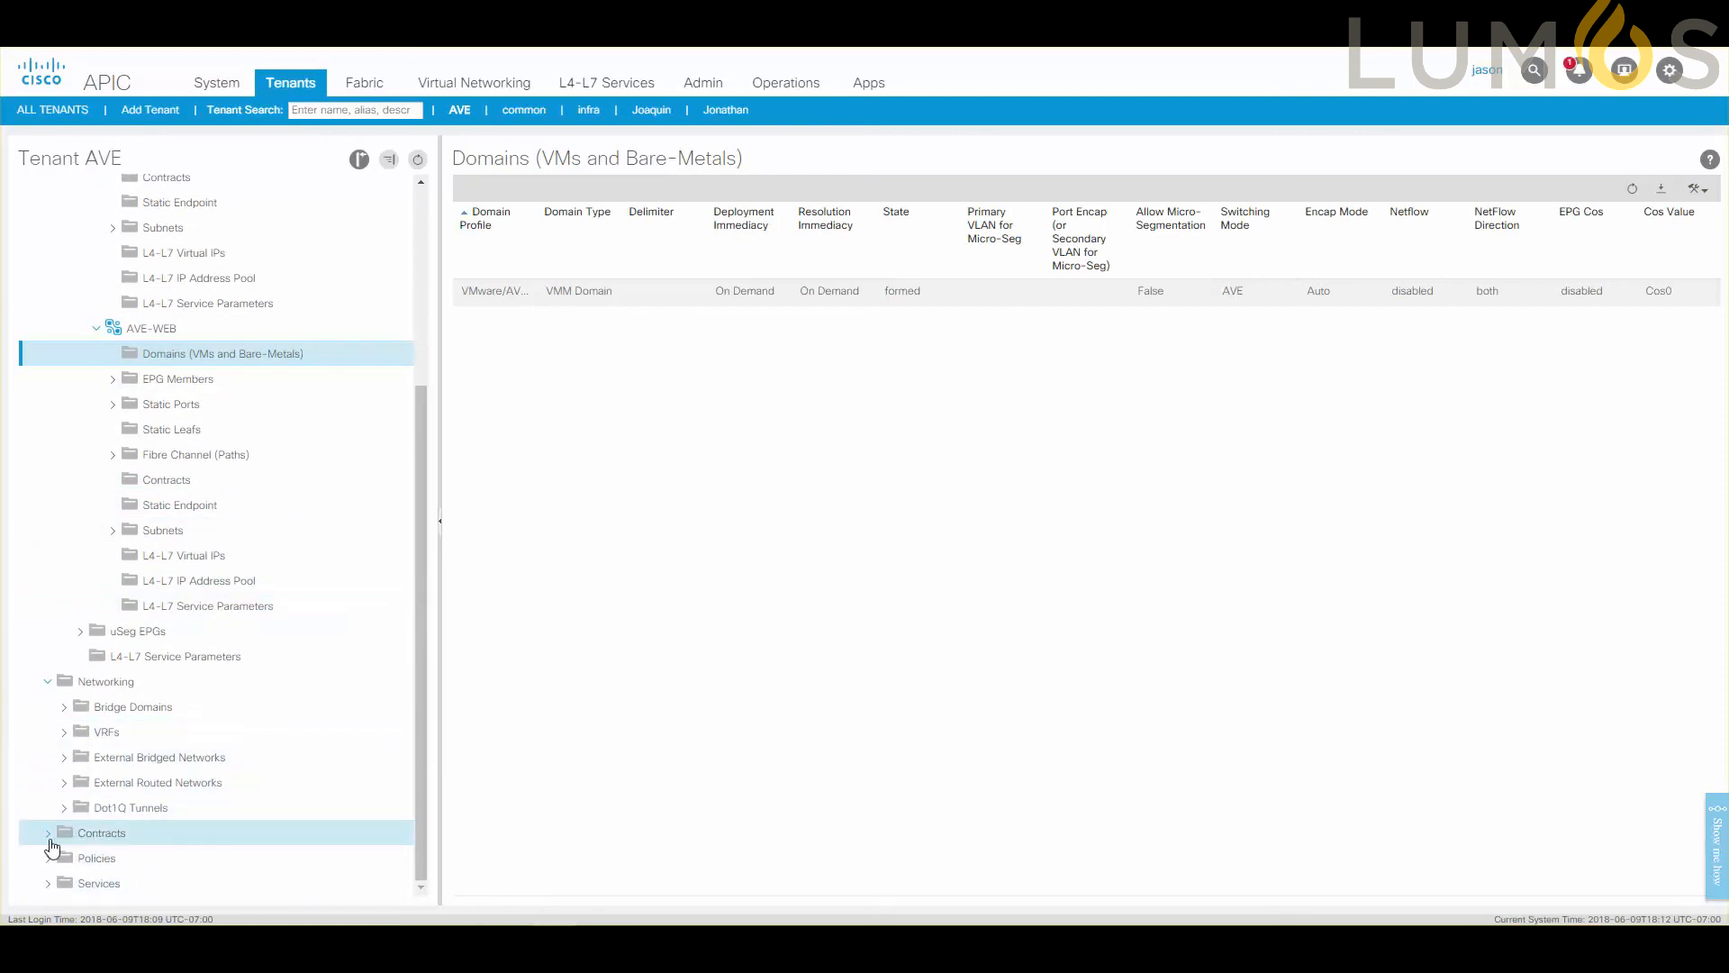
scroll(166, 240, up, 1)
scroll(167, 239, up, 3)
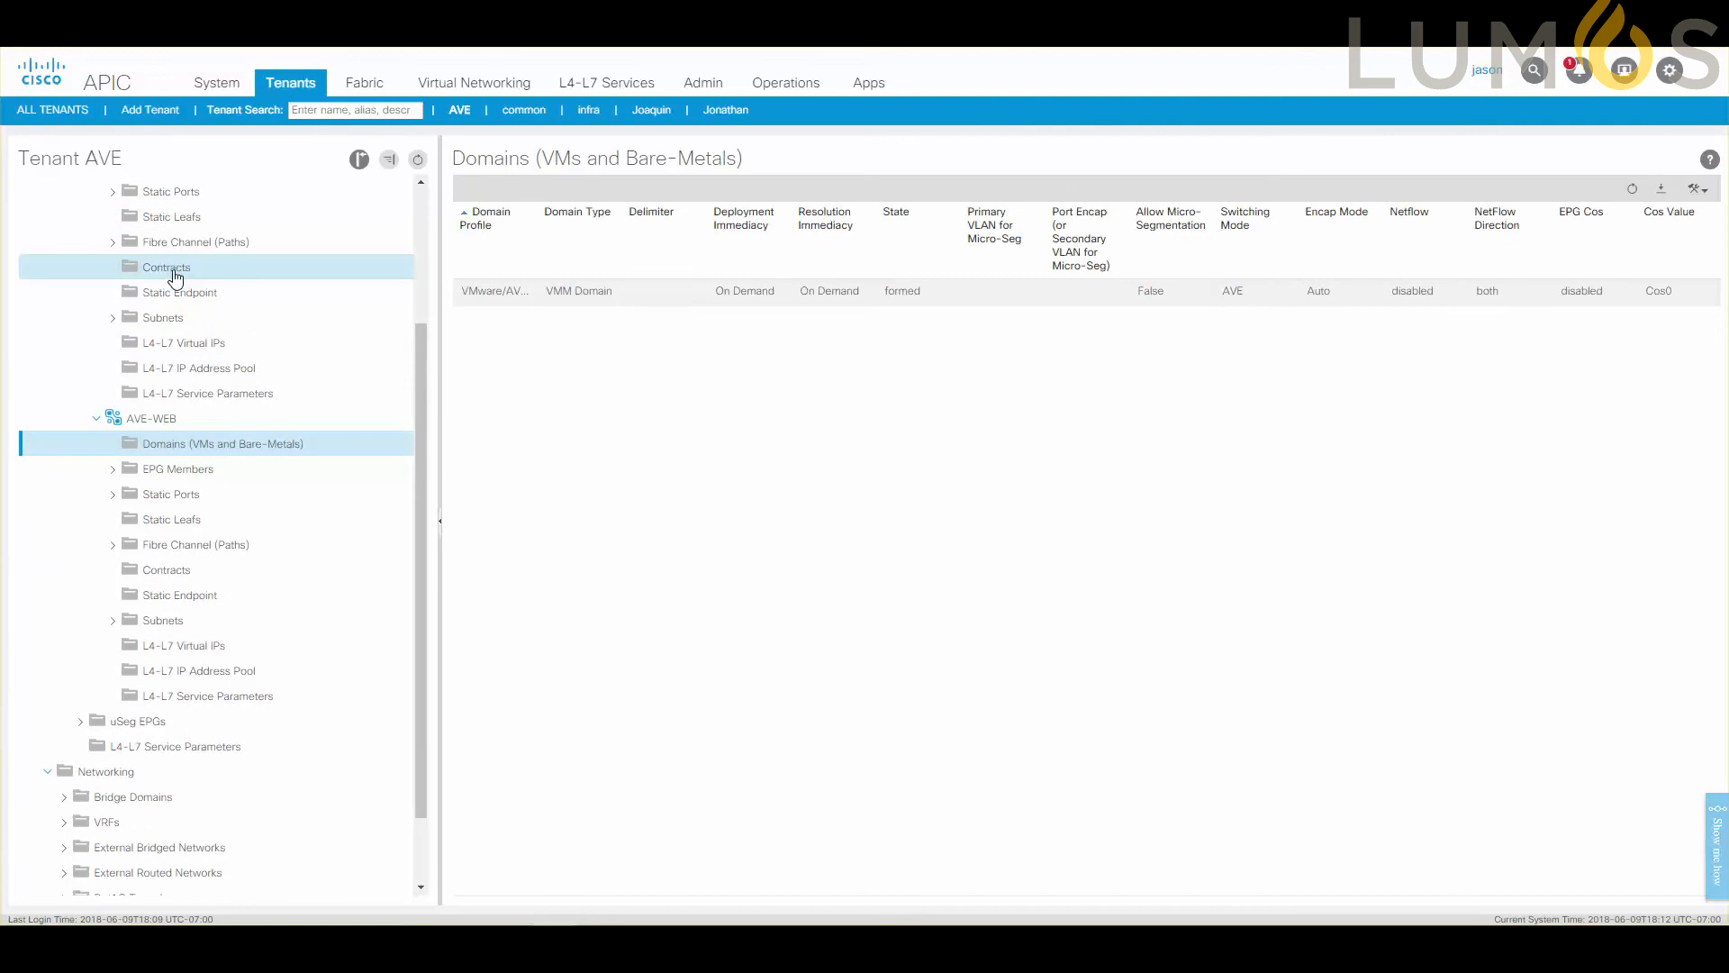
click(176, 270)
scroll(243, 629, down, 3)
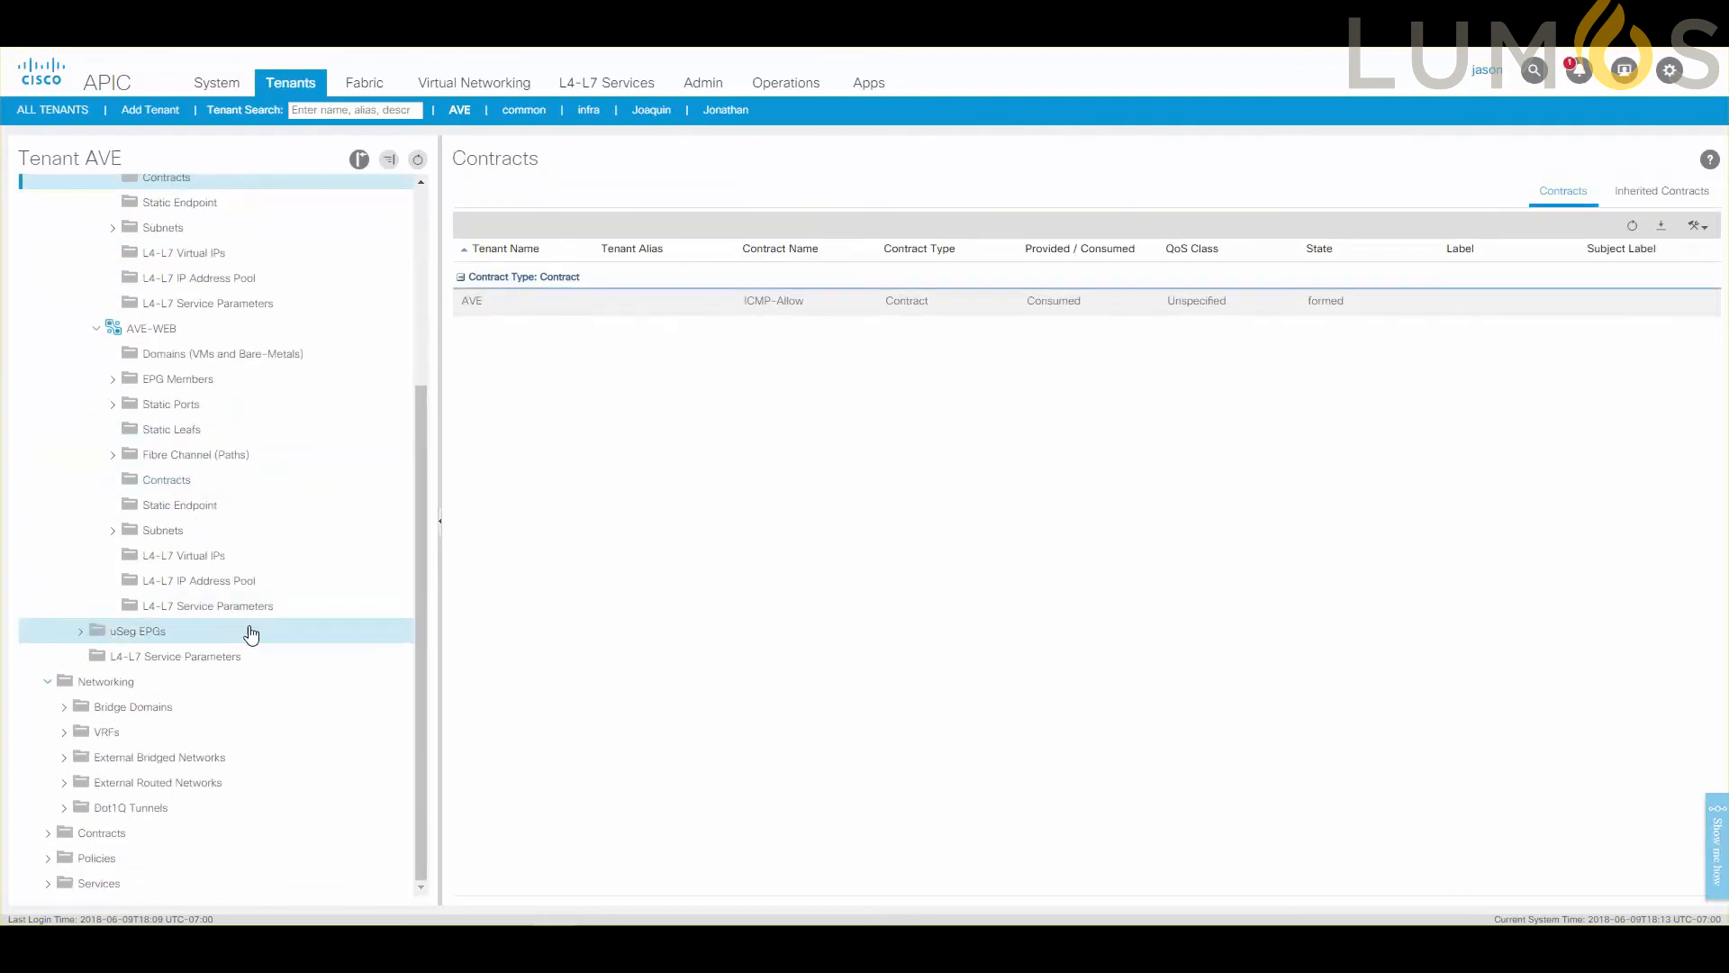
Open the list of filters under the AVE tenant's contracts.
click(64, 731)
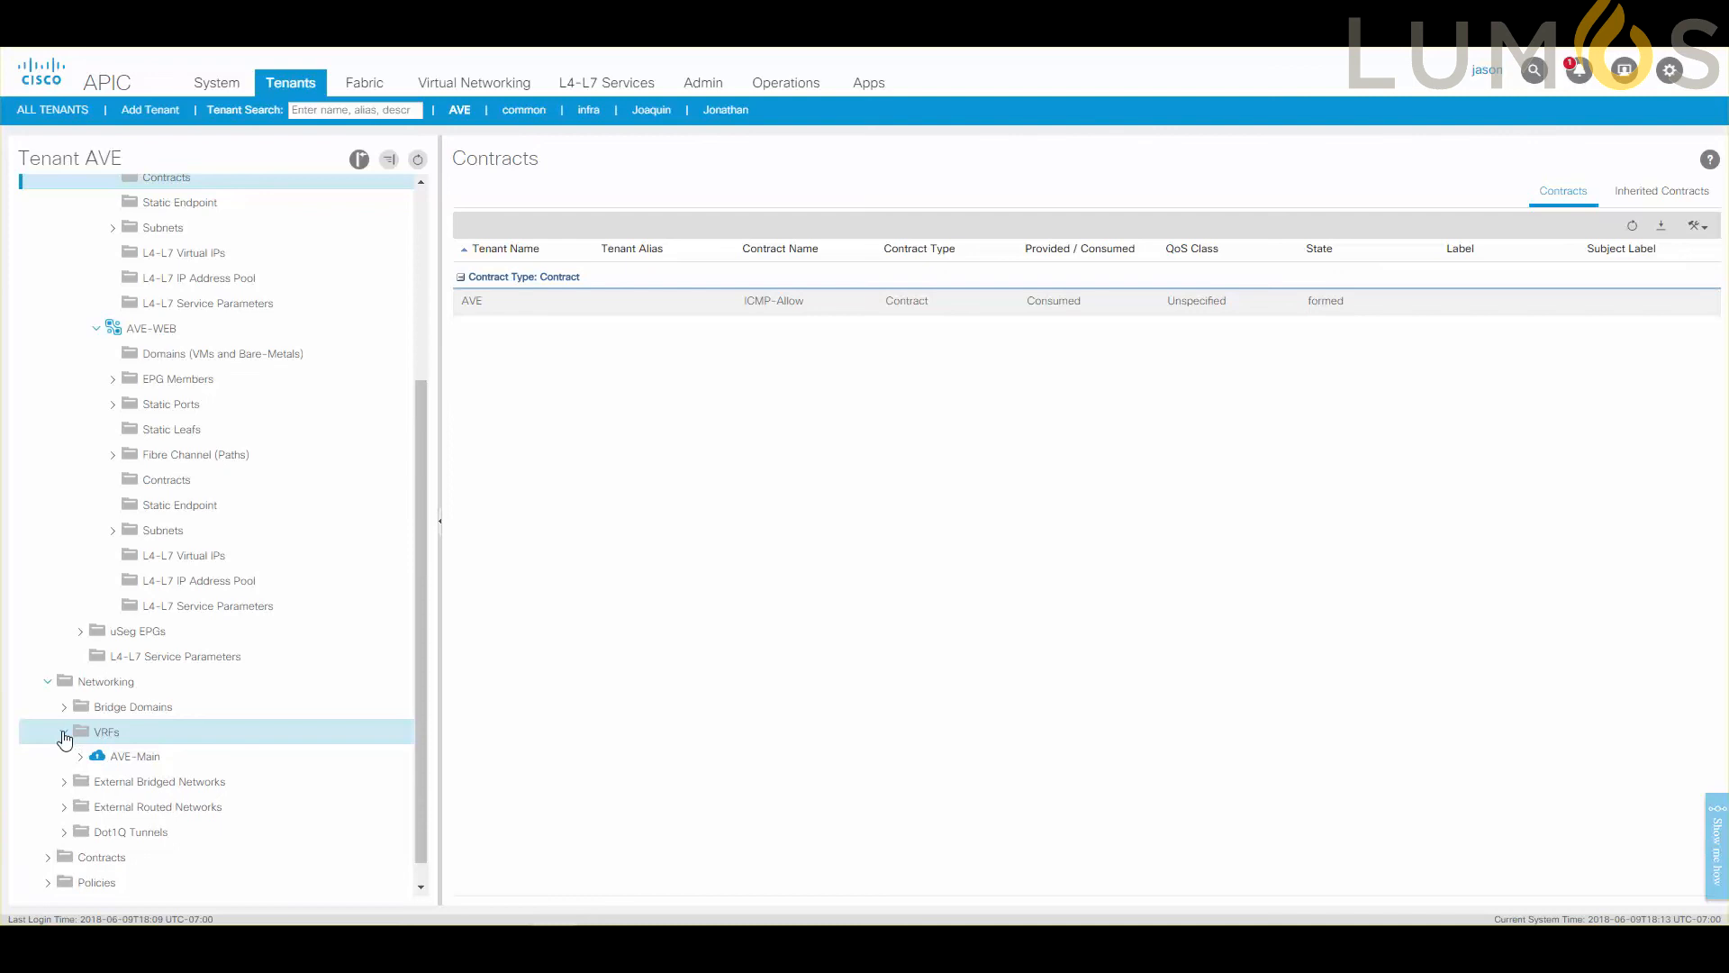
click(64, 731)
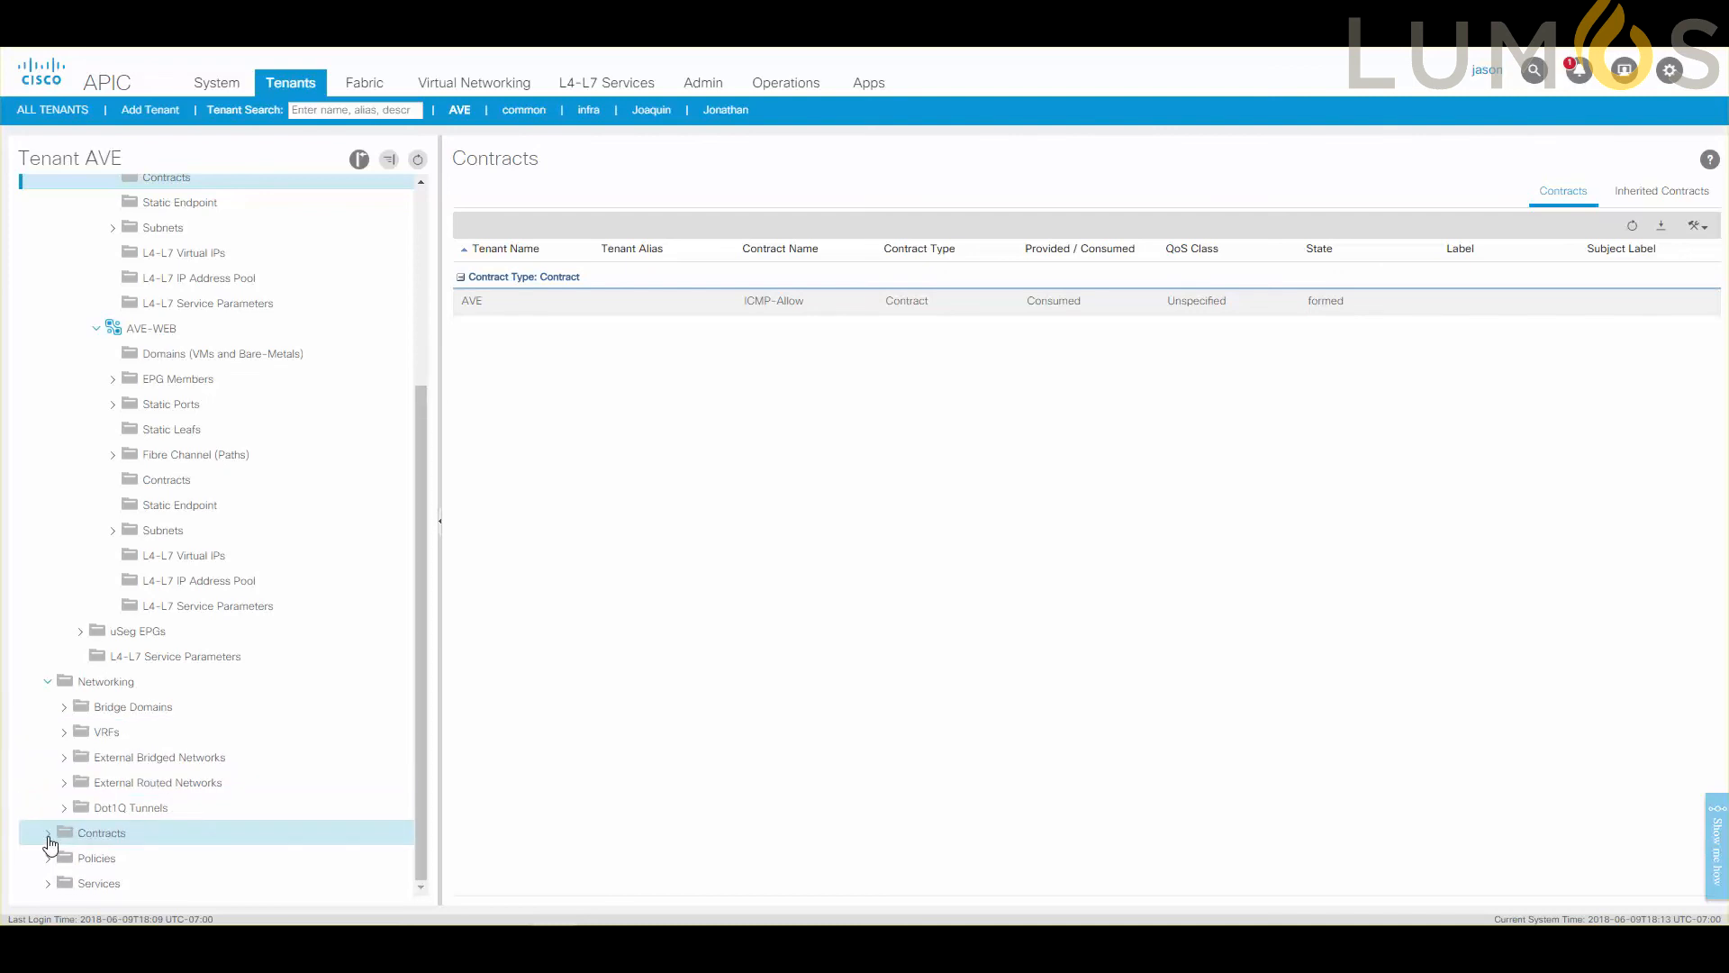
click(48, 833)
scroll(59, 842, down, 3)
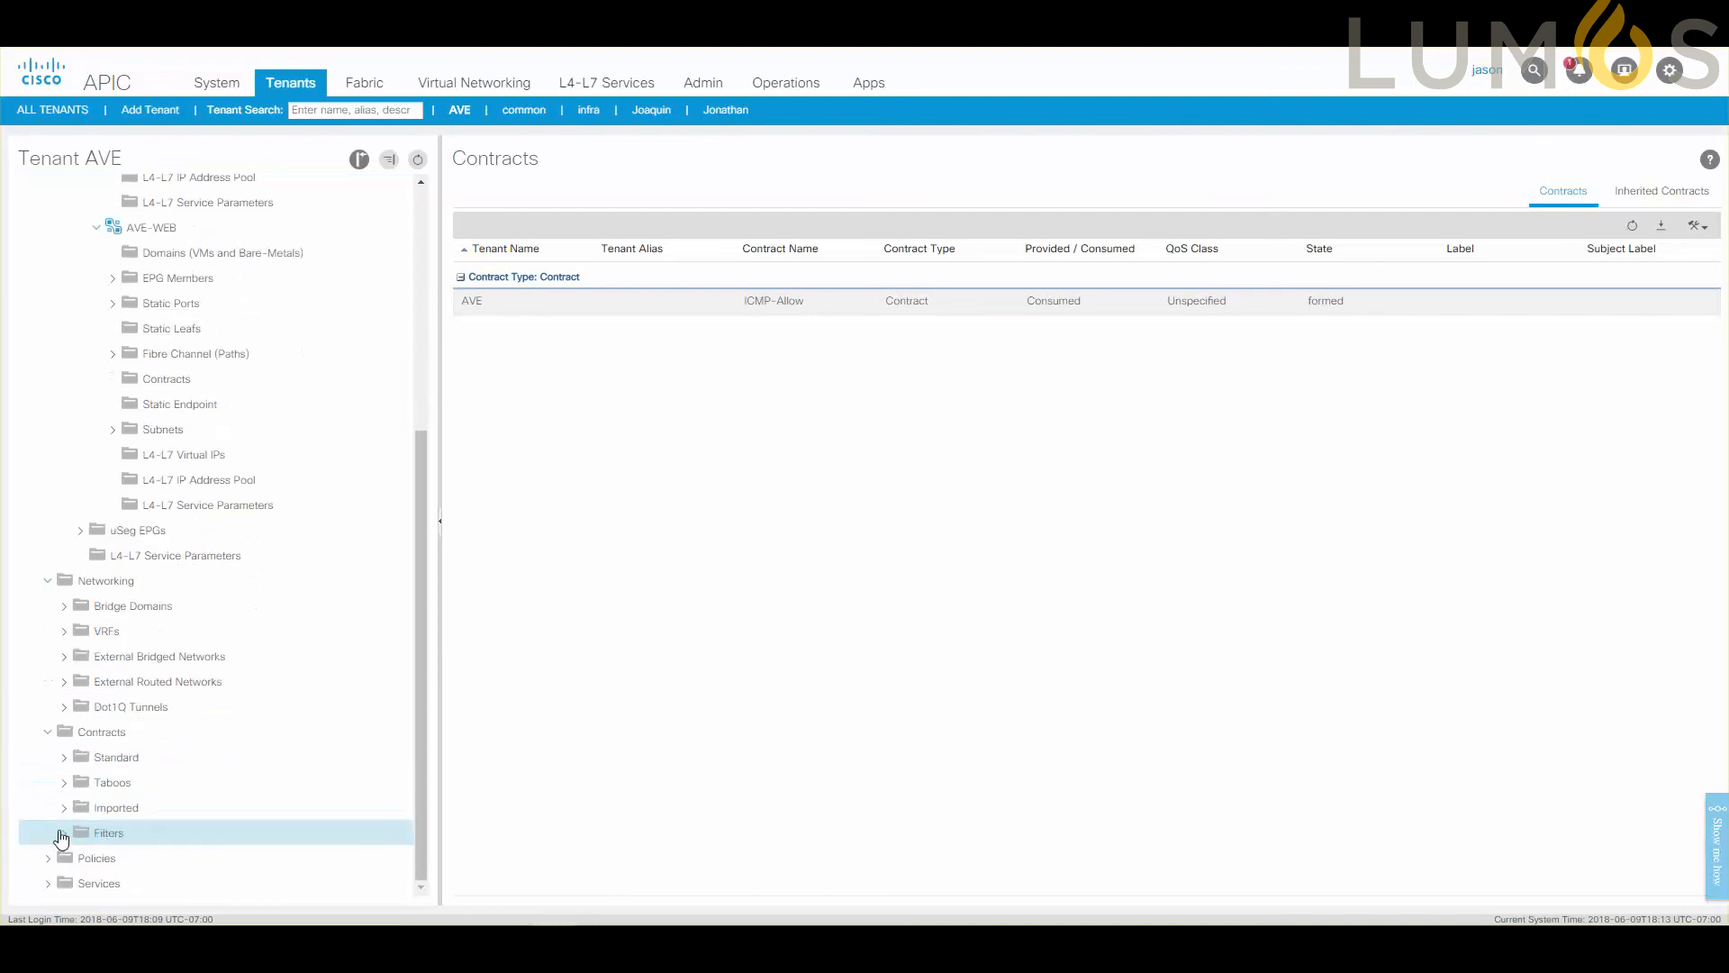
click(103, 840)
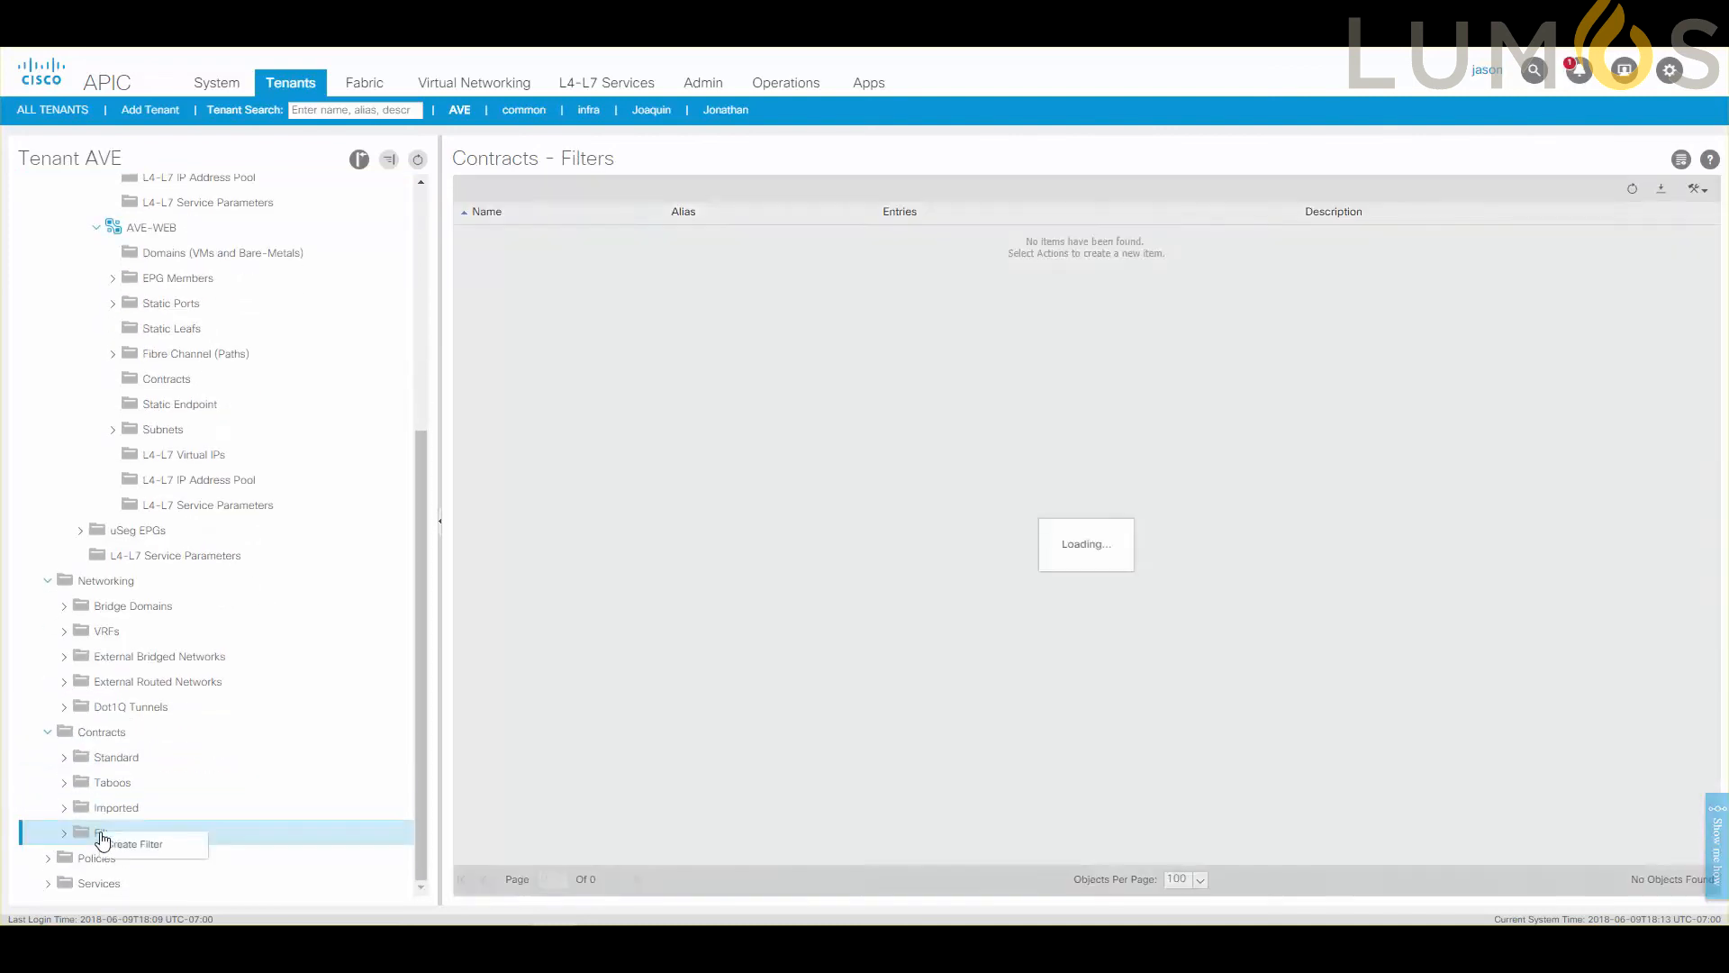
Open the Create Filter form, add a blank entry to examine its fields, and discard that entry.
right_click(104, 840)
click(133, 844)
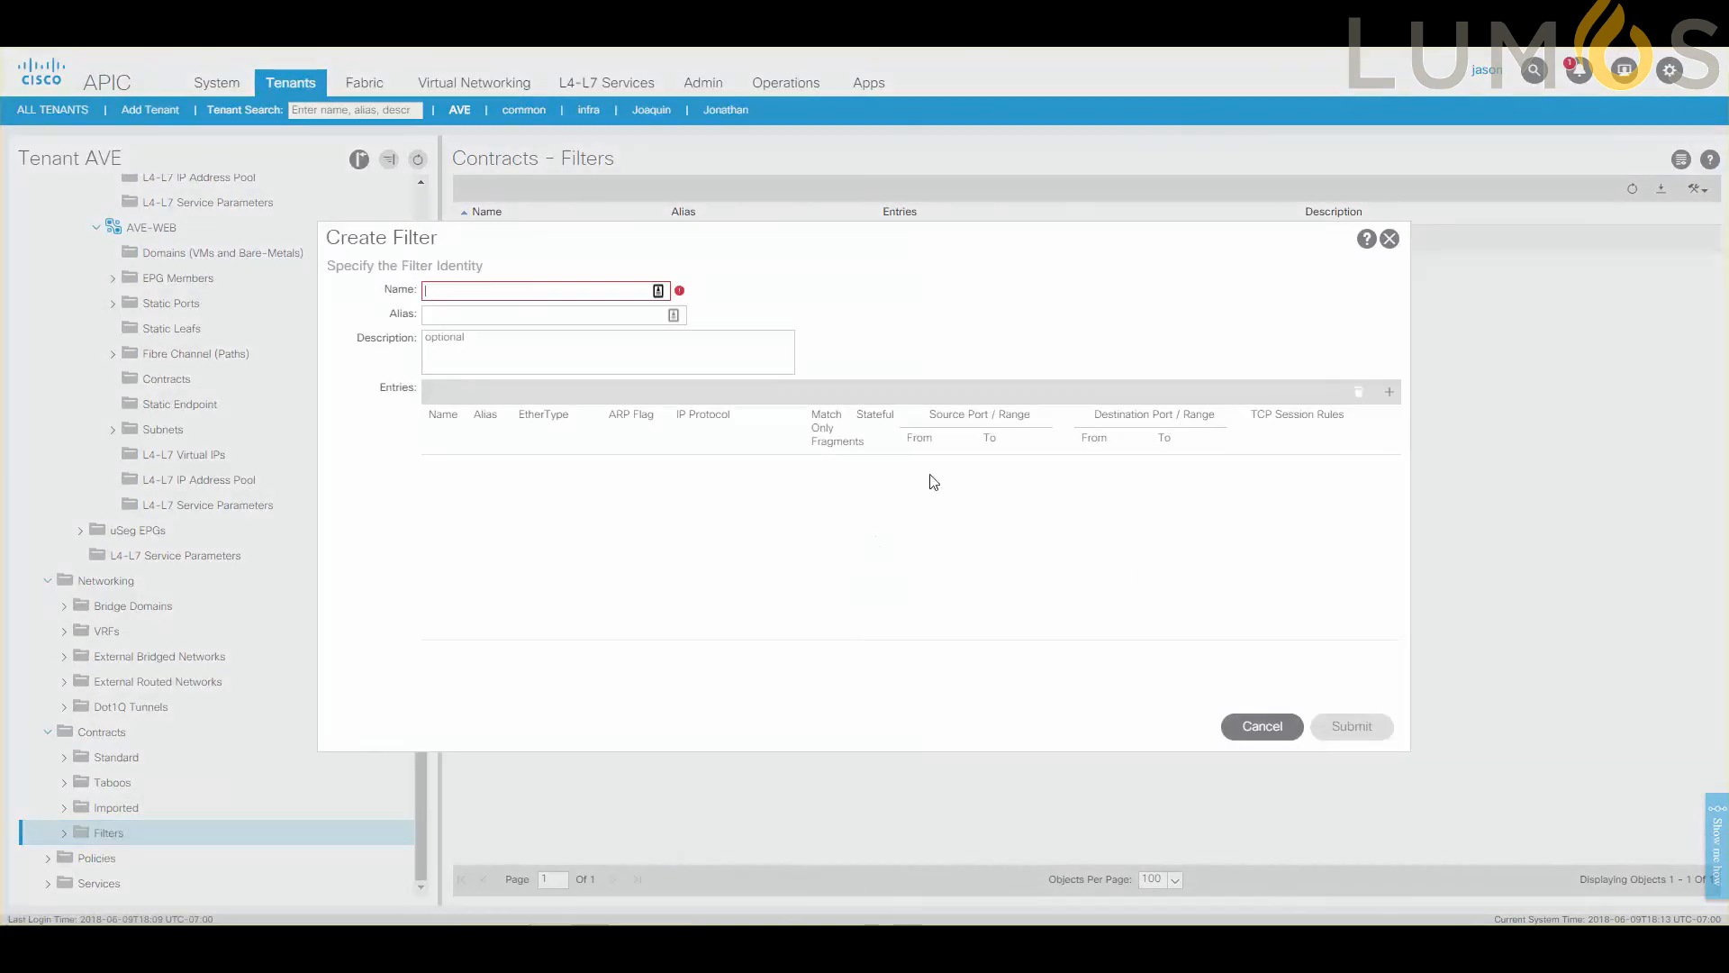
click(1389, 391)
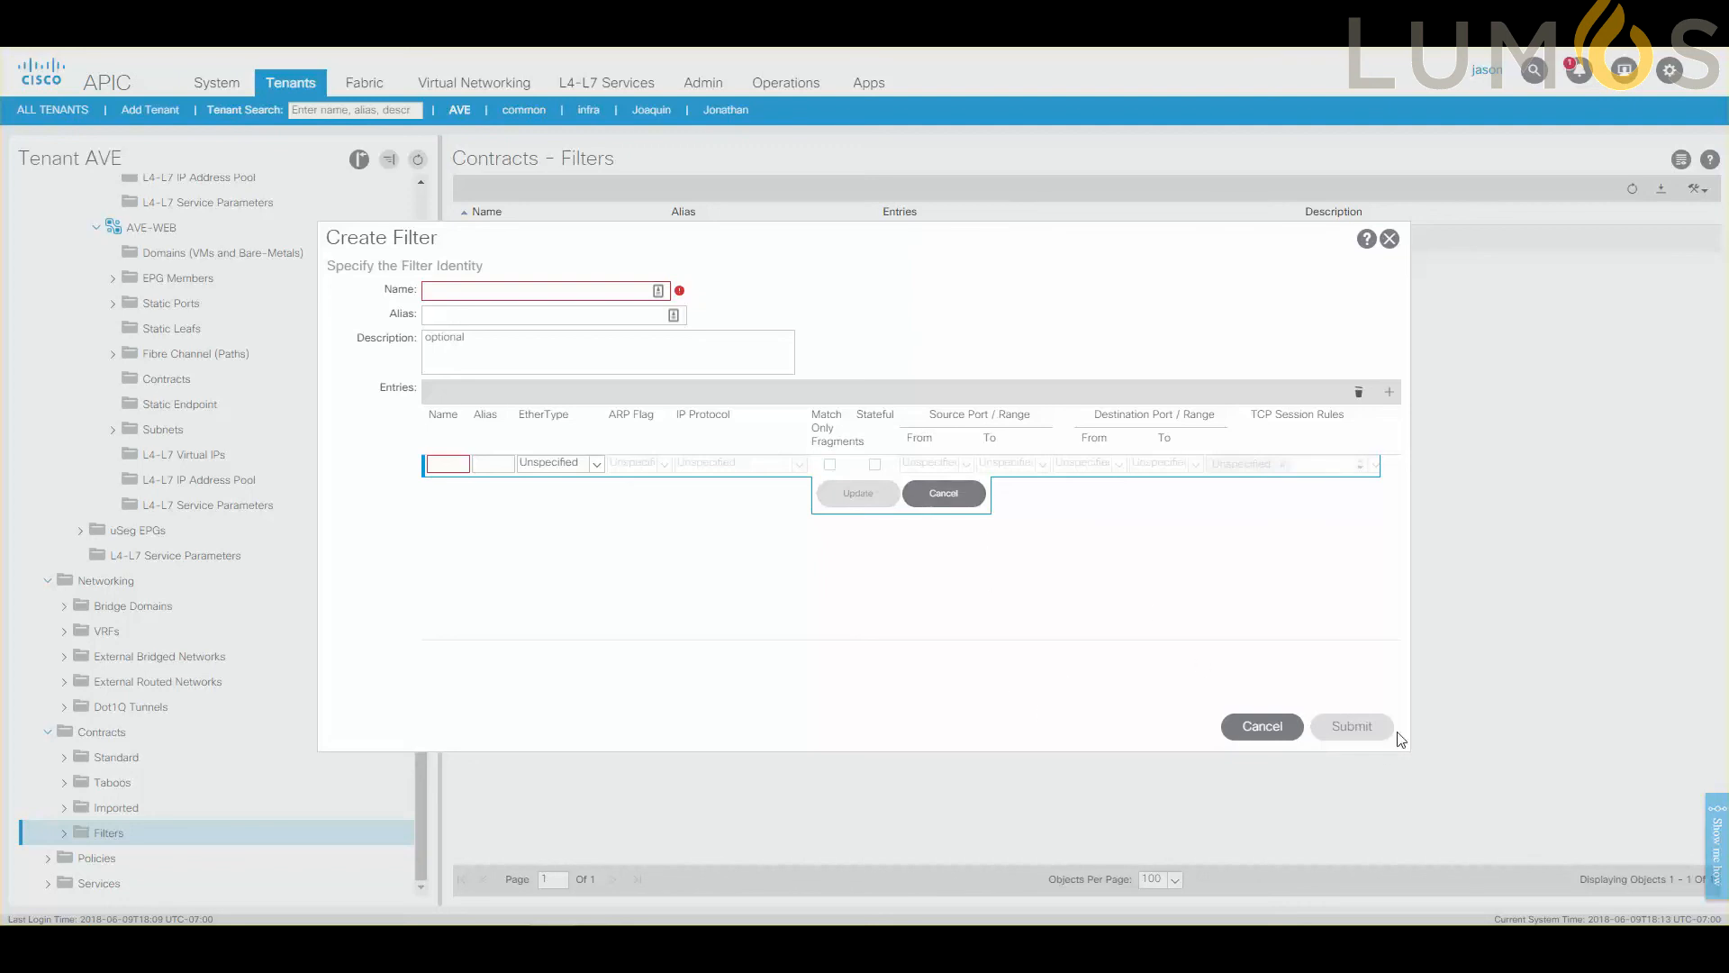
click(944, 493)
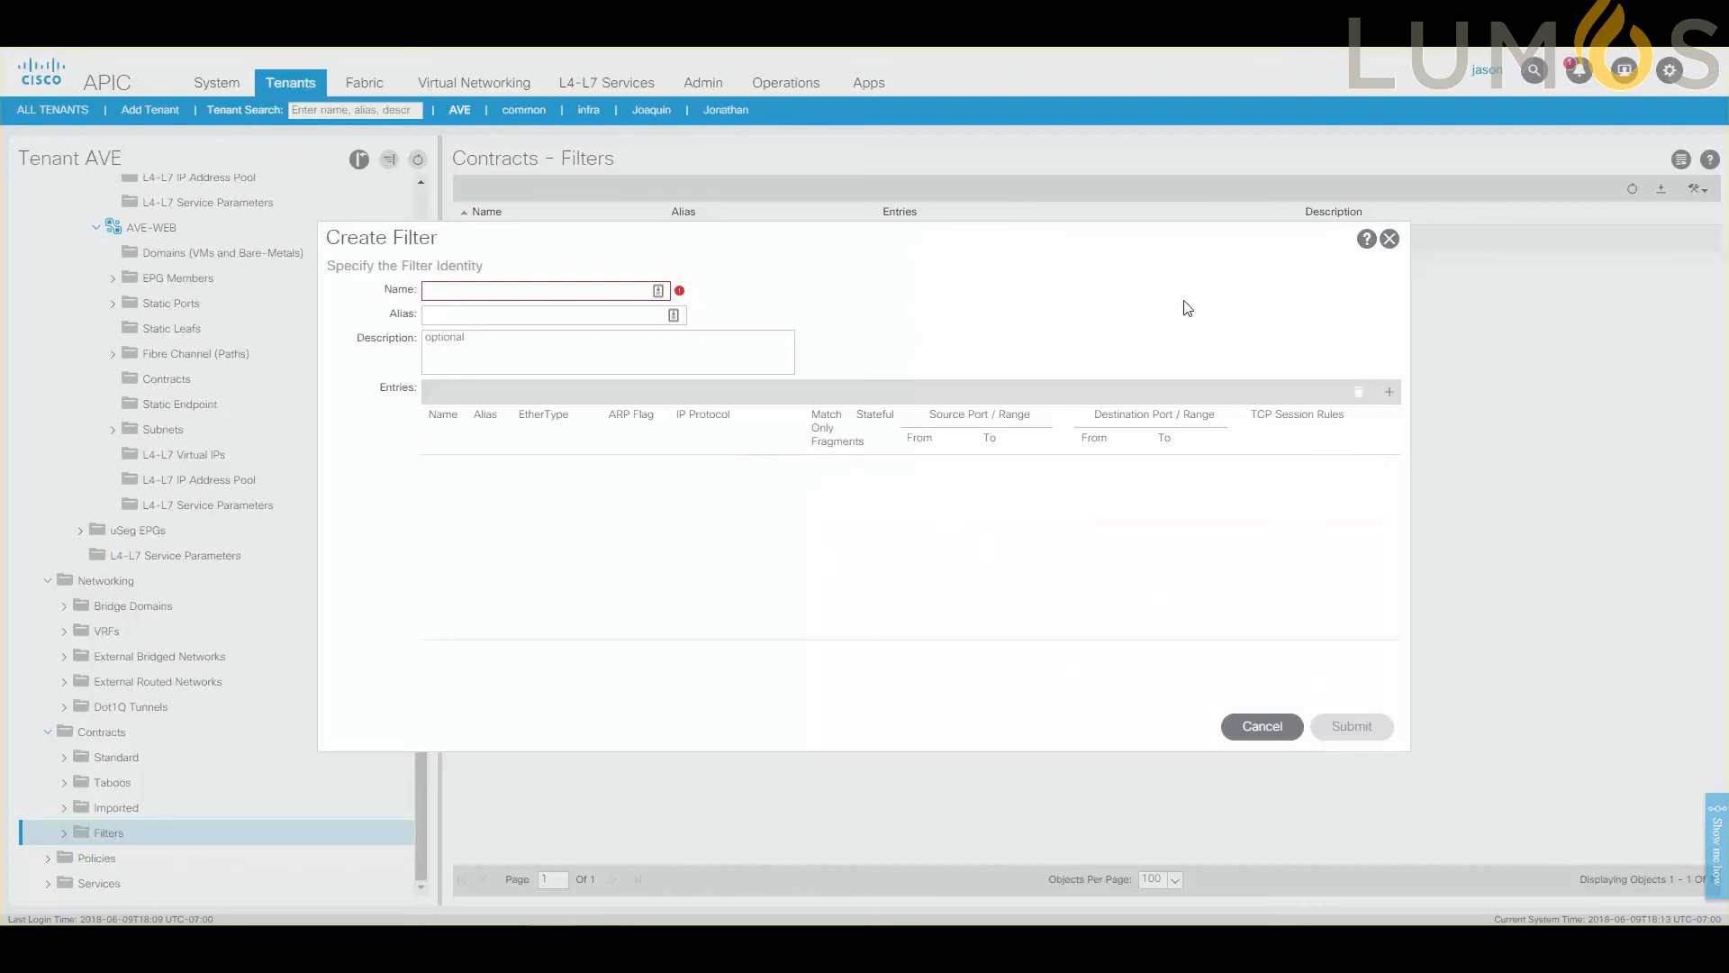
Cancel the Create Filter form and discard it.
click(1390, 240)
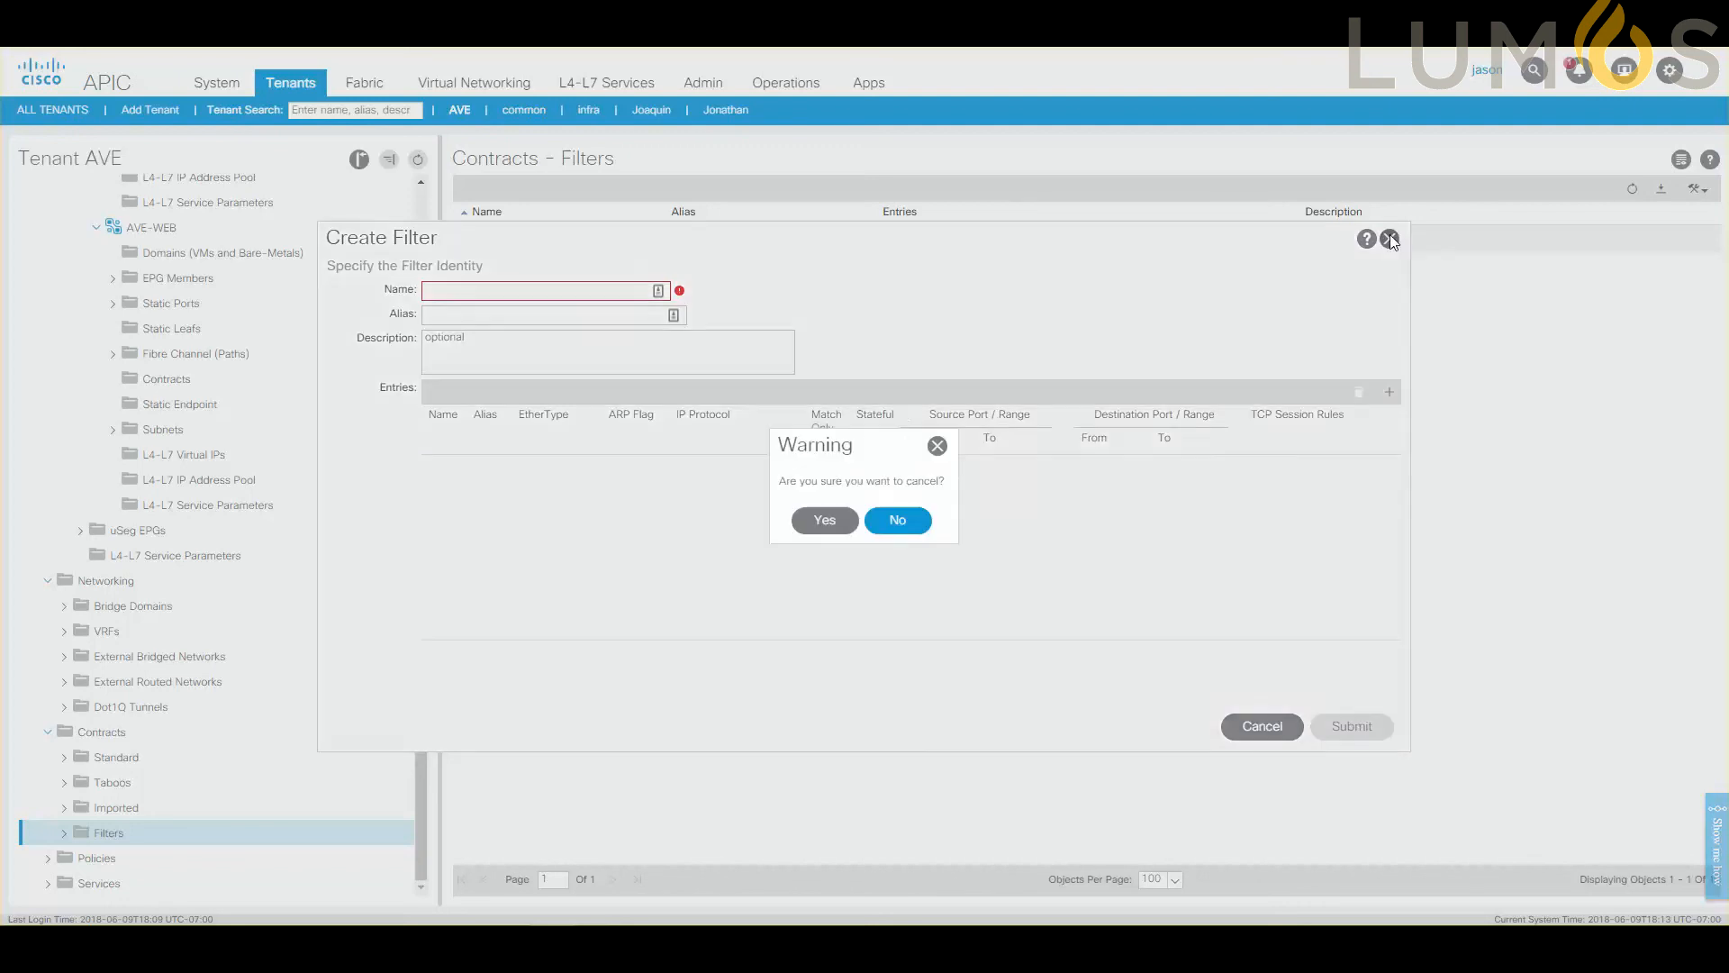
click(845, 523)
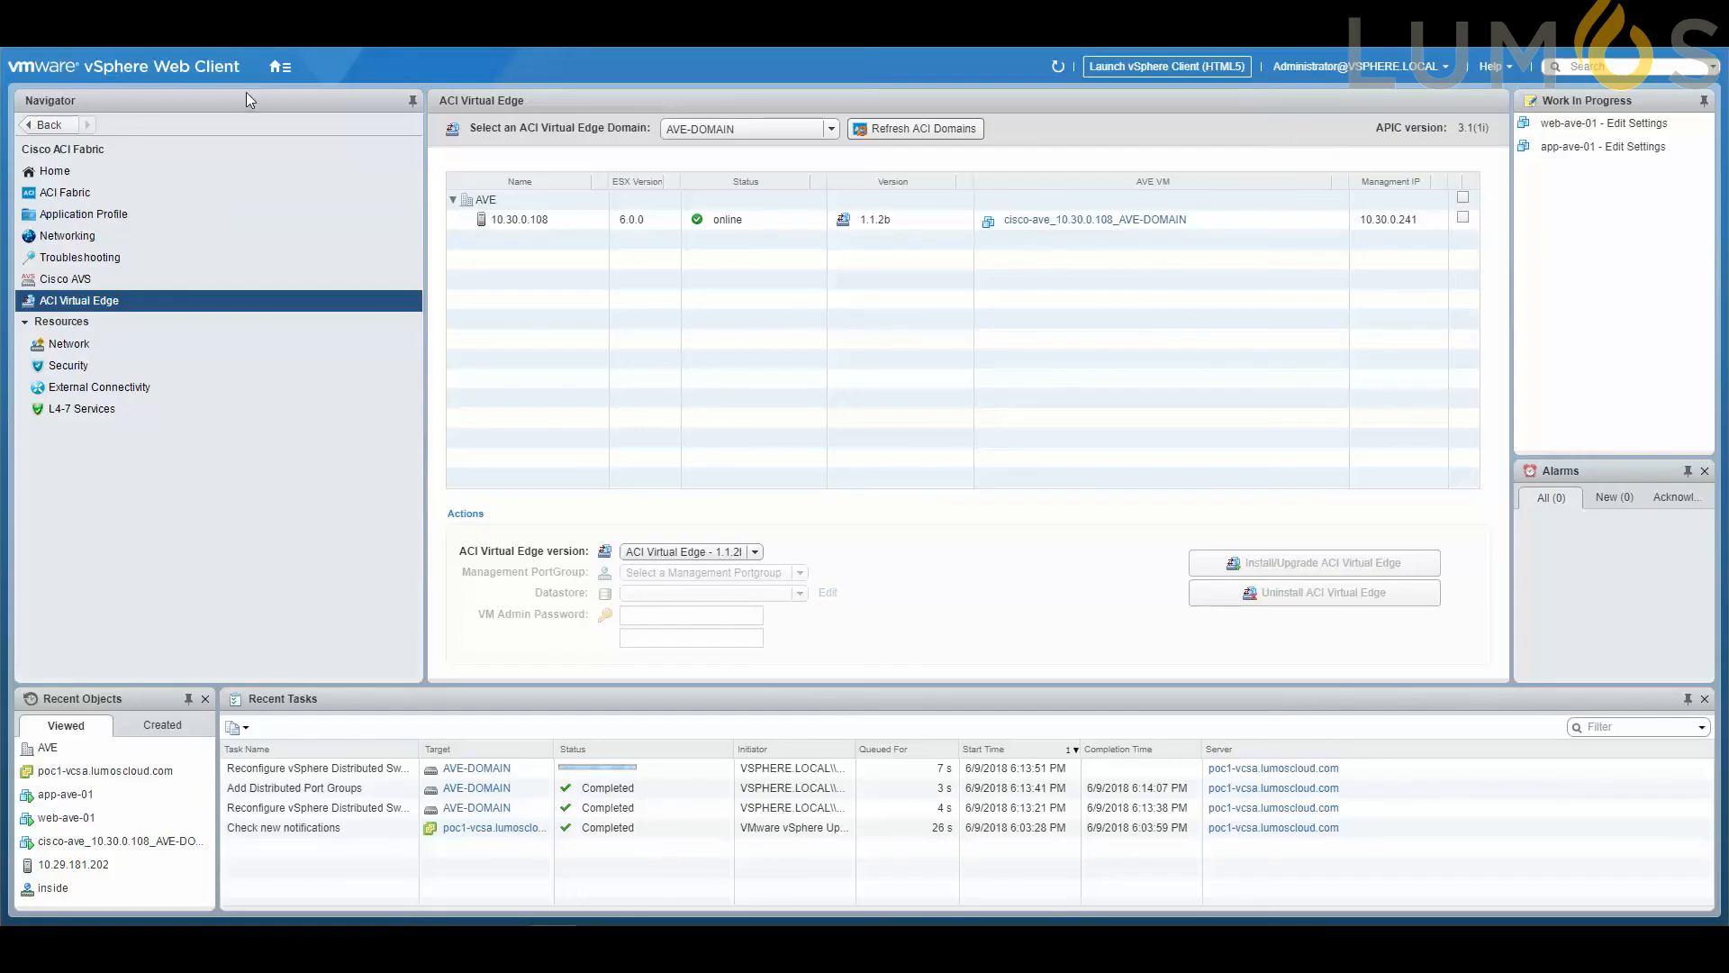
Switch to the vSphere Web Client's networking inventory and examine the private VLAN ID options of the AVE|AVE|AVE-APP port group.
click(279, 68)
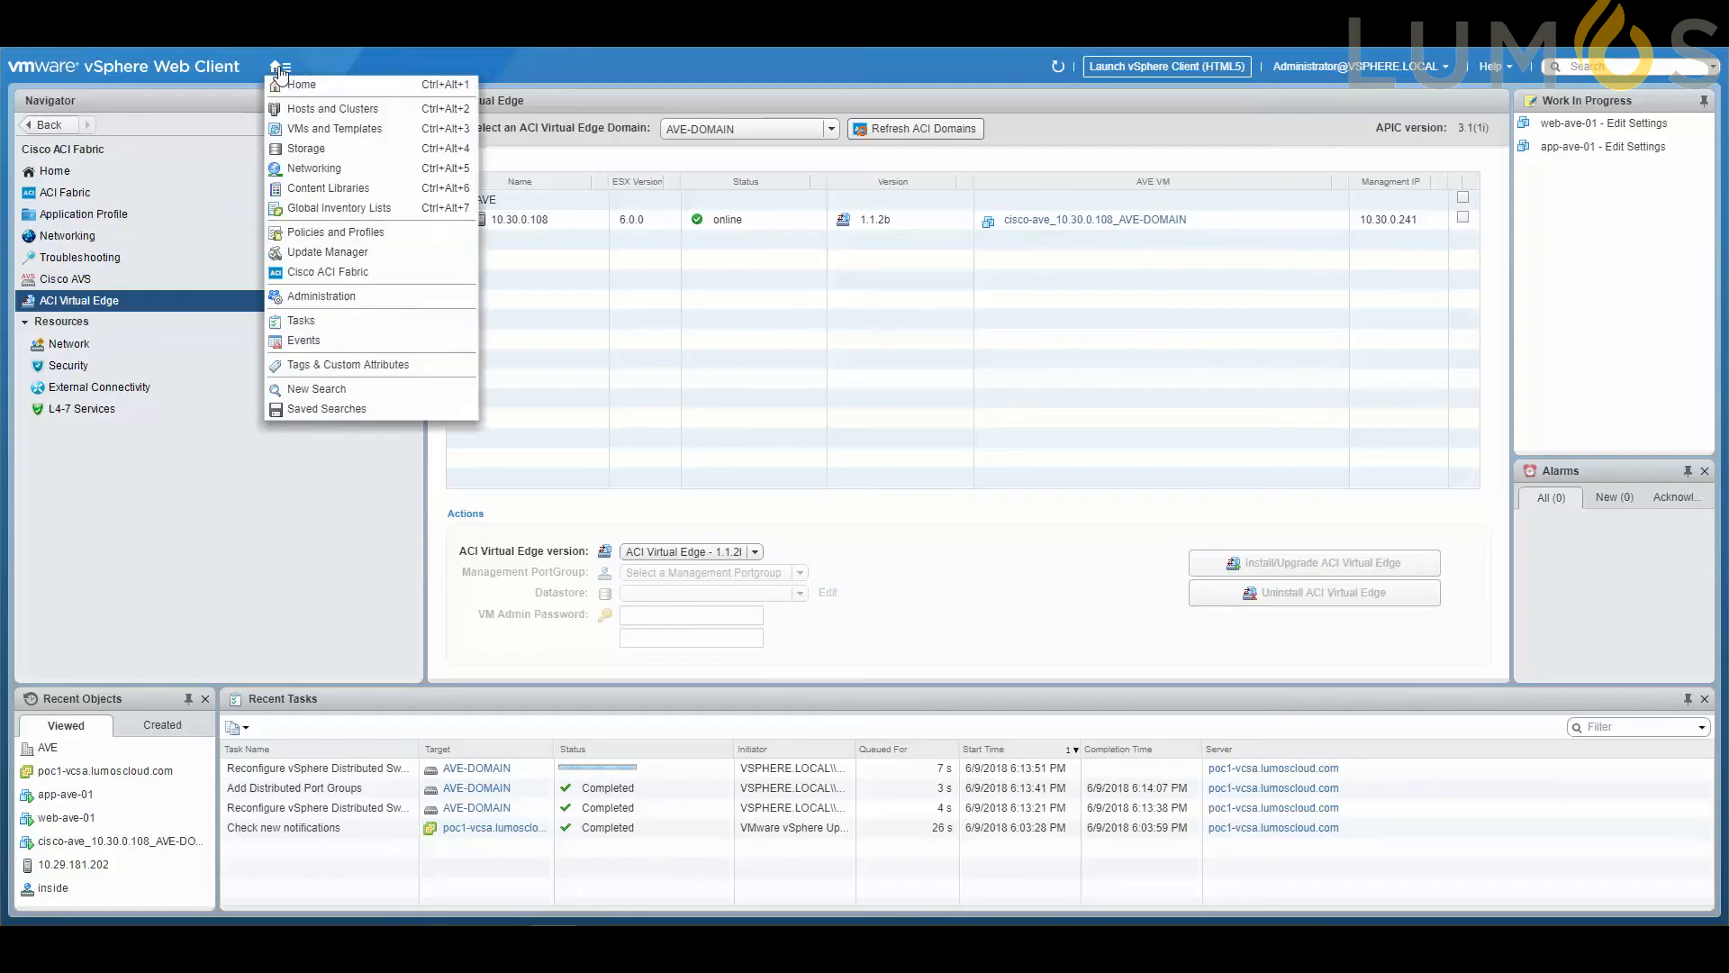
click(306, 168)
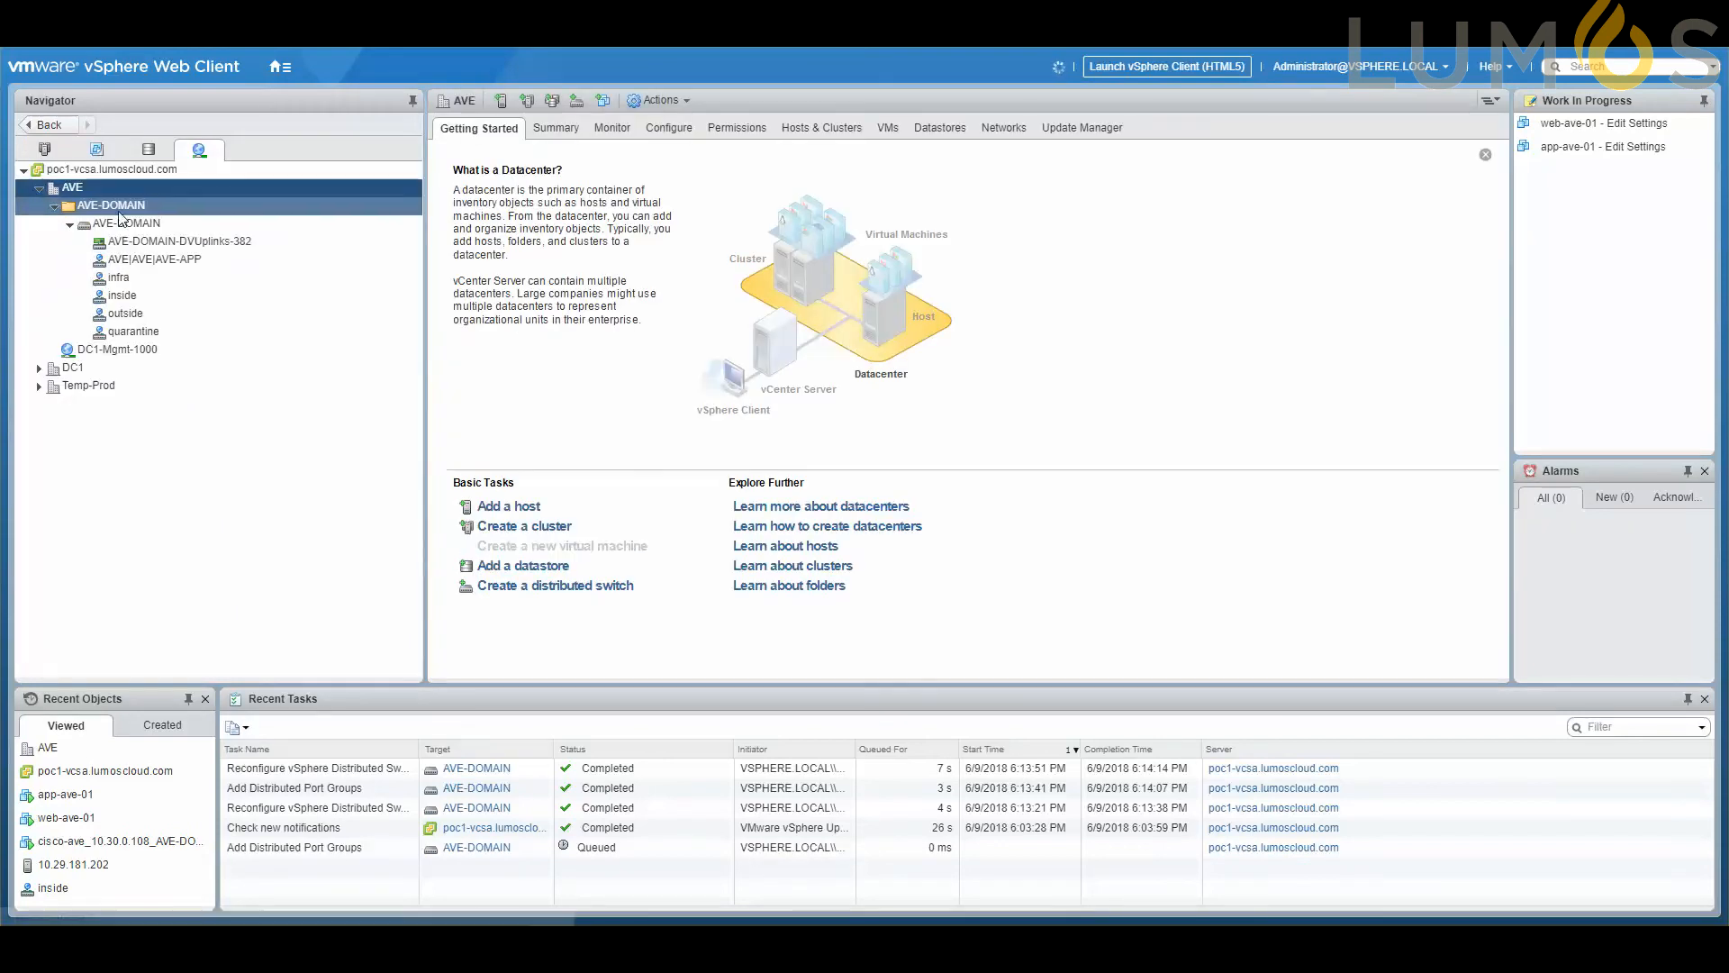
right_click(153, 263)
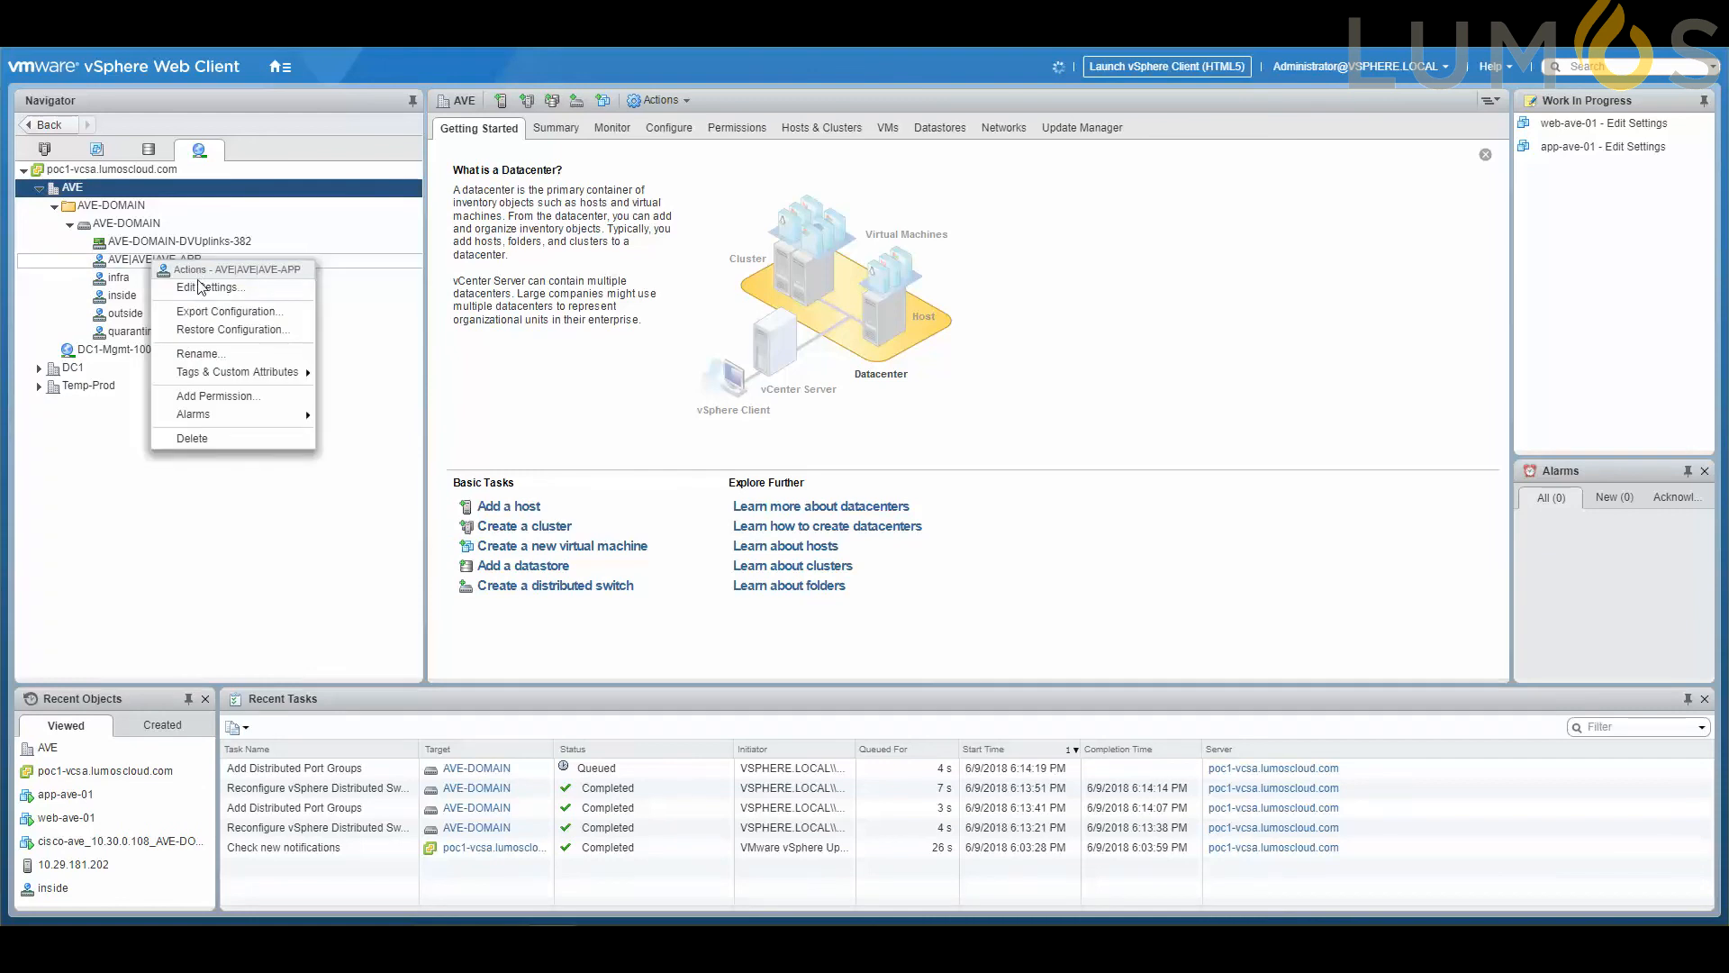
click(200, 283)
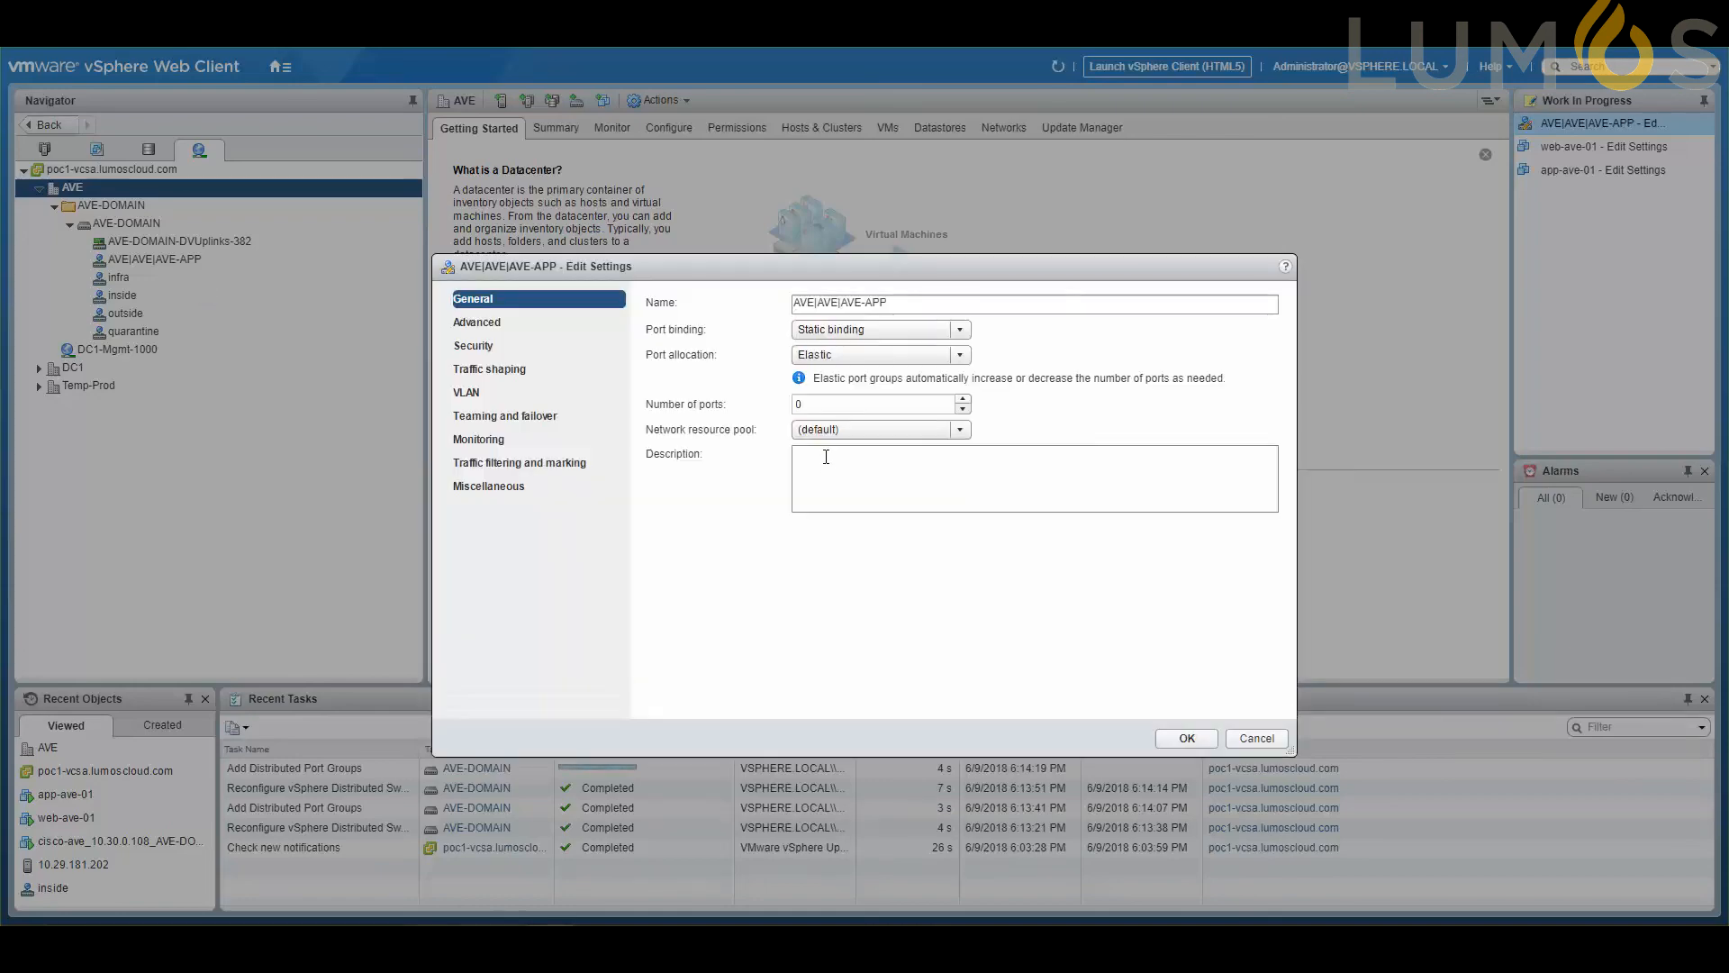
click(466, 392)
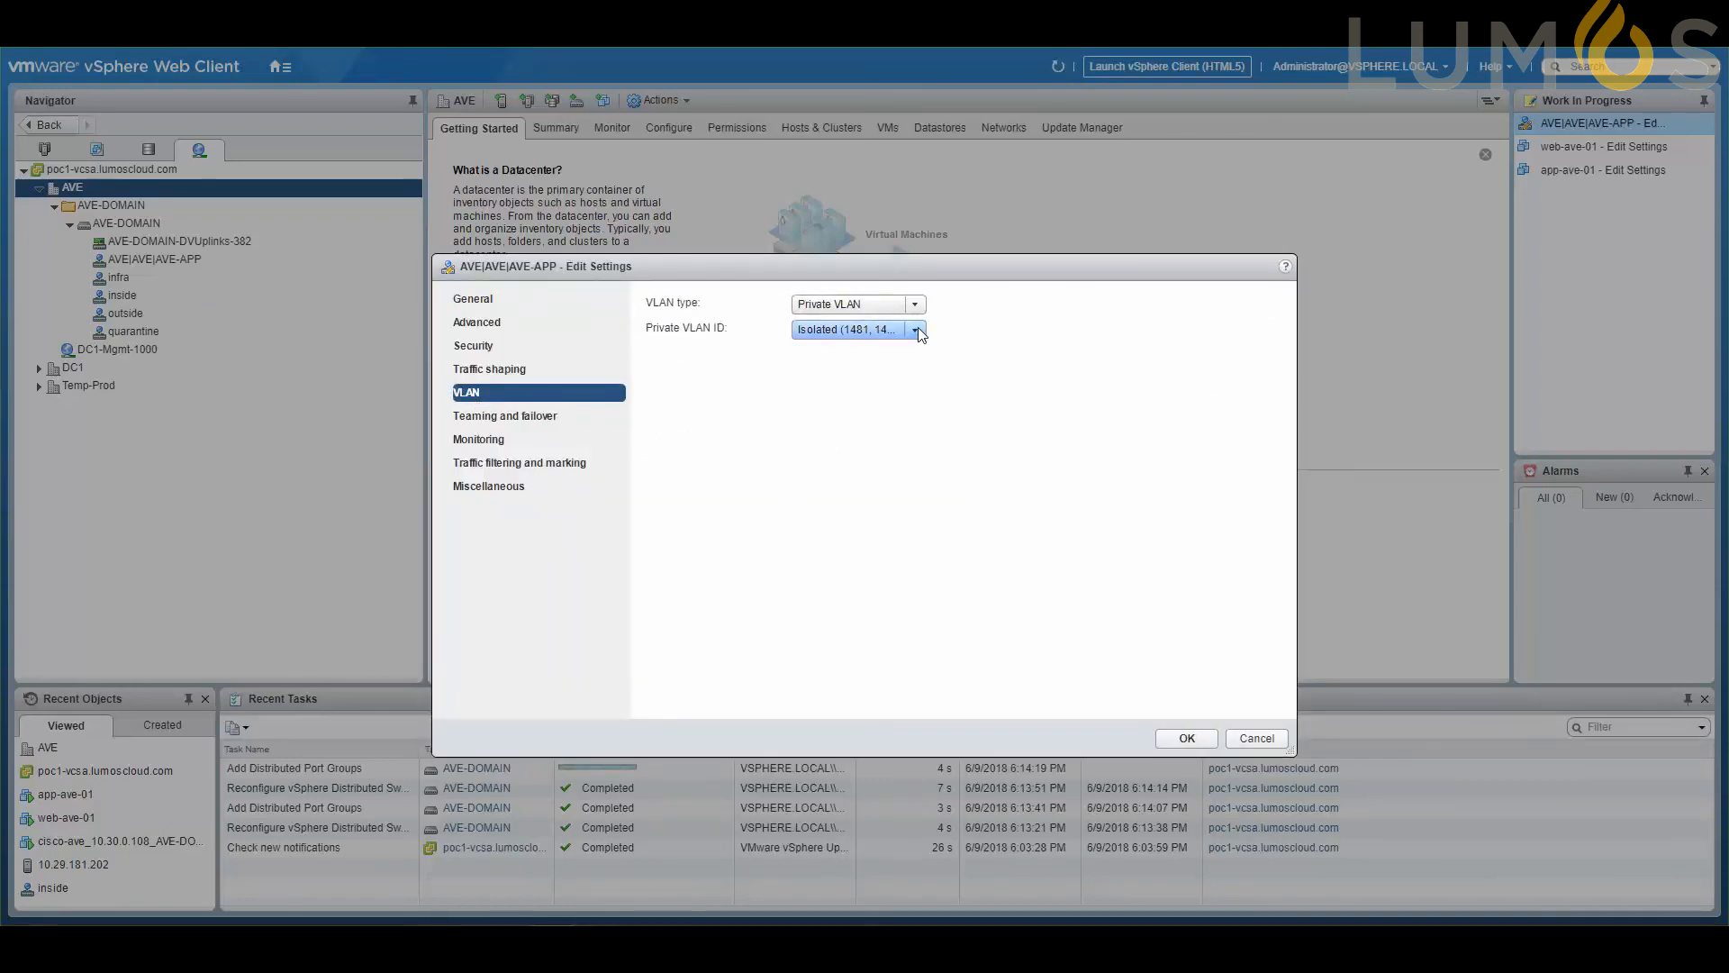
click(915, 329)
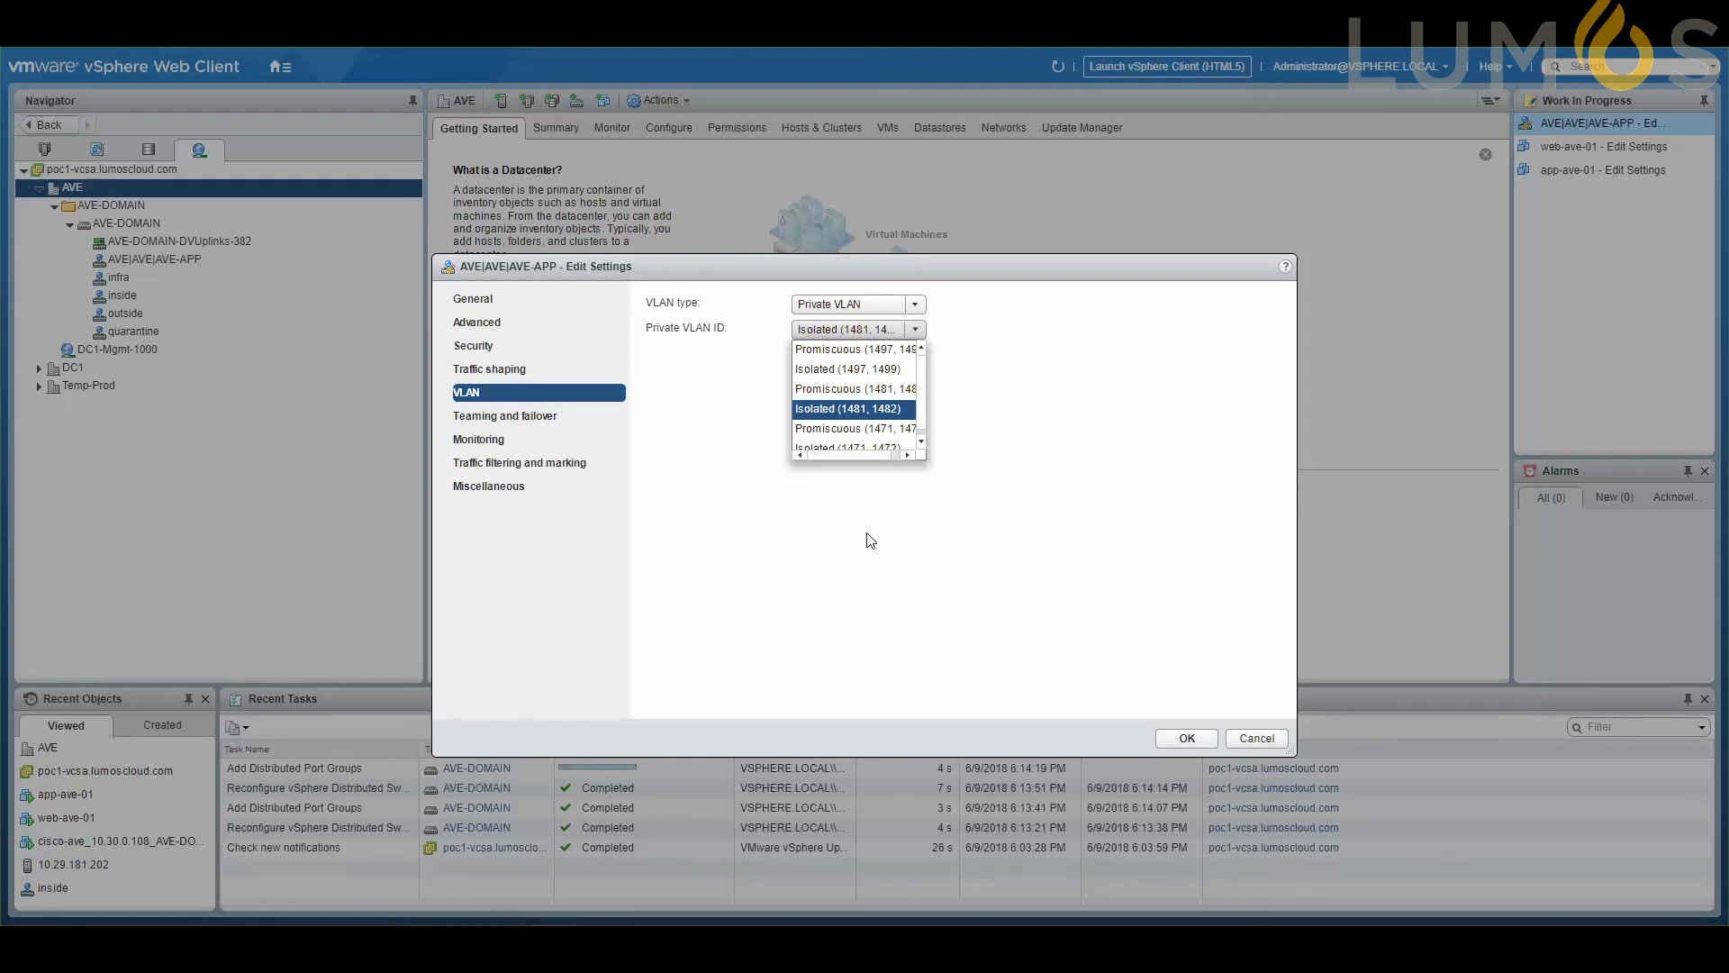
click(1256, 736)
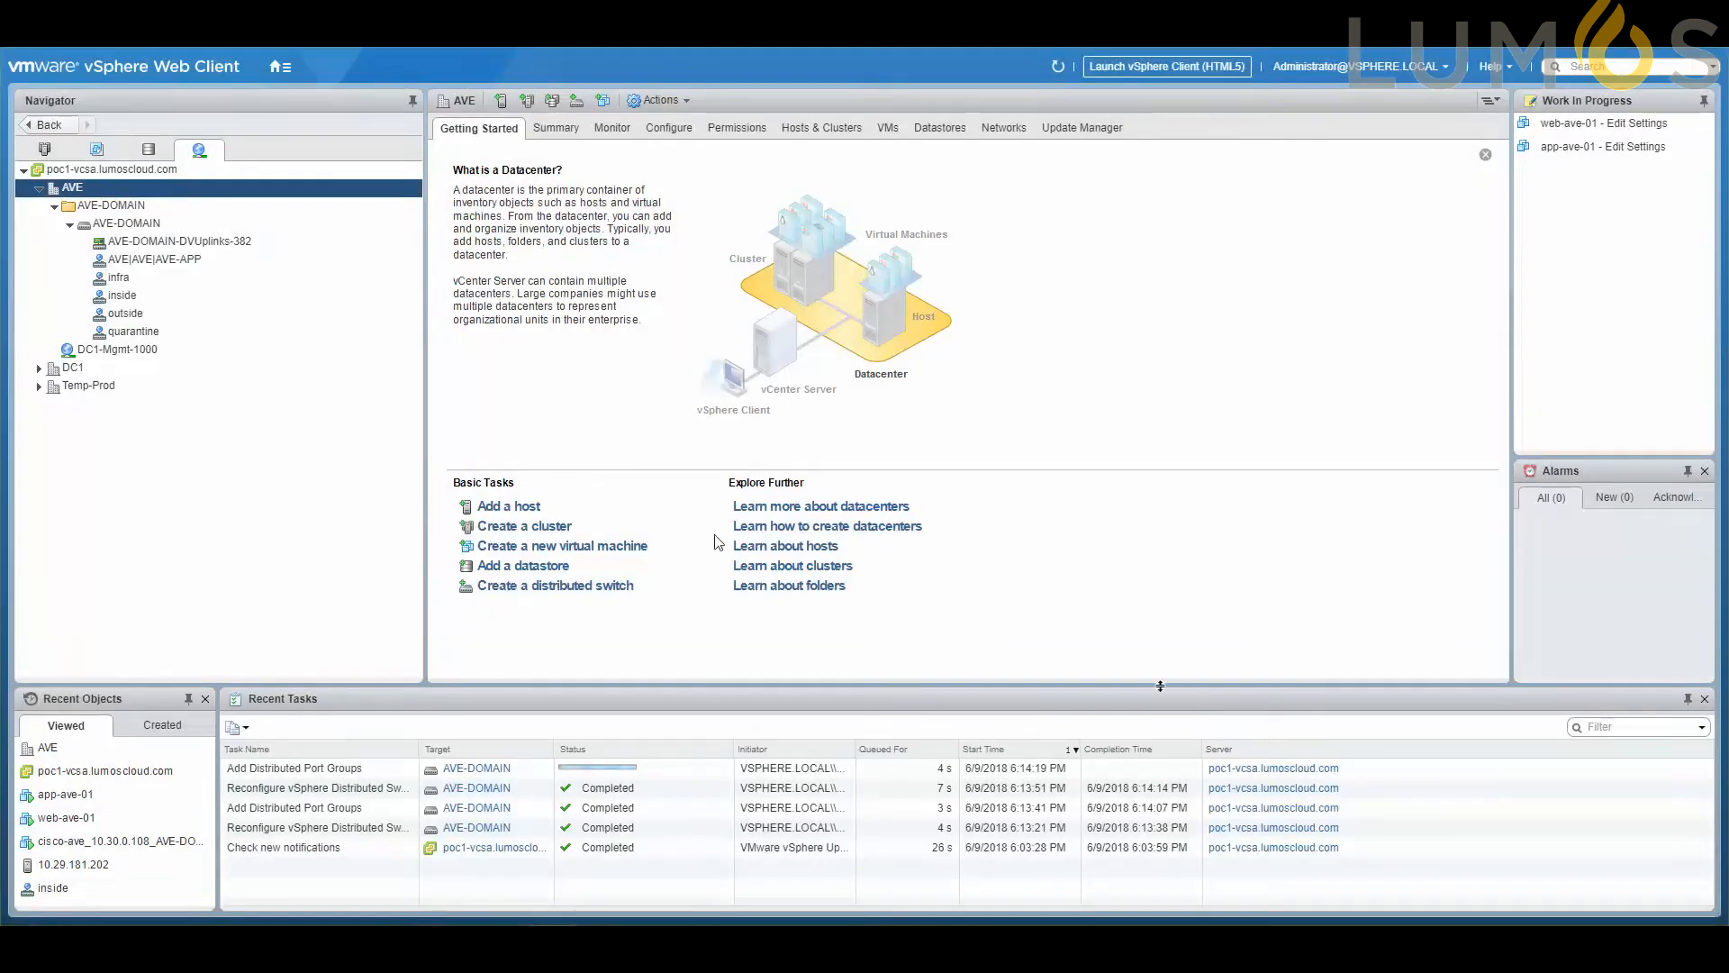
click(69, 224)
click(69, 225)
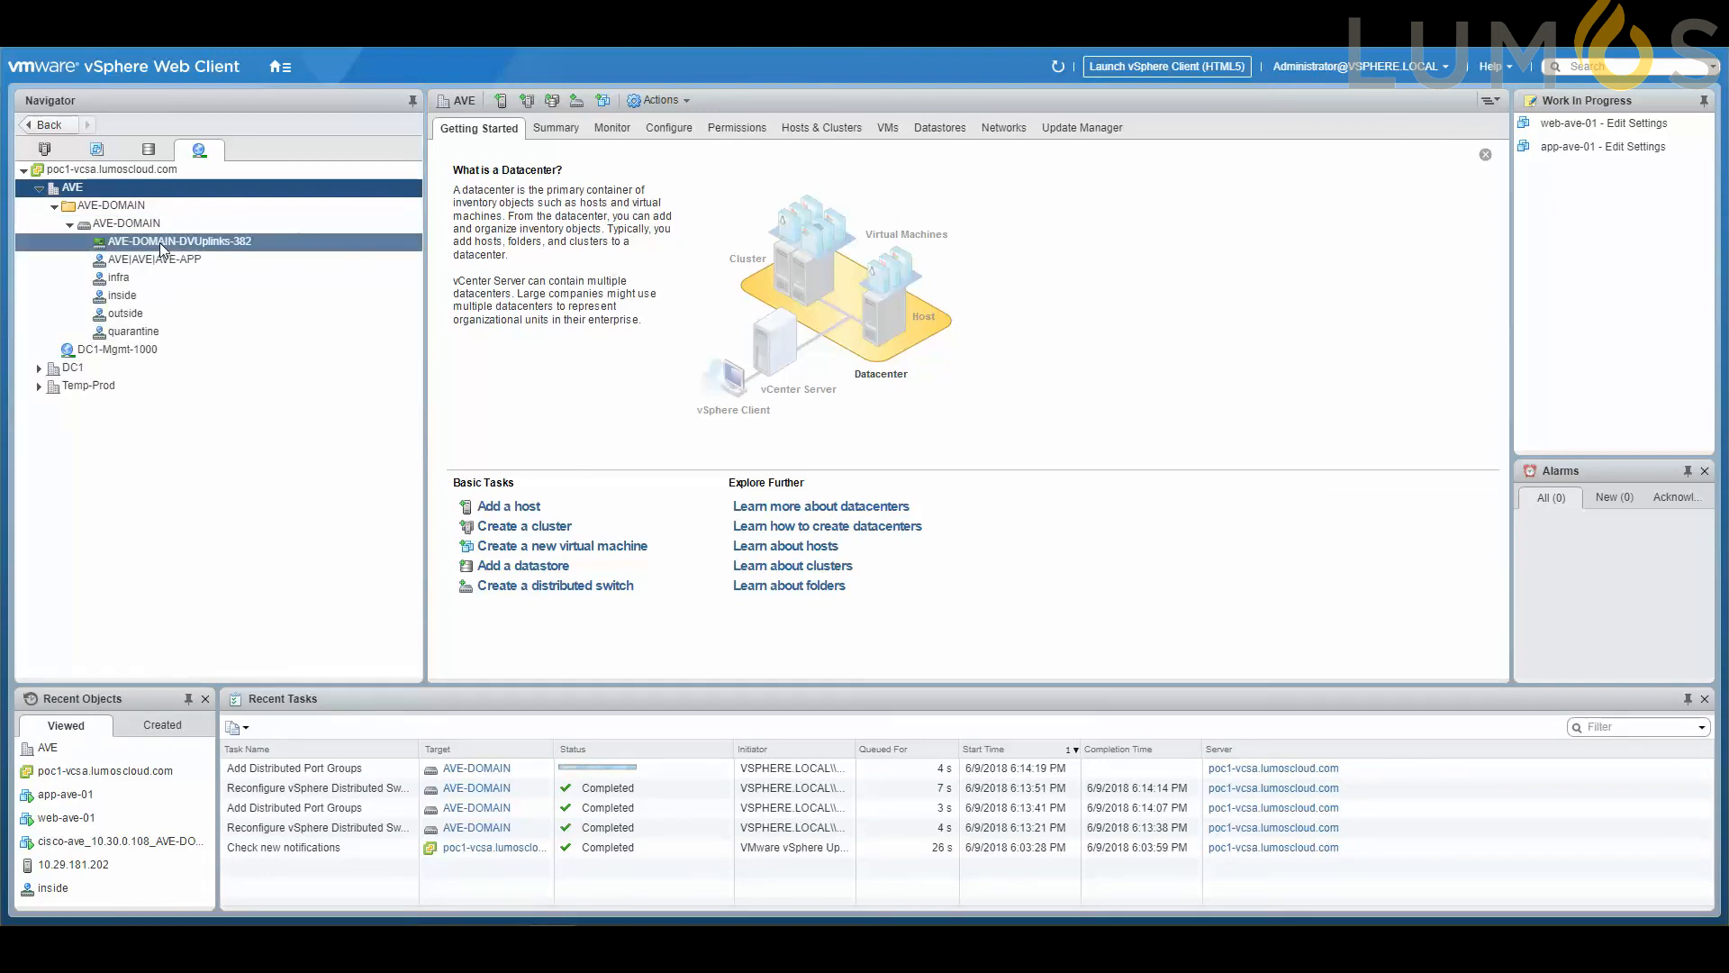
Connect network adapter 1 of the app-ave-01 virtual machine to the AVE|AVE|AVE-APP port group on AVE-DOMAIN.
click(45, 152)
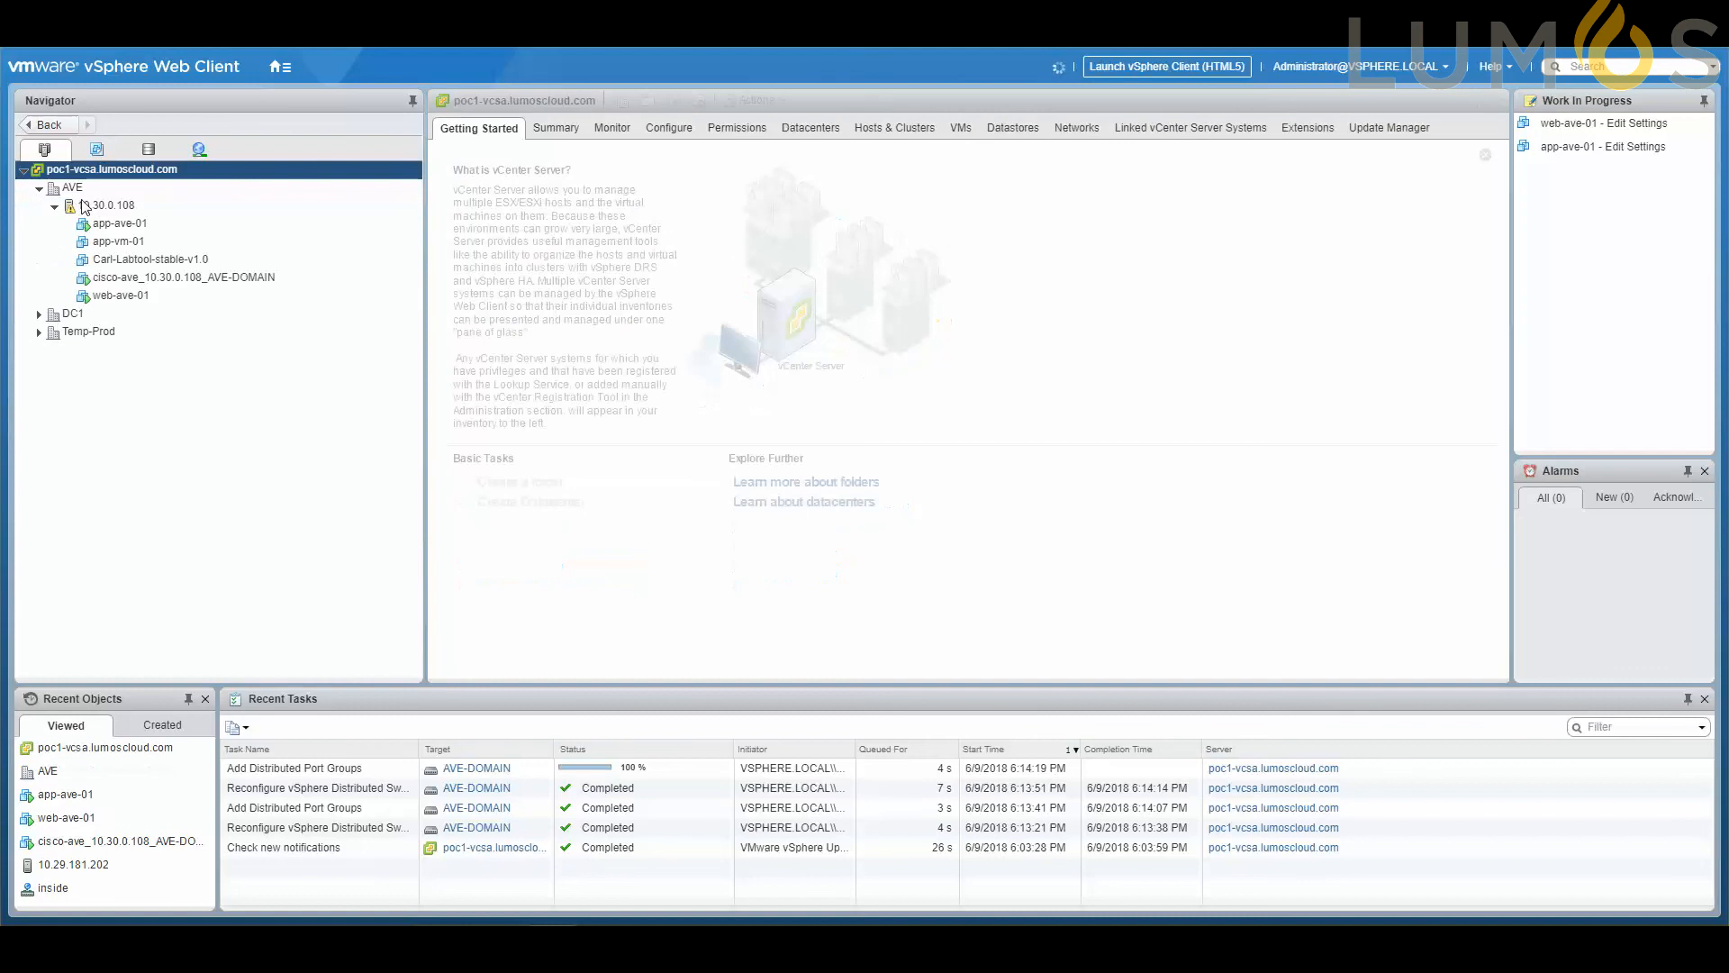
click(136, 225)
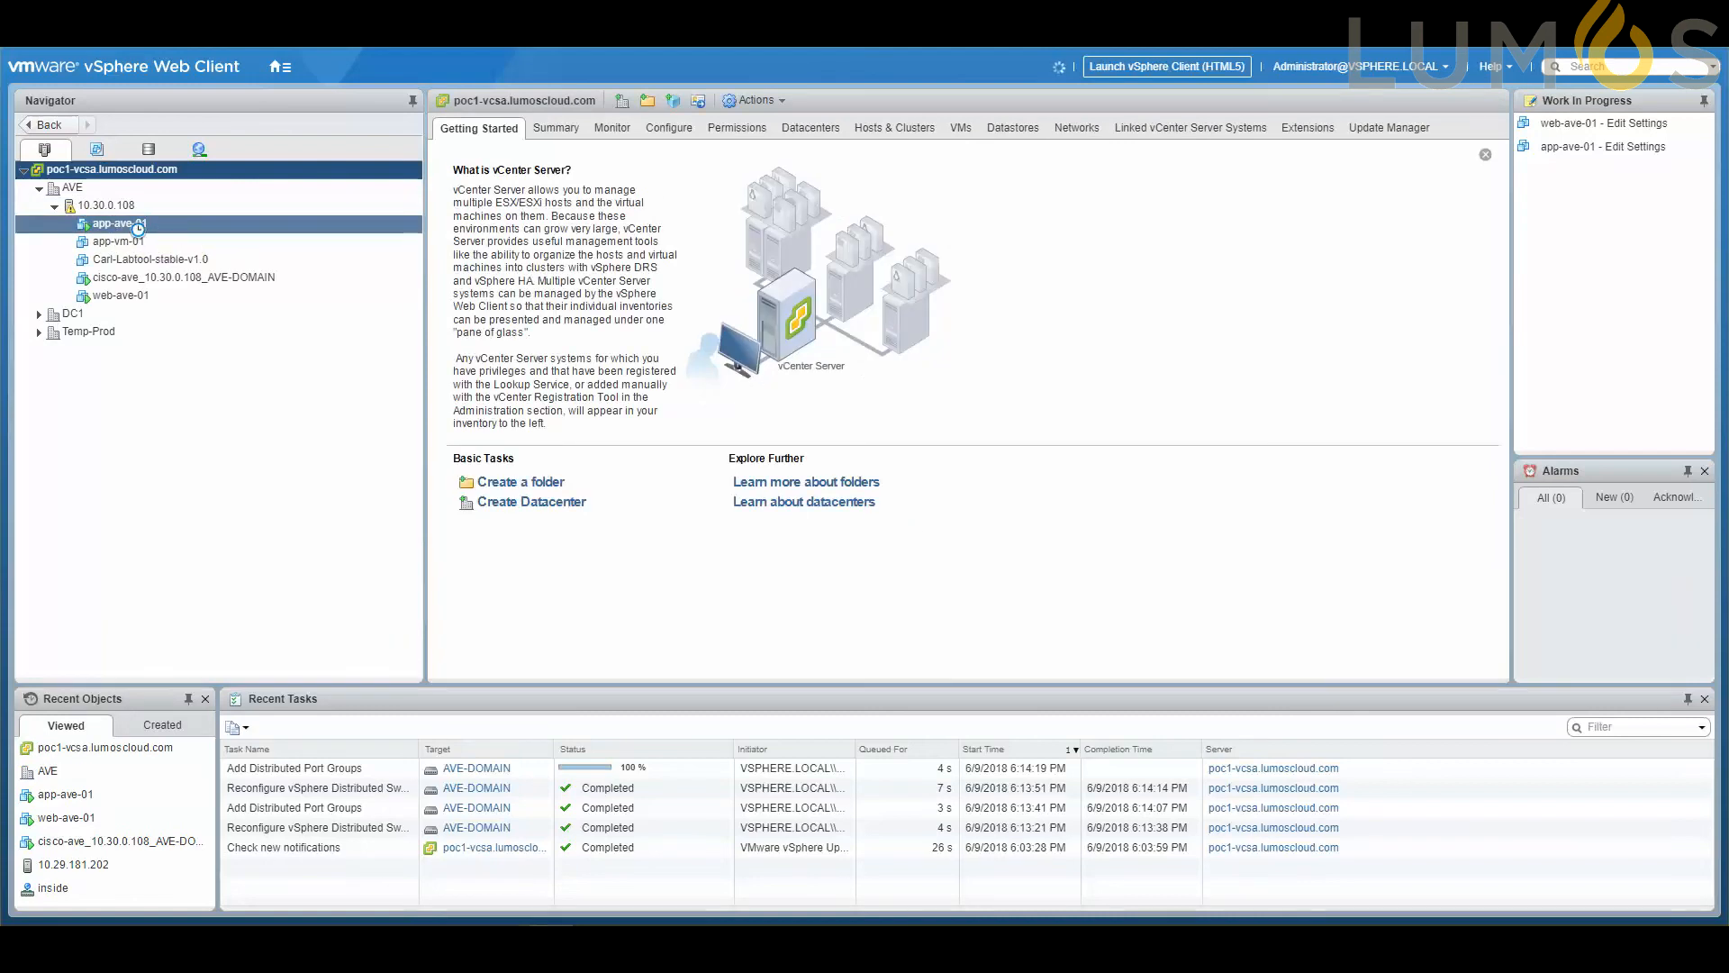
right_click(132, 223)
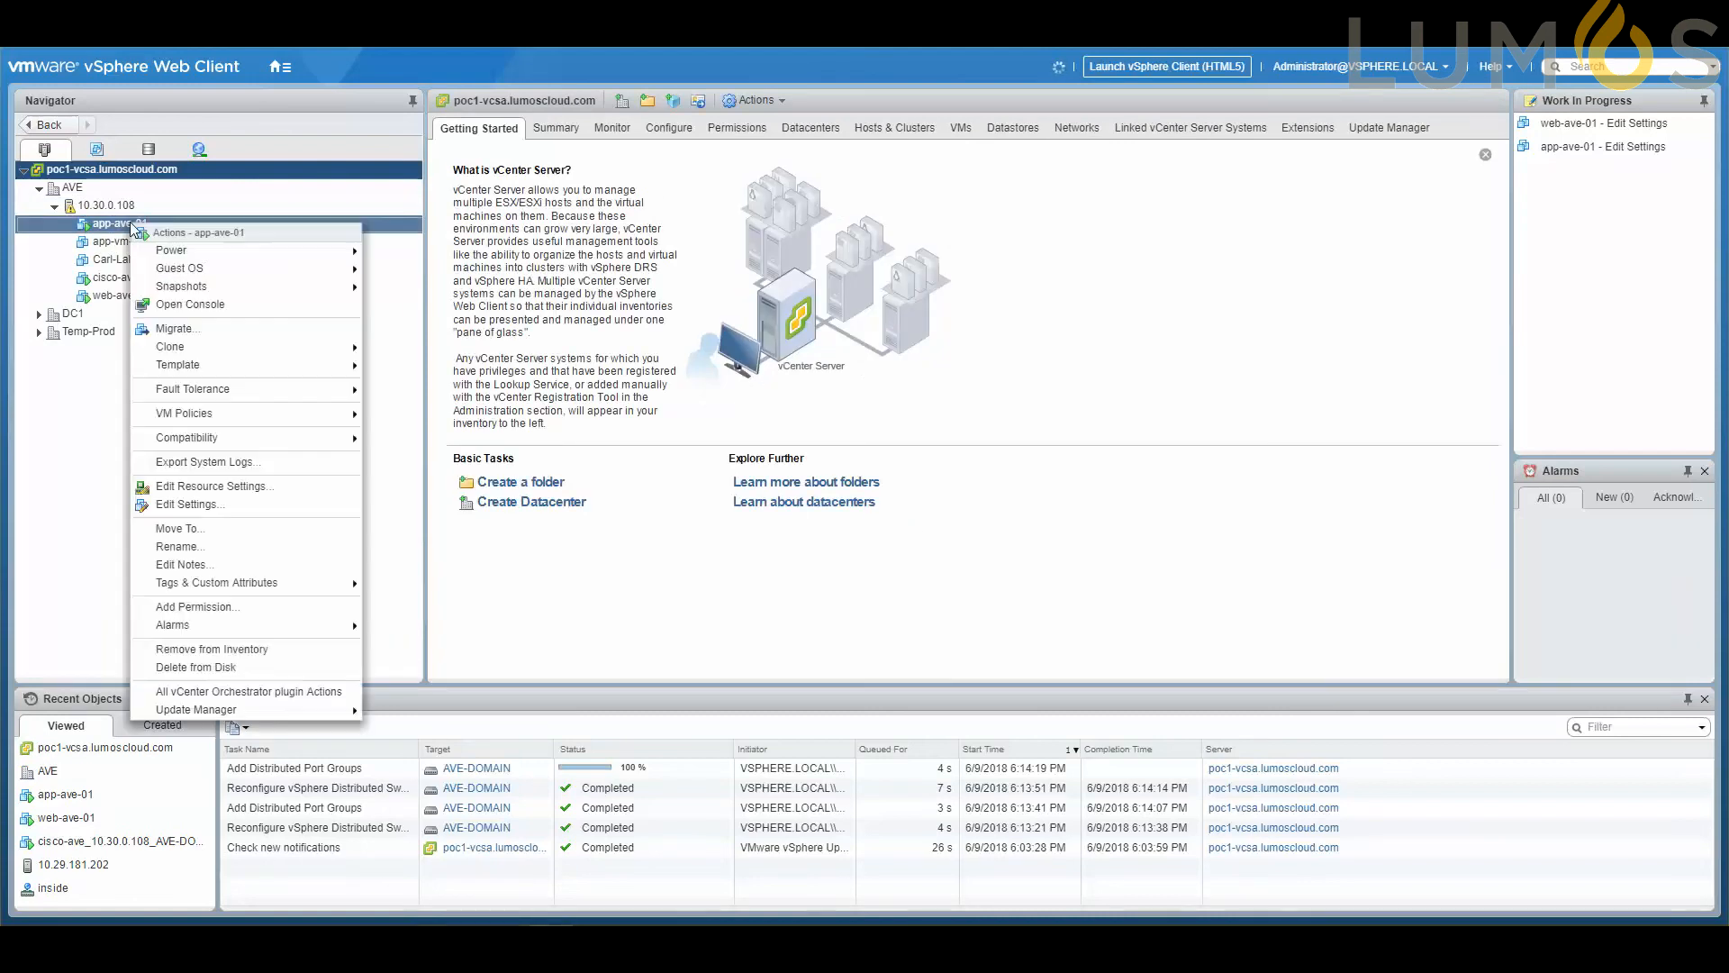
click(207, 504)
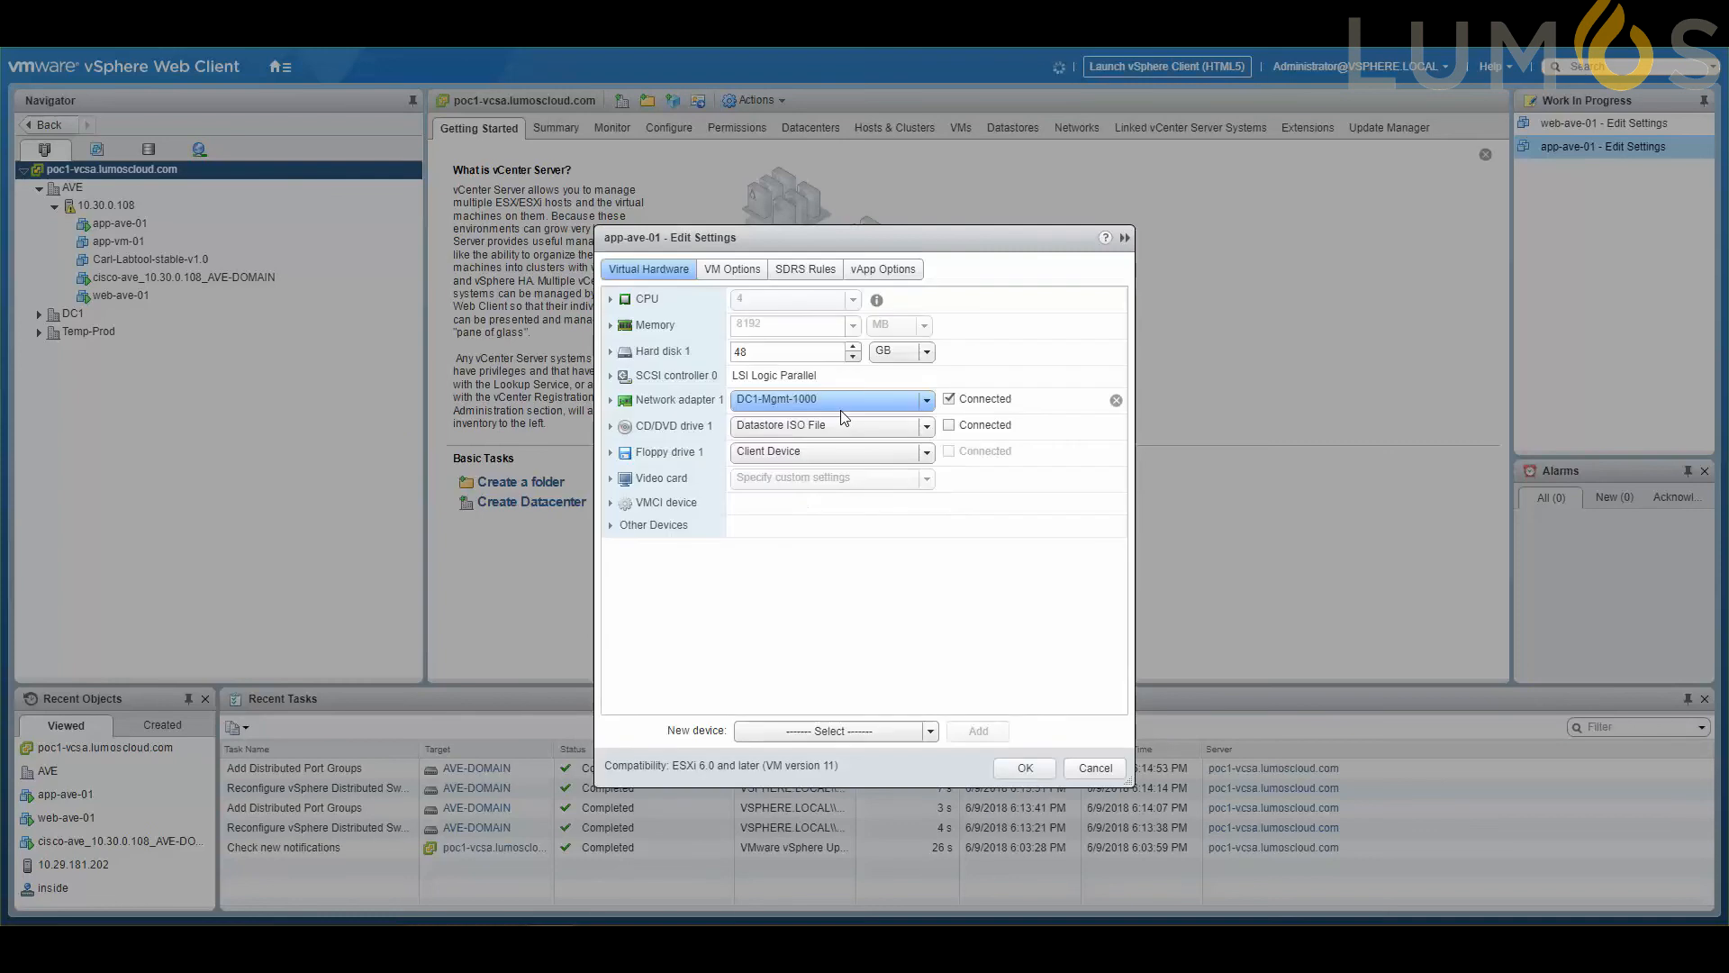
click(845, 402)
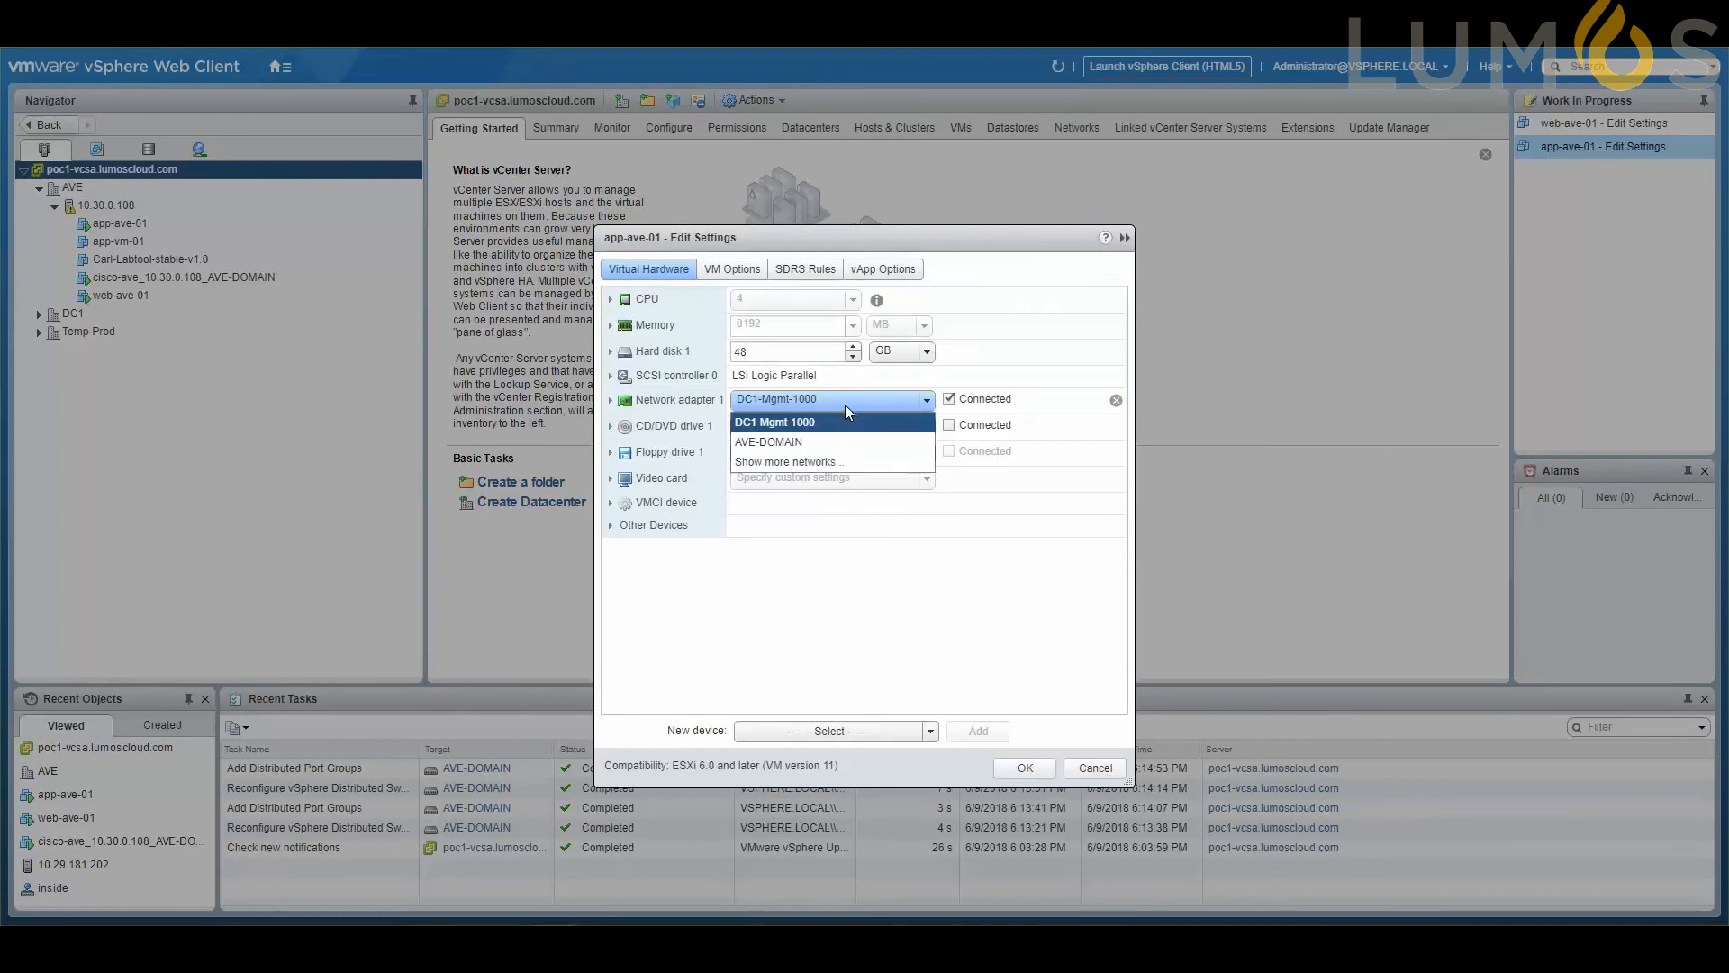
click(826, 459)
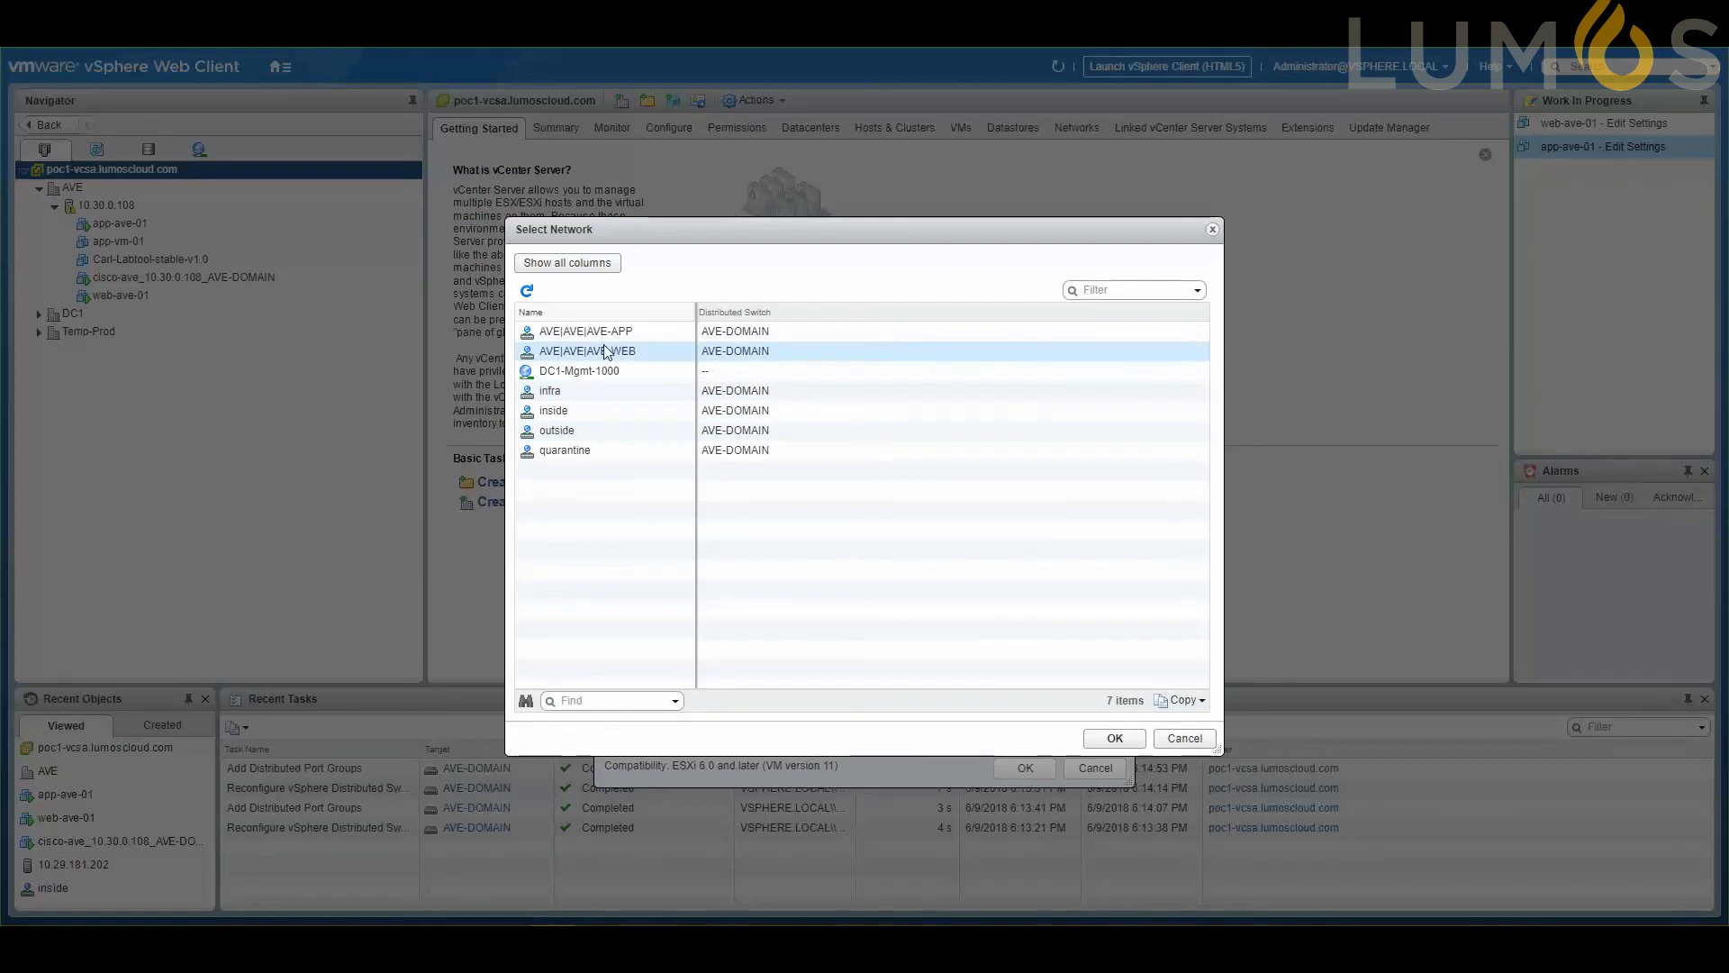
click(605, 332)
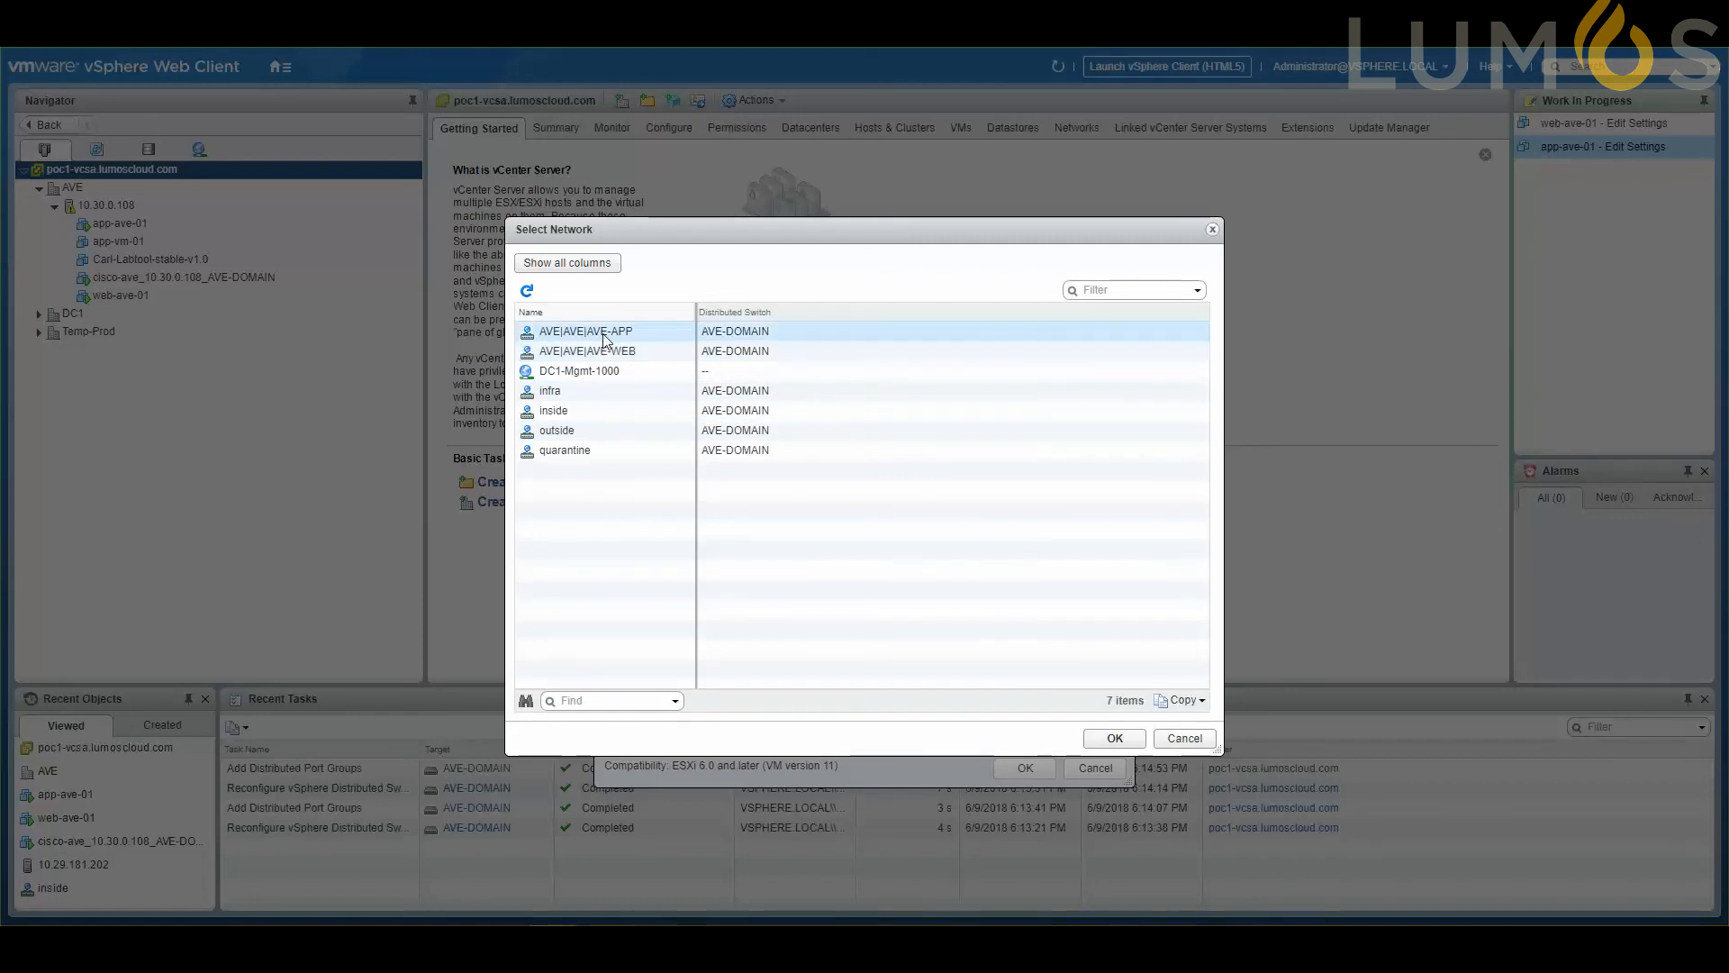
click(1114, 738)
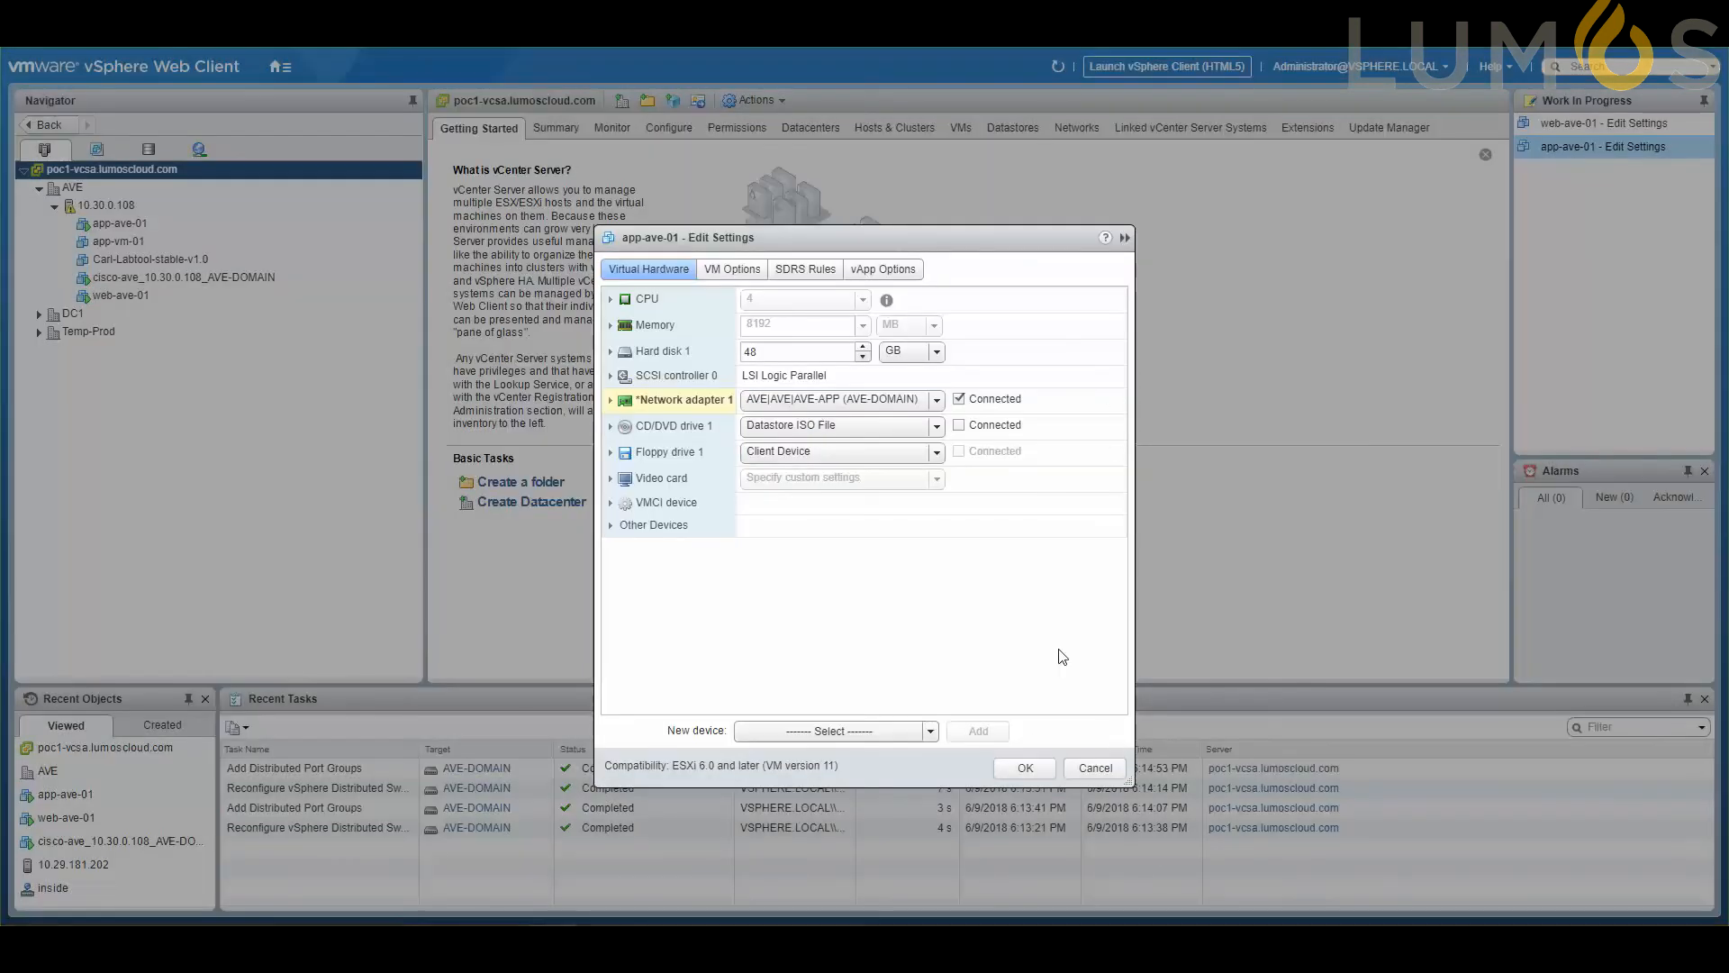
click(1026, 767)
Connect network adapter 1 of the web-ave-01 virtual machine to the AVE|AVE|AVE-WEB port group on AVE-DOMAIN.
click(108, 245)
click(109, 297)
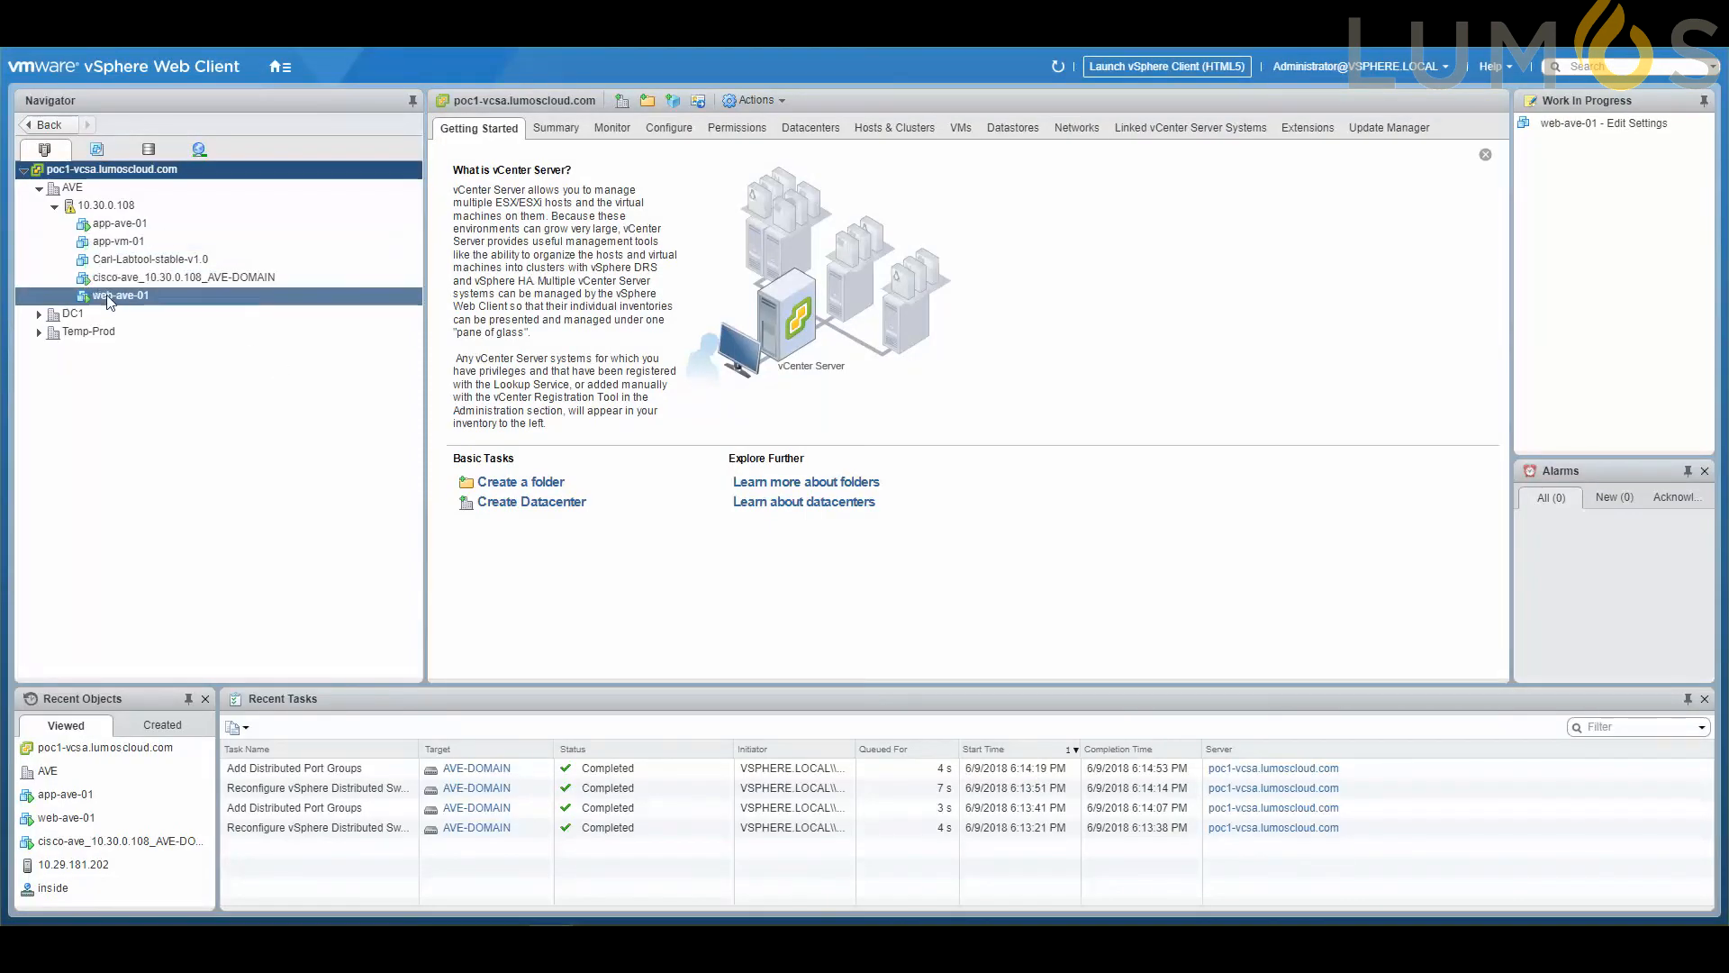
right_click(109, 298)
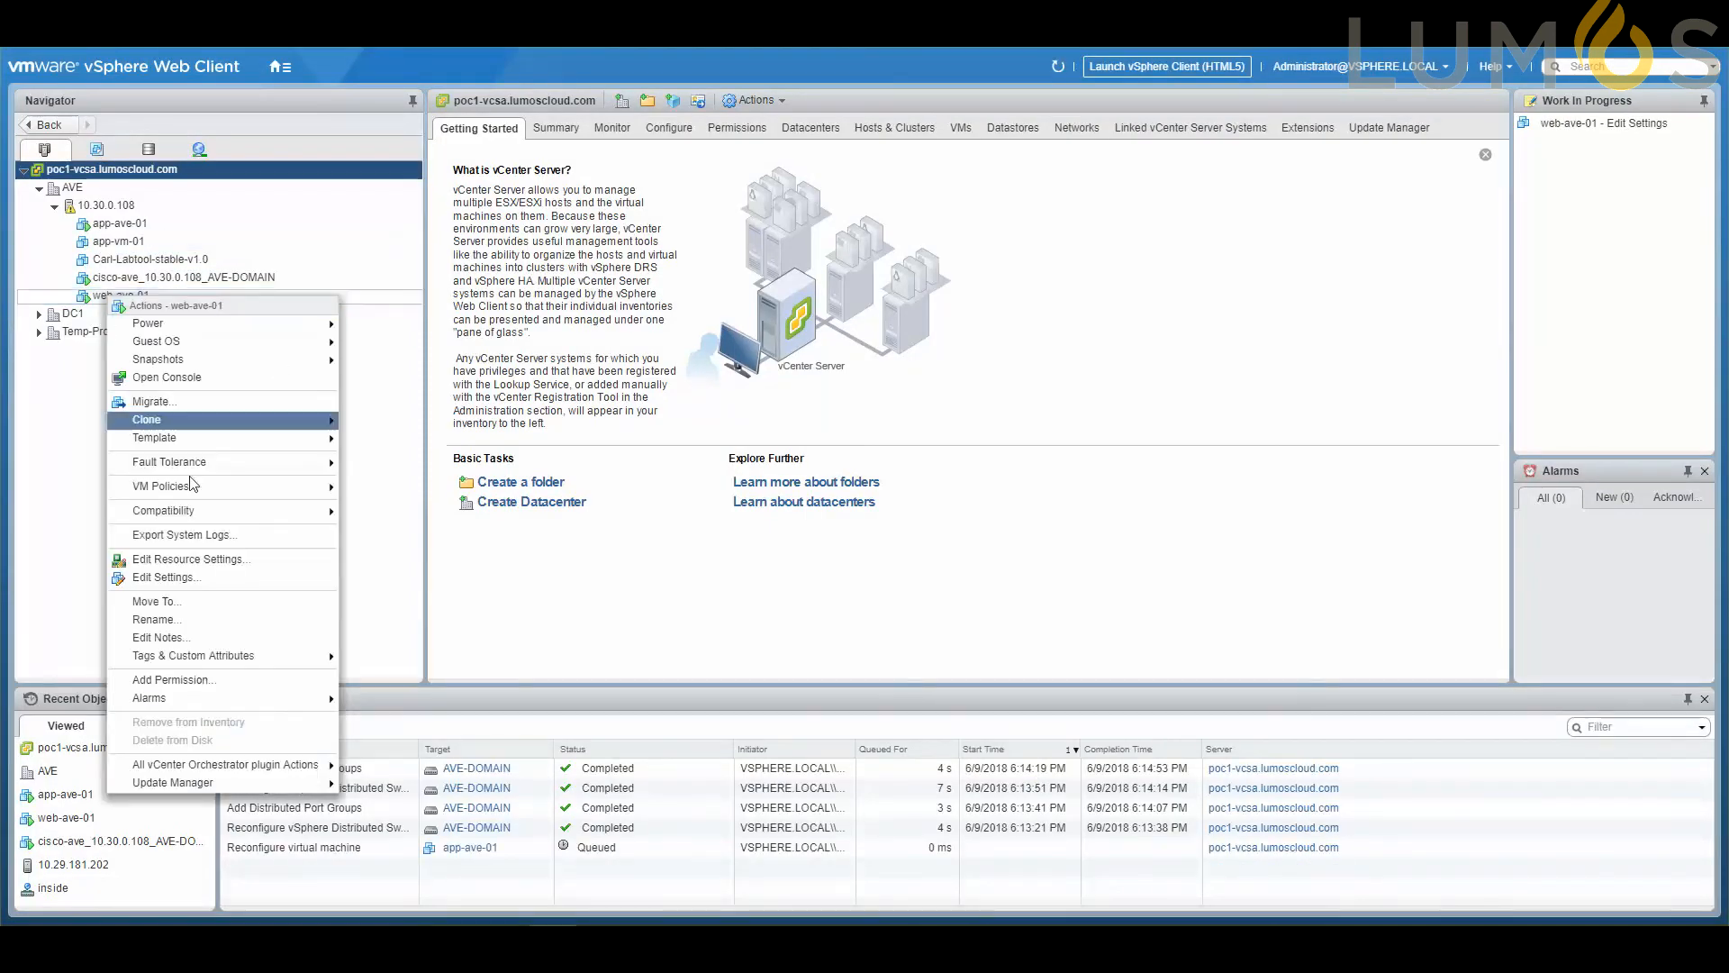
click(194, 577)
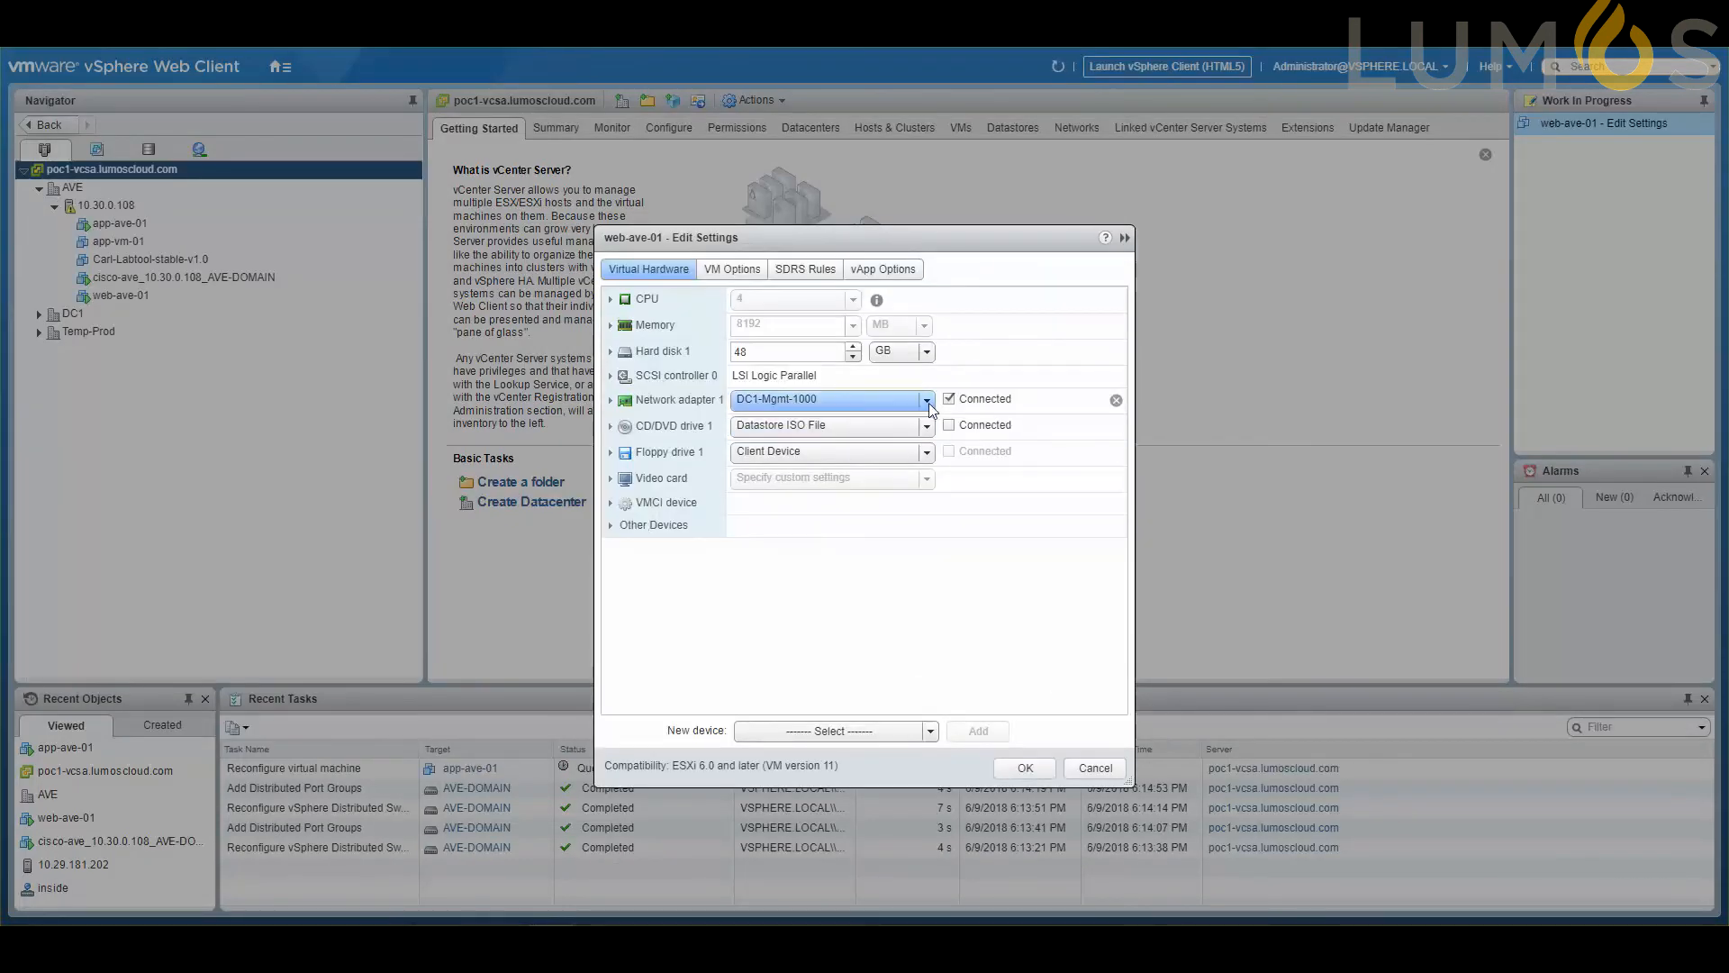
click(928, 403)
click(835, 462)
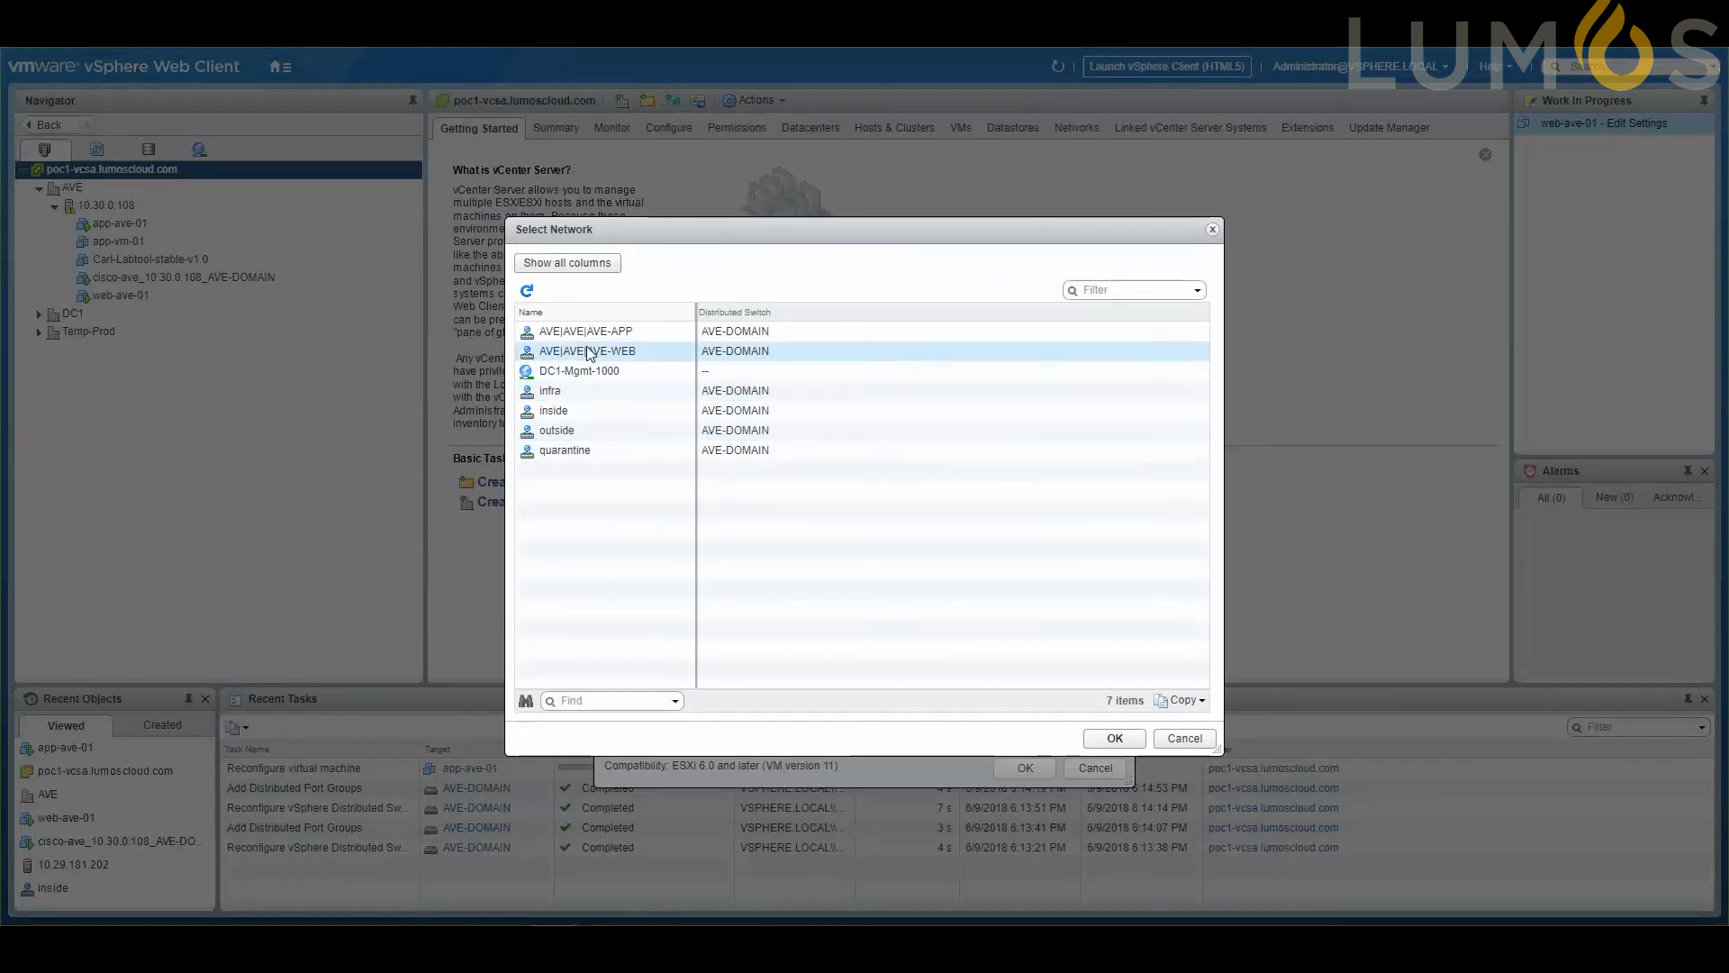
click(587, 352)
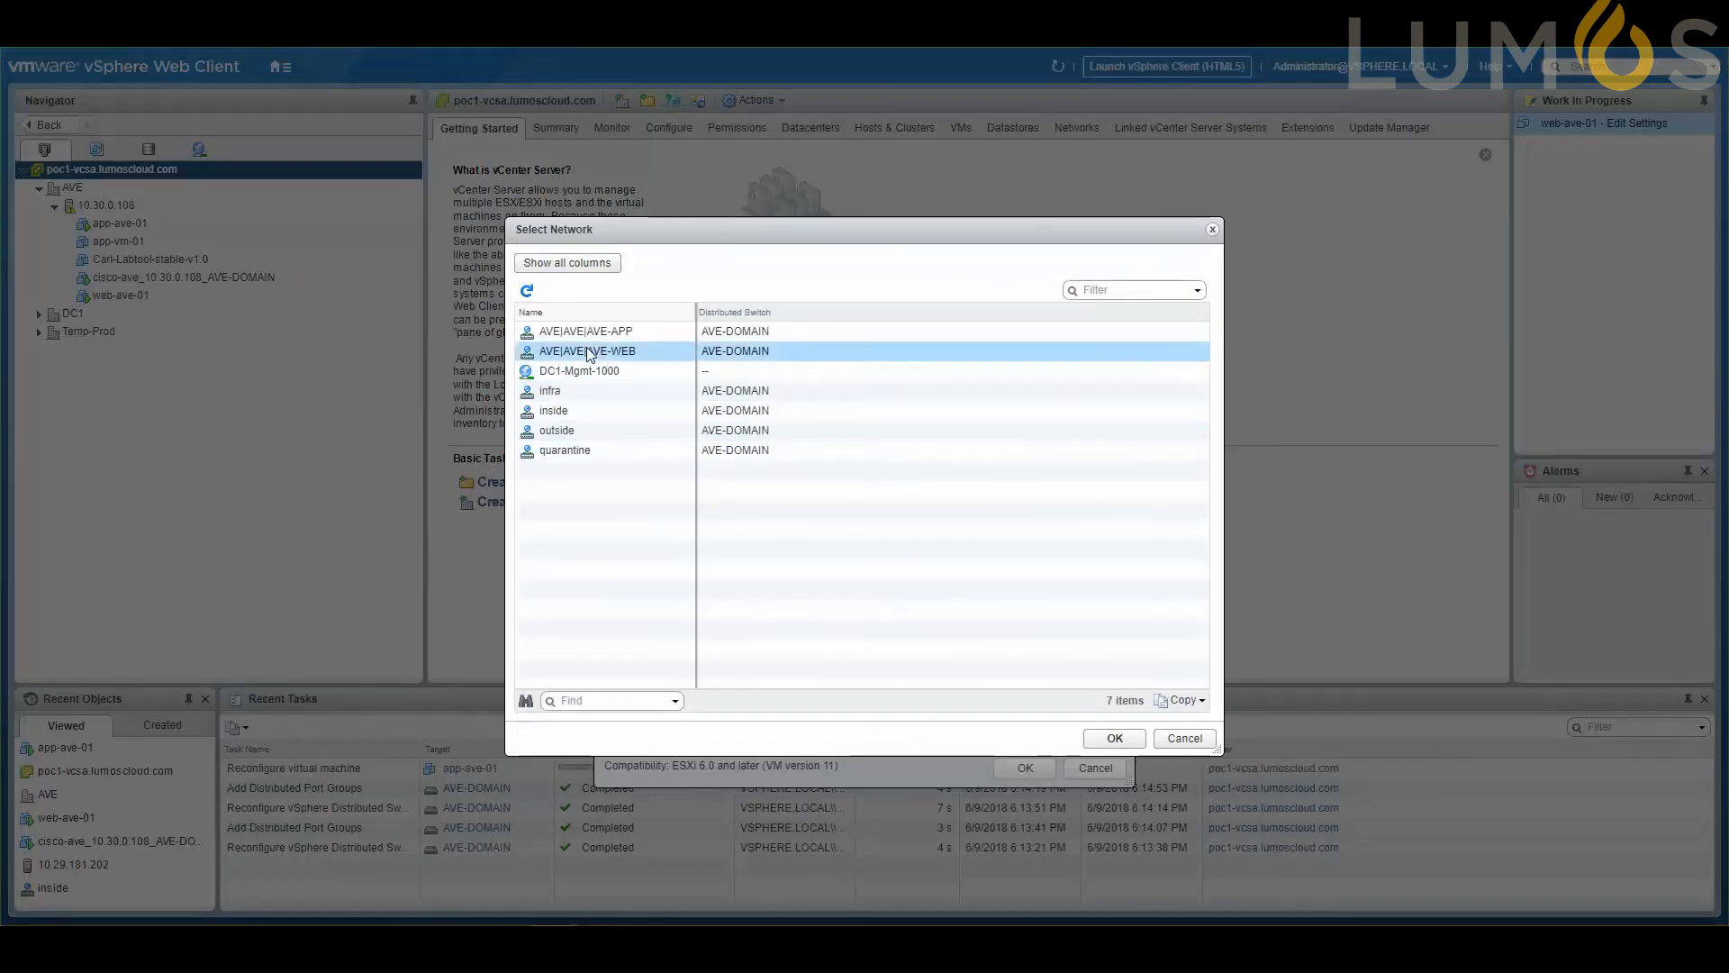
click(1114, 737)
click(1029, 769)
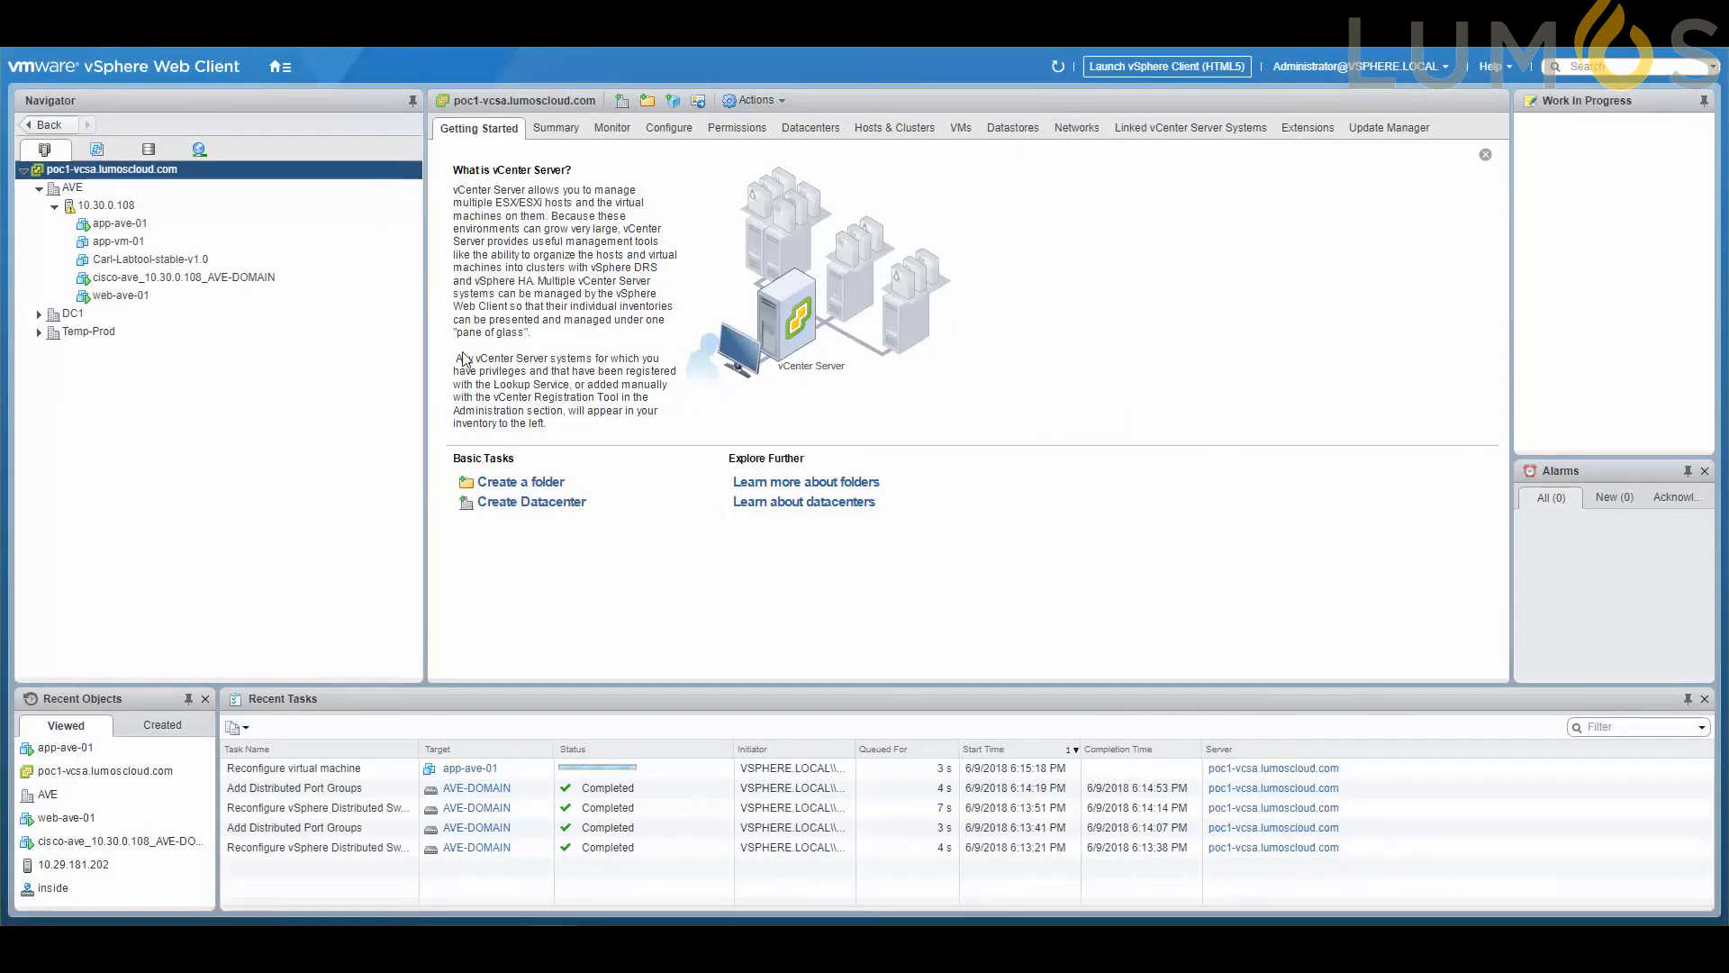
Reload the AVE-DOMAIN port groups in the networking inventory and examine the private VLAN ID options of AVE|AVE|AVE-WEB.
click(200, 151)
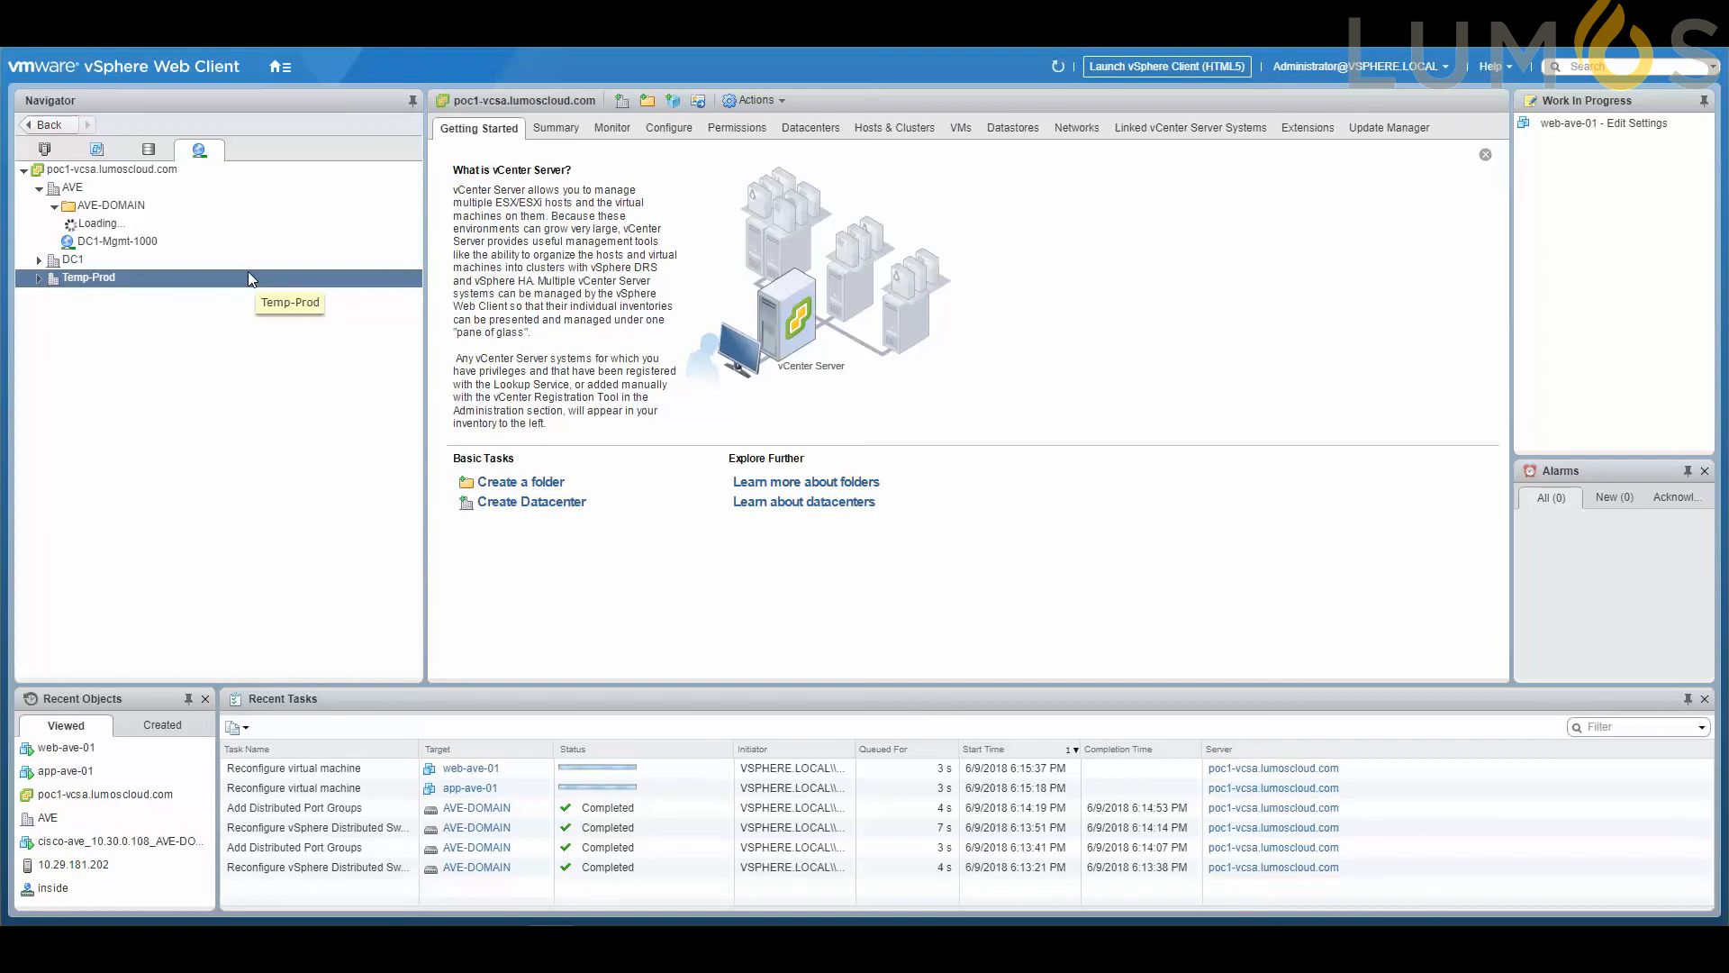
click(54, 208)
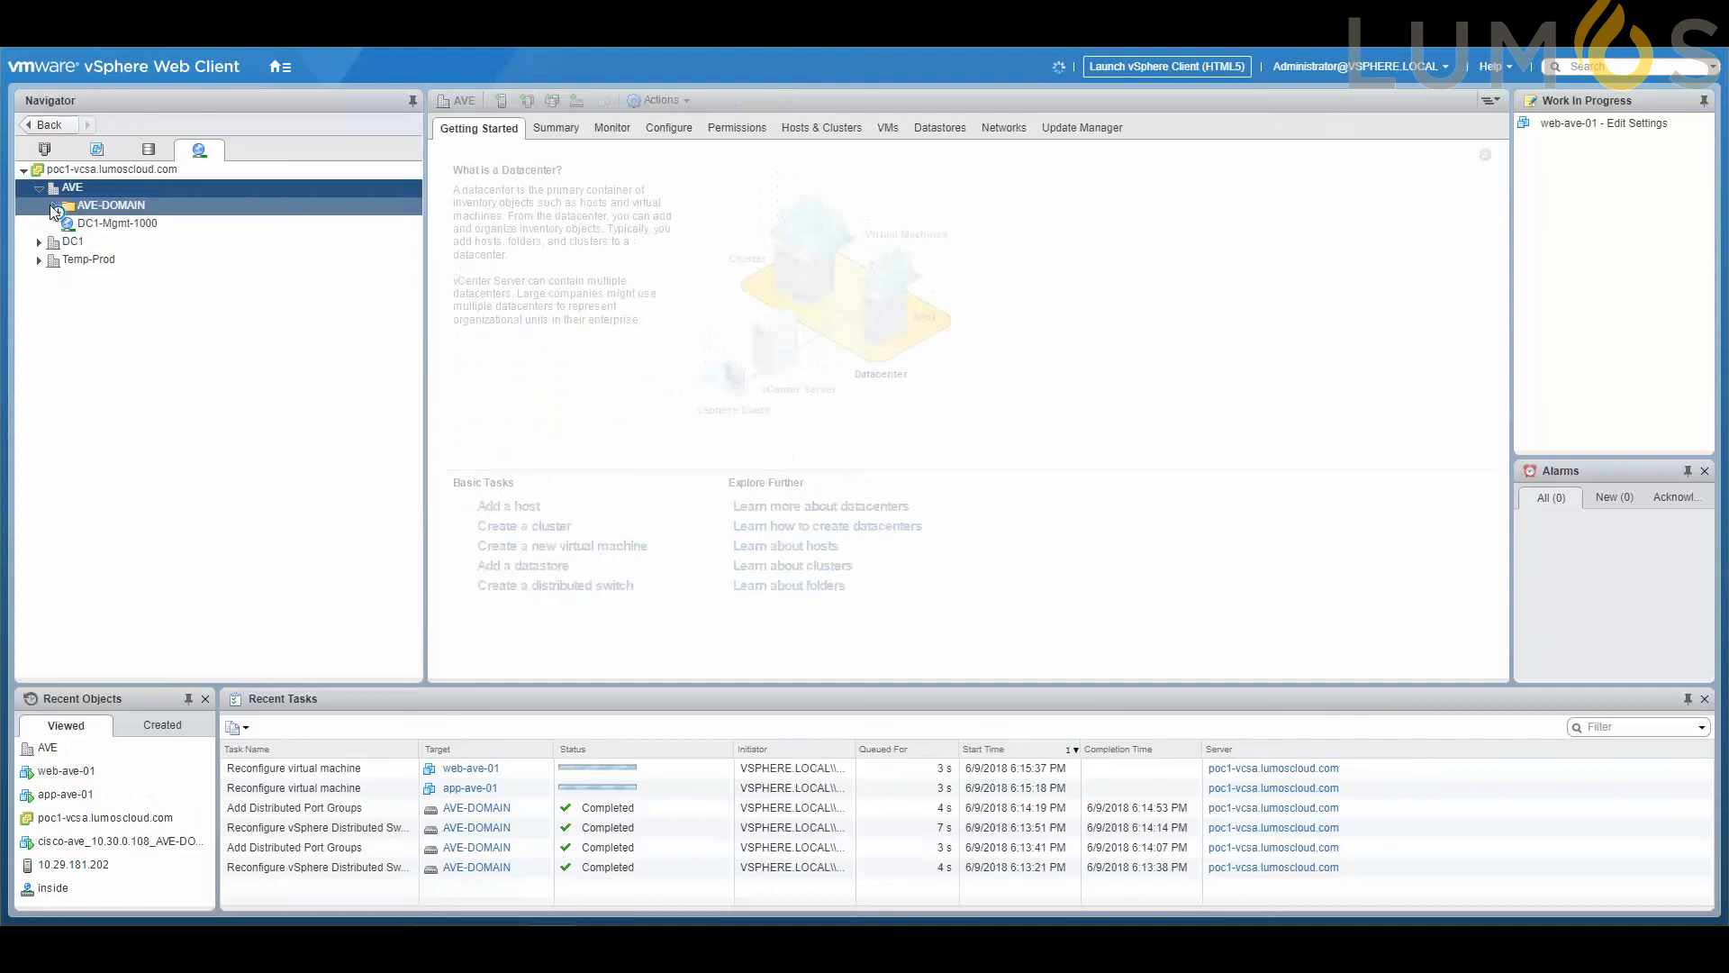
click(54, 207)
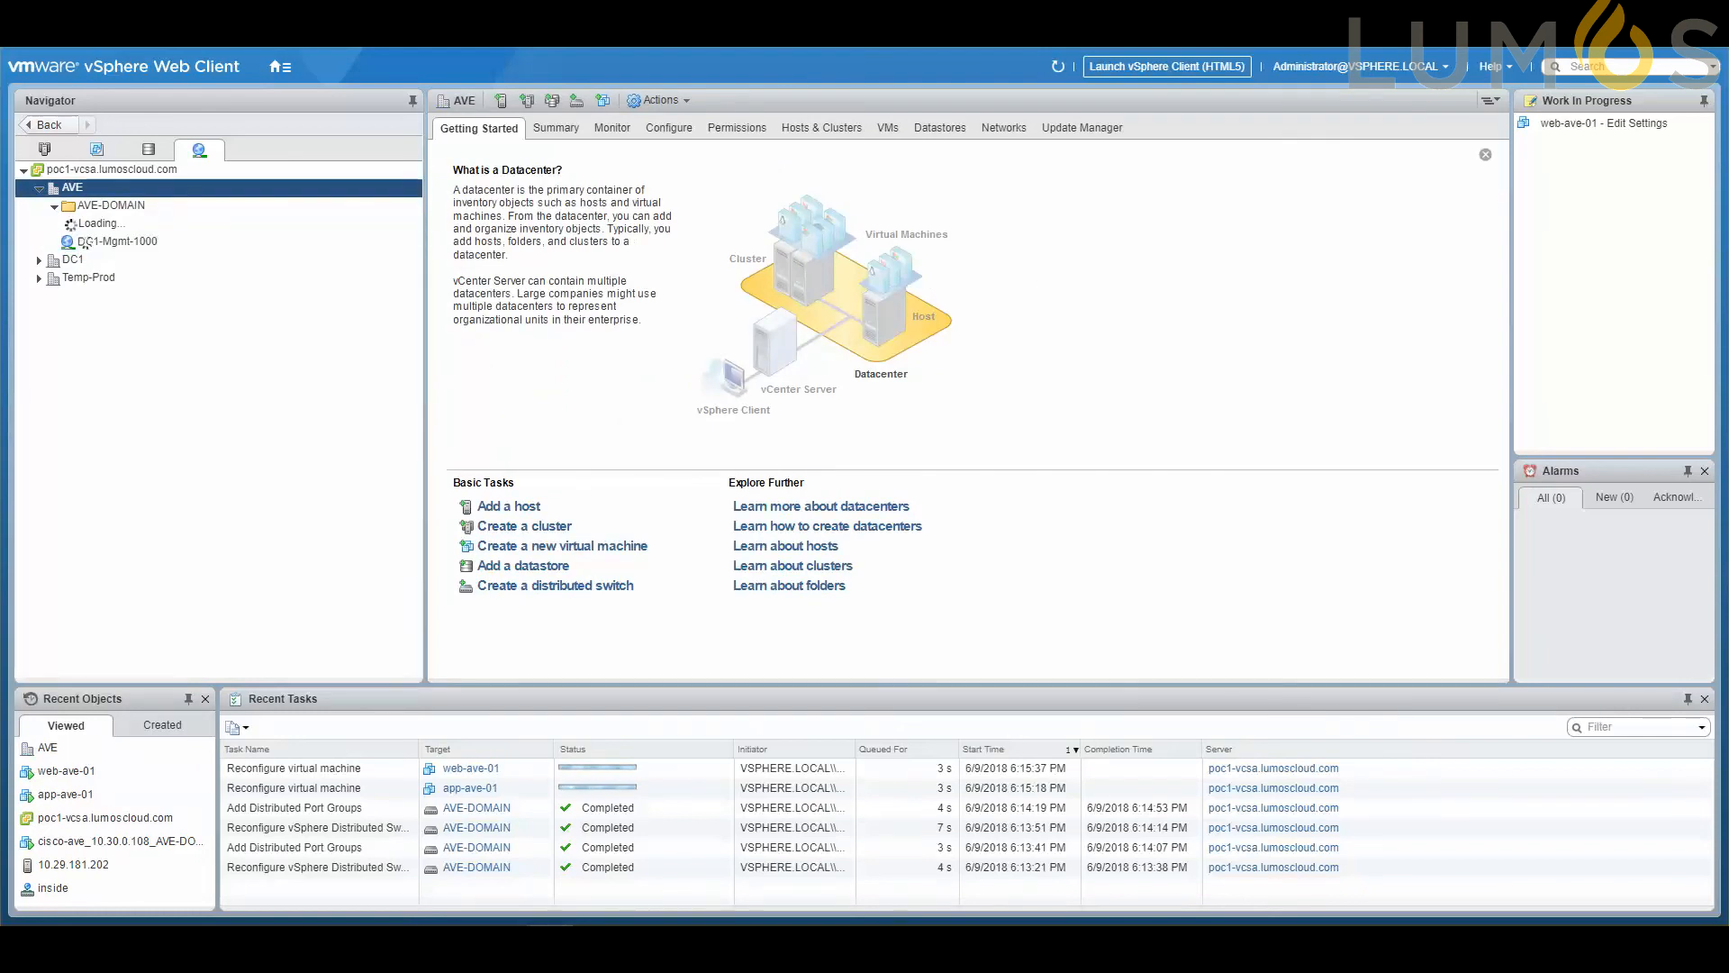
click(115, 260)
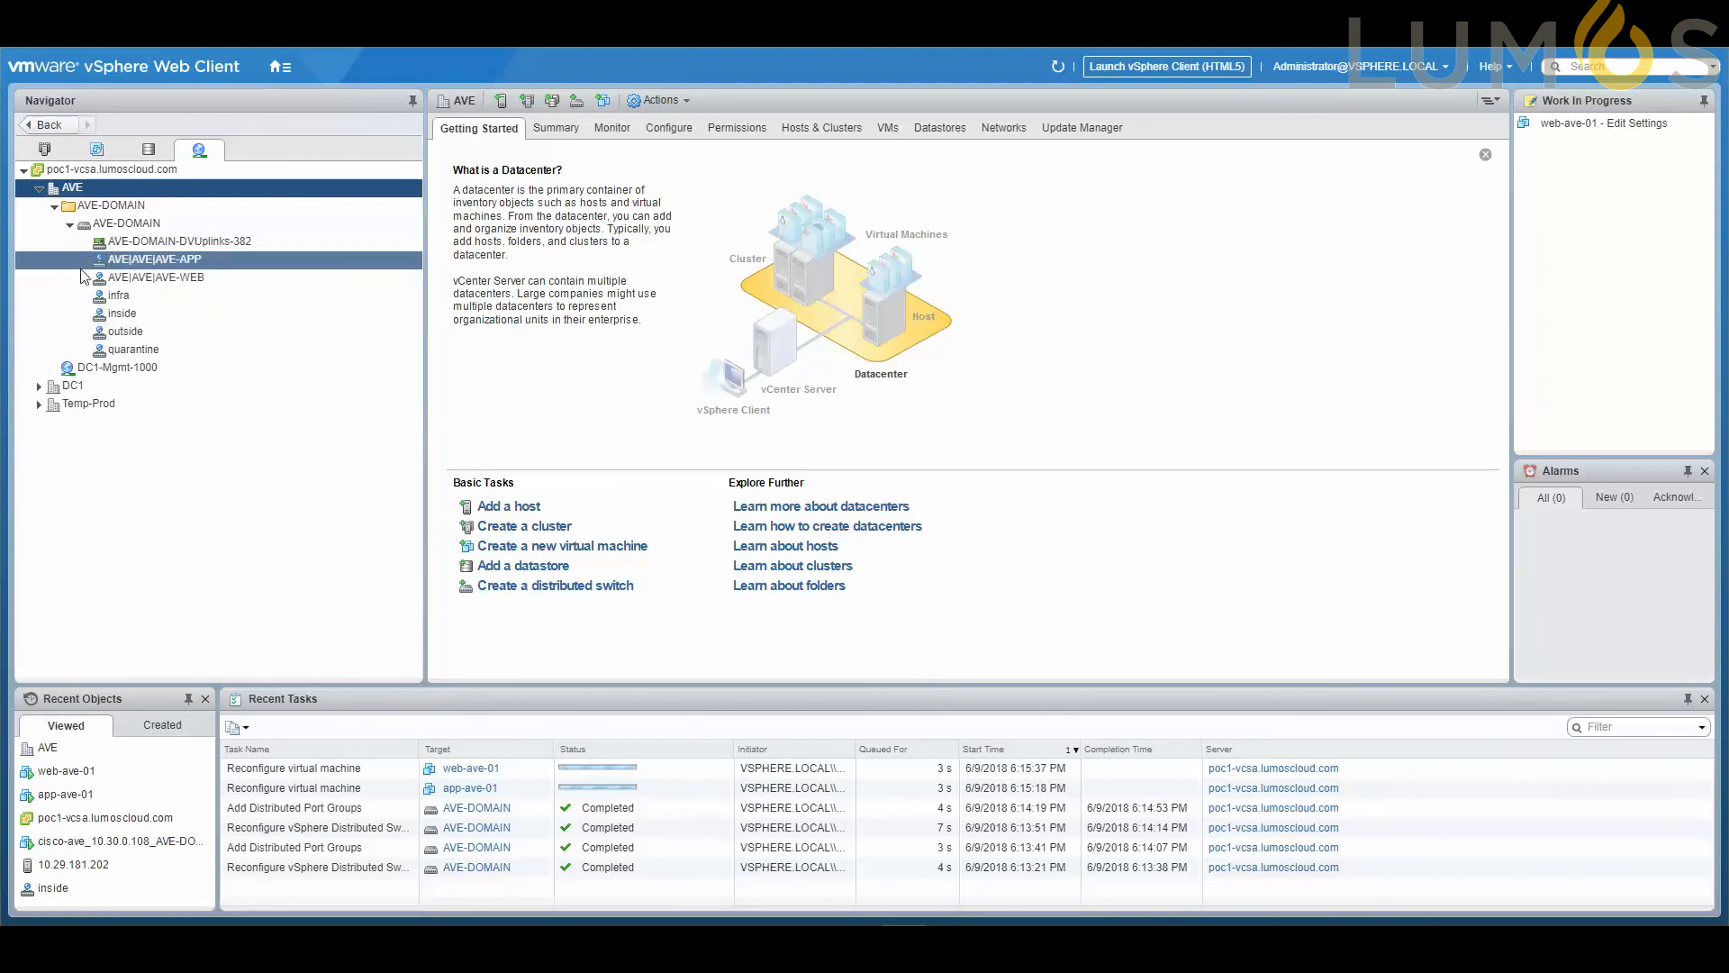
right_click(127, 278)
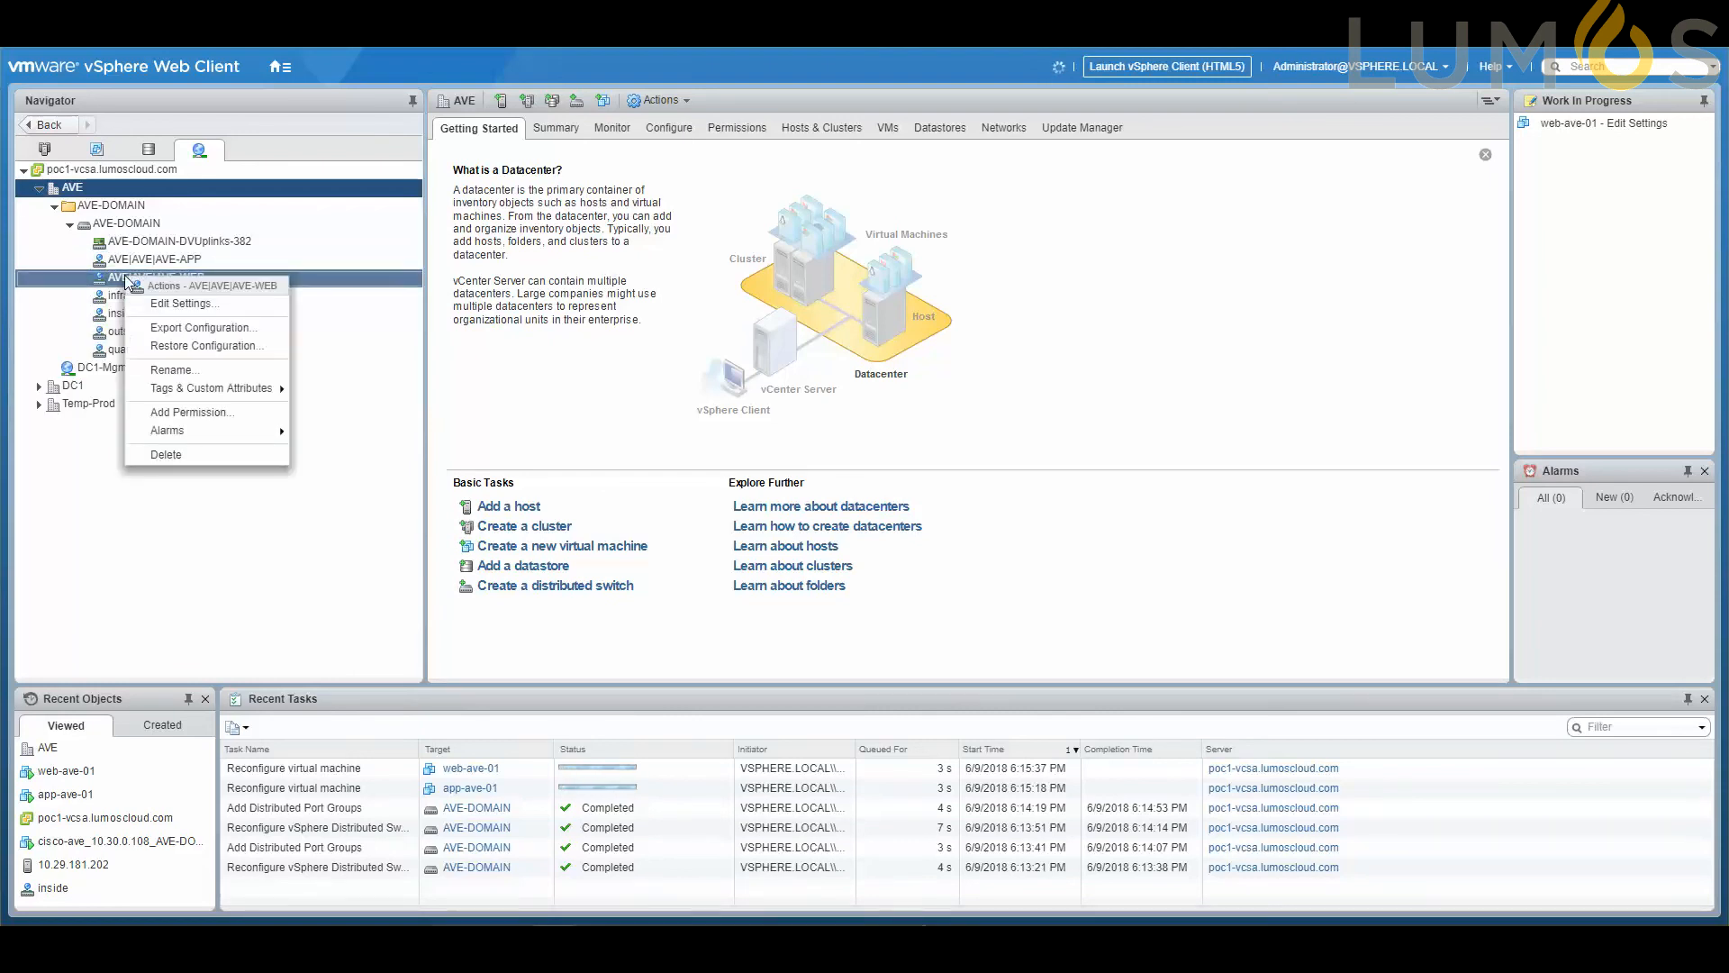
click(185, 310)
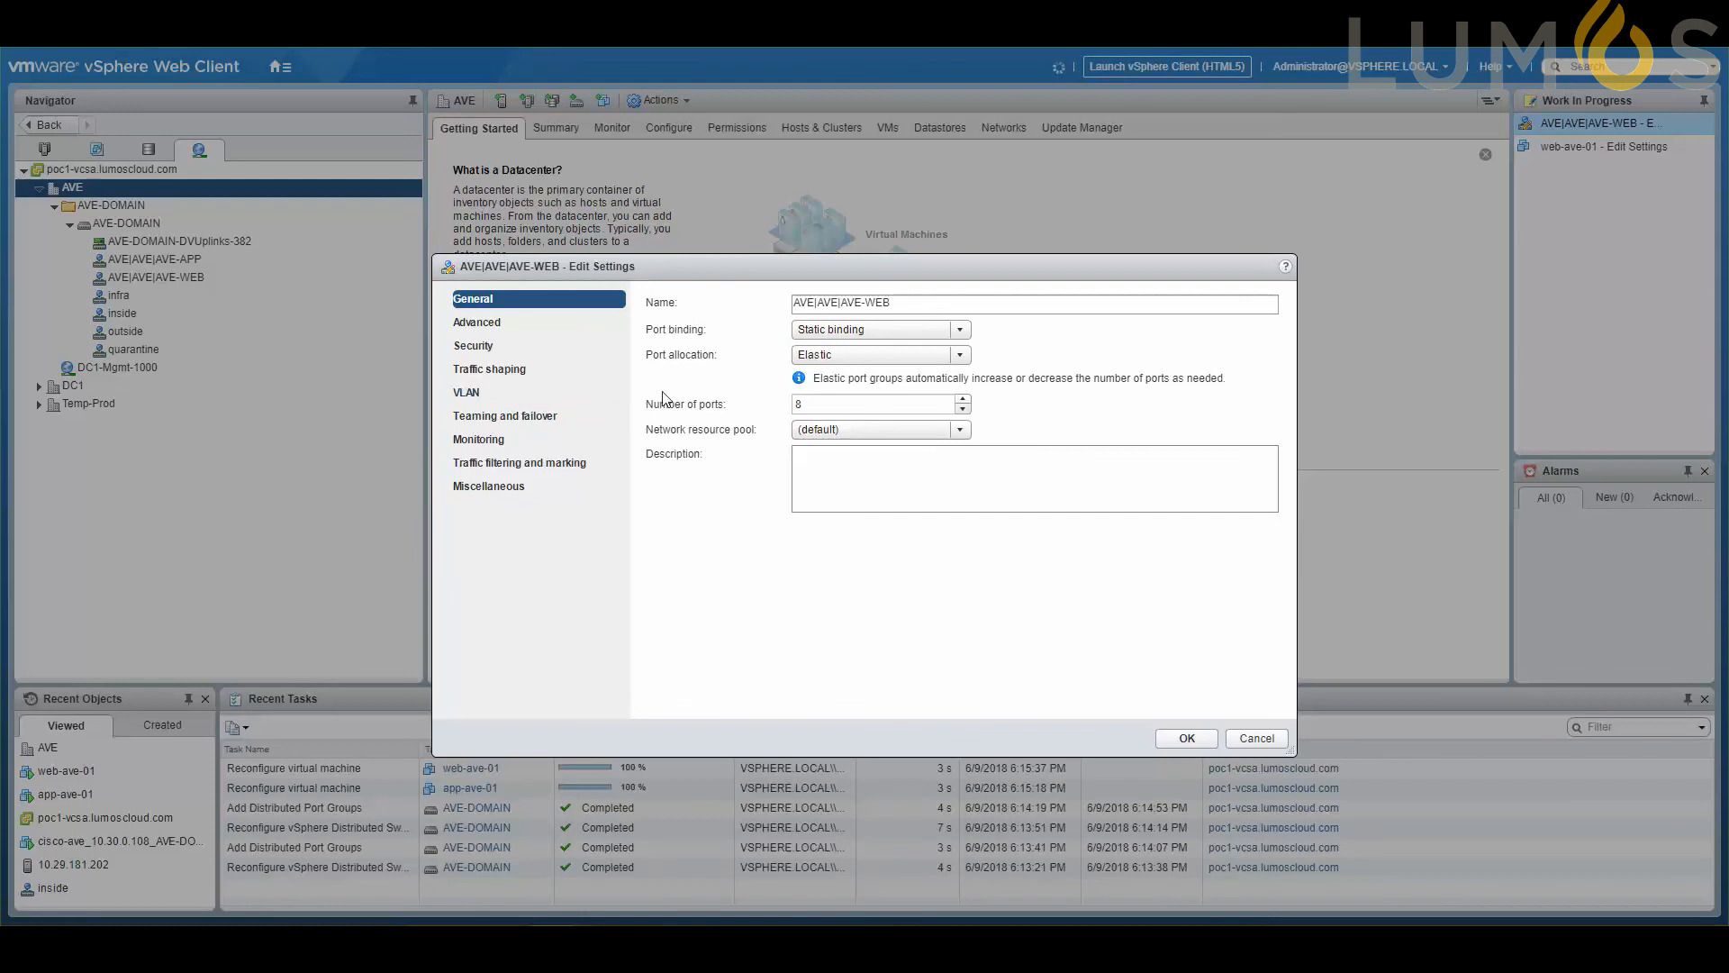
click(478, 404)
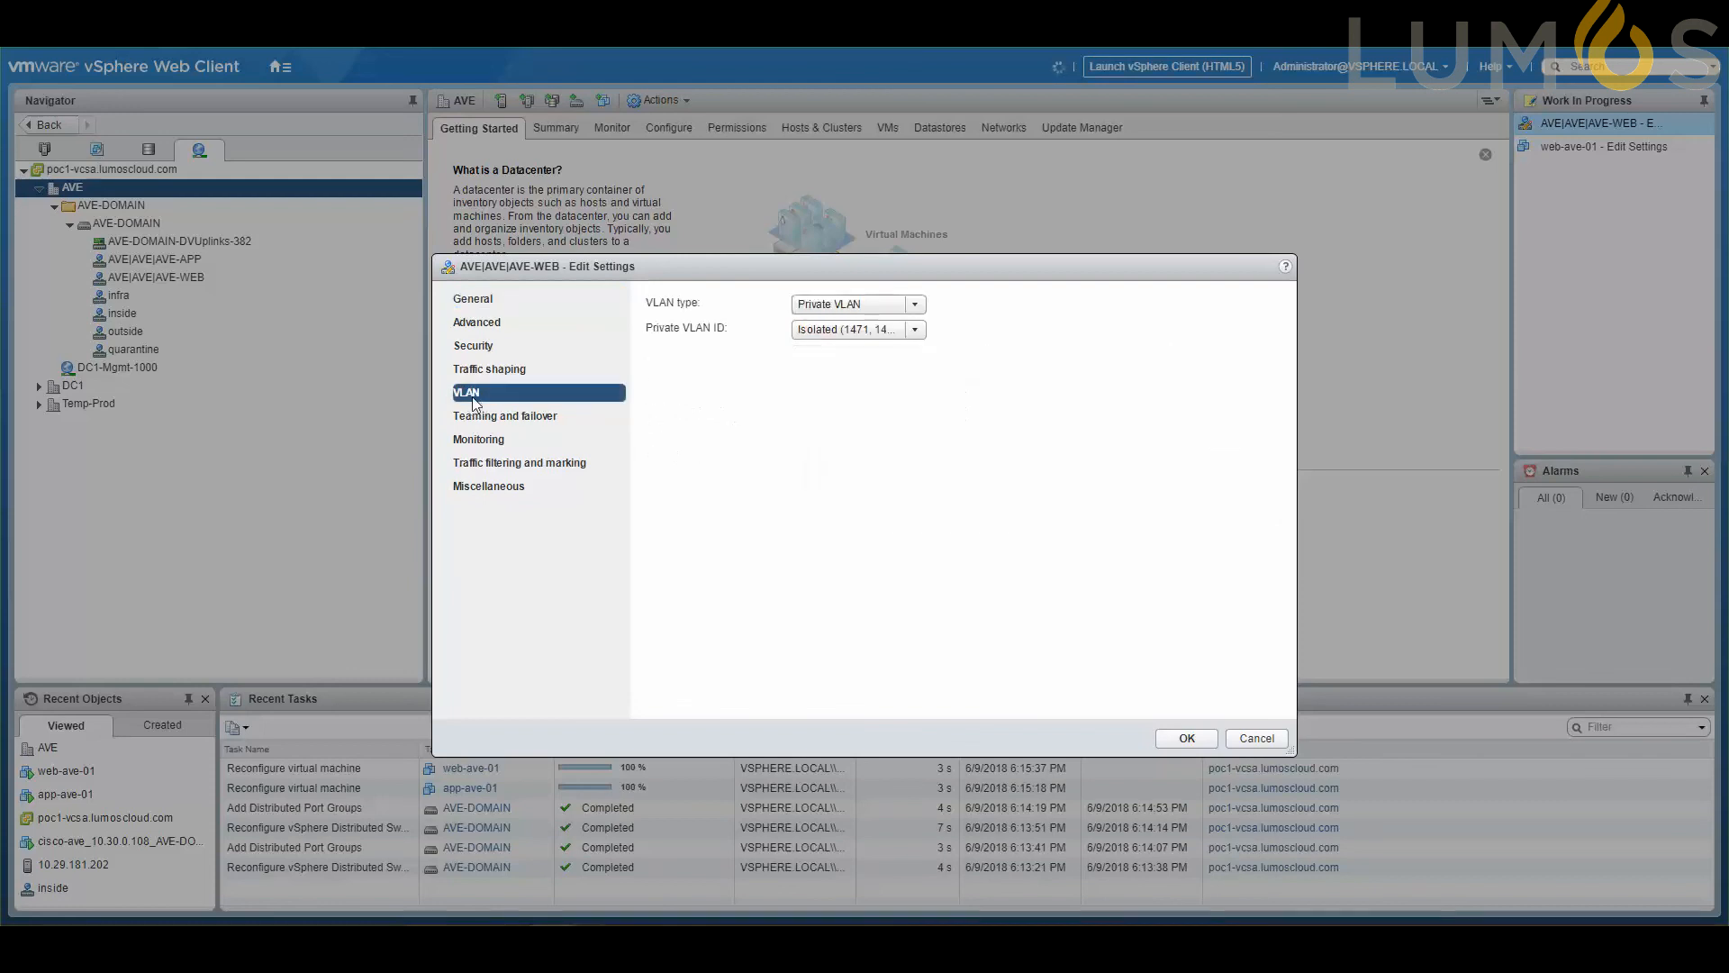
click(916, 332)
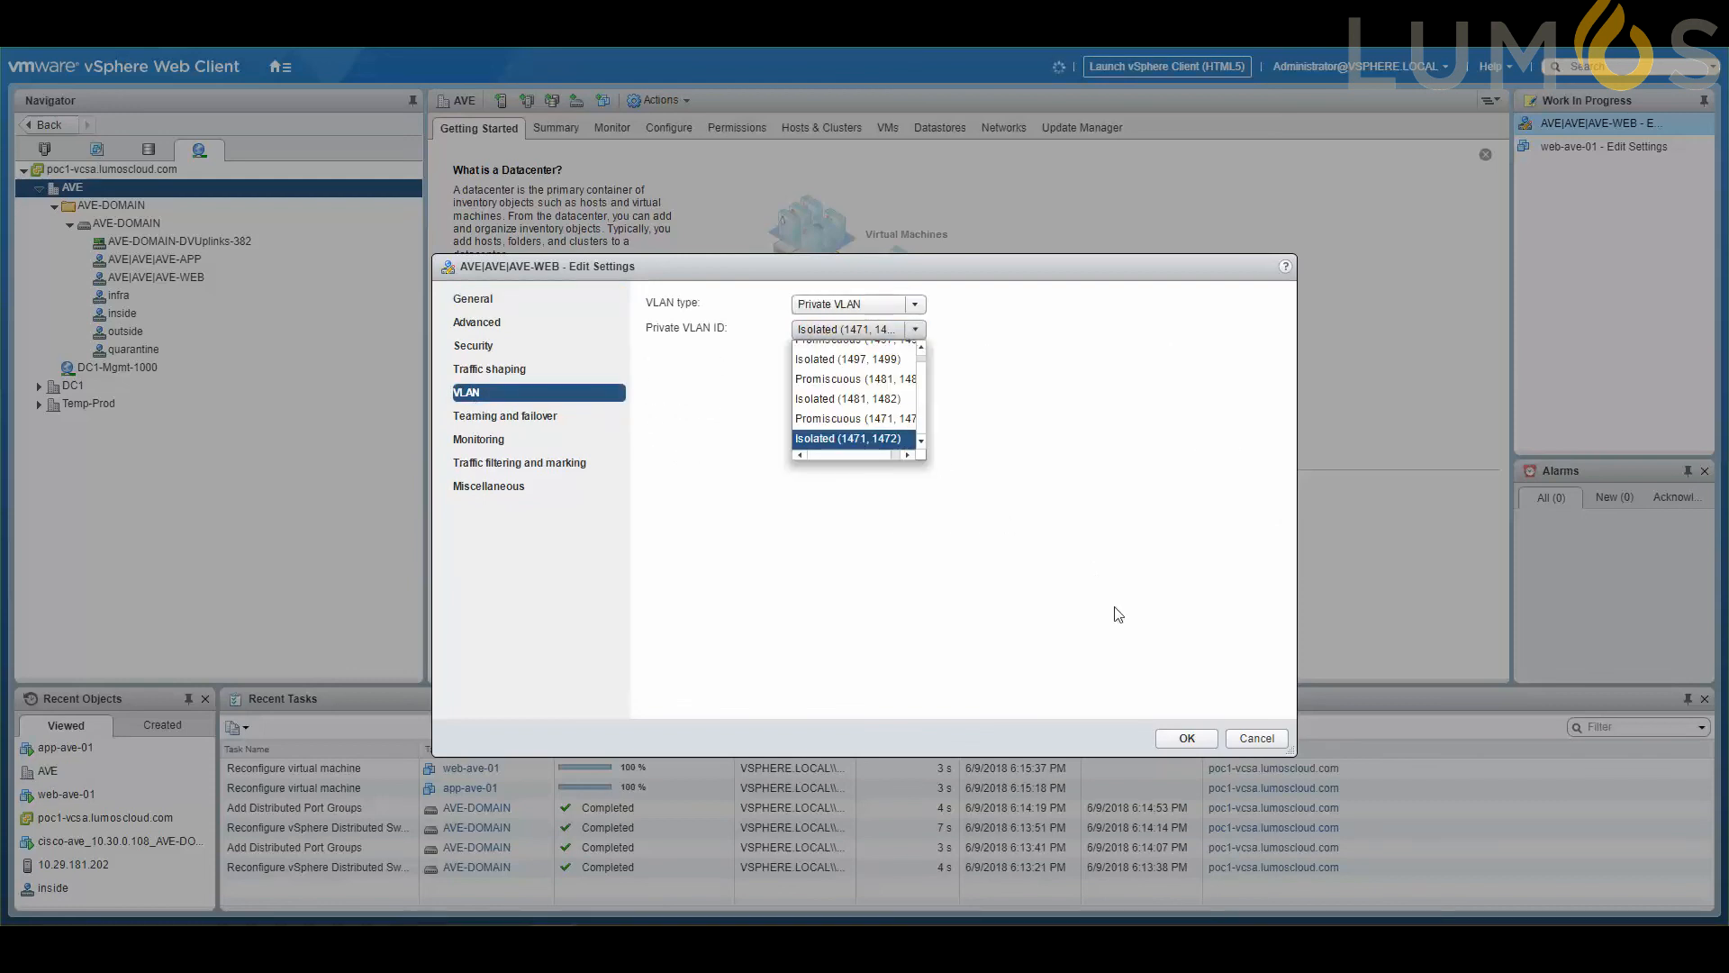
click(1144, 620)
click(1256, 738)
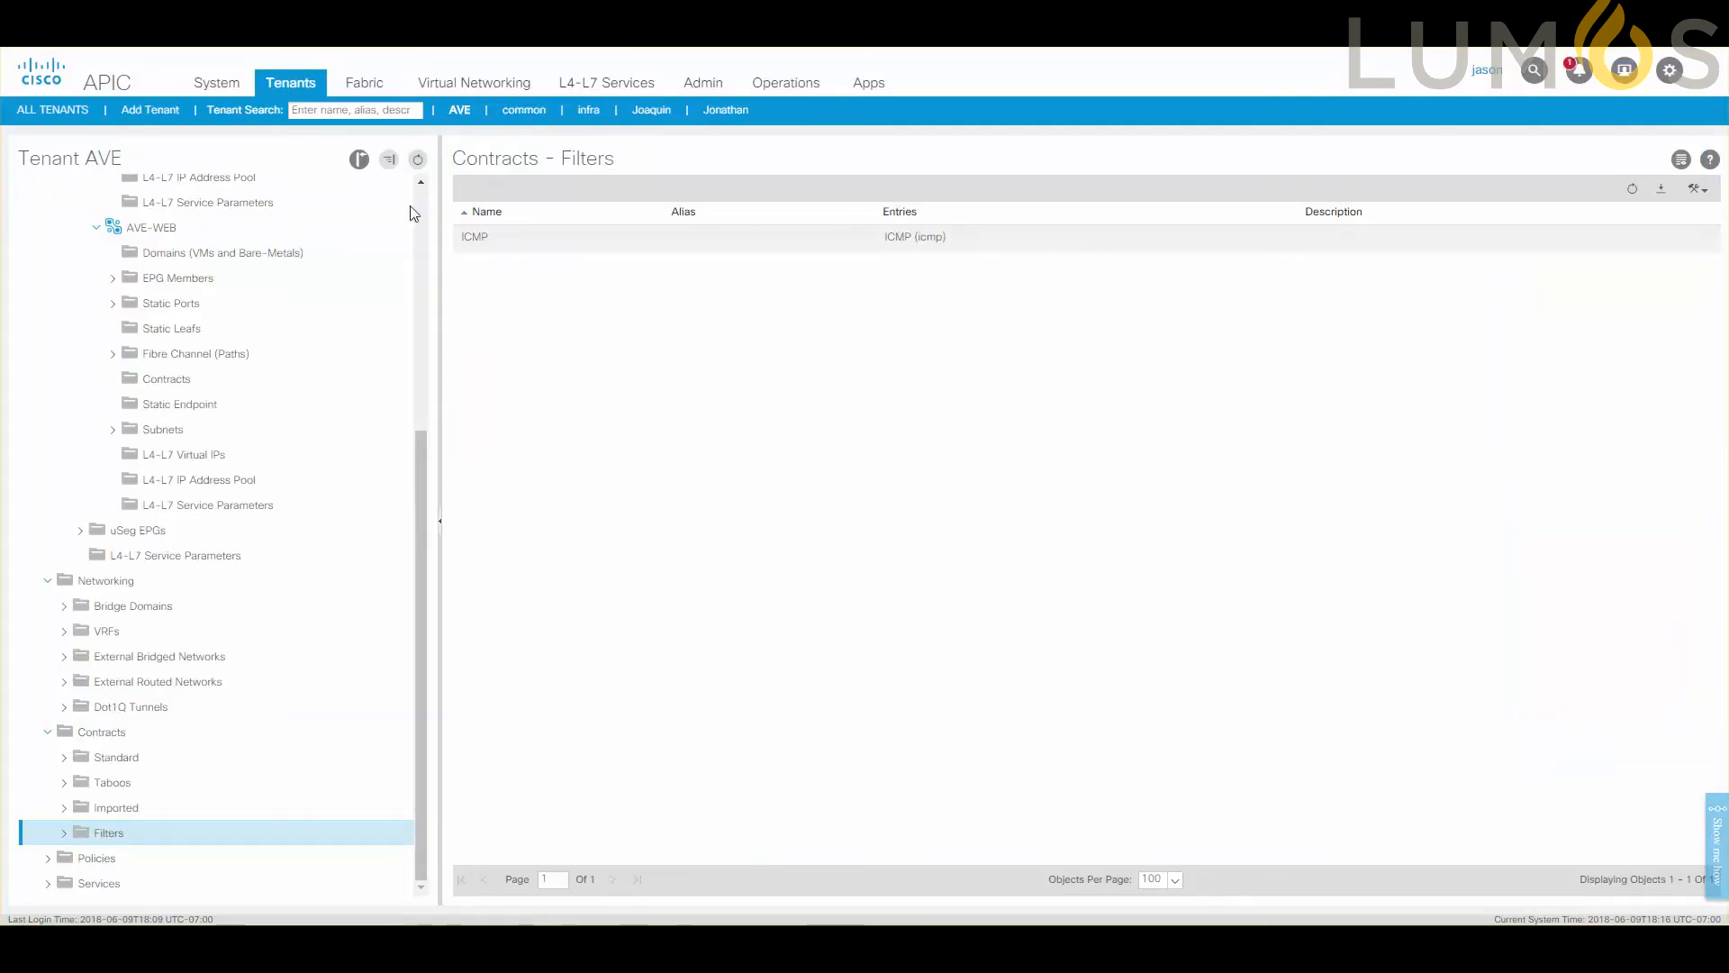
Switch to the APIC and examine the operational client end-points of the AVE-APP and AVE-WEB EPGs in tenant AVE.
scroll(231, 374, up, 5)
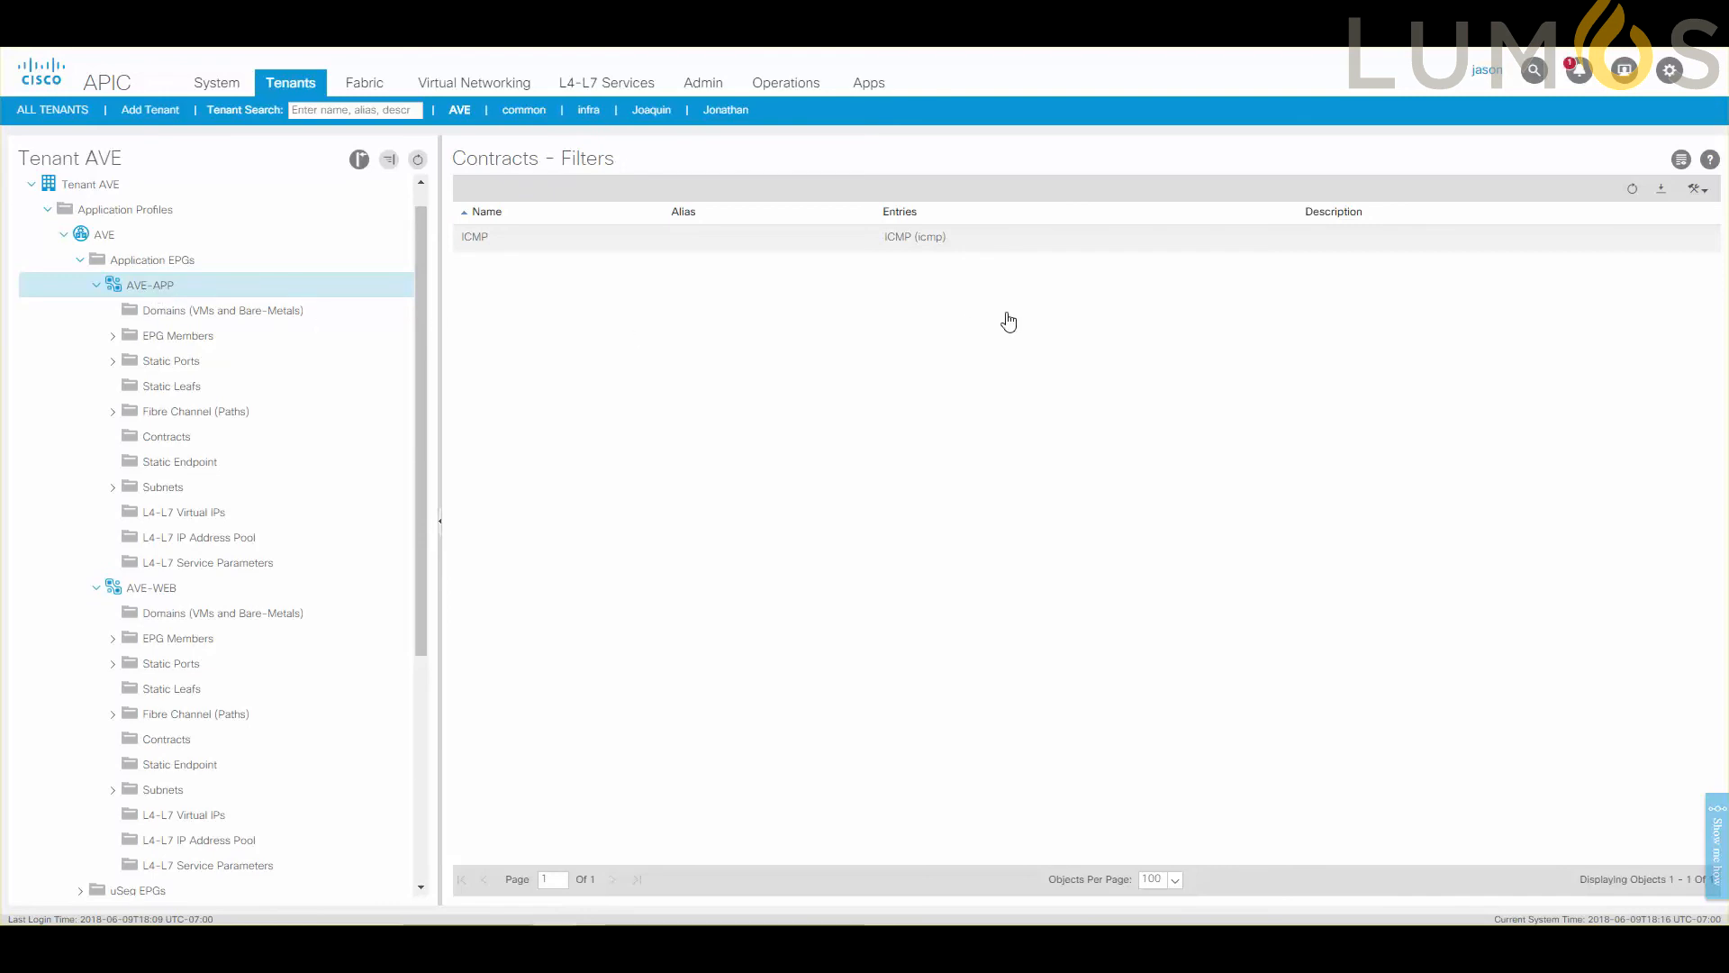
click(150, 286)
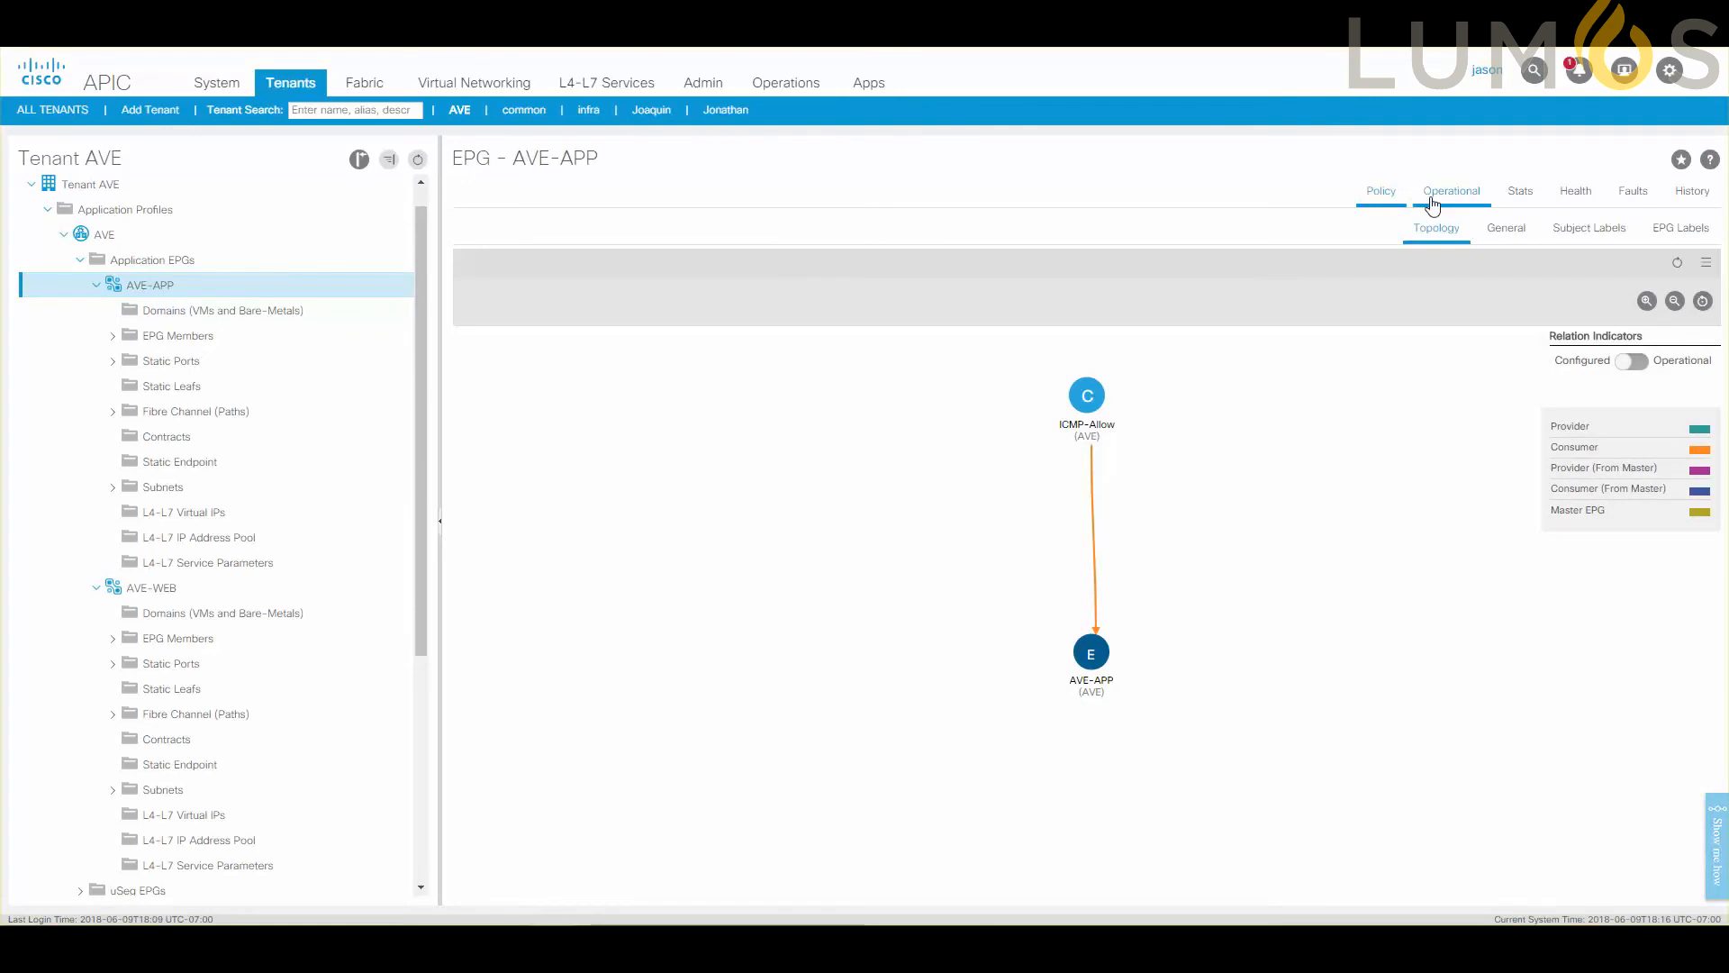
click(1433, 203)
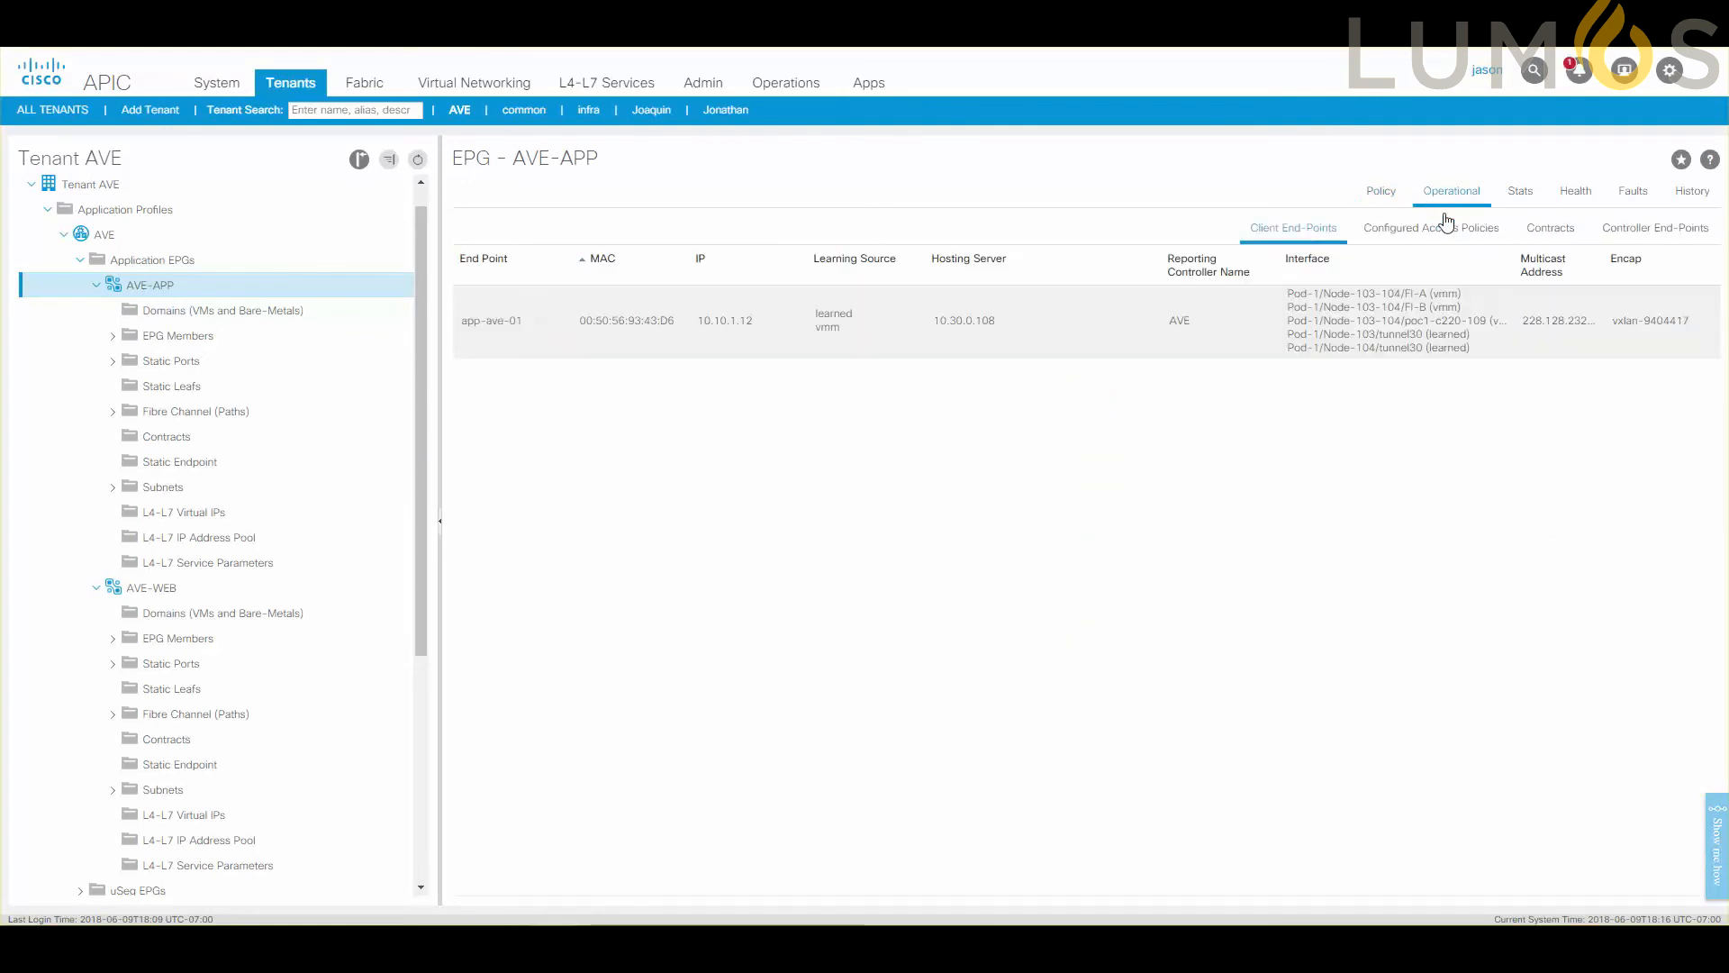
click(709, 339)
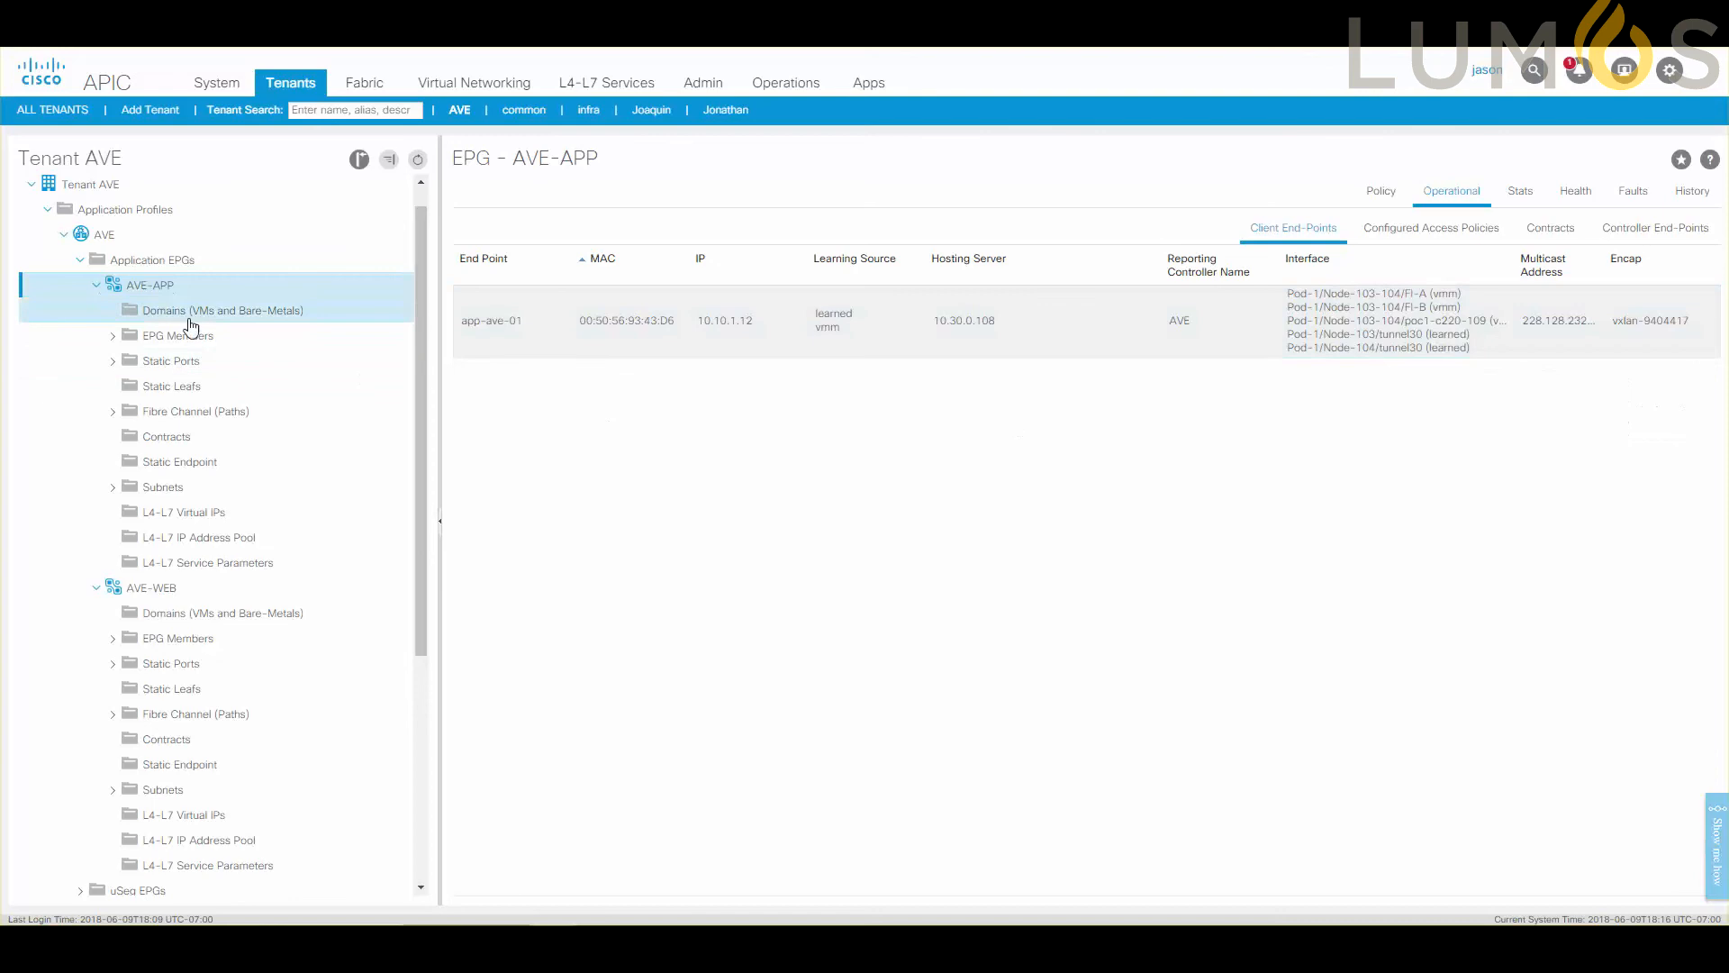
click(192, 596)
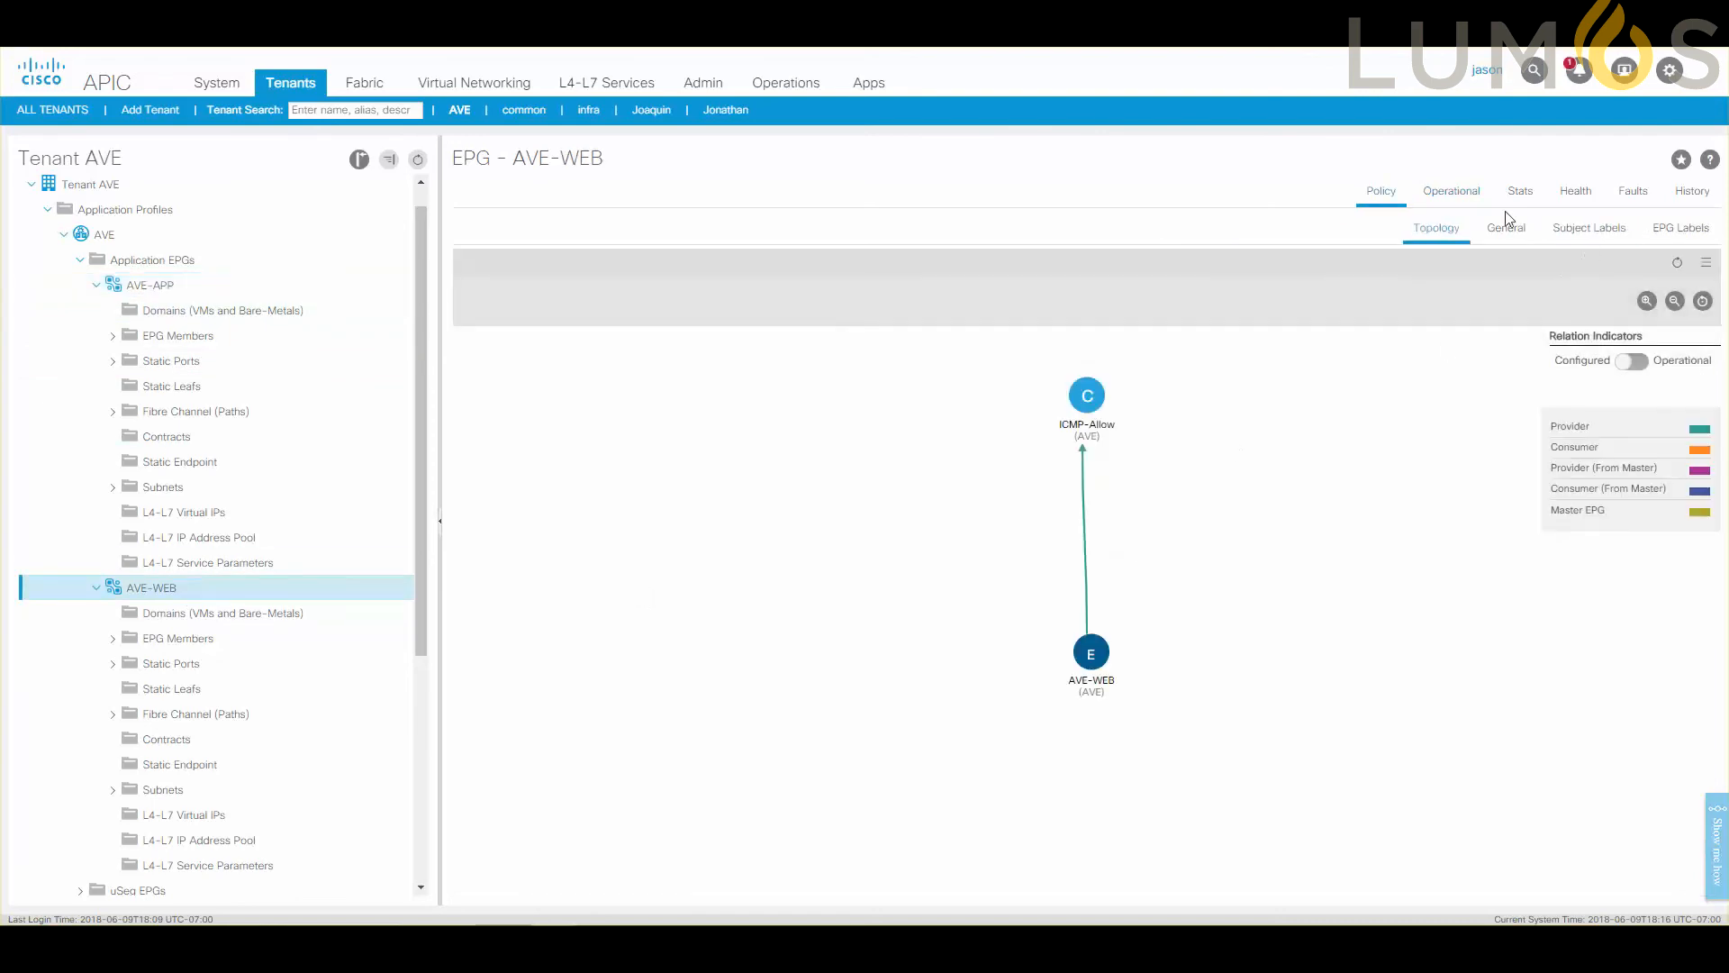
click(1468, 202)
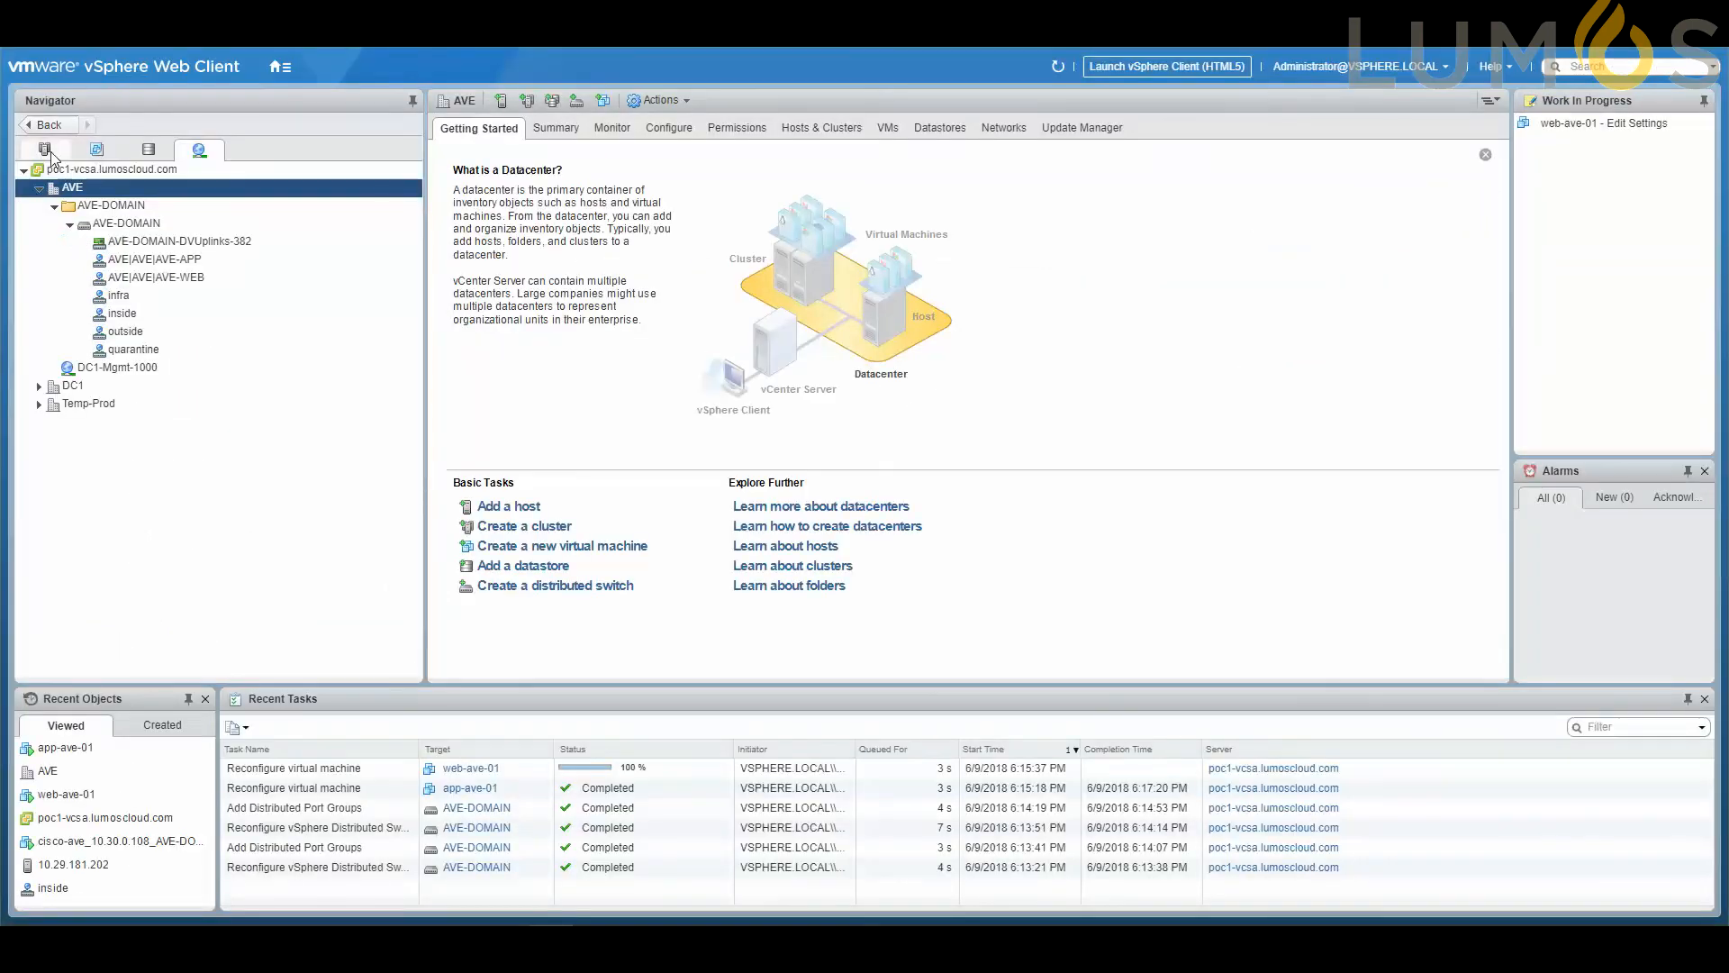
Switch to the vSphere Web Client's hosts inventory and open the console of the web-ave-01 virtual machine.
click(47, 152)
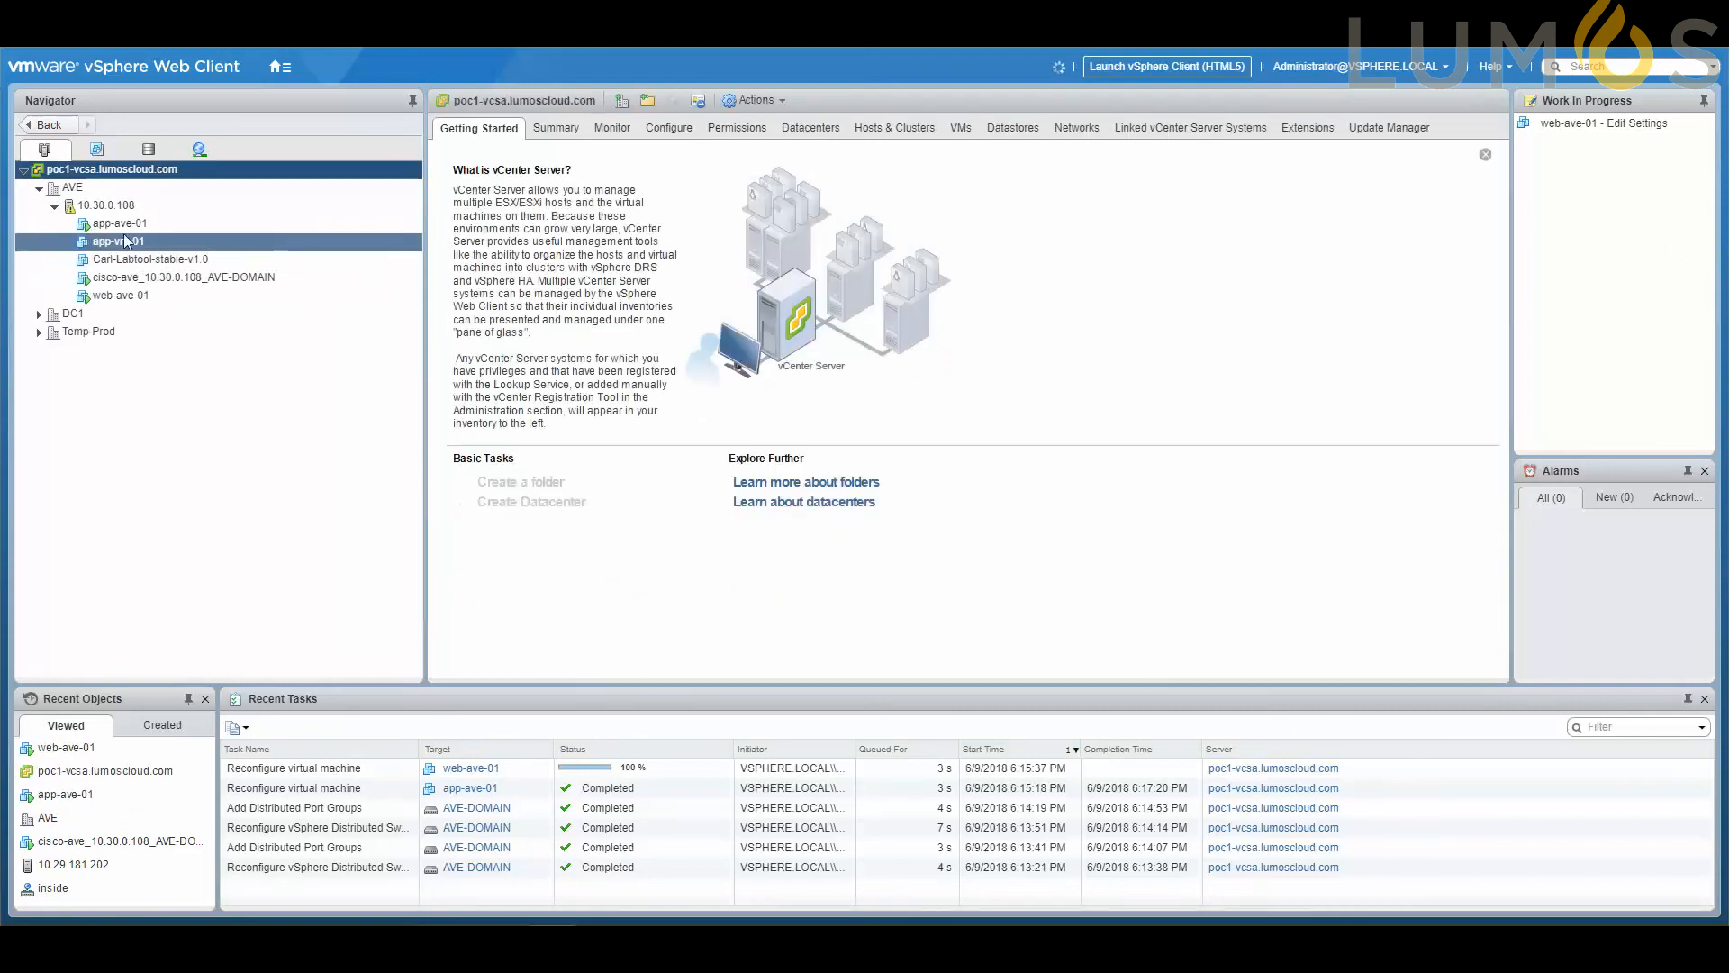
click(121, 296)
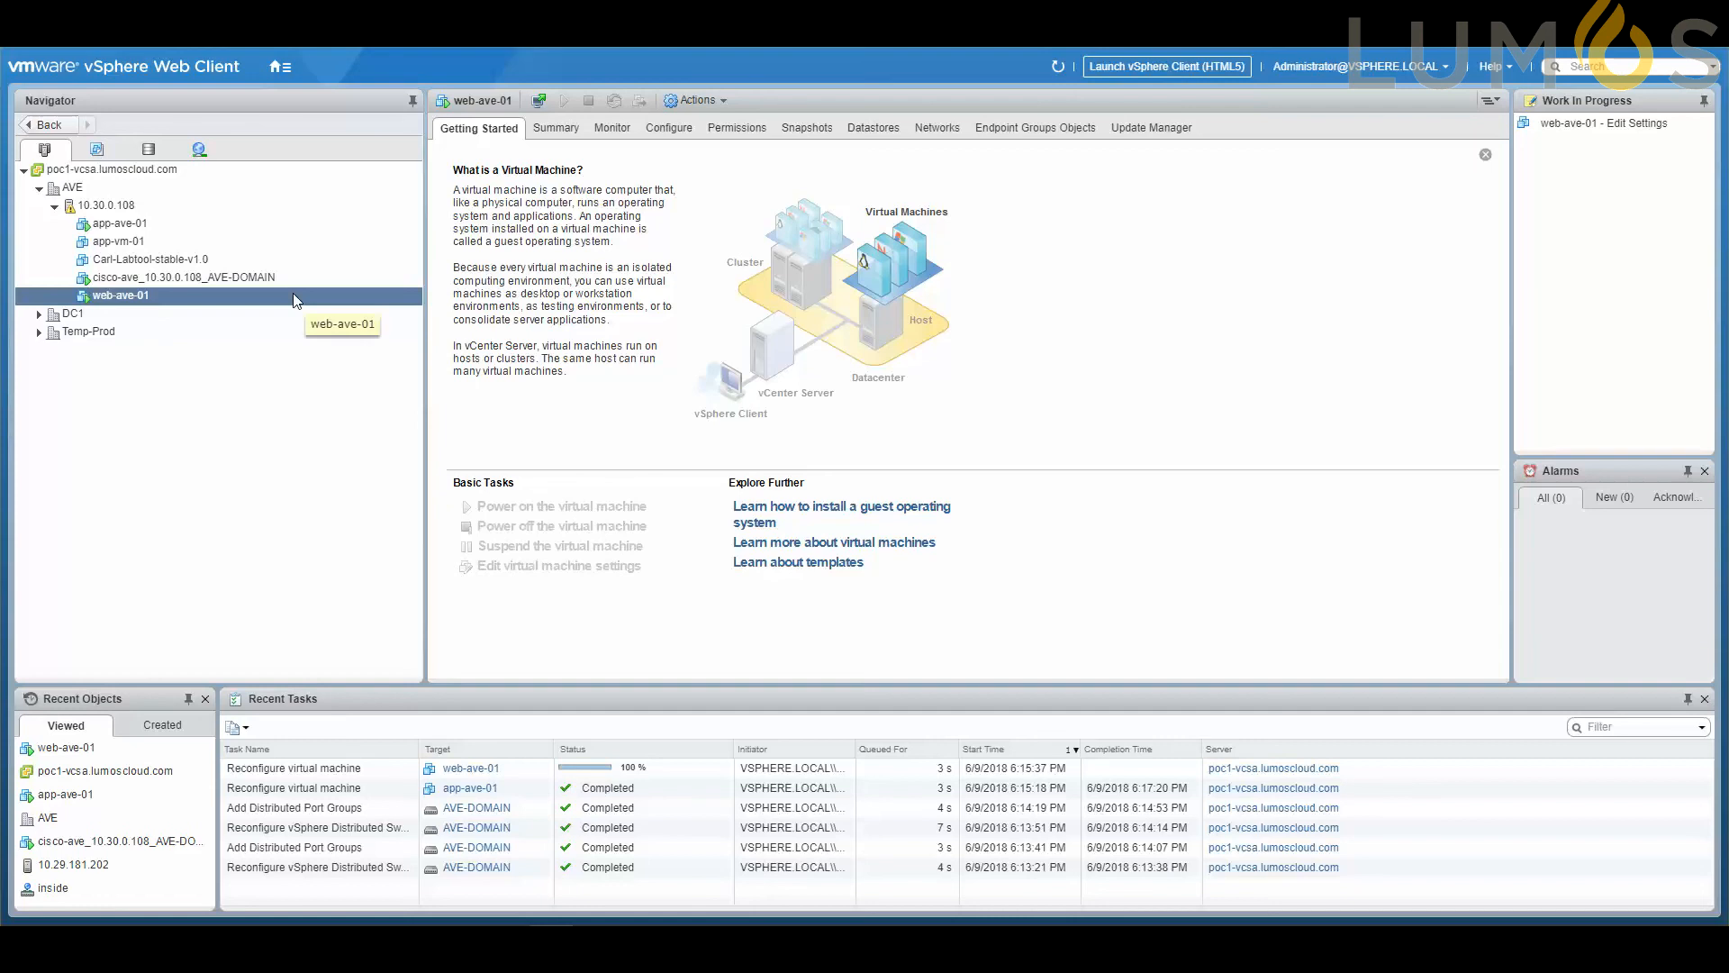
right_click(248, 299)
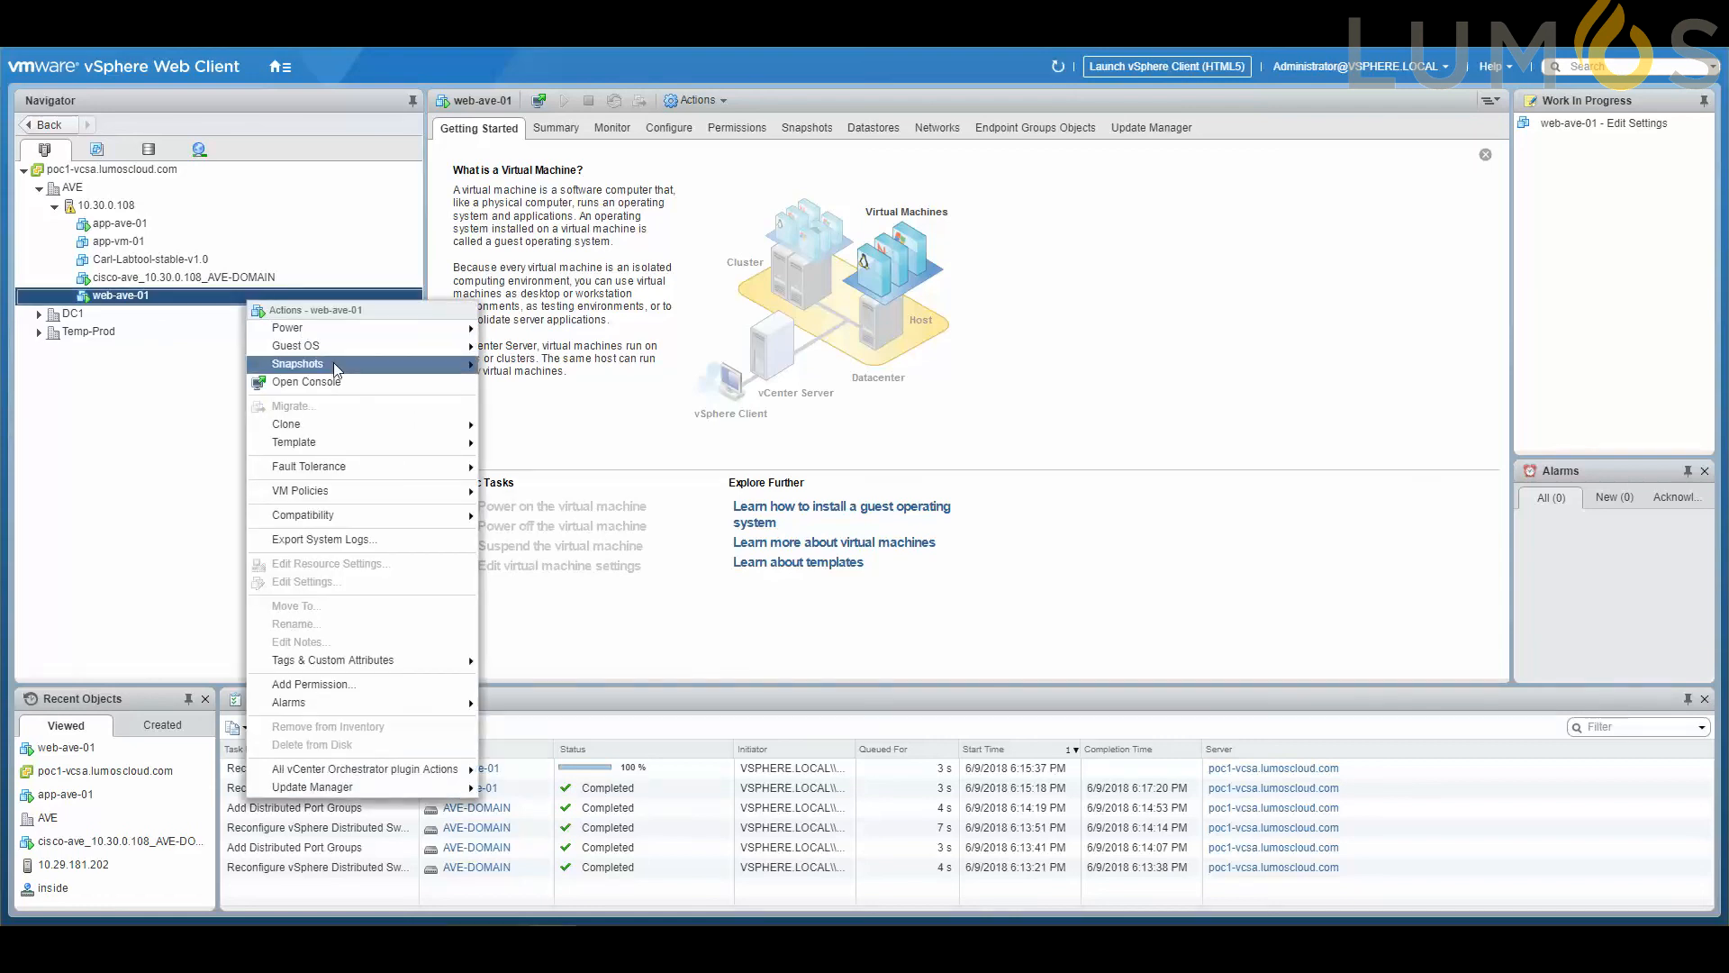
click(351, 381)
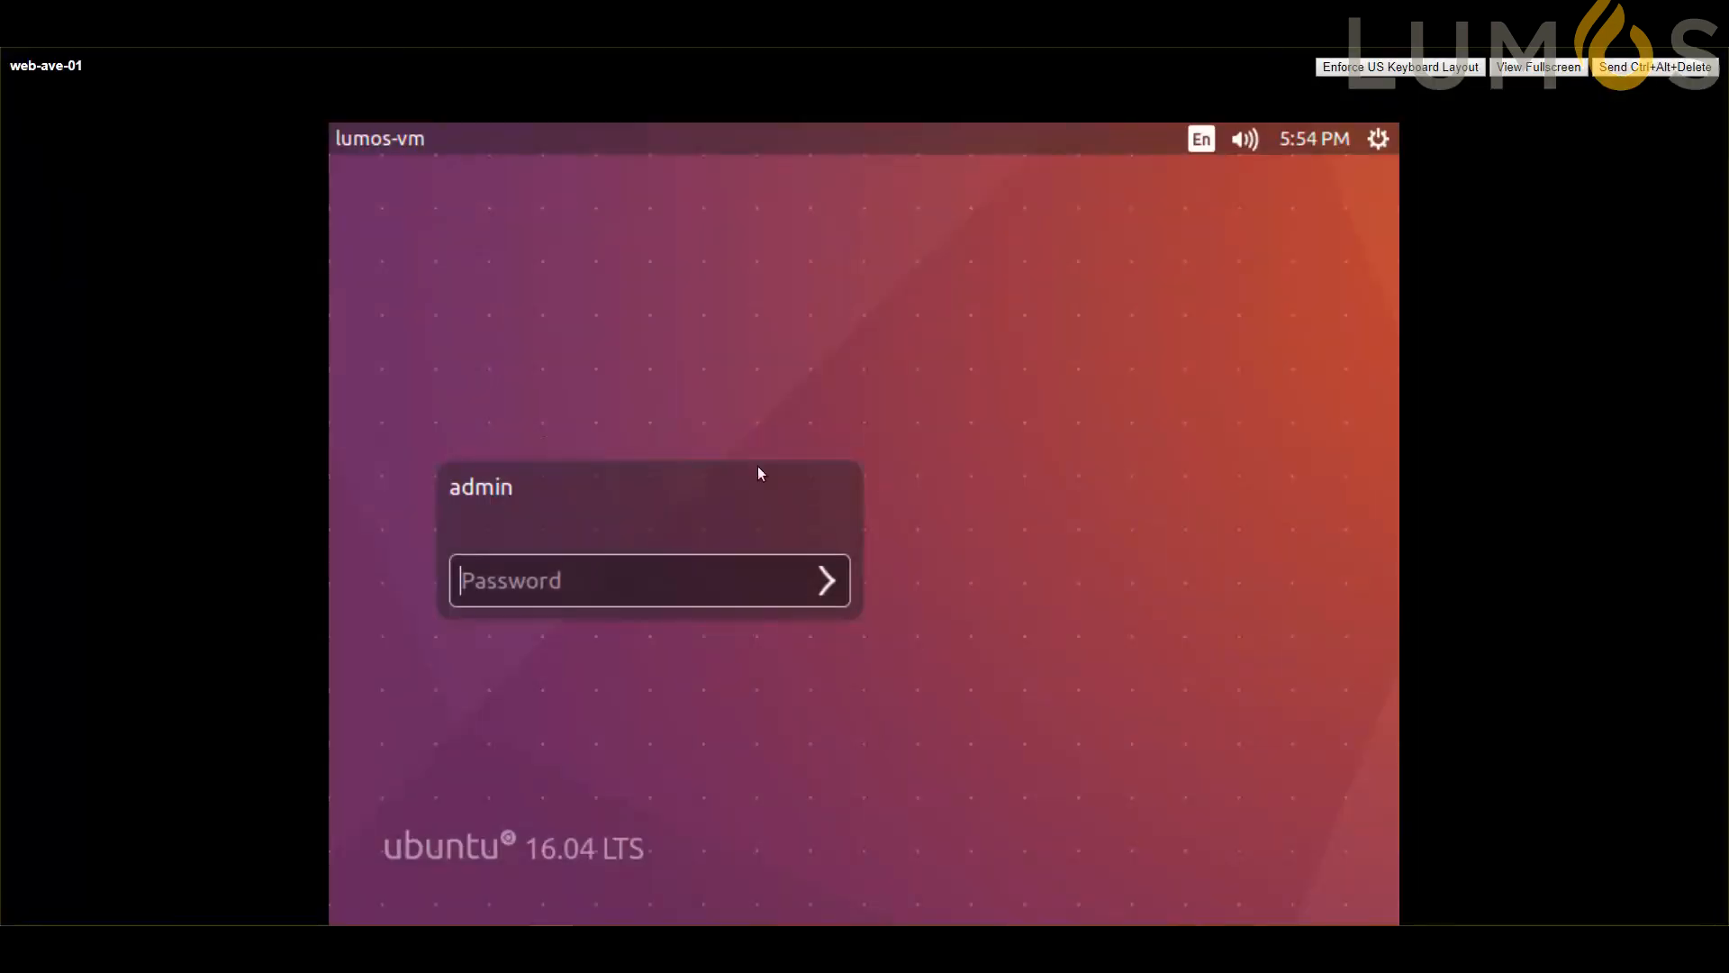
Sign in to the web-ave-01 Ubuntu desktop as admin with the account password.
click(674, 564)
text(•••••••••)
key(Return)
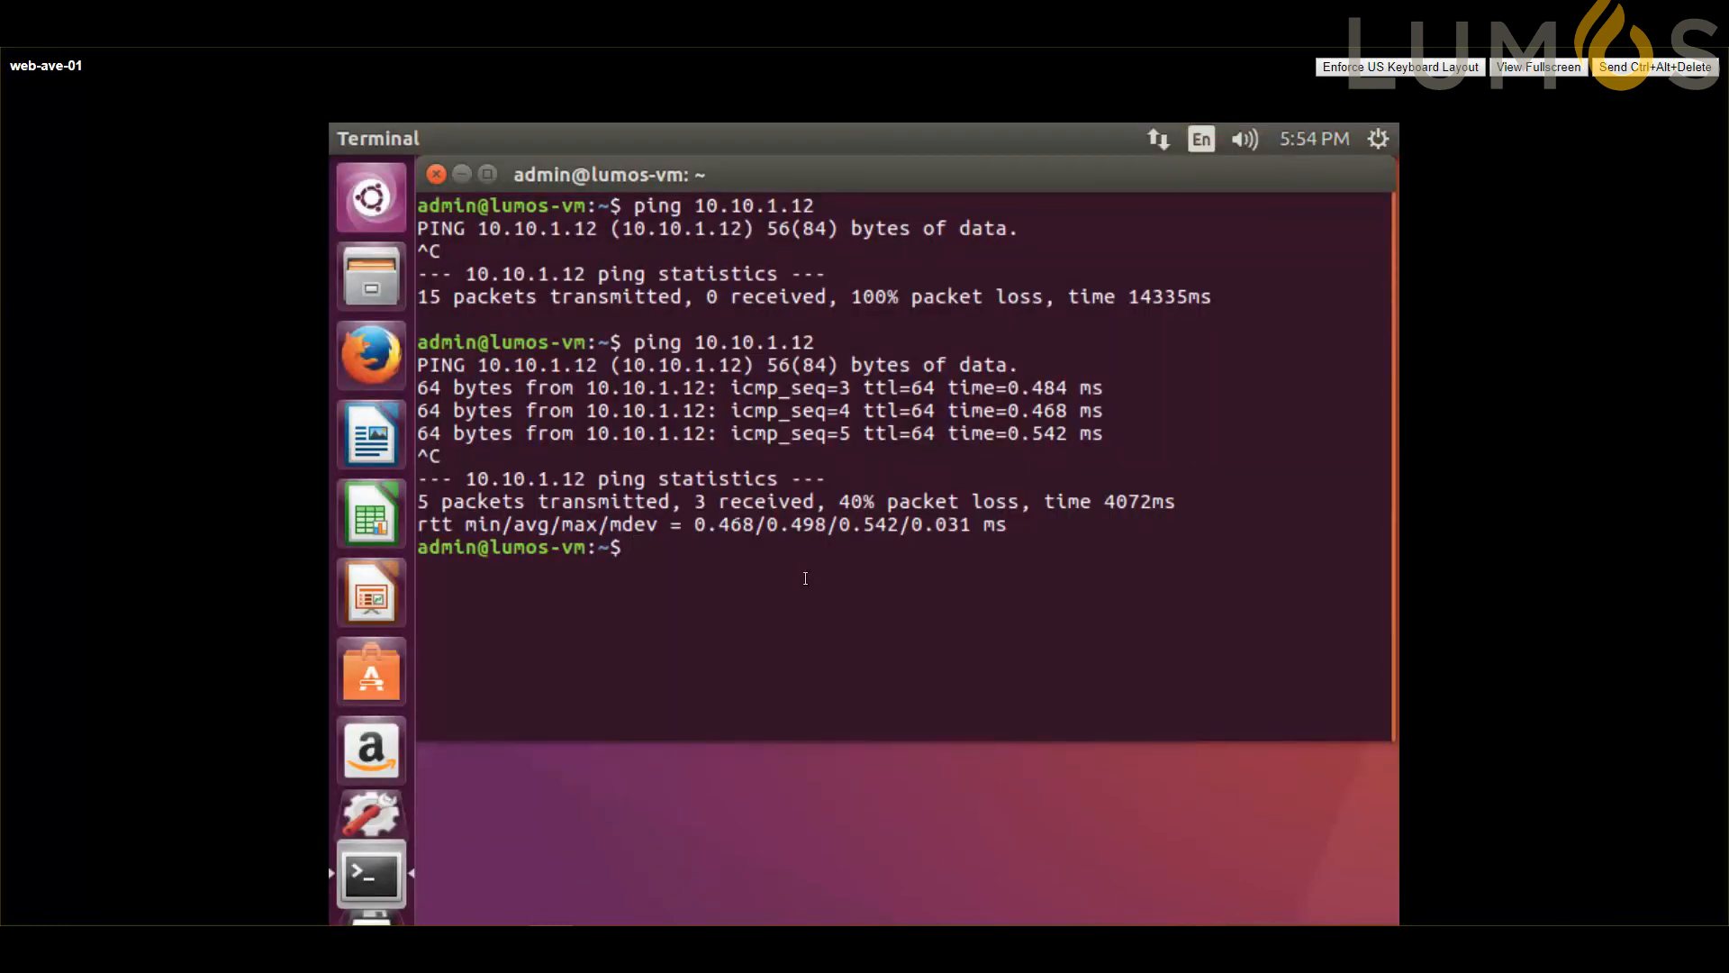
Ping 10.10.1.12 from the web-ave-01 terminal and stop the ping after about ten replies.
key(Up)
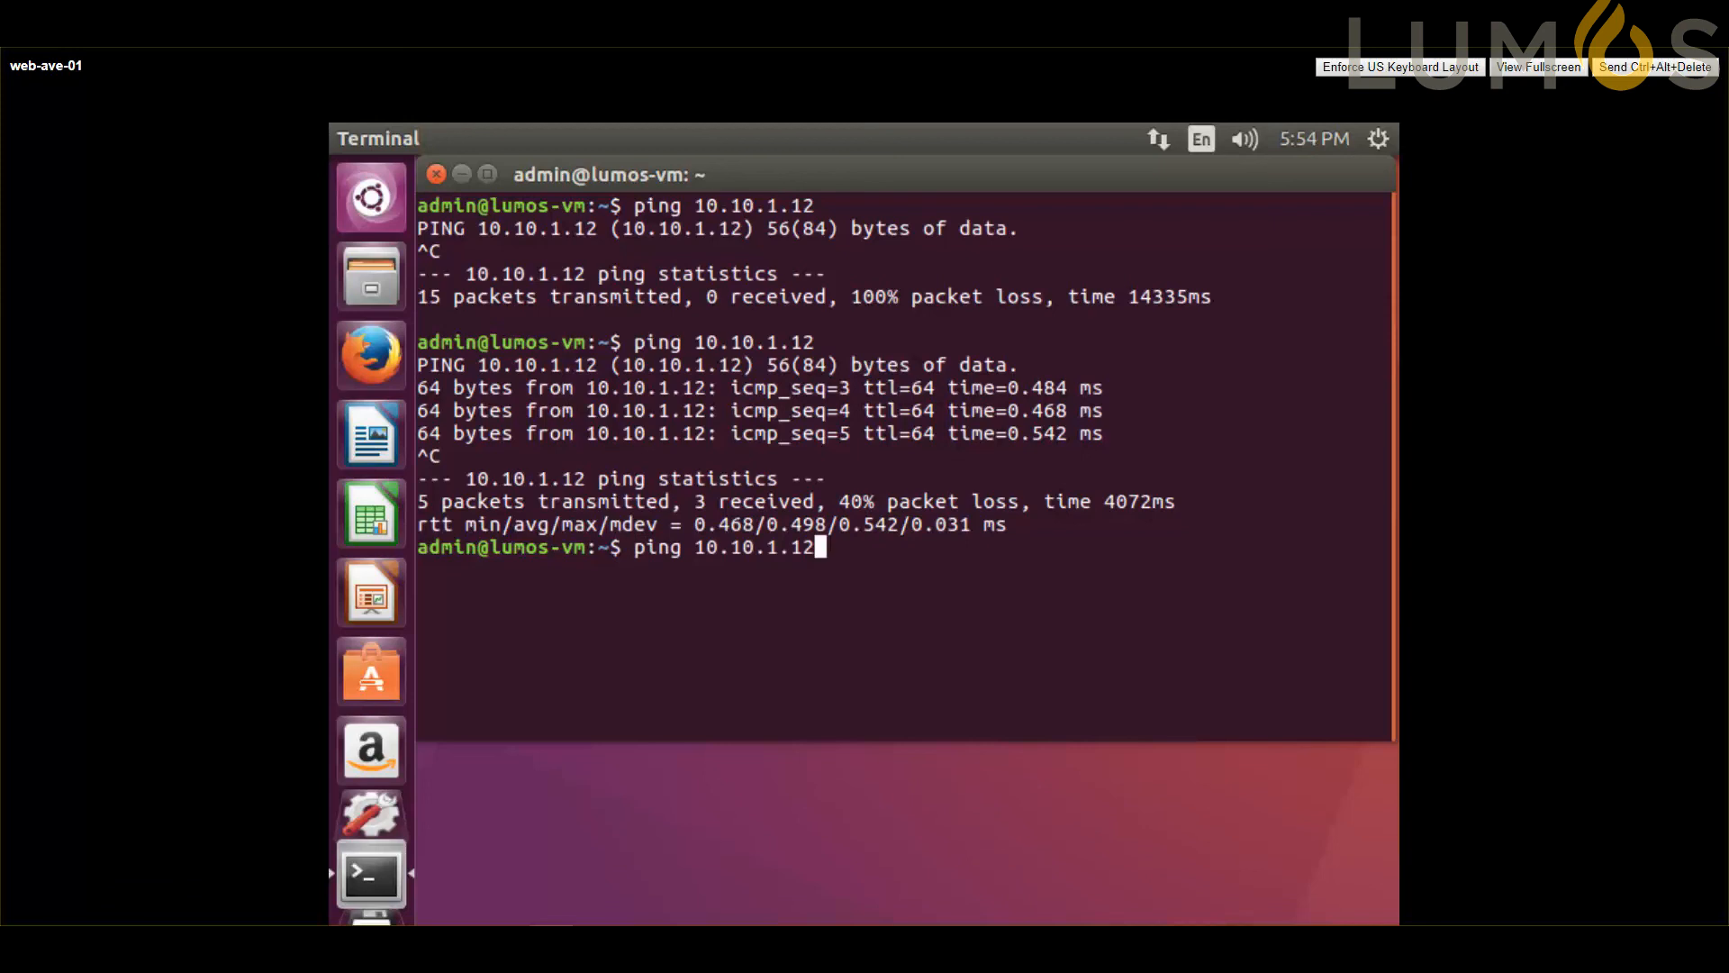
key(Return)
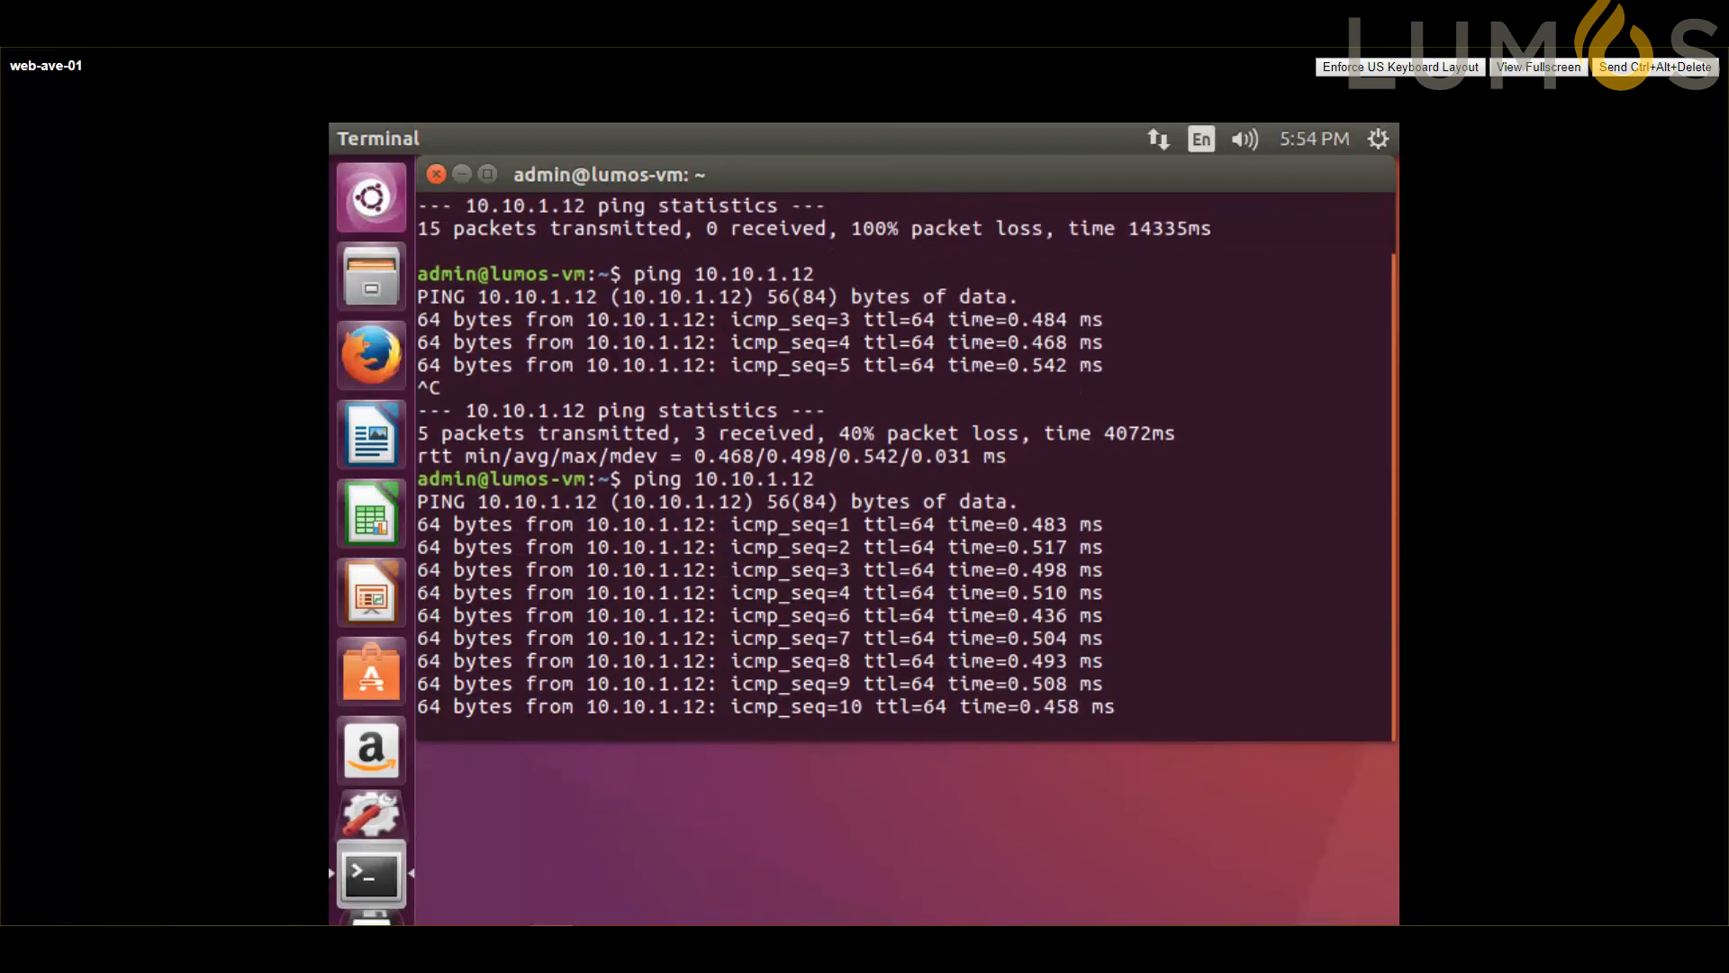
key(ctrl+c)
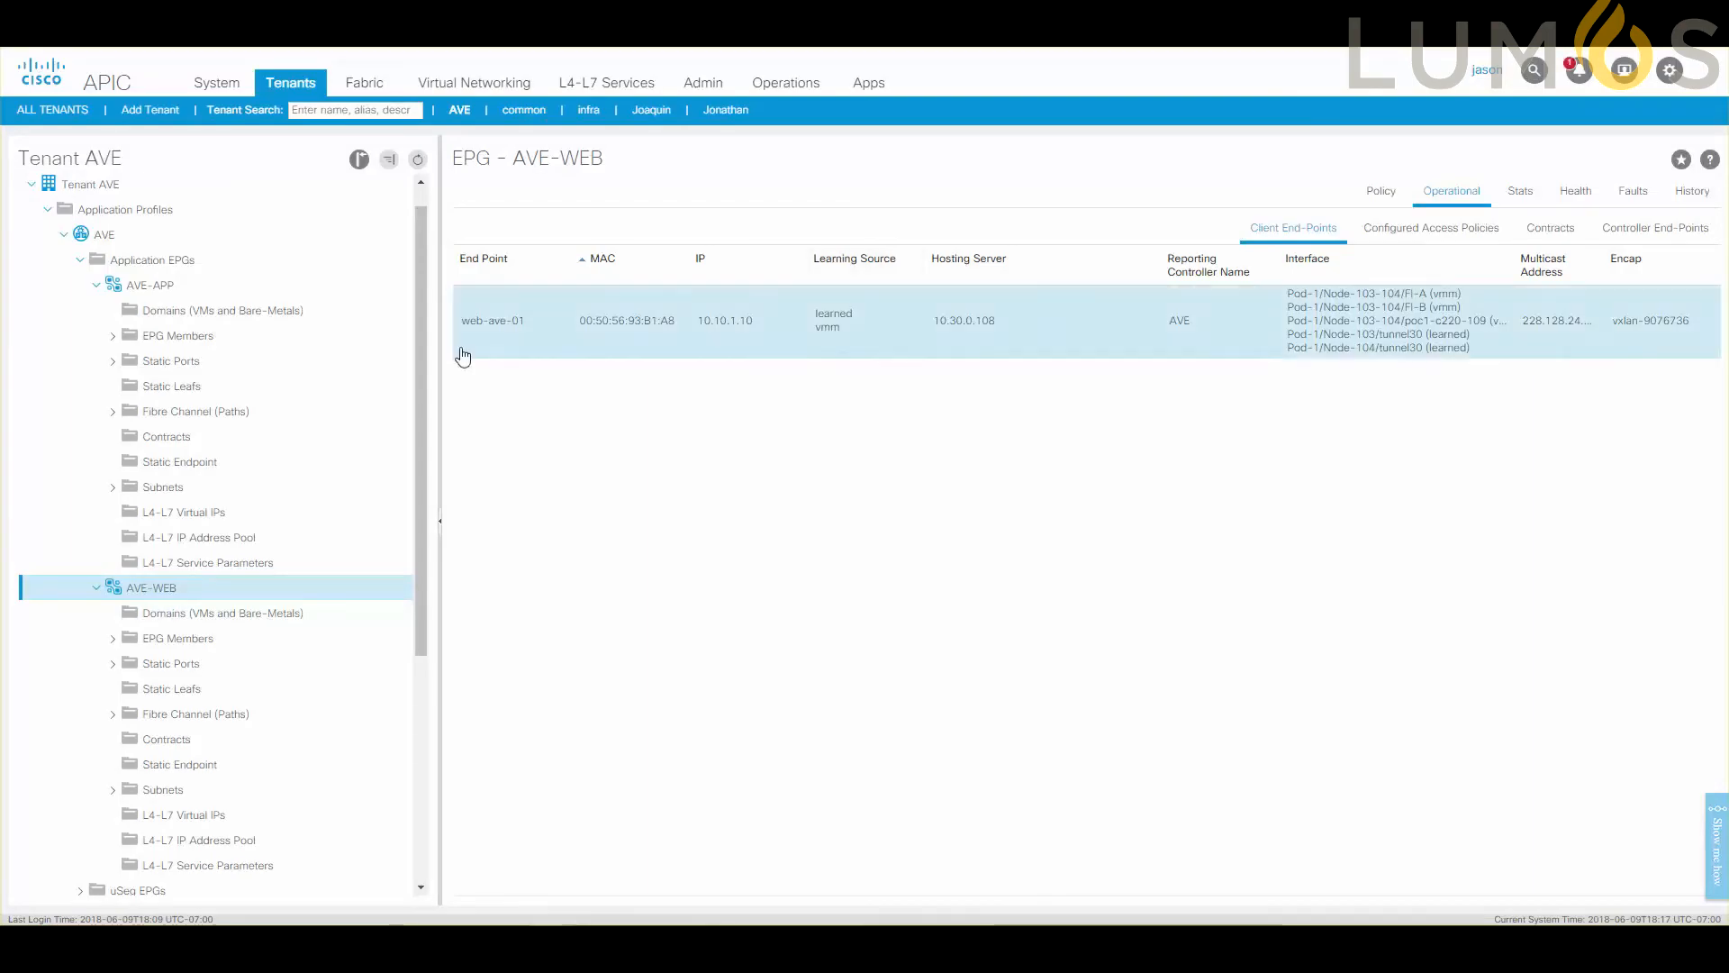
Return to the APIC and collapse the AVE-APP and AVE-WEB EPGs in the tenant AVE tree.
scroll(353, 301, up, 2)
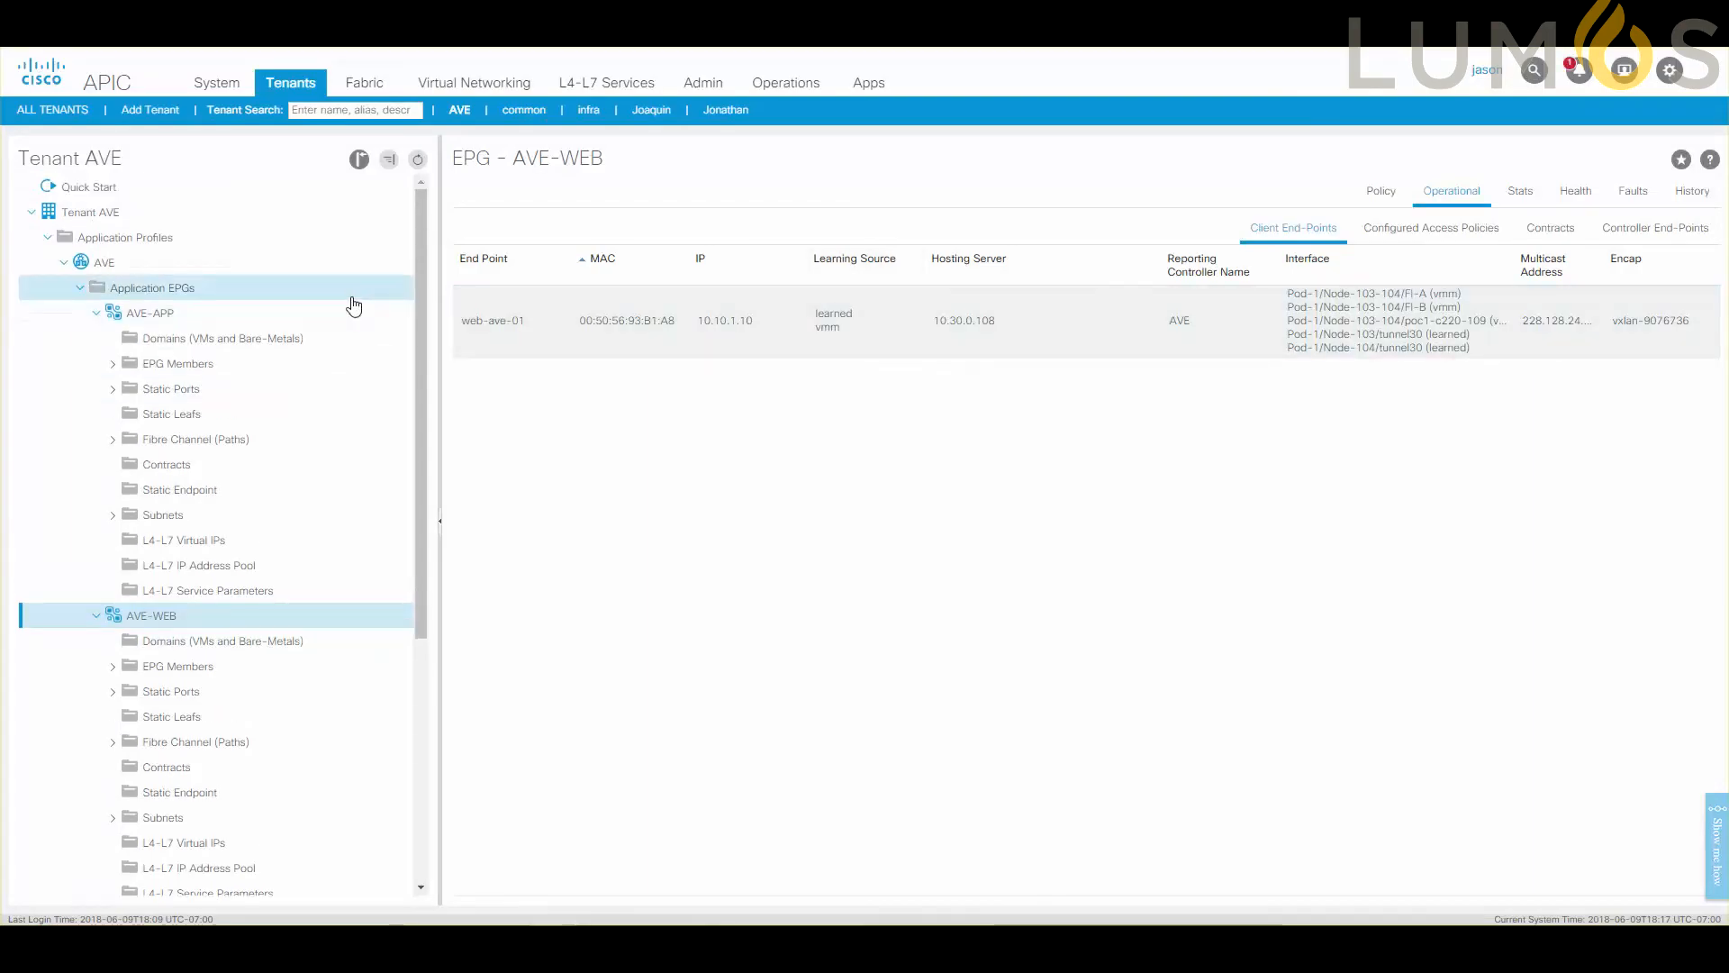
click(97, 313)
click(96, 339)
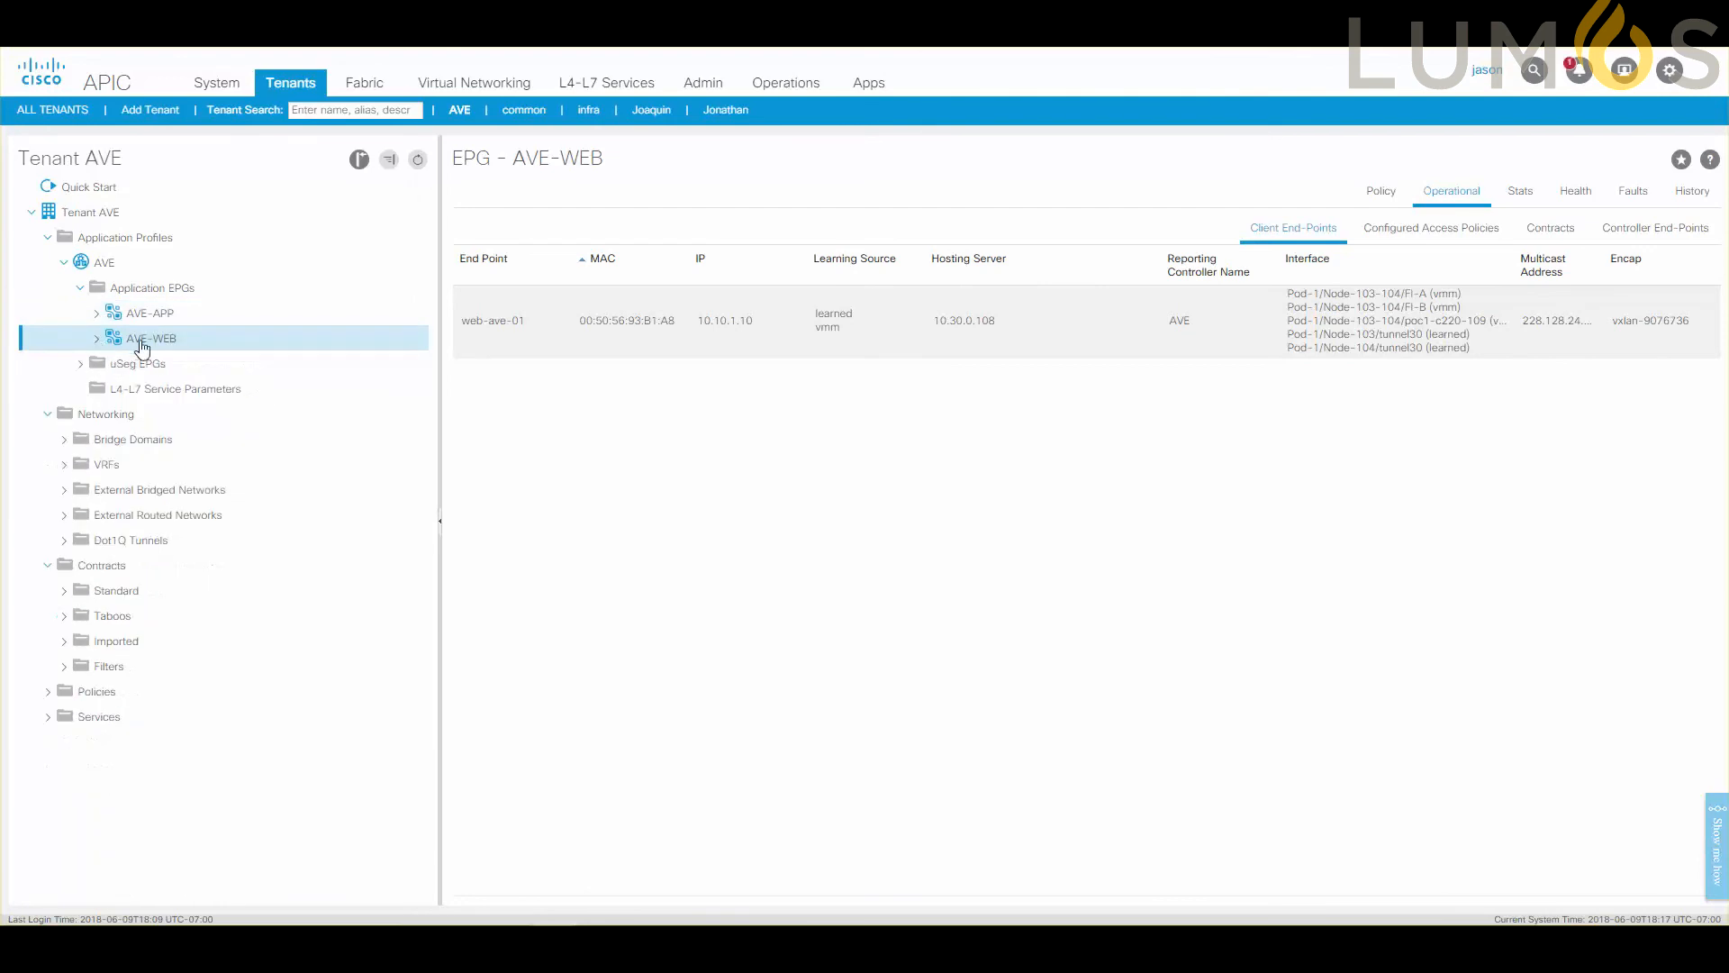